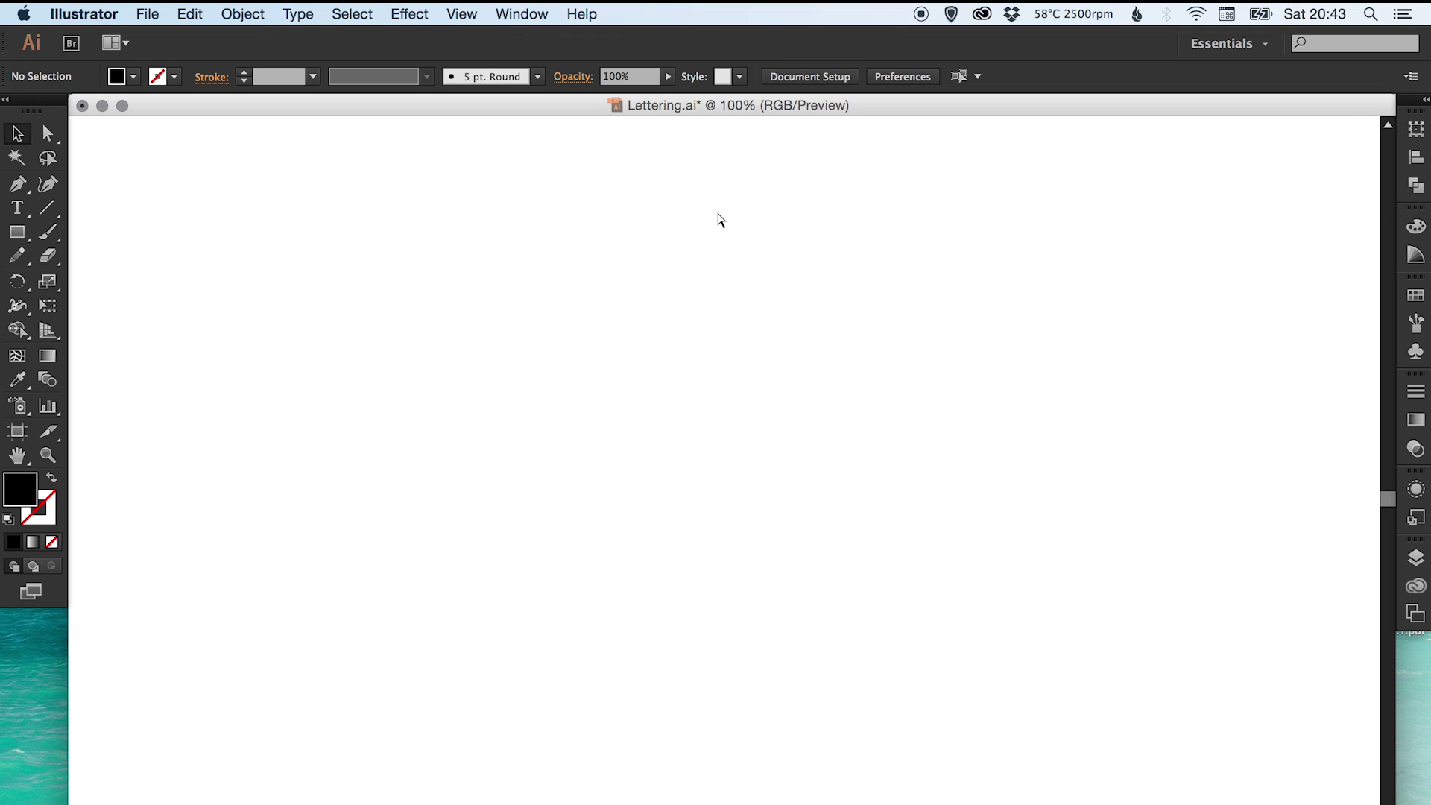
# - Paste the three-line CHANGE IS GOOD text onto the centre of the artboard
pyautogui.write('CHANGE IS GOOD')
# - Scale the word IS down to about half its size
pyautogui.click(726, 243)
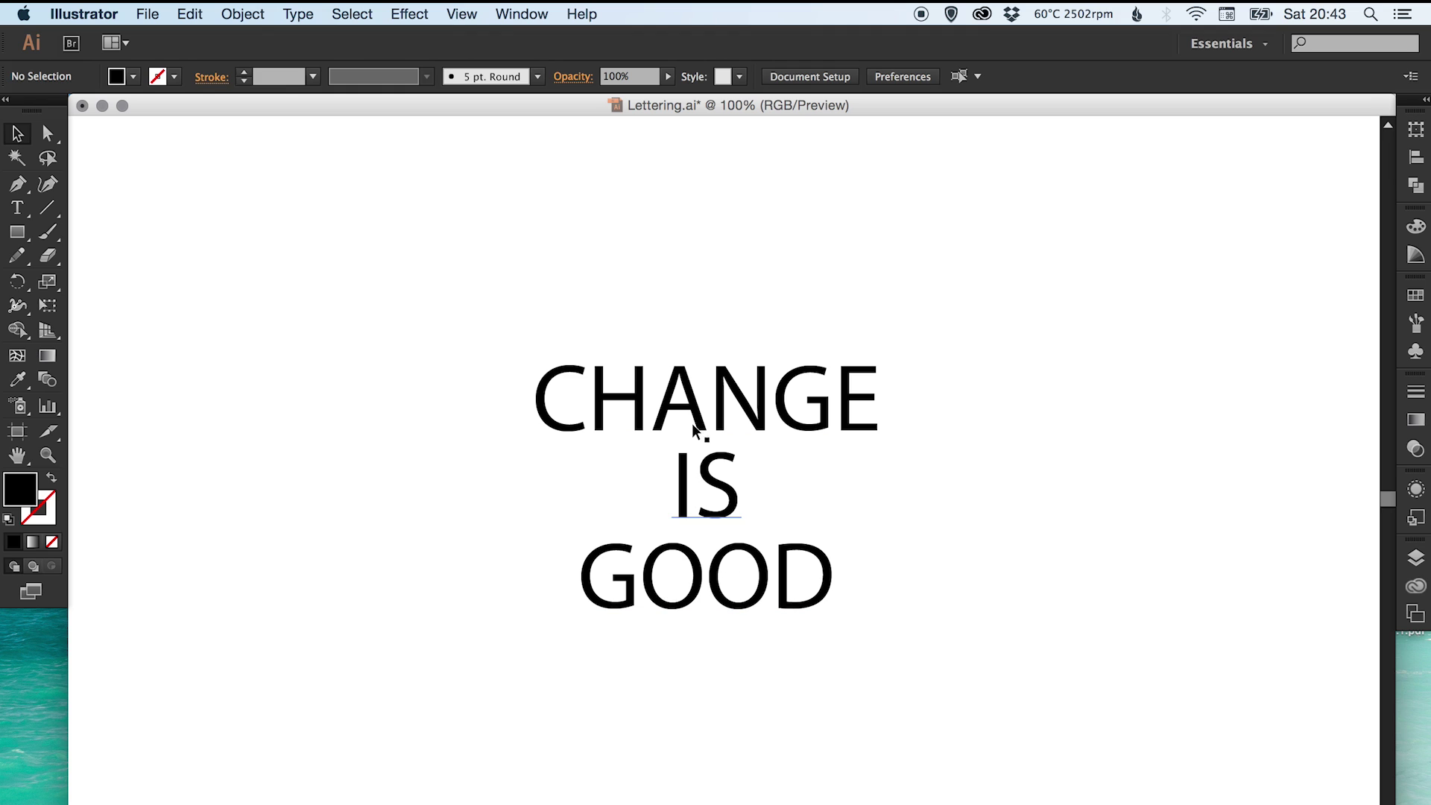
pyautogui.click(709, 480)
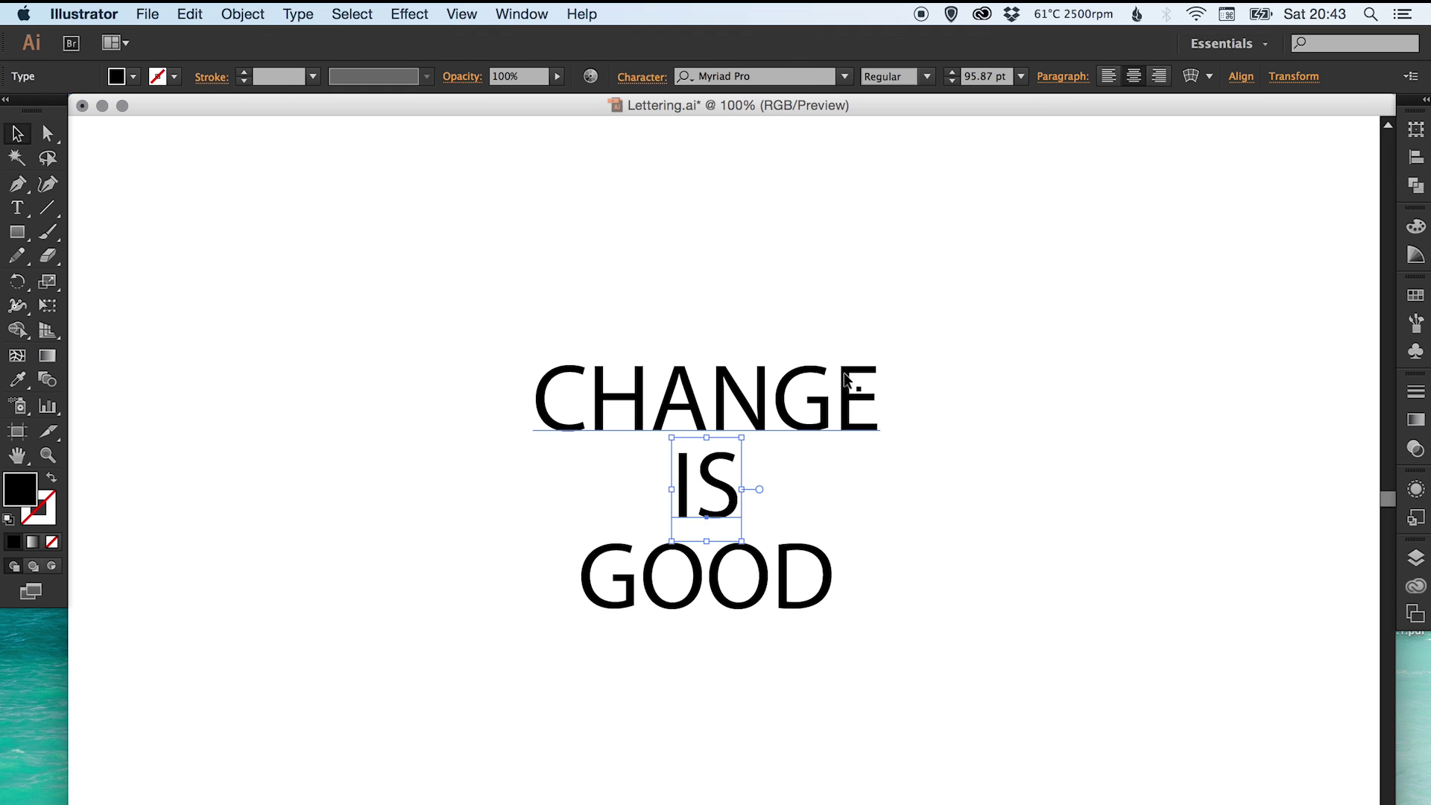
pyautogui.press('s')
pyautogui.moveTo(964, 287); pyautogui.dragTo(829, 381)
pyautogui.press('v')
# - Move IS and GOOD up under CHANGE, then nudge the whole stack slightly right and down
pyautogui.moveTo(564, 496); pyautogui.dragTo(808, 643)
pyautogui.moveTo(798, 581); pyautogui.dragTo(757, 553)
pyautogui.click(919, 588)
pyautogui.click(878, 251)
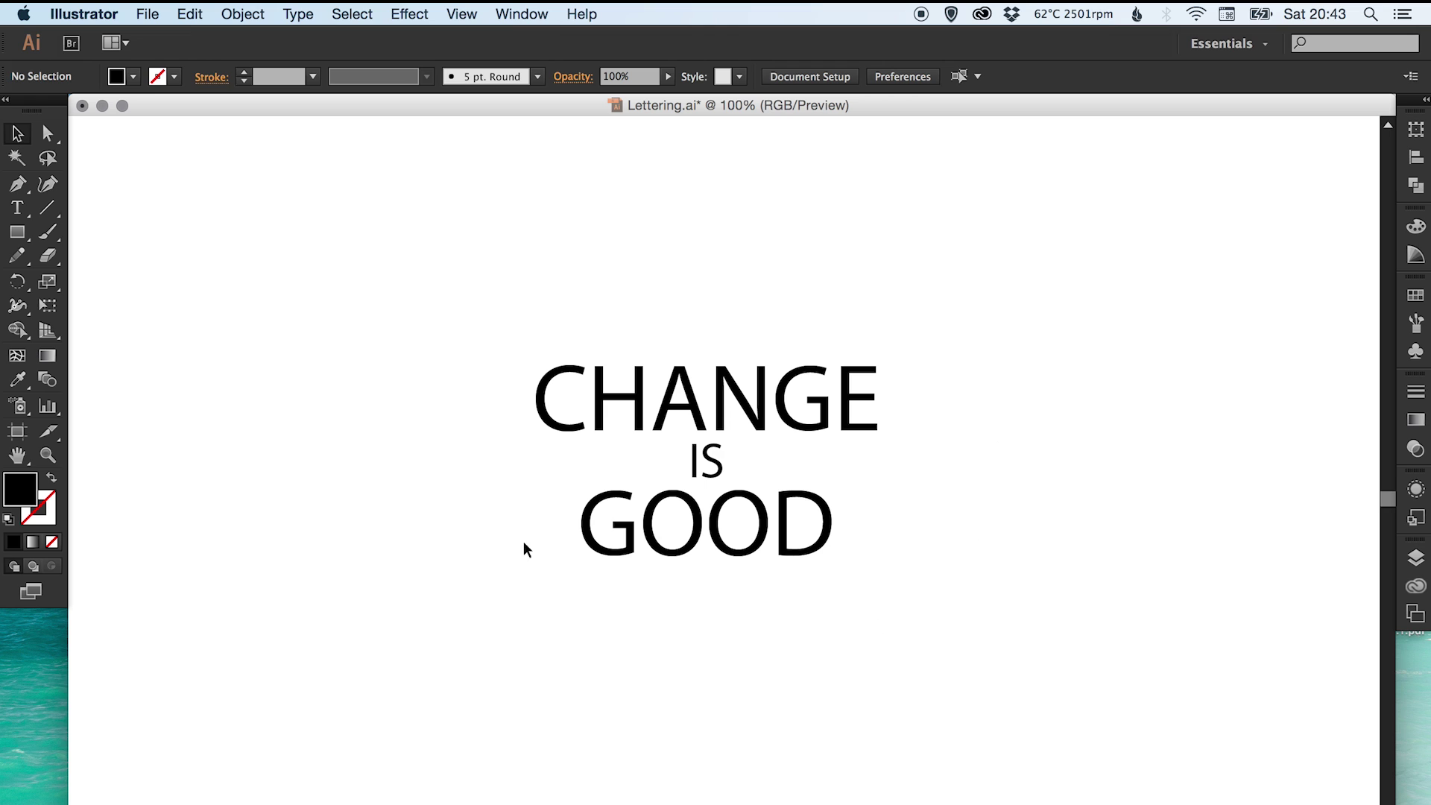
pyautogui.moveTo(517, 288); pyautogui.dragTo(849, 588)
pyautogui.moveTo(807, 403); pyautogui.dragTo(820, 425)
pyautogui.click(591, 496)
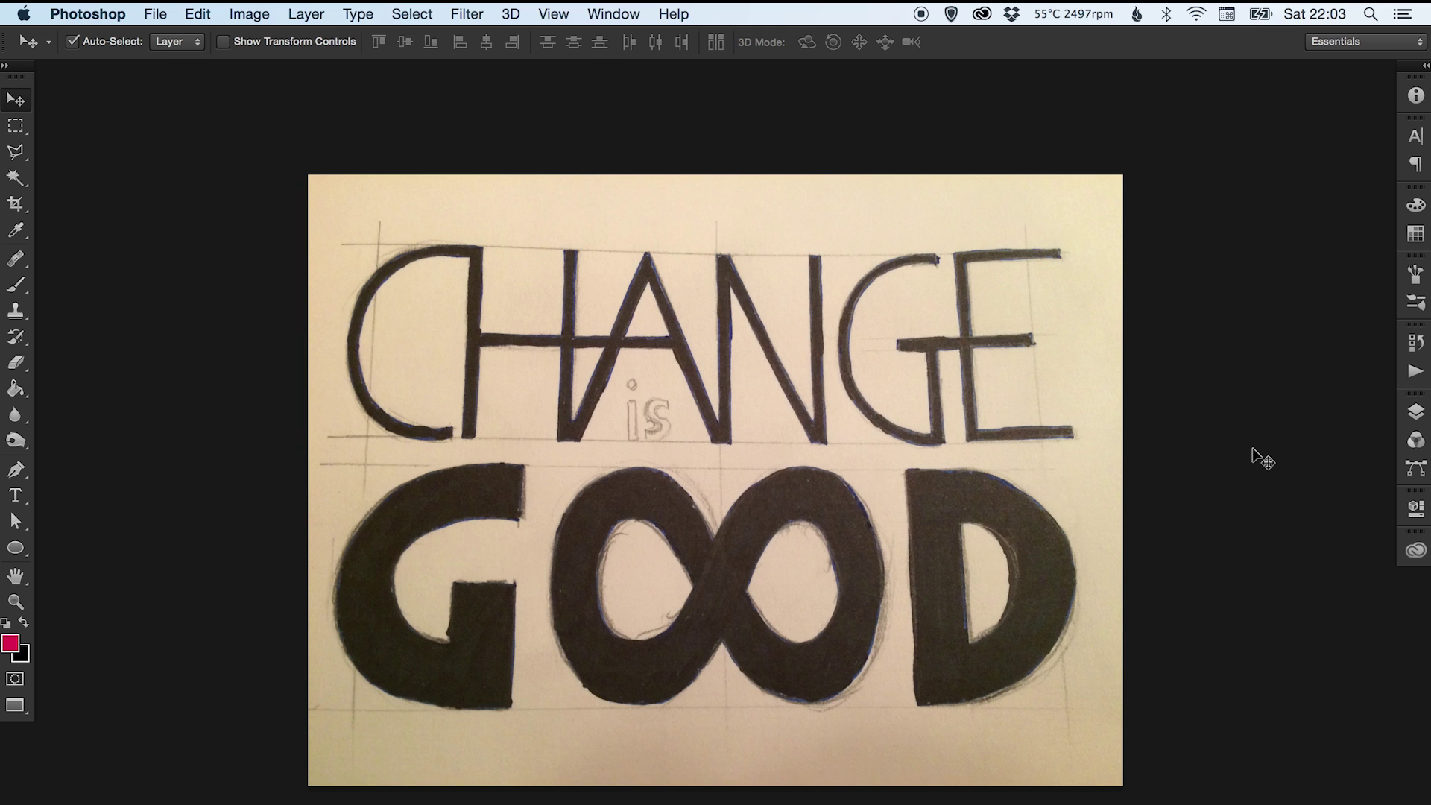
pyautogui.press('super+plus')
pyautogui.press('super+plus')
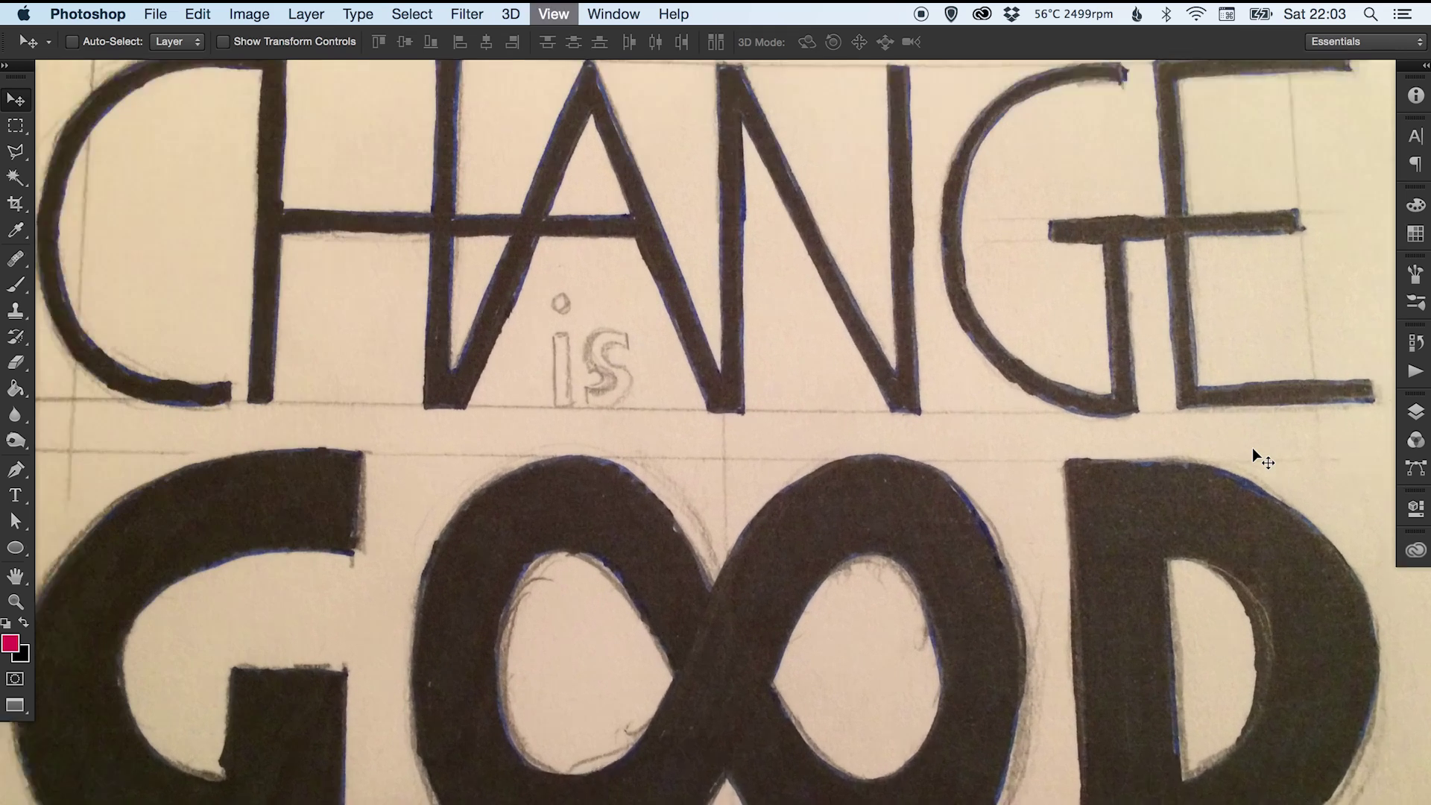
pyautogui.press('super+plus')
pyautogui.press('super+minus')
pyautogui.press('super+minus')
pyautogui.press('super+minus')
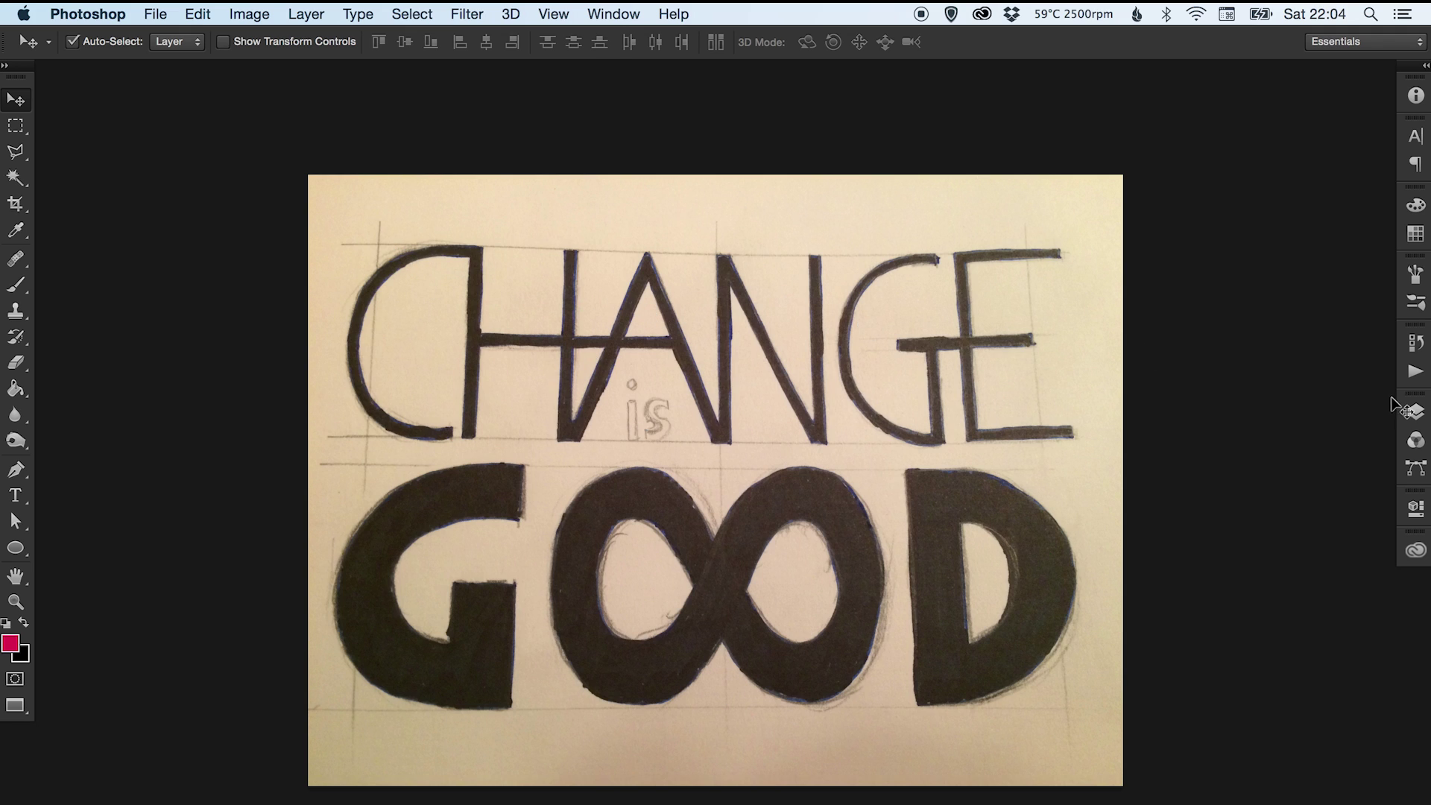
pyautogui.click(1415, 414)
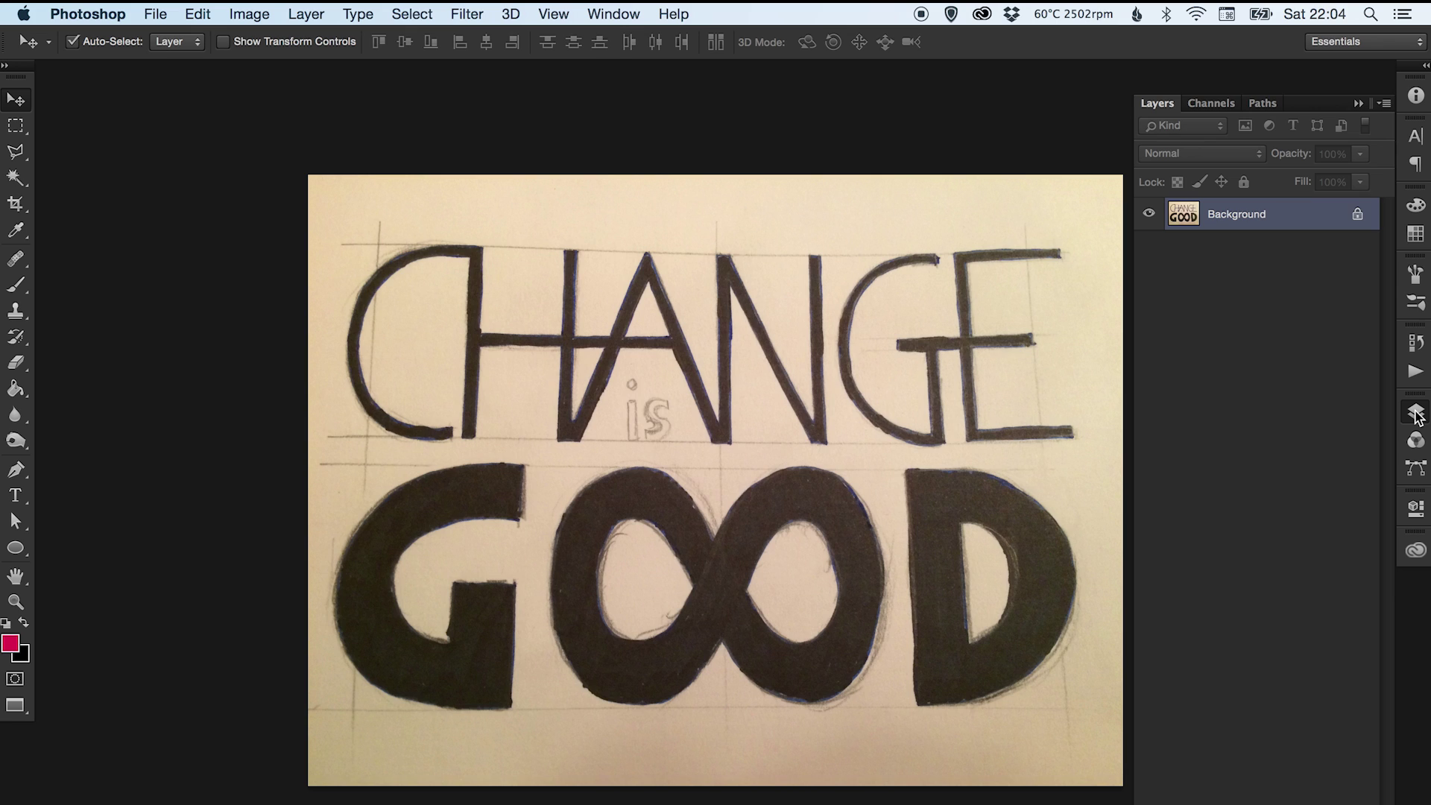
# - Apply Hue/Saturation with Saturation at -100 to make the sketch greyscale
pyautogui.click(1415, 412)
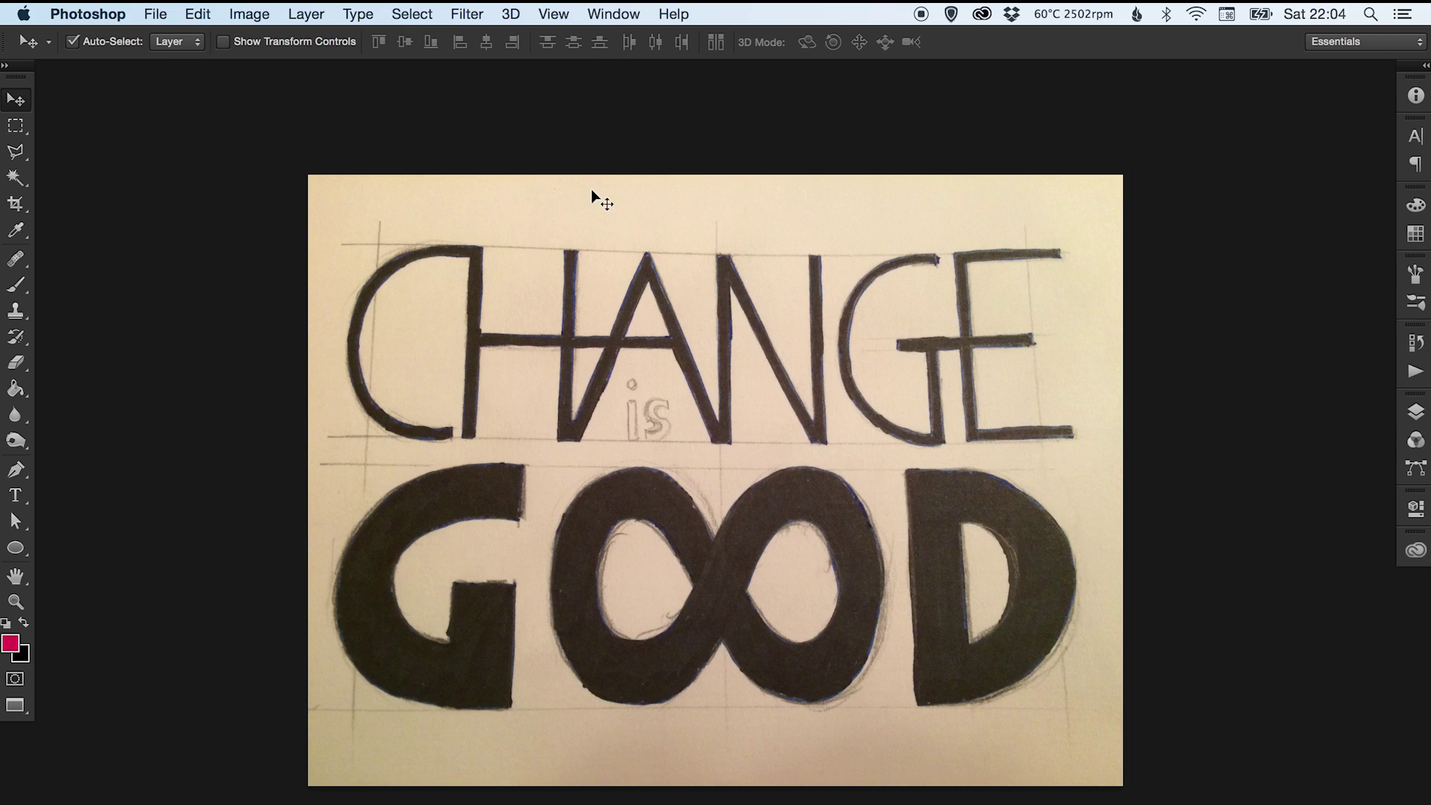
pyautogui.click(254, 13)
pyautogui.moveTo(253, 69)
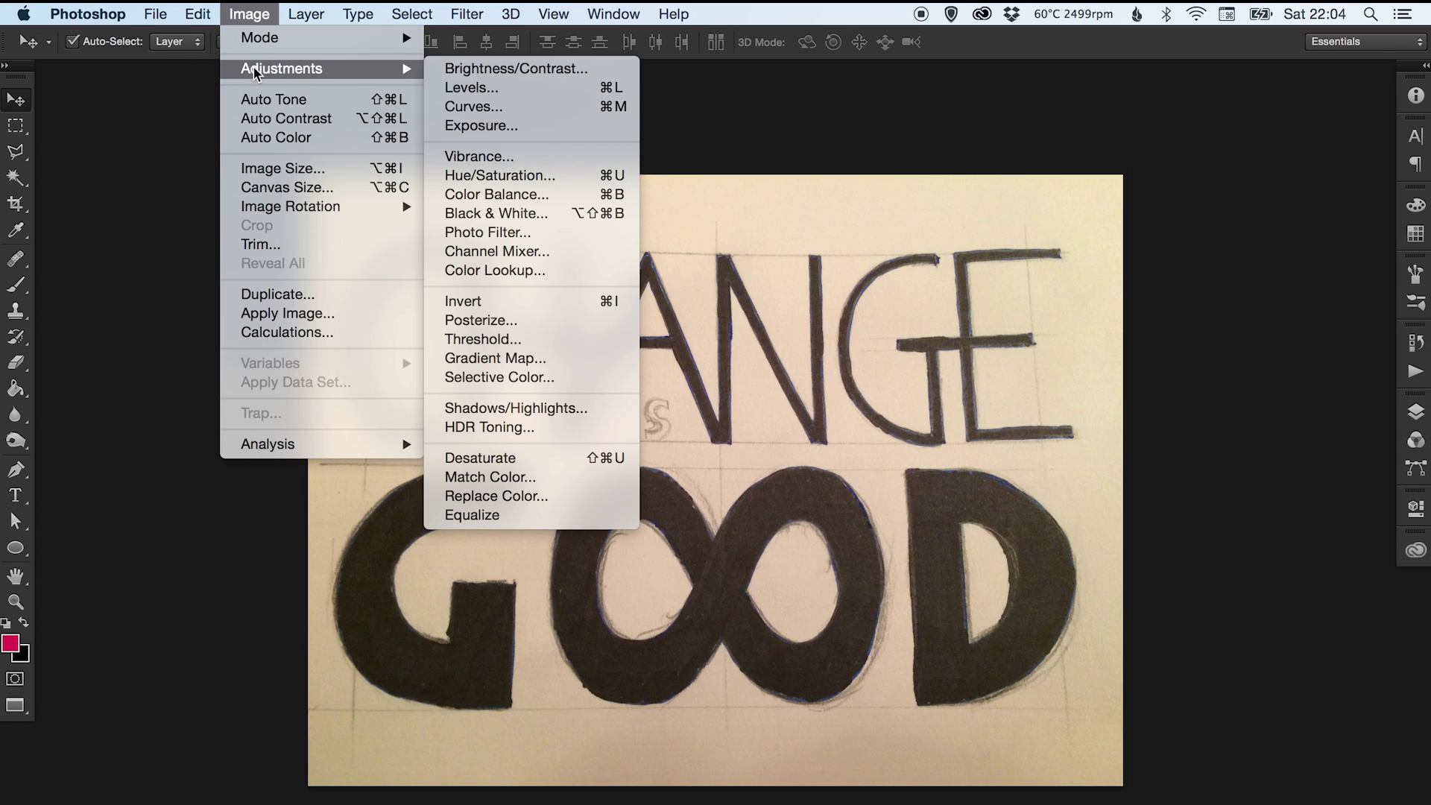
pyautogui.click(549, 174)
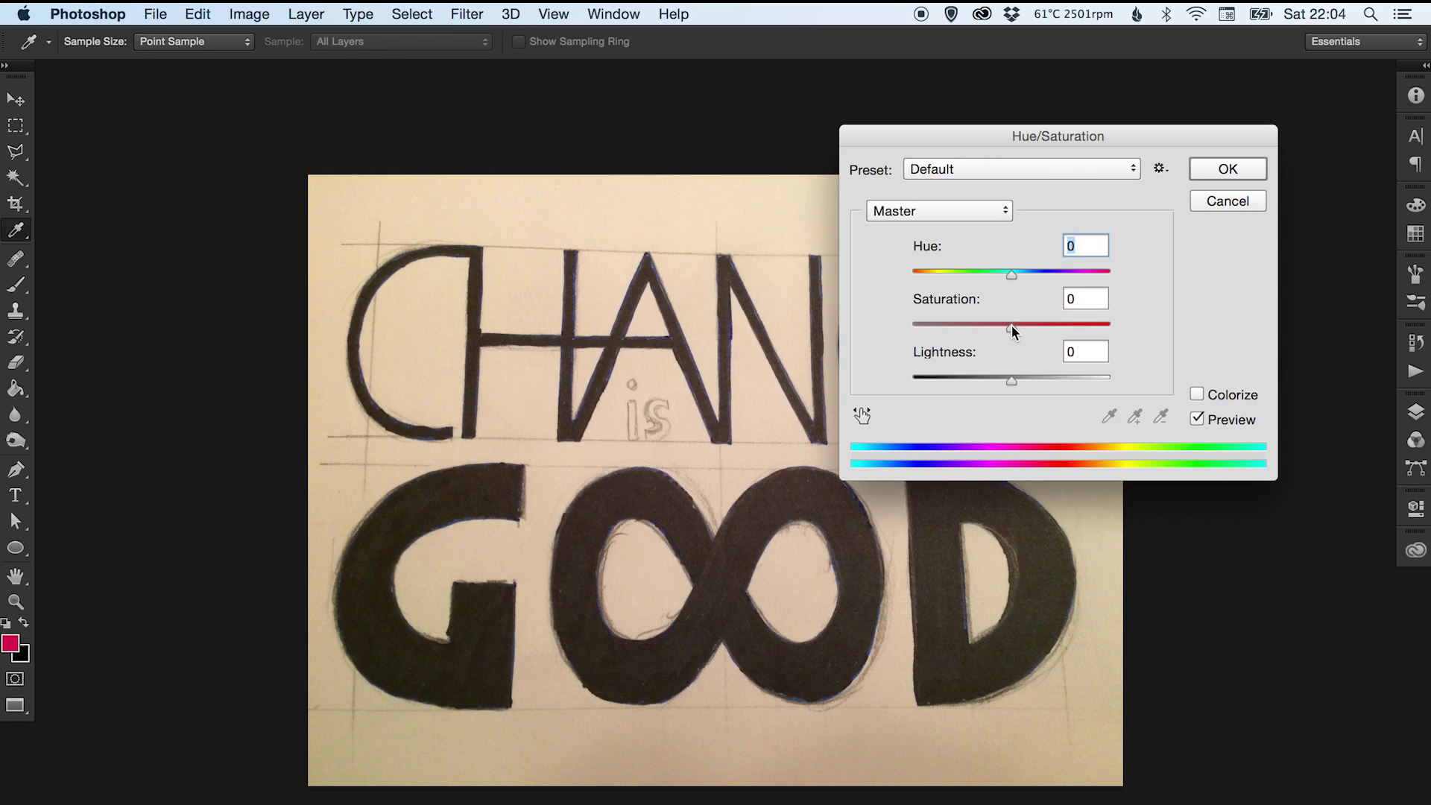
pyautogui.moveTo(1012, 325); pyautogui.dragTo(903, 326)
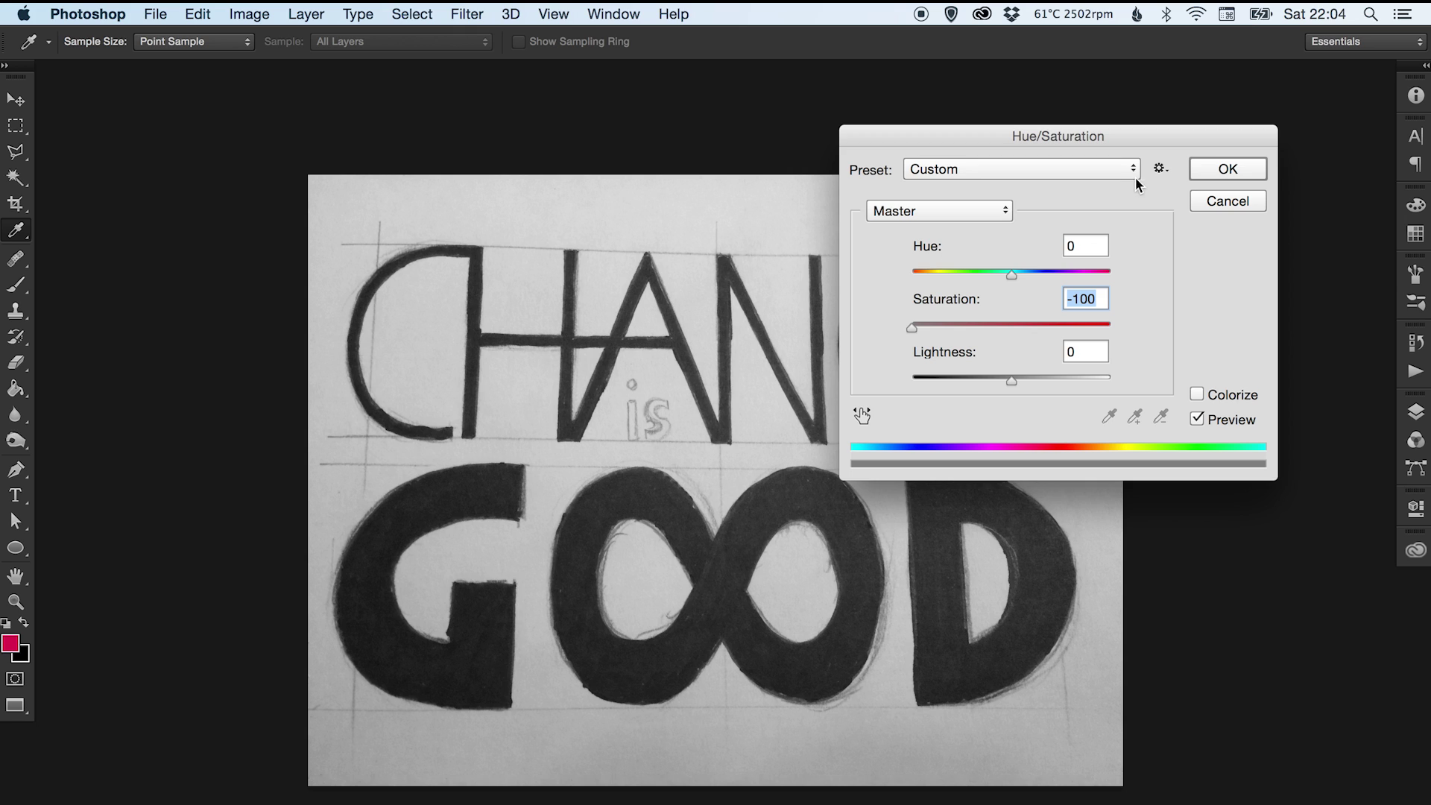
pyautogui.click(1216, 172)
pyautogui.press('v')
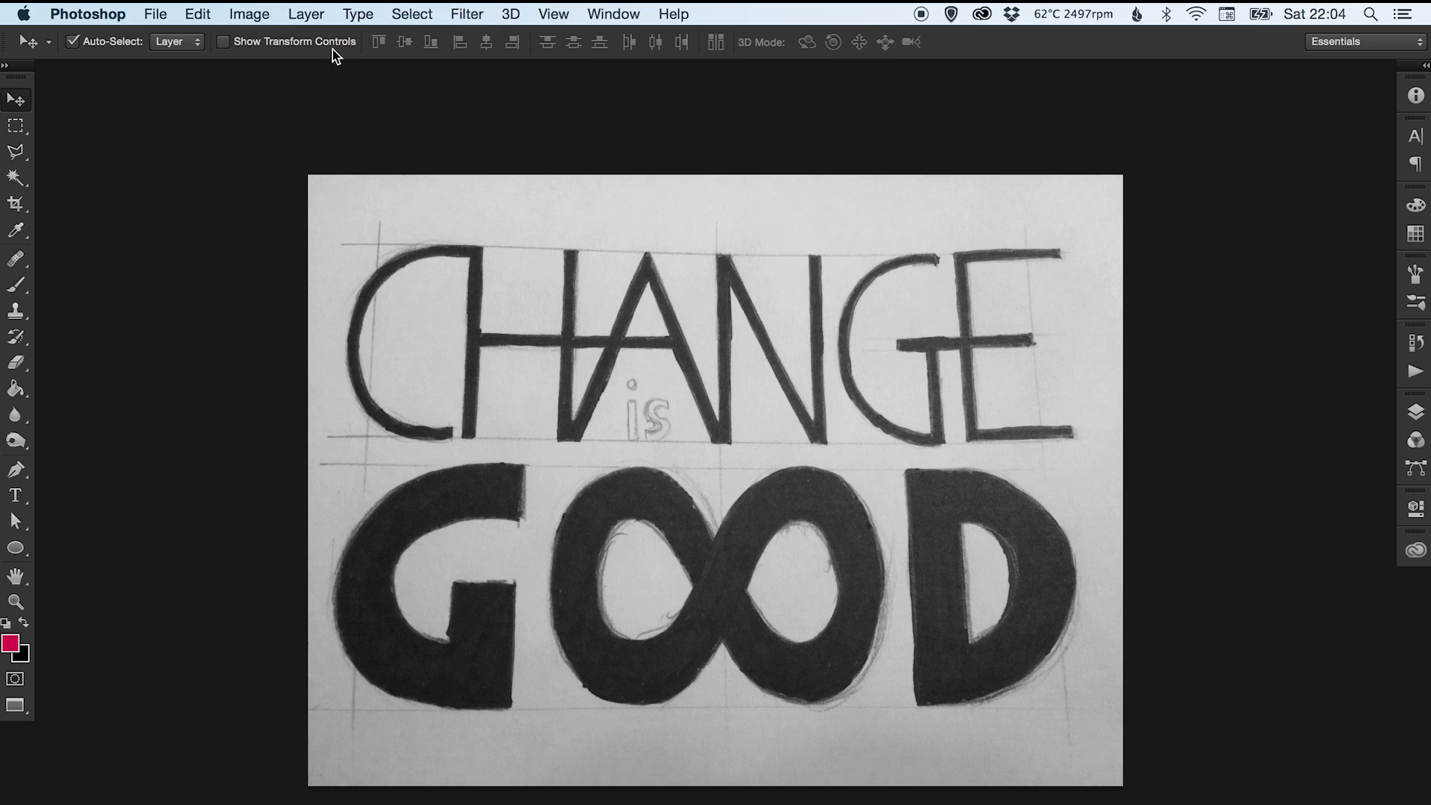
# - Apply Levels with input black at 34 and white at 188
pyautogui.click(248, 14)
pyautogui.moveTo(265, 73)
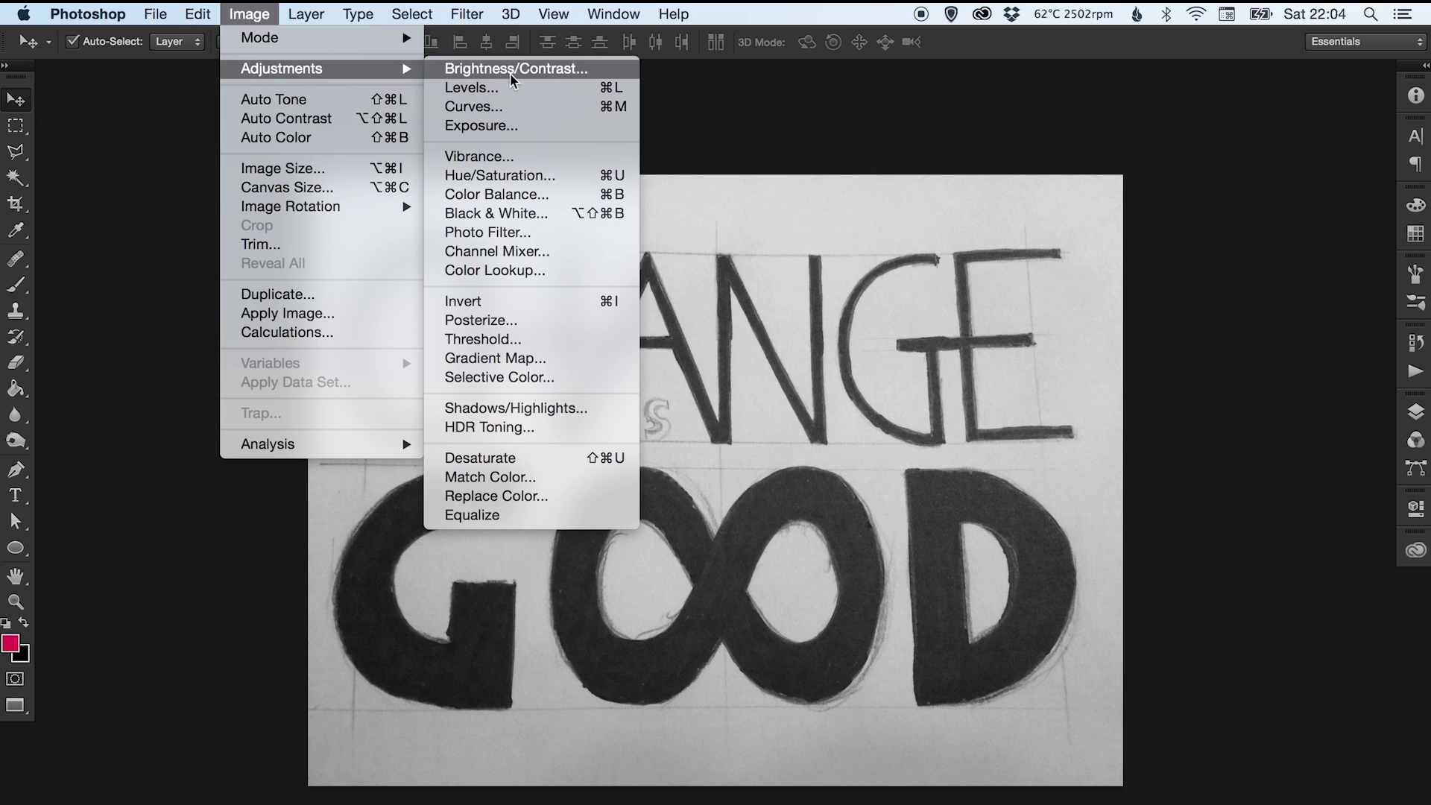
pyautogui.click(530, 88)
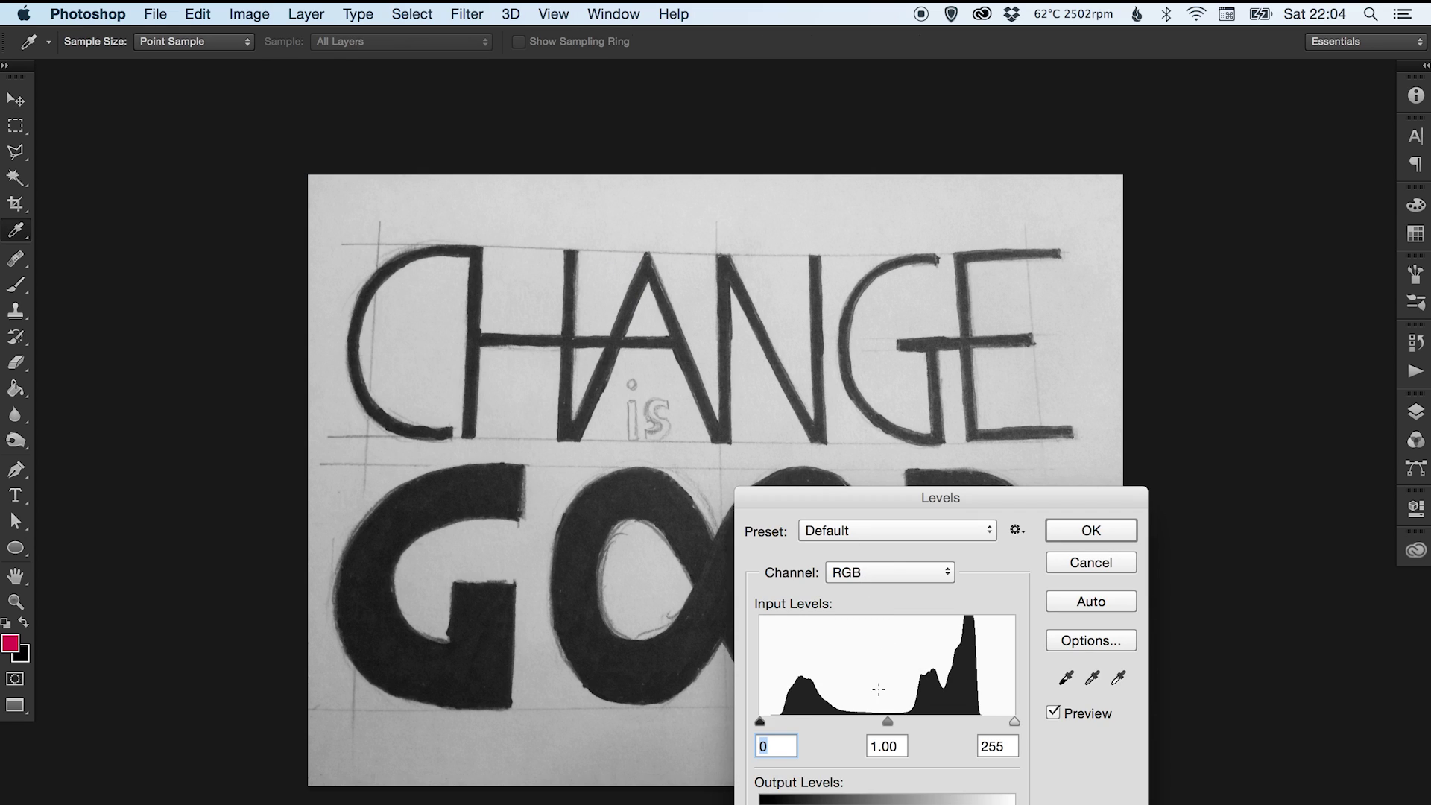
pyautogui.moveTo(759, 721); pyautogui.dragTo(794, 718)
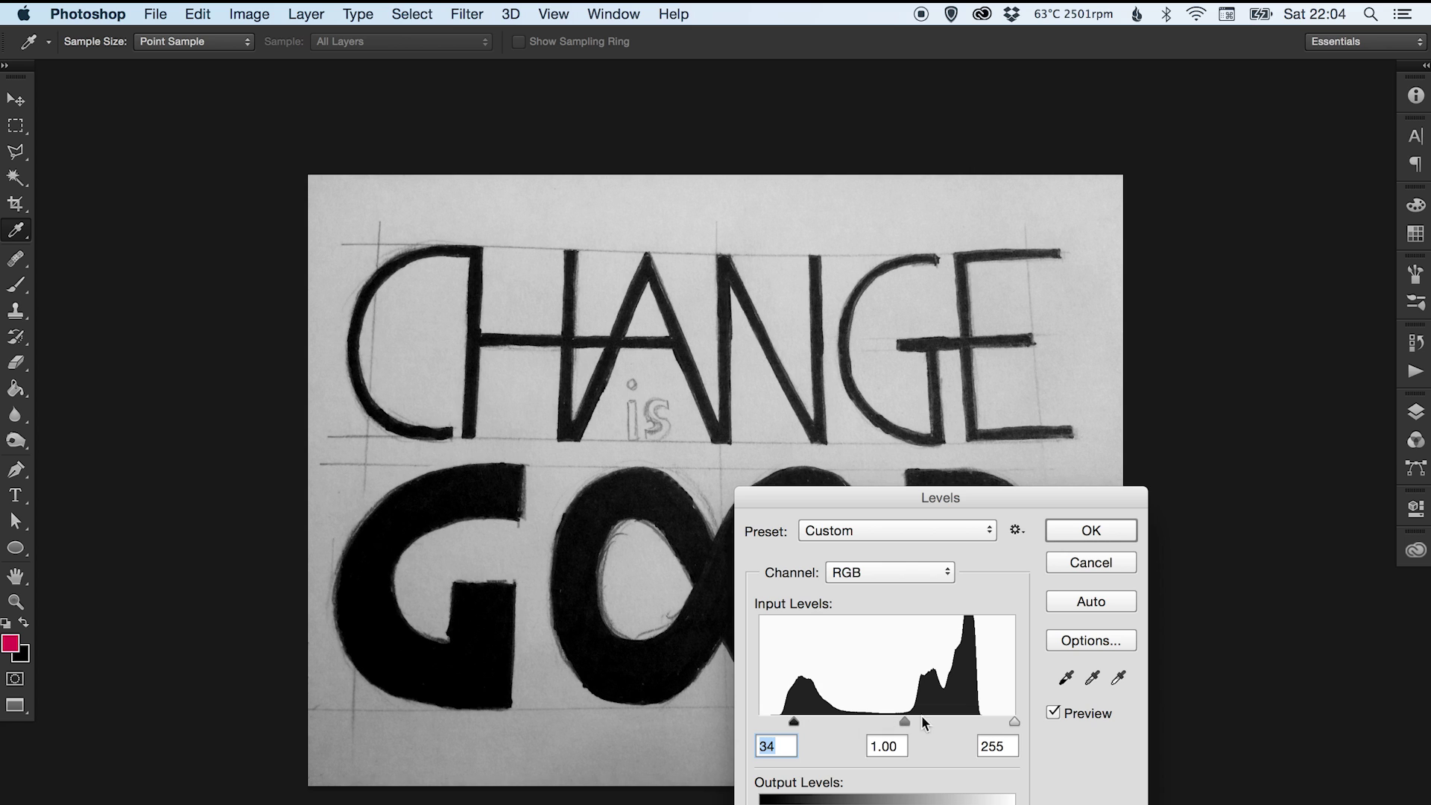
pyautogui.moveTo(1014, 721); pyautogui.dragTo(946, 717)
pyautogui.moveTo(962, 493); pyautogui.dragTo(1169, 105)
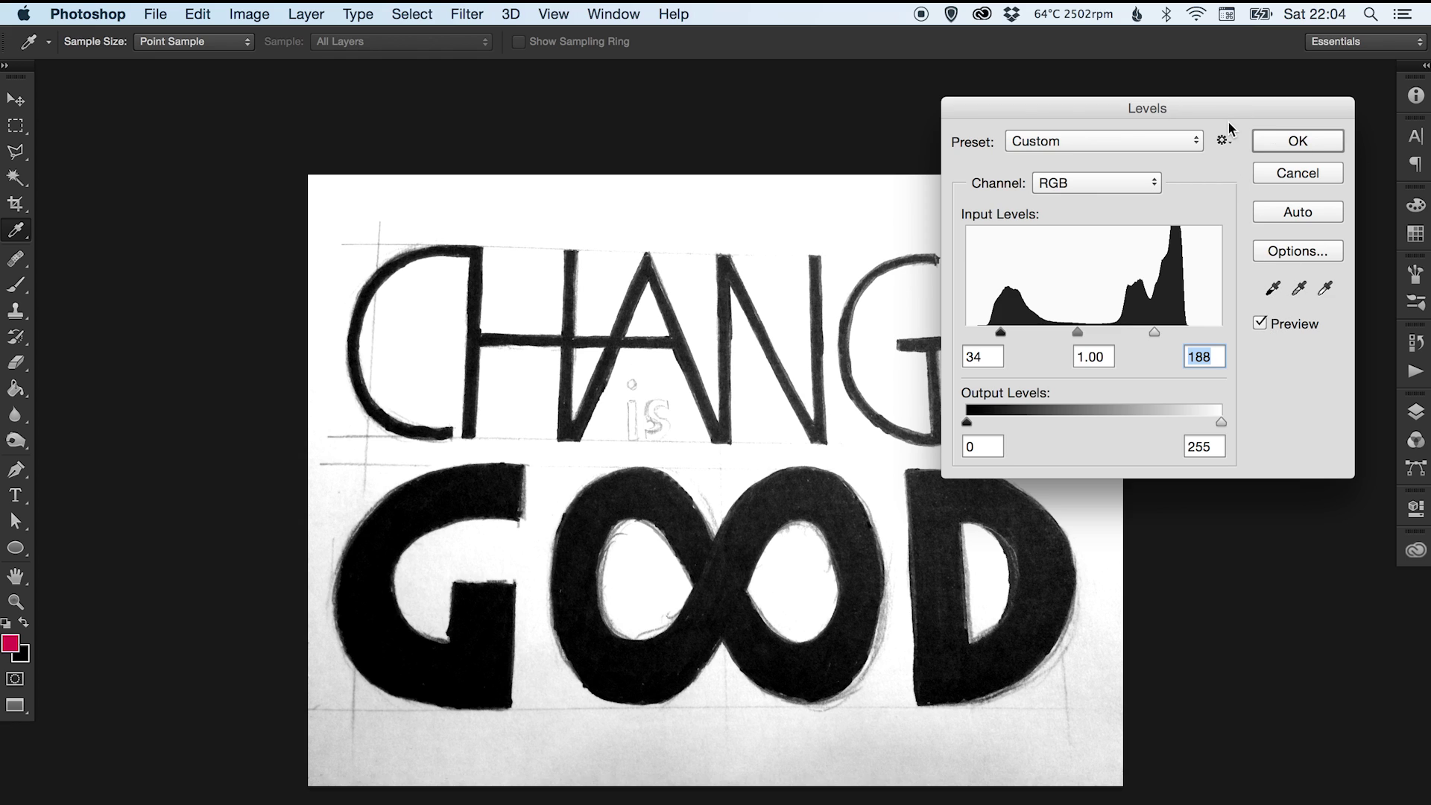
pyautogui.click(1279, 141)
pyautogui.press('v')
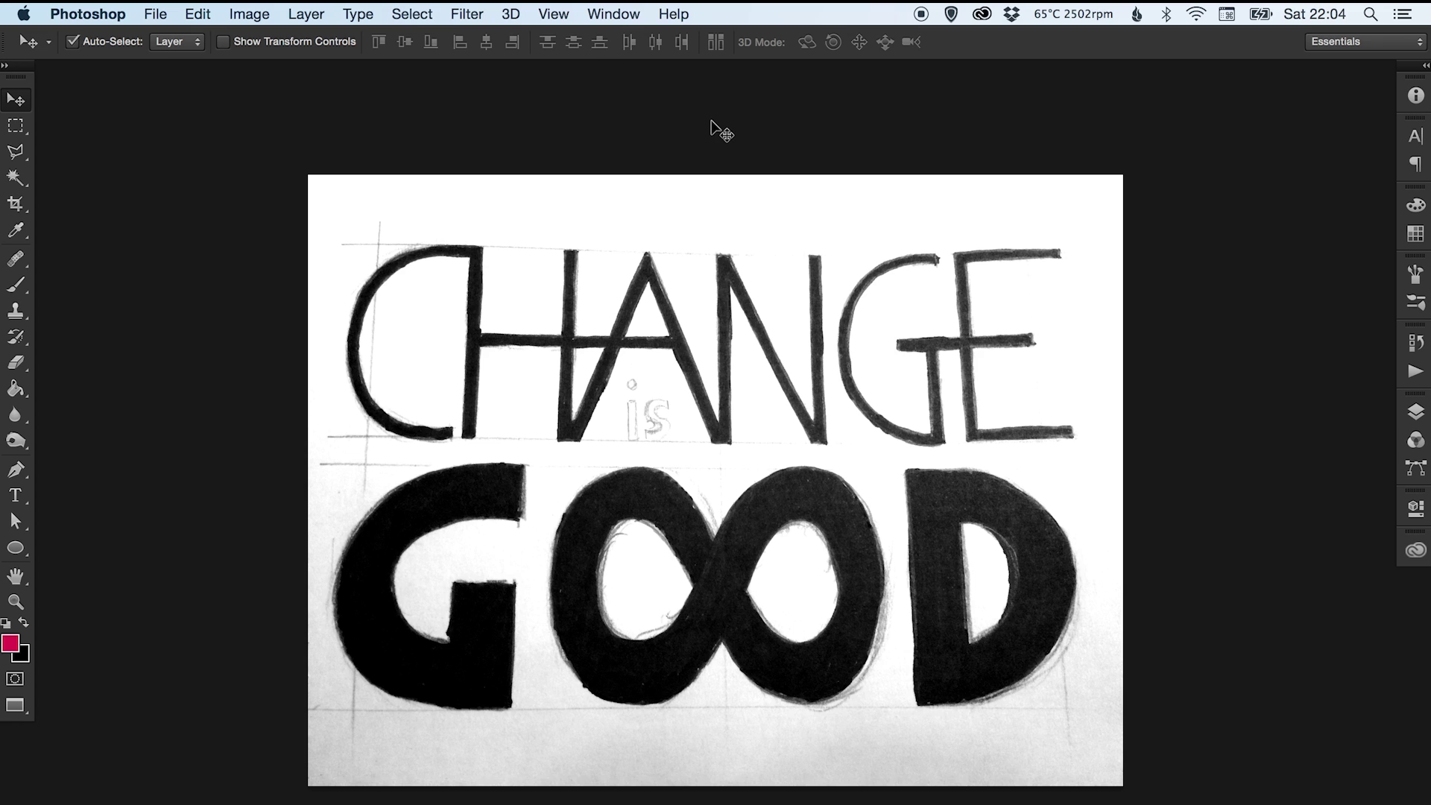
# - Undo and redo the Levels adjustment to compare before and after
pyautogui.press('super+z')
pyautogui.press('super')
pyautogui.press('super+z')
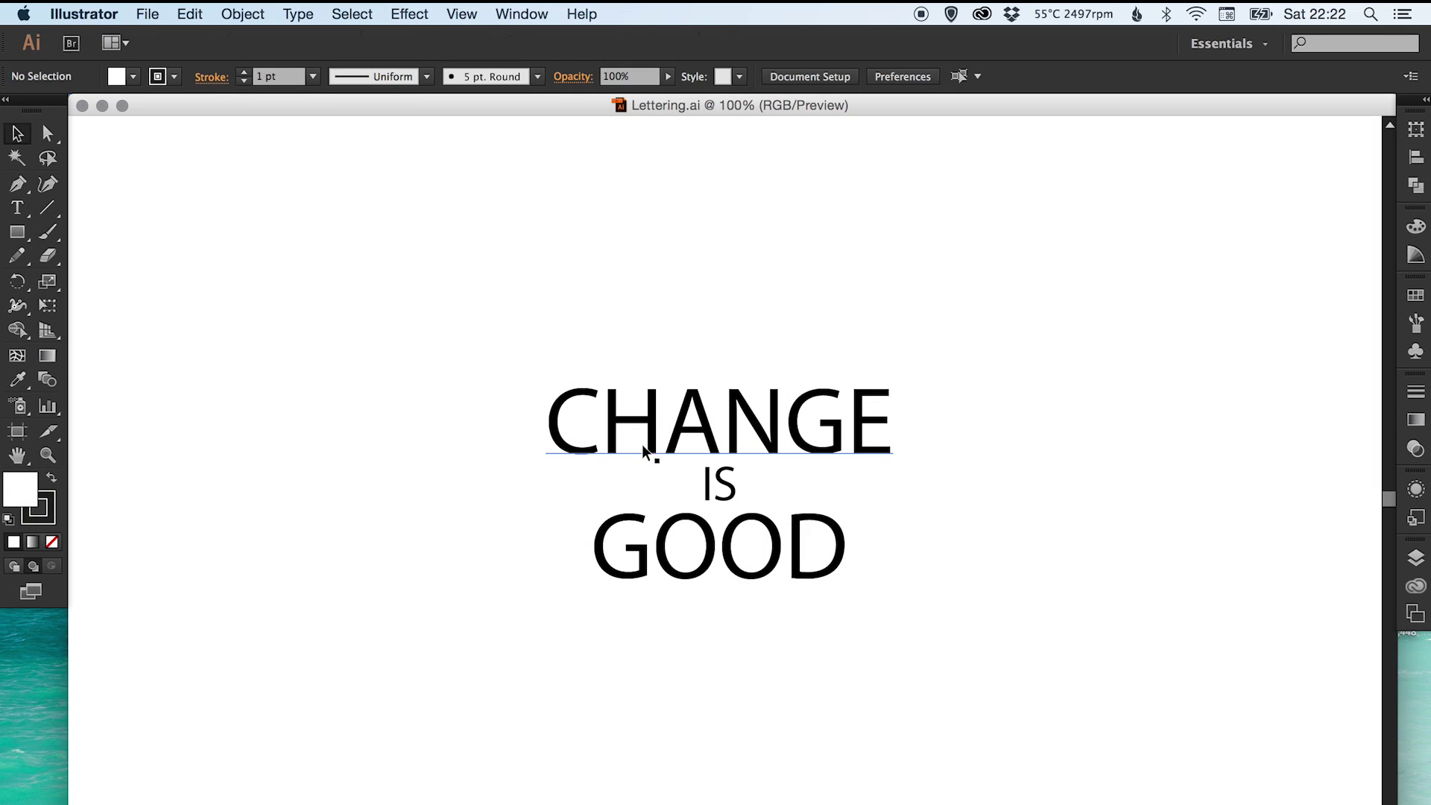
# - Delete the type and place Tracing.JPG, aligned to the artboard's top-left corner
pyautogui.moveTo(597, 304); pyautogui.dragTo(868, 637)
pyautogui.press('Delete')
pyautogui.click(147, 14)
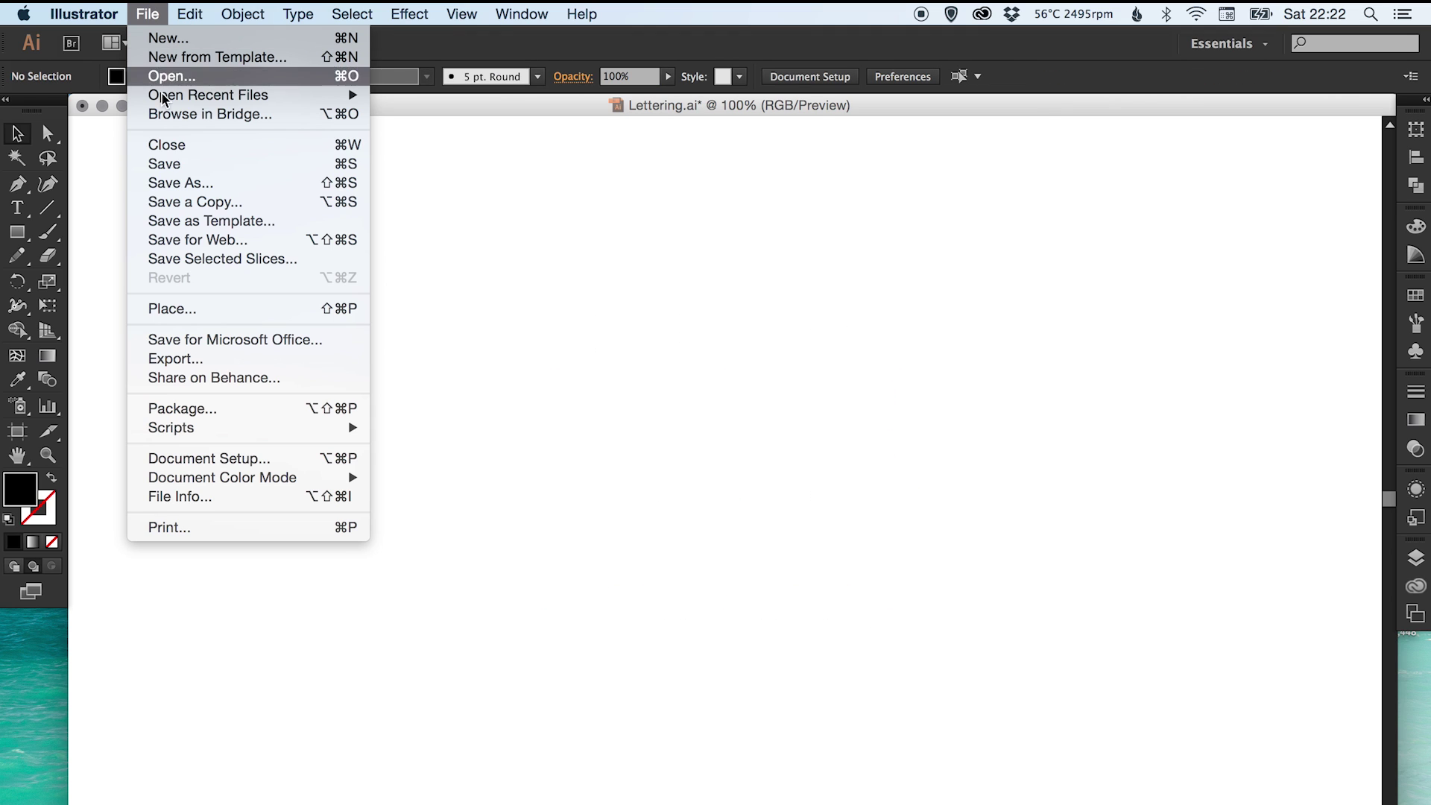
pyautogui.click(199, 308)
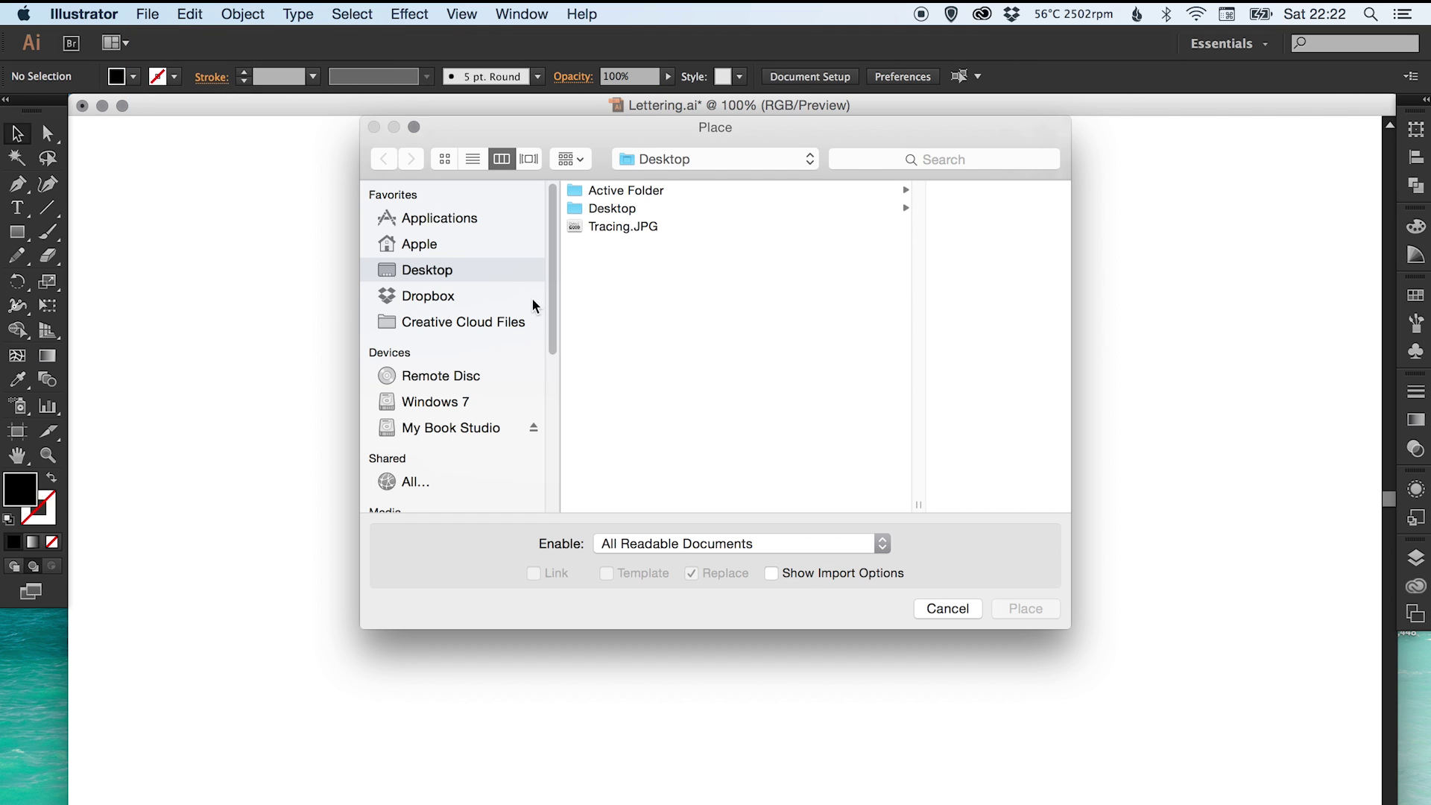
pyautogui.click(617, 228)
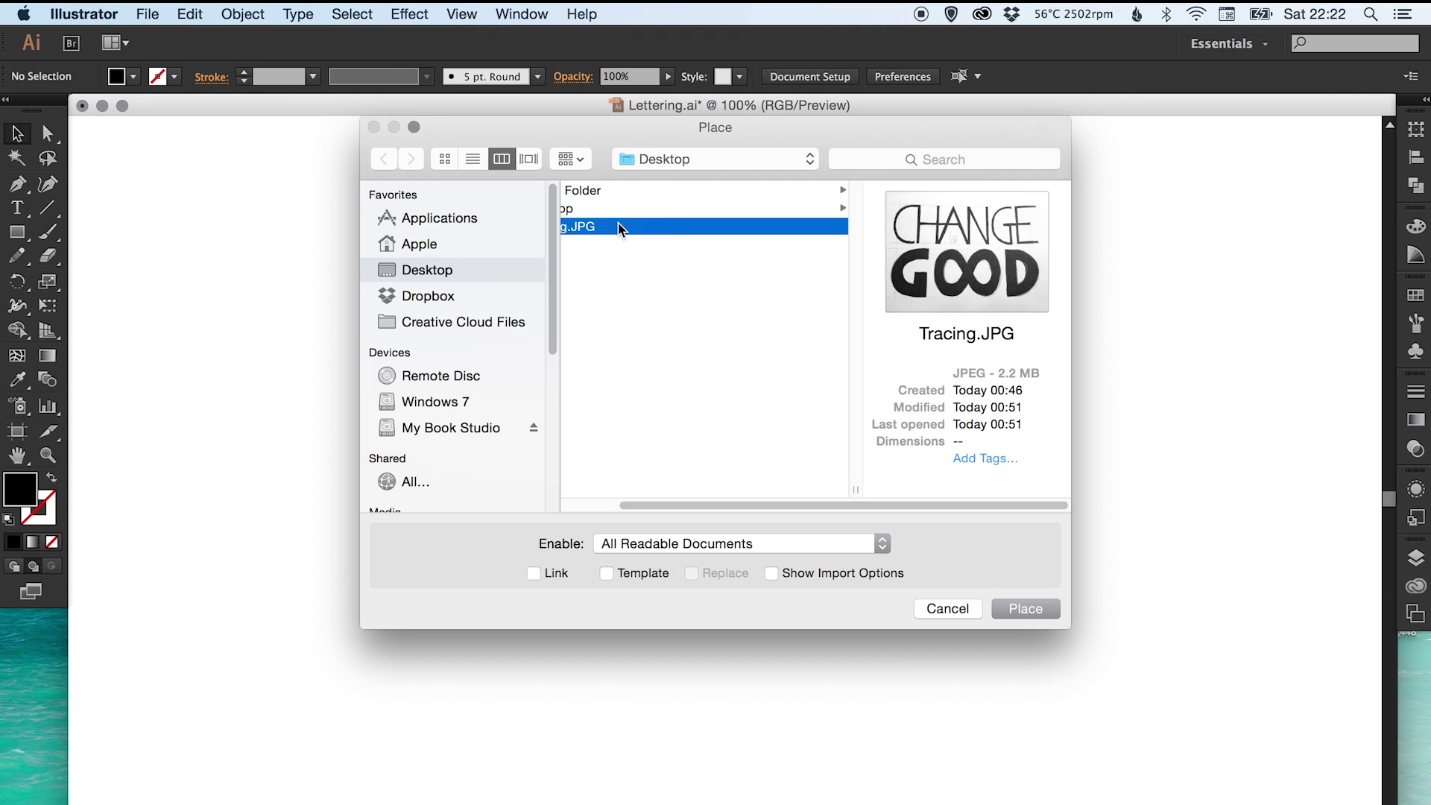
pyautogui.click(1026, 608)
pyautogui.click(214, 158)
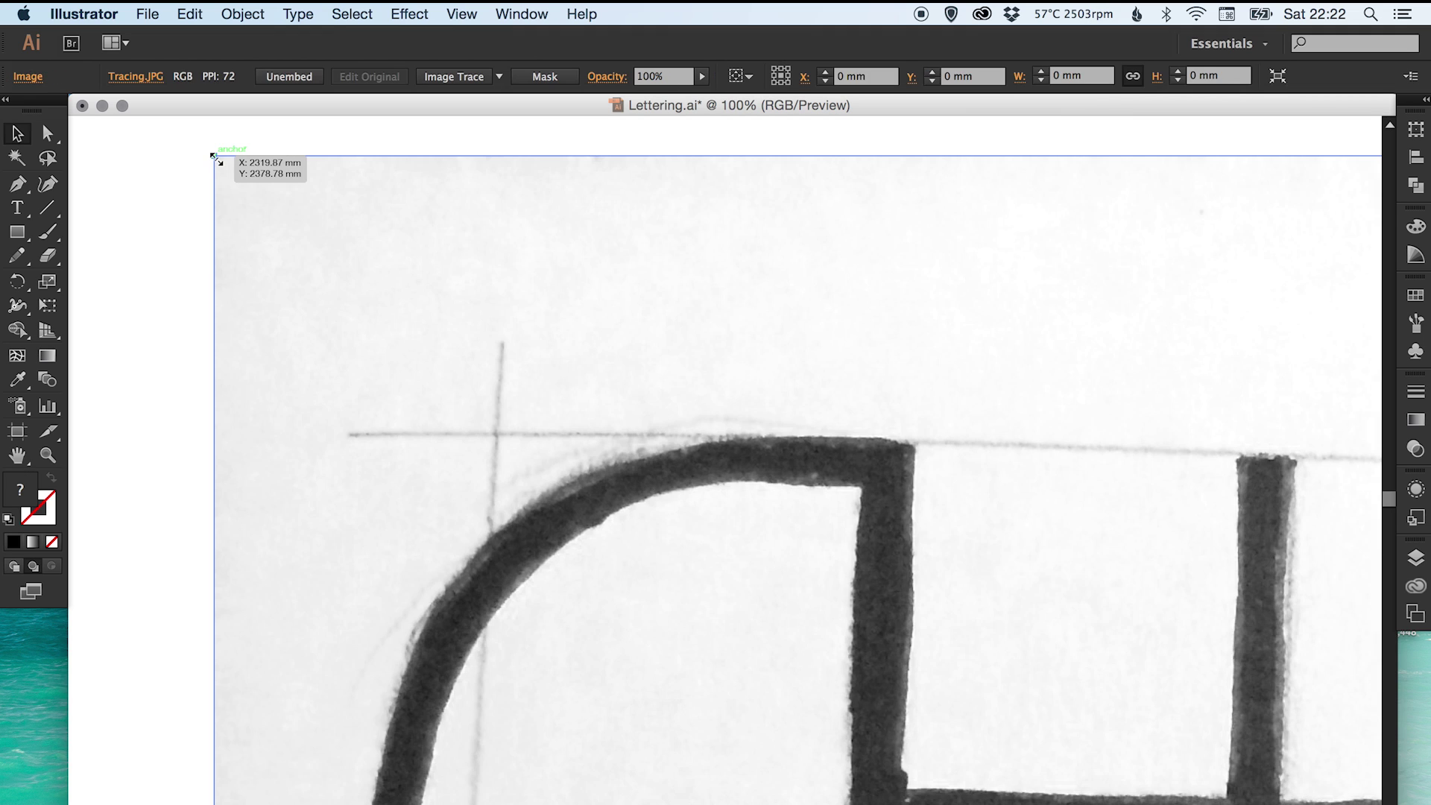
pyautogui.press('super+minus')
pyautogui.press('super+minus')
pyautogui.press('super+minus')
pyautogui.press('super+minus')
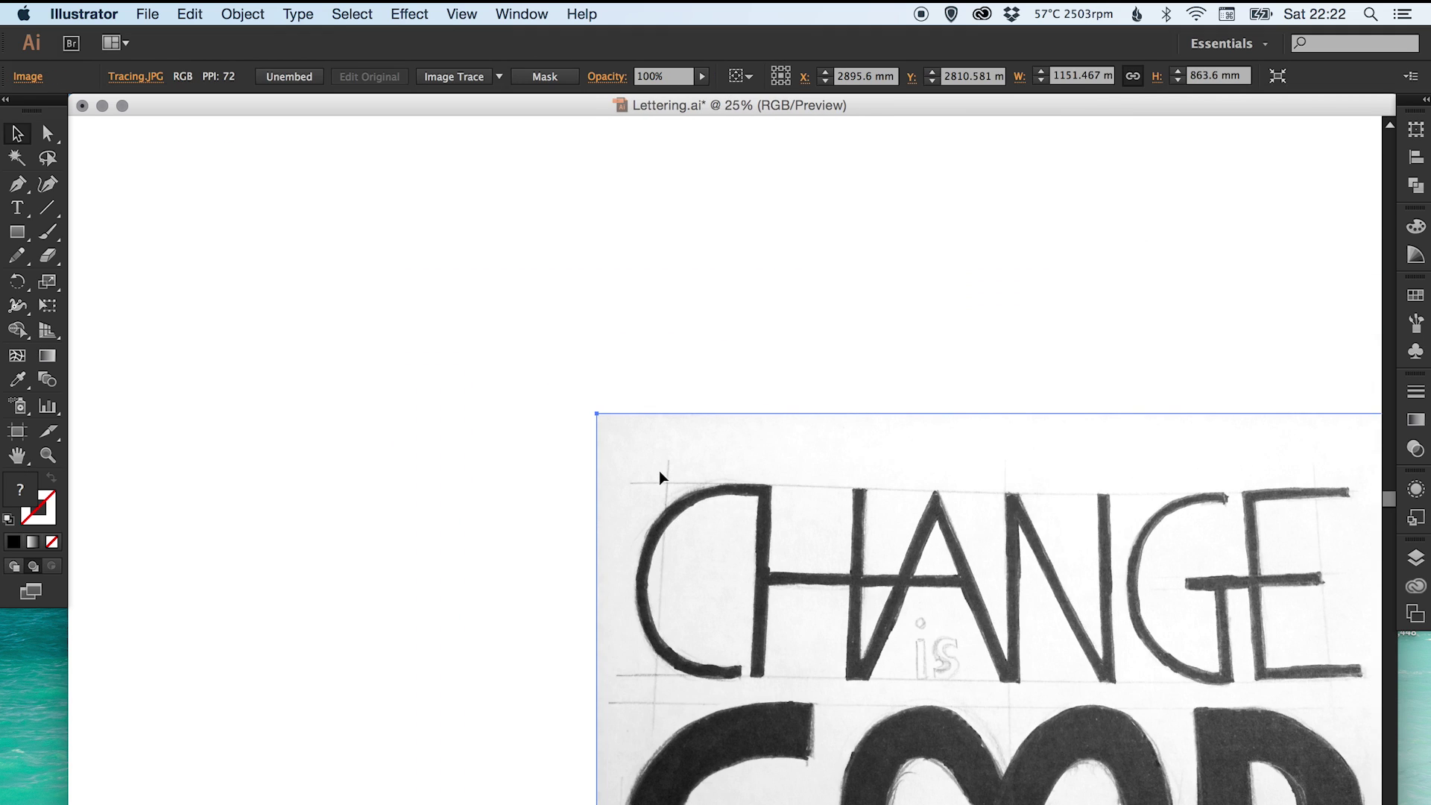
pyautogui.moveTo(750, 551); pyautogui.dragTo(469, 361)
pyautogui.moveTo(690, 355); pyautogui.dragTo(752, 301)
# - Set the sketch image's opacity to 50%
pyautogui.click(1273, 418)
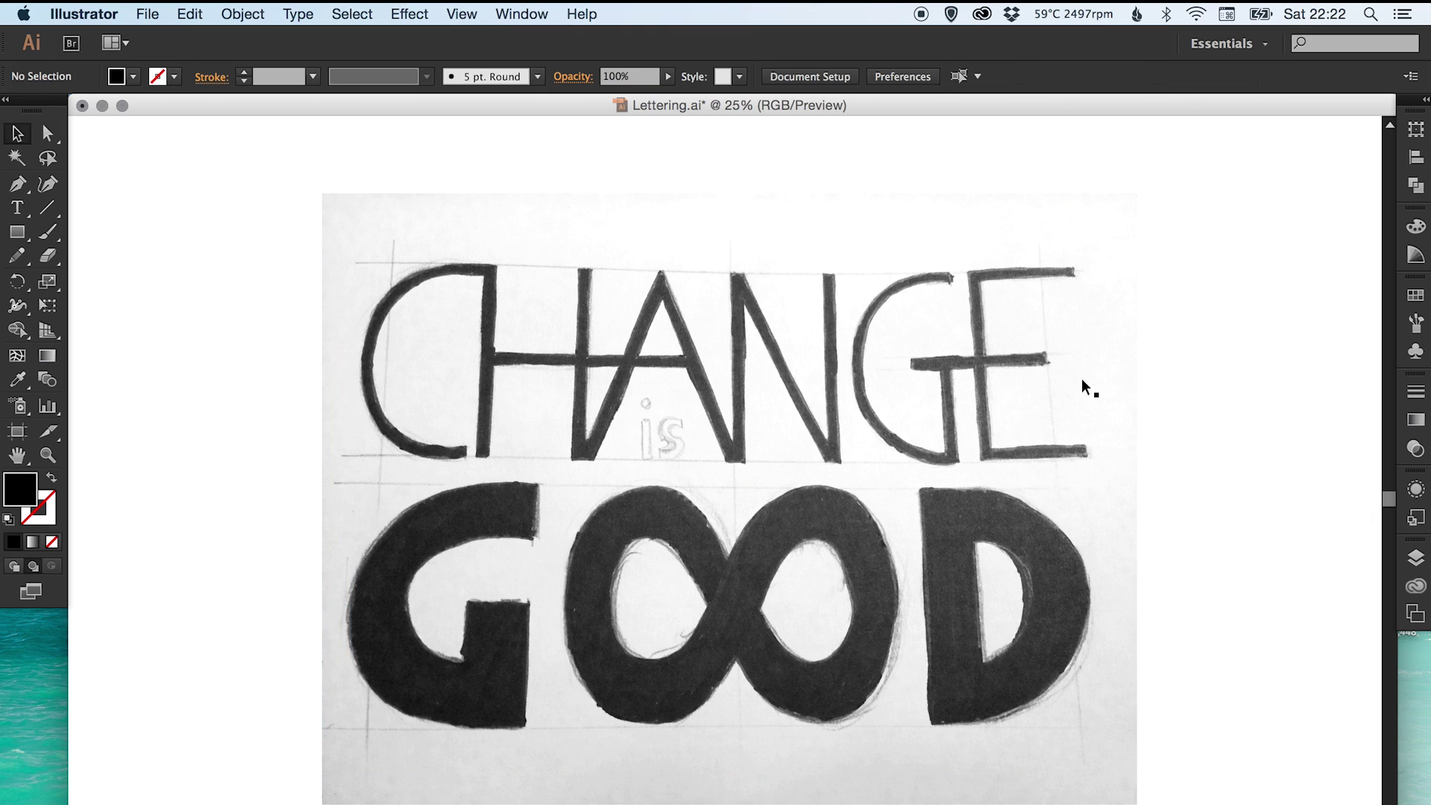
pyautogui.click(1011, 384)
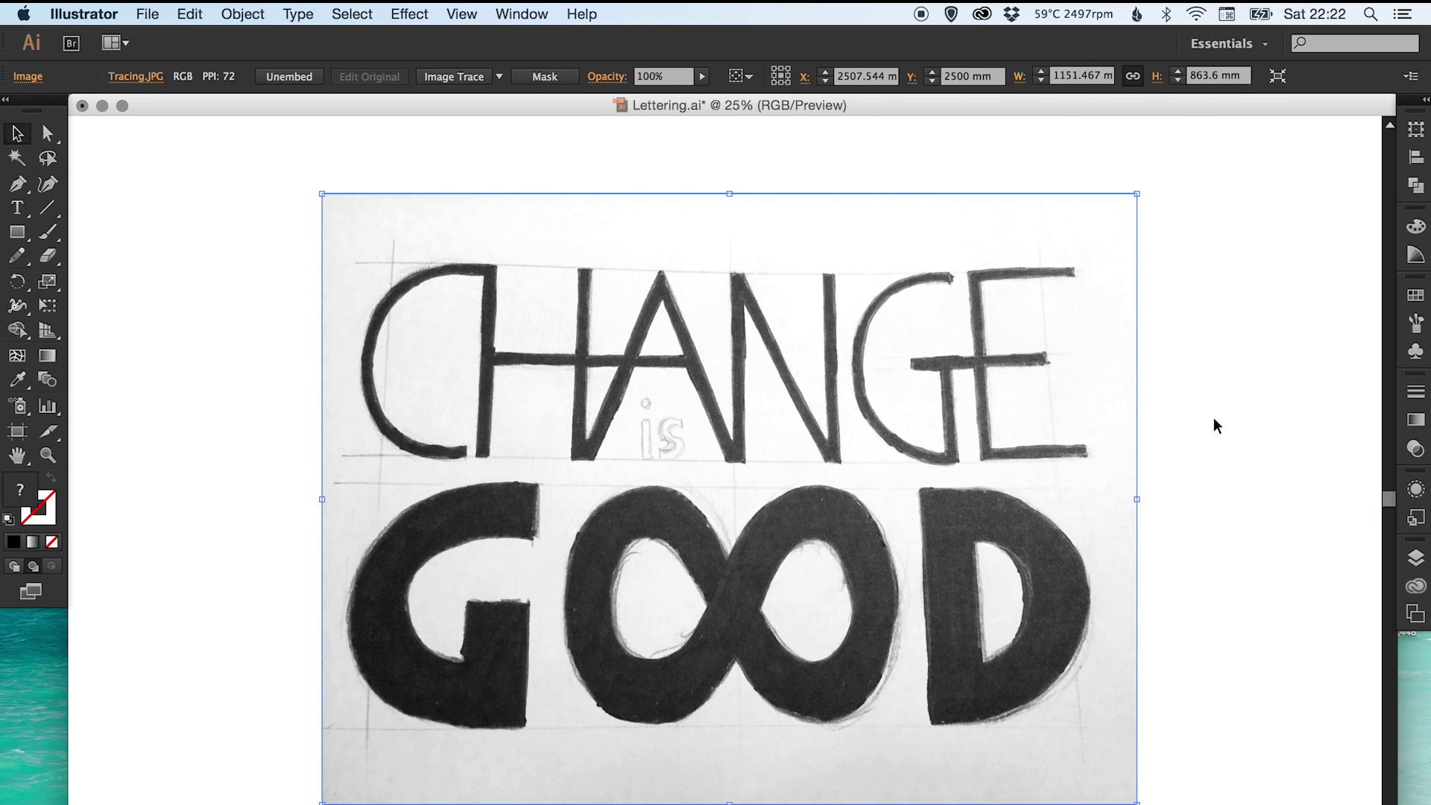
pyautogui.click(1414, 448)
pyautogui.click(1340, 402)
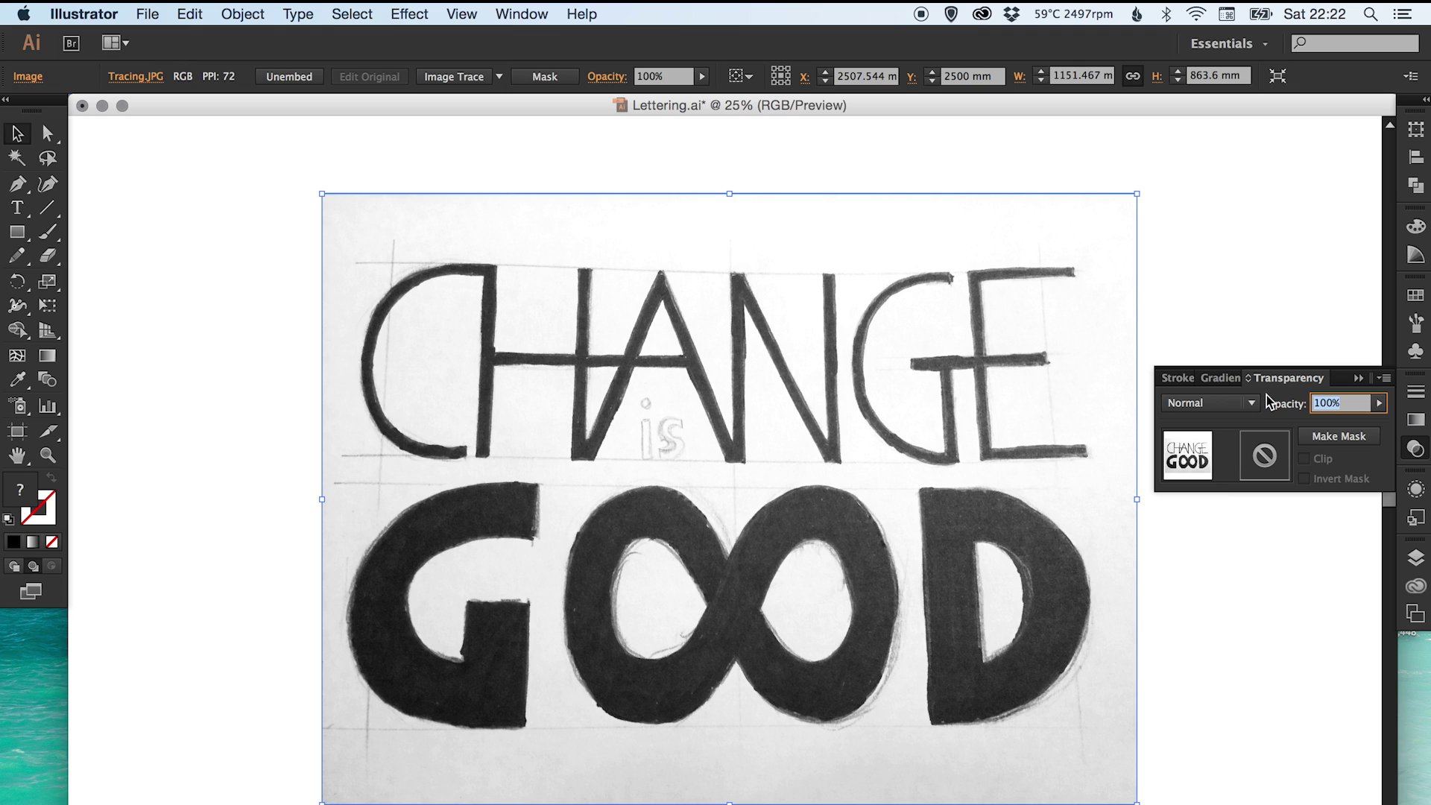
pyautogui.write('50')
pyautogui.press('Return')
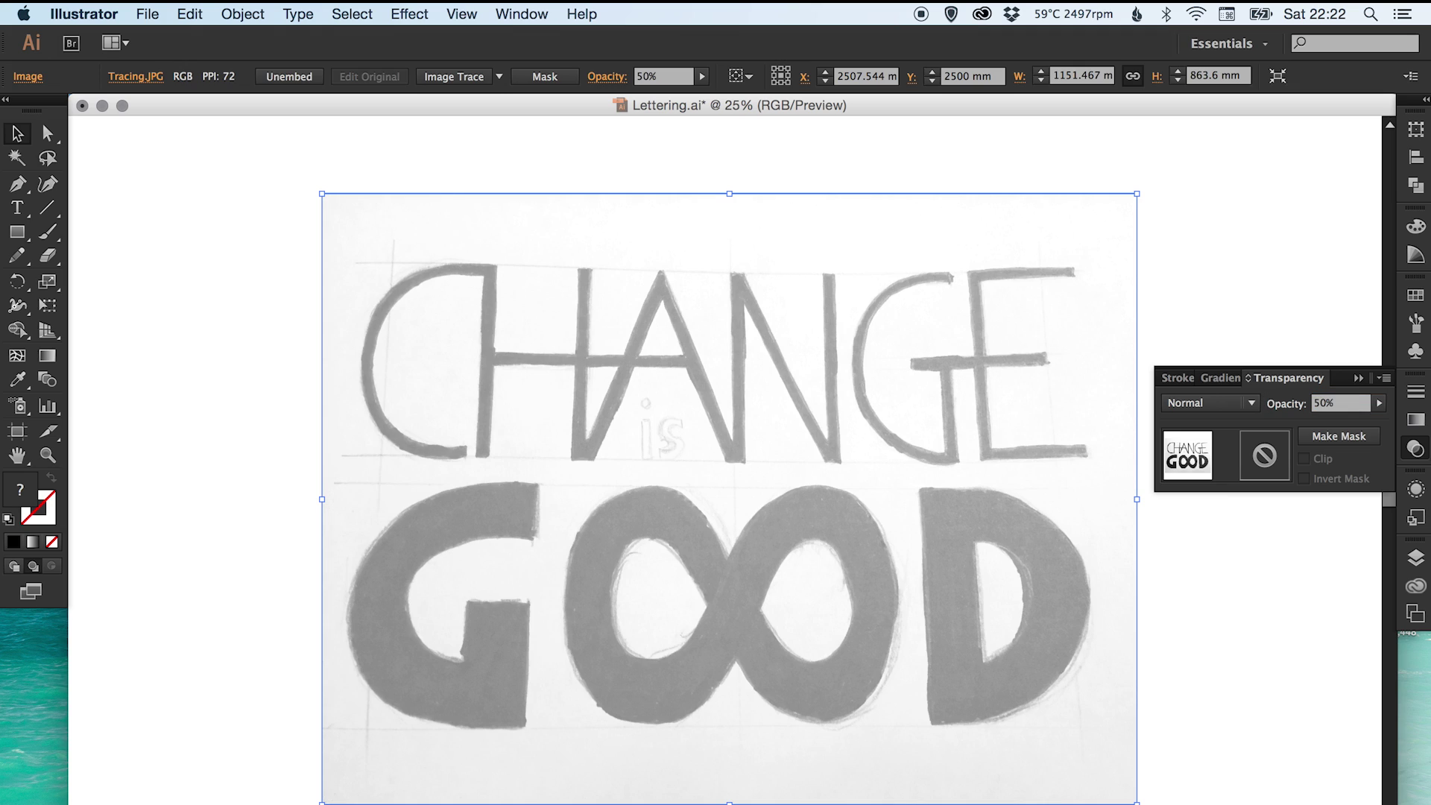
# - Rename the sketch's layer to Trace
pyautogui.click(1415, 557)
pyautogui.doubleClick(1271, 570)
pyautogui.write('Trace')
pyautogui.press('Return')
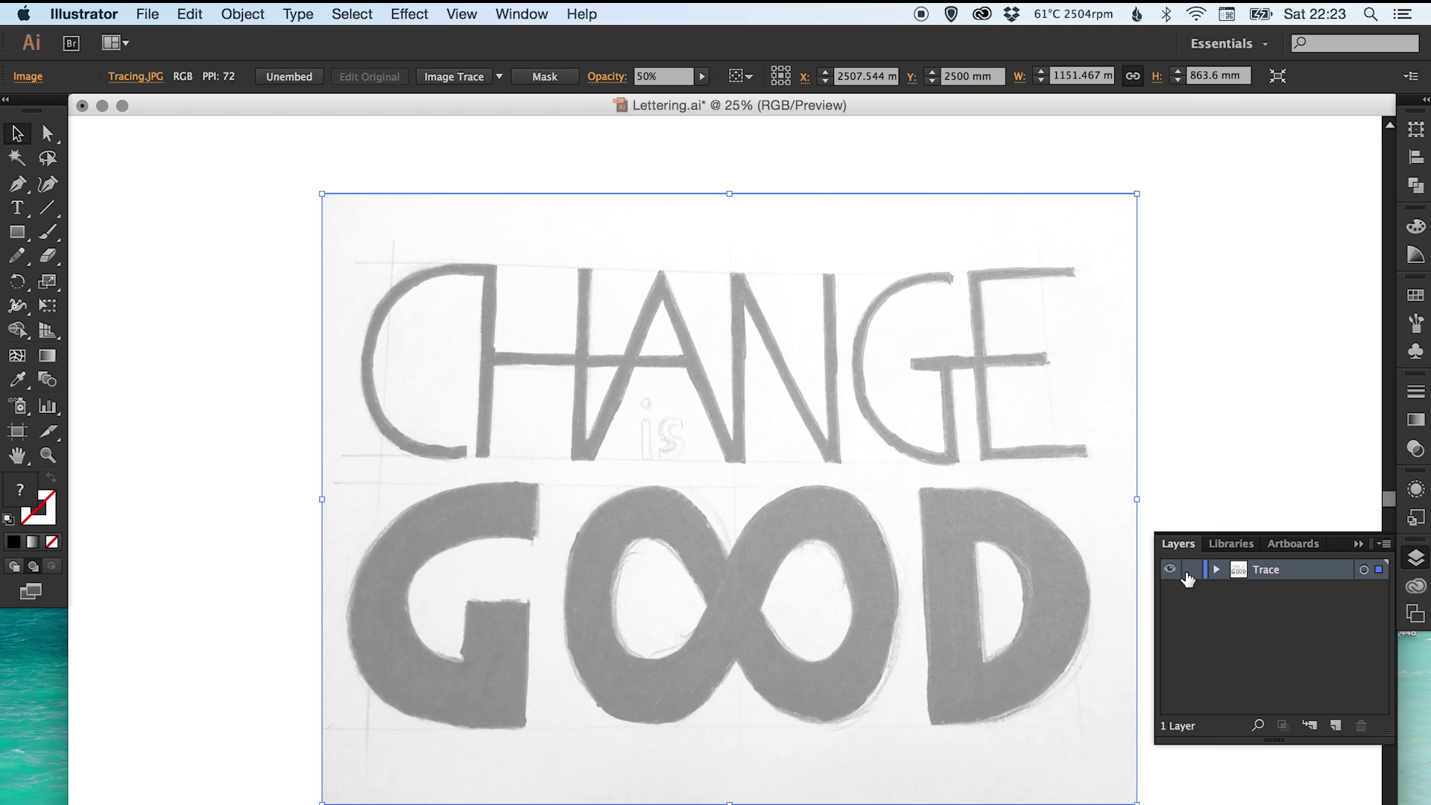
# - Lock the Trace layer and add a layer named Default above it
pyautogui.click(1191, 570)
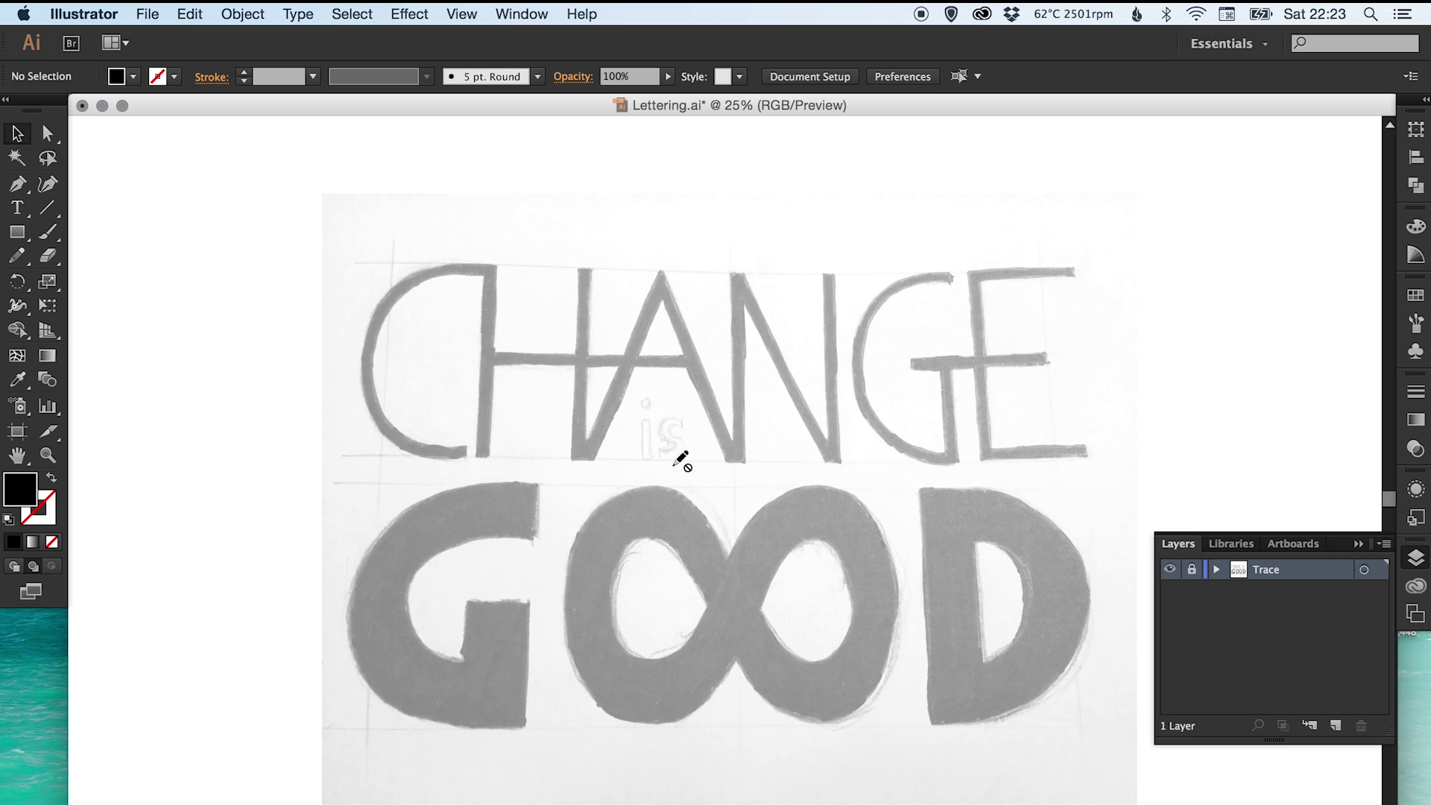
pyautogui.click(1336, 726)
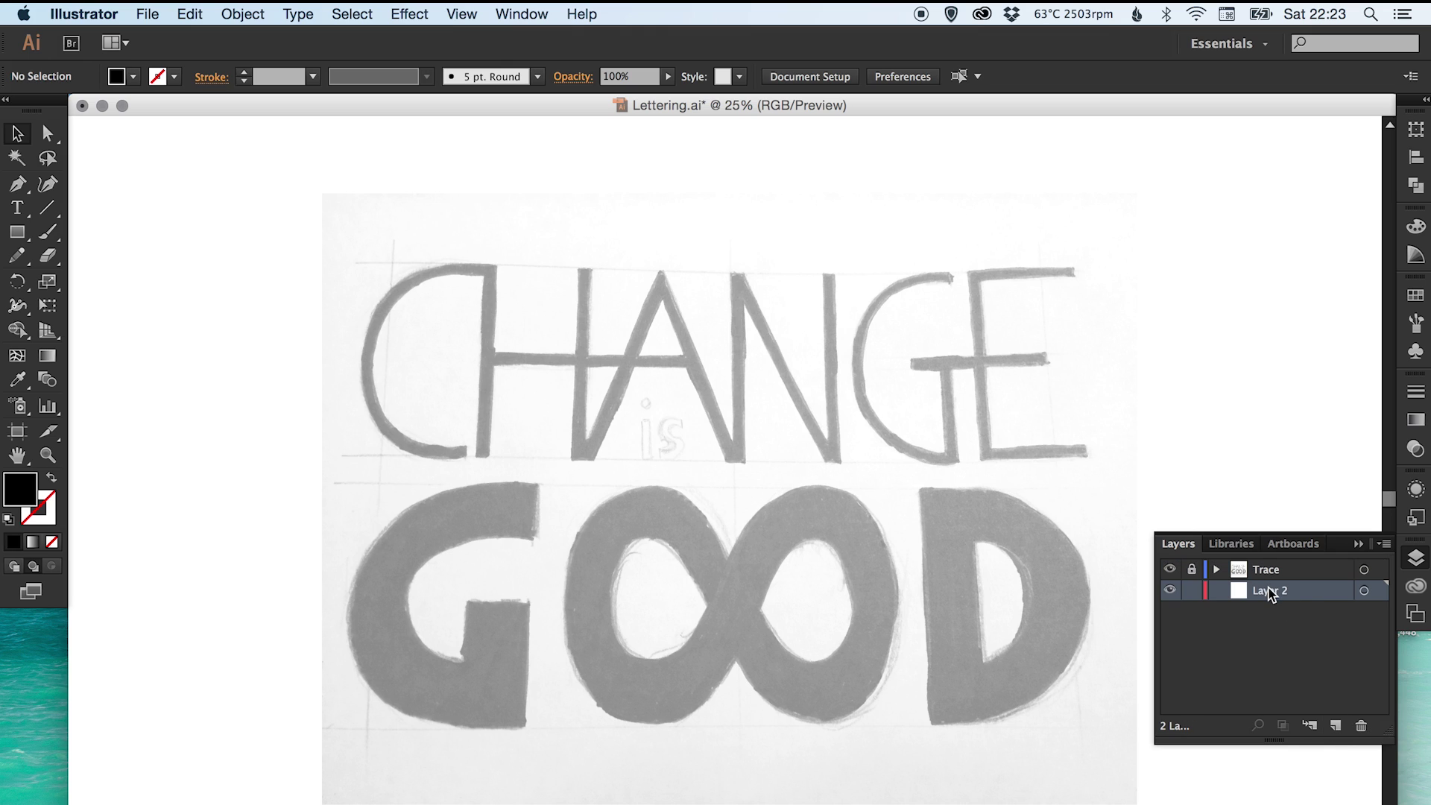
pyautogui.moveTo(1264, 592); pyautogui.dragTo(1271, 571)
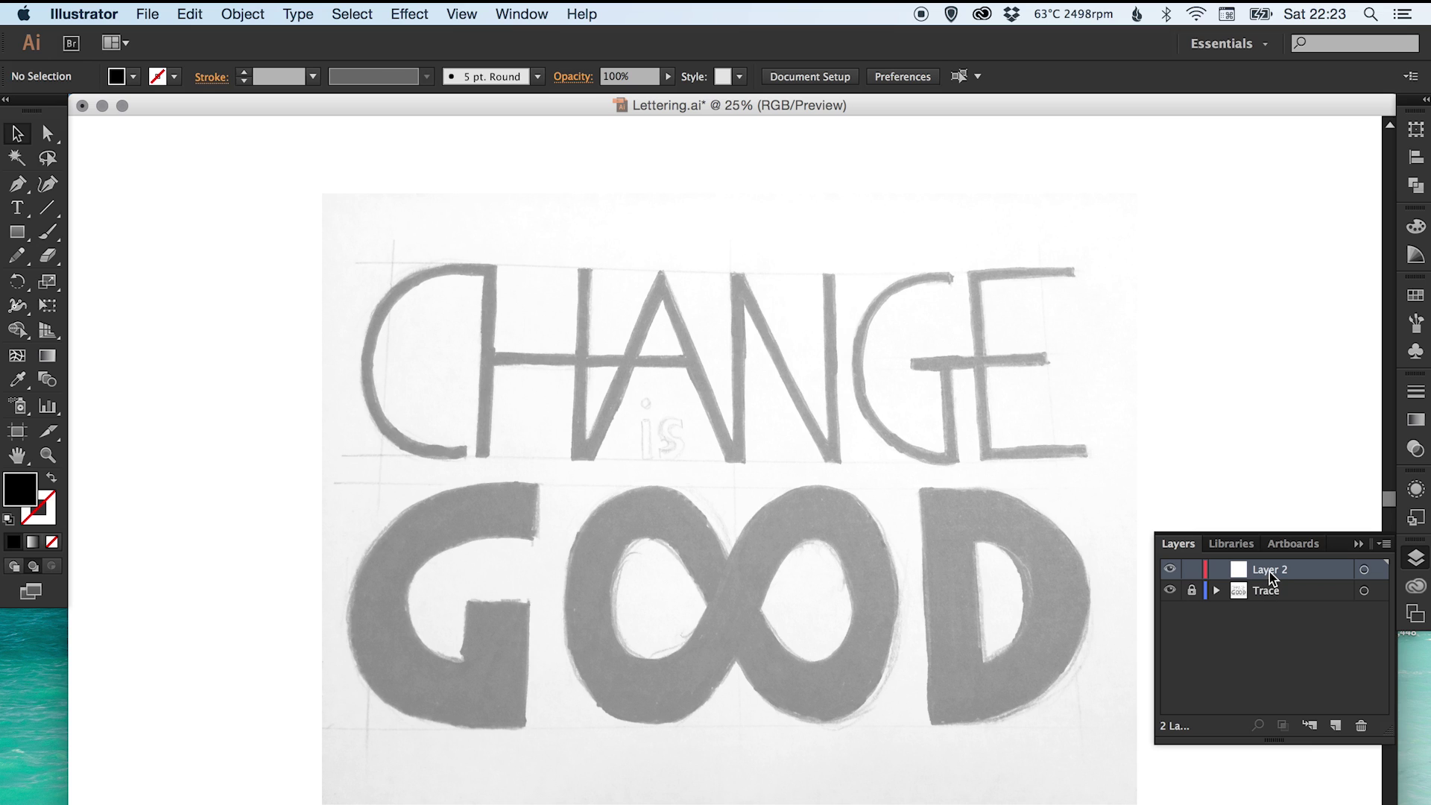
pyautogui.doubleClick(1270, 571)
pyautogui.write('Default')
pyautogui.press('Return')
# - Zoom in on the lettering sketch
pyautogui.press('z')
pyautogui.click(741, 466)
pyautogui.press('v')
pyautogui.scroll(-2, 682, 478)
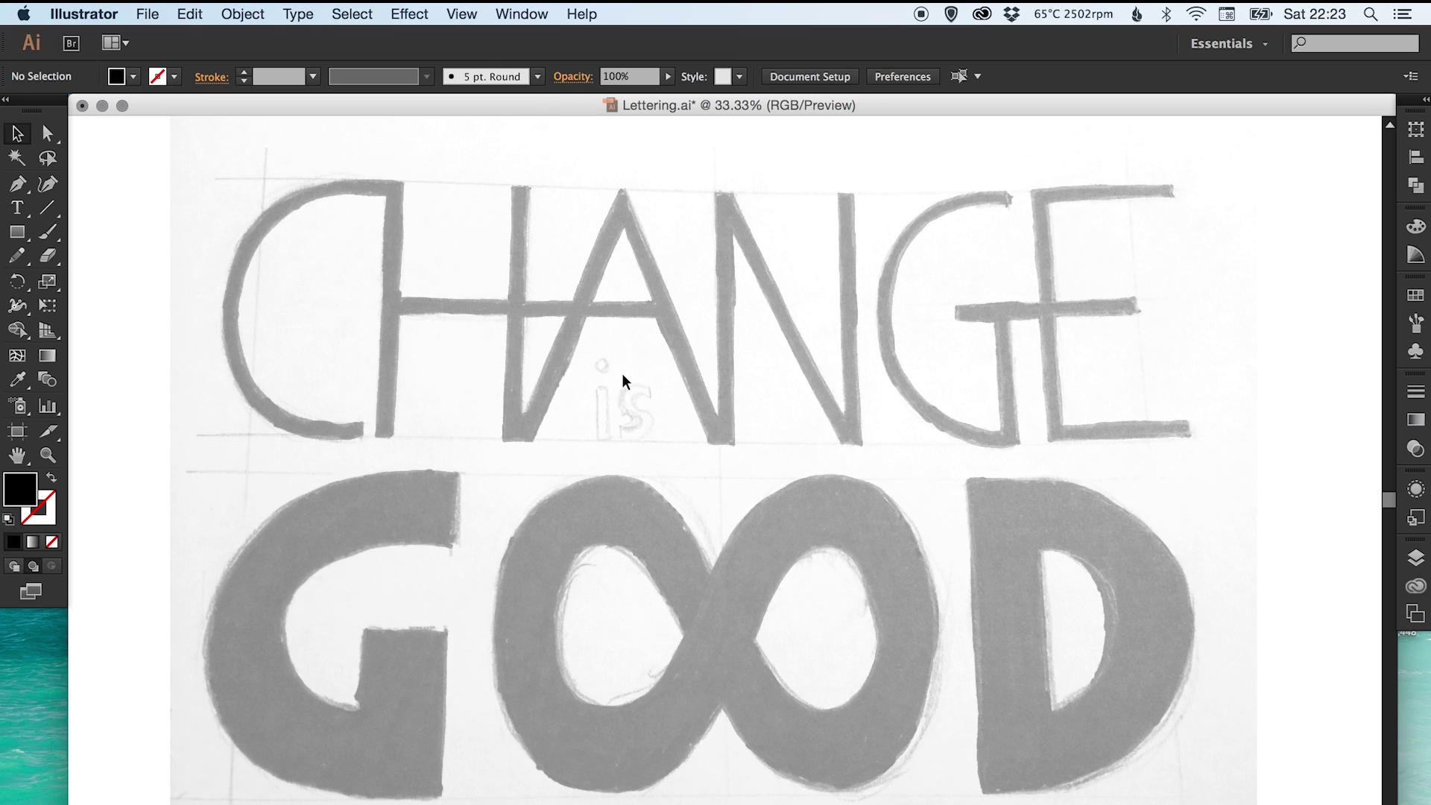
pyautogui.click(245, 15)
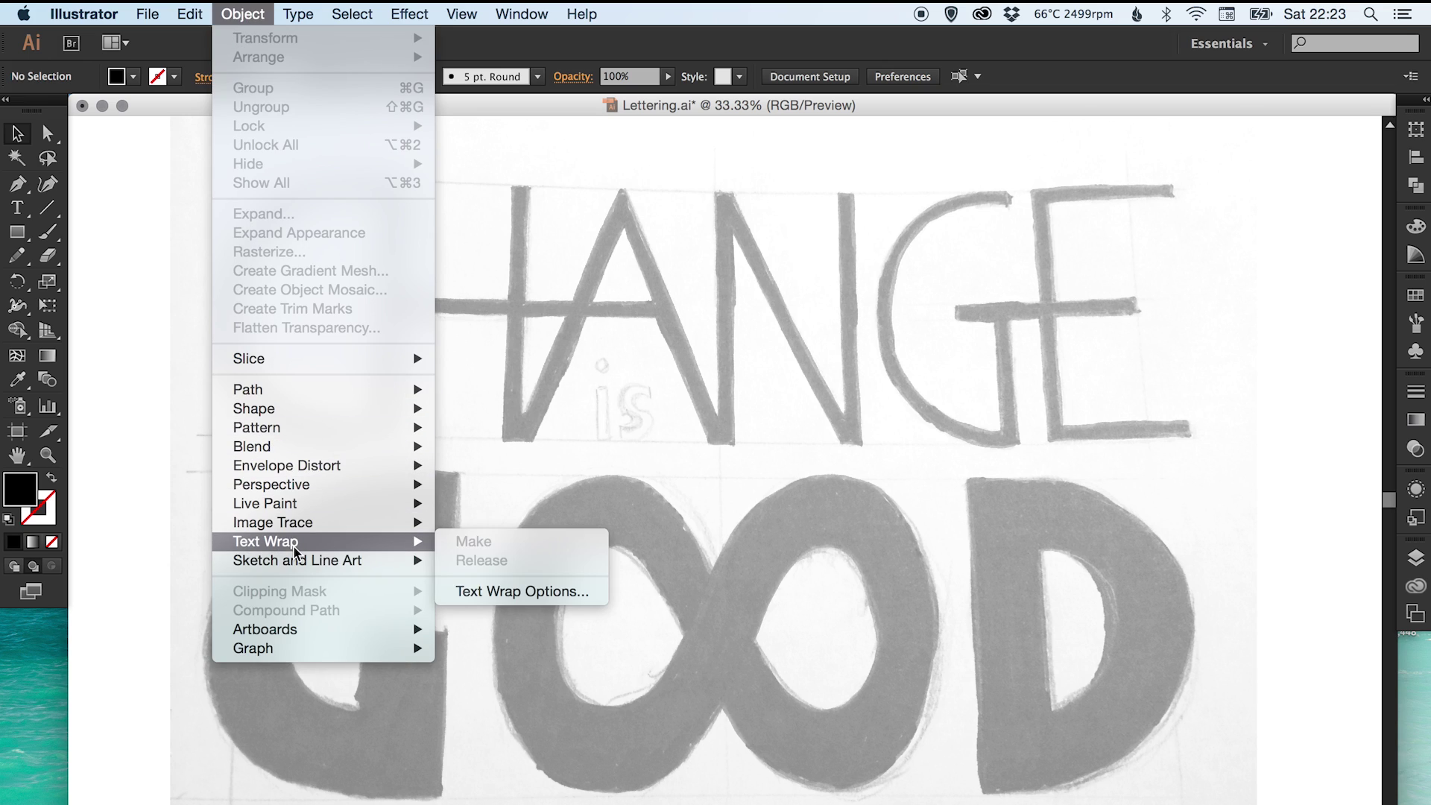
pyautogui.moveTo(300, 525)
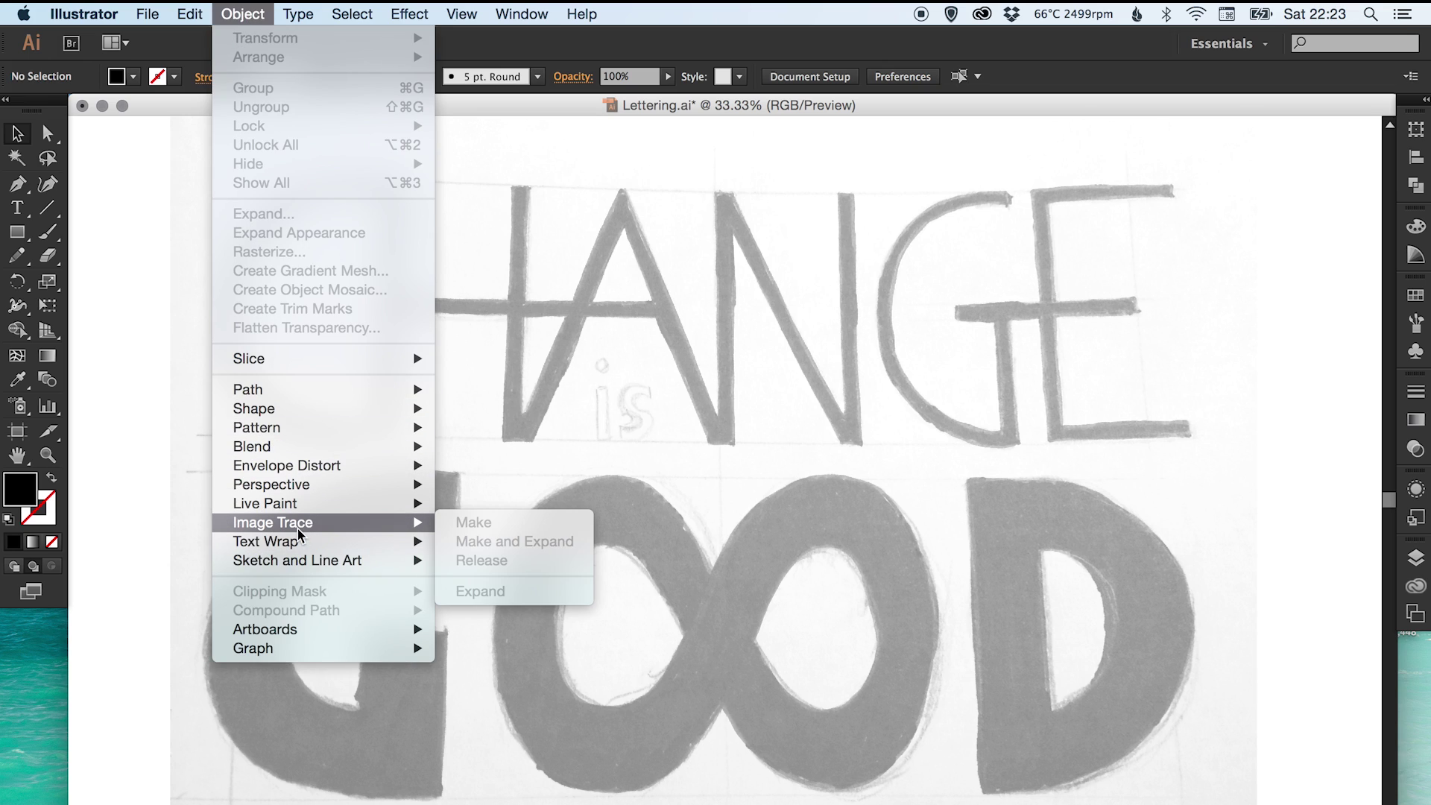
pyautogui.click(769, 383)
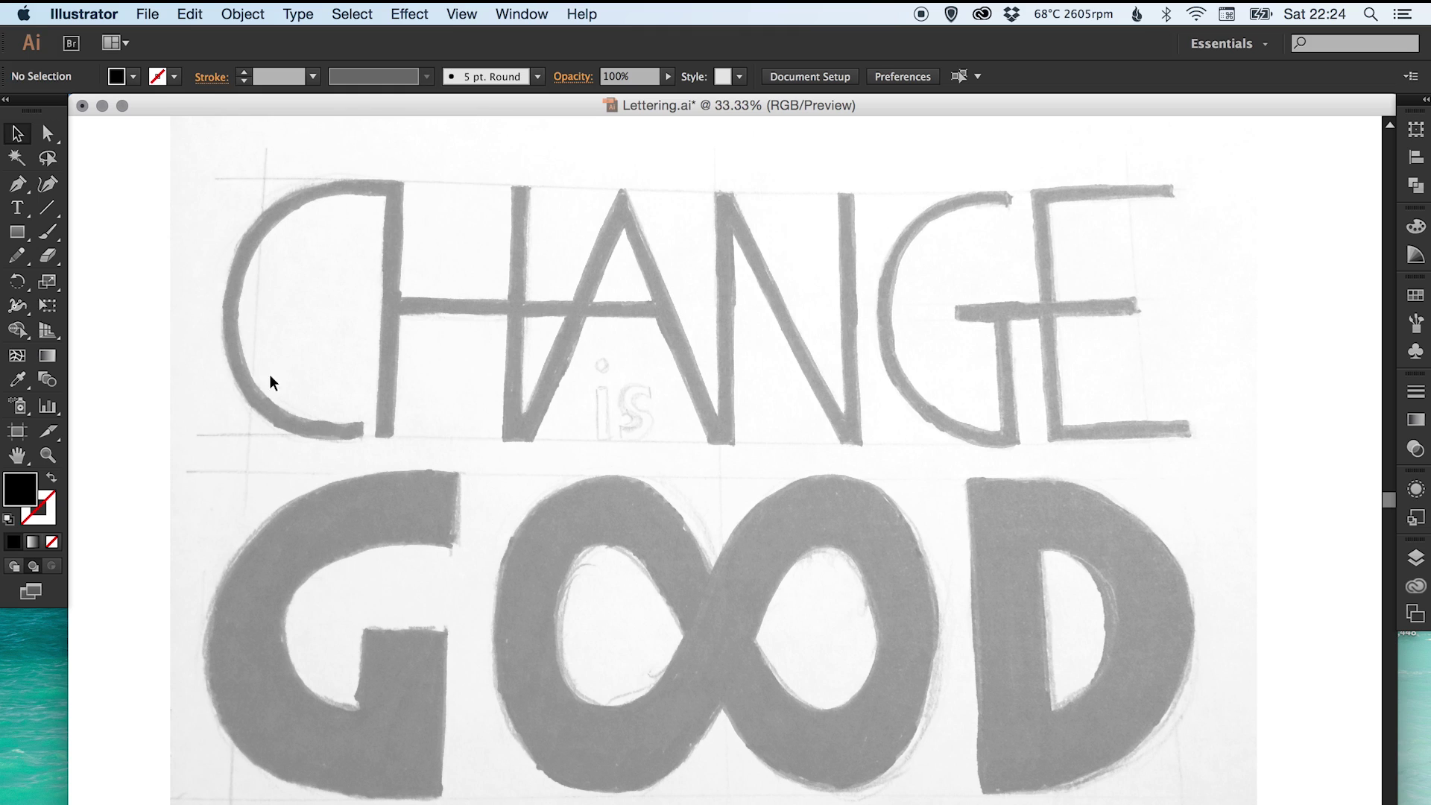
# - Draw a circle over the sketched C and swap its fill and stroke
pyautogui.moveTo(423, 403); pyautogui.dragTo(451, 410)
pyautogui.click(24, 234)
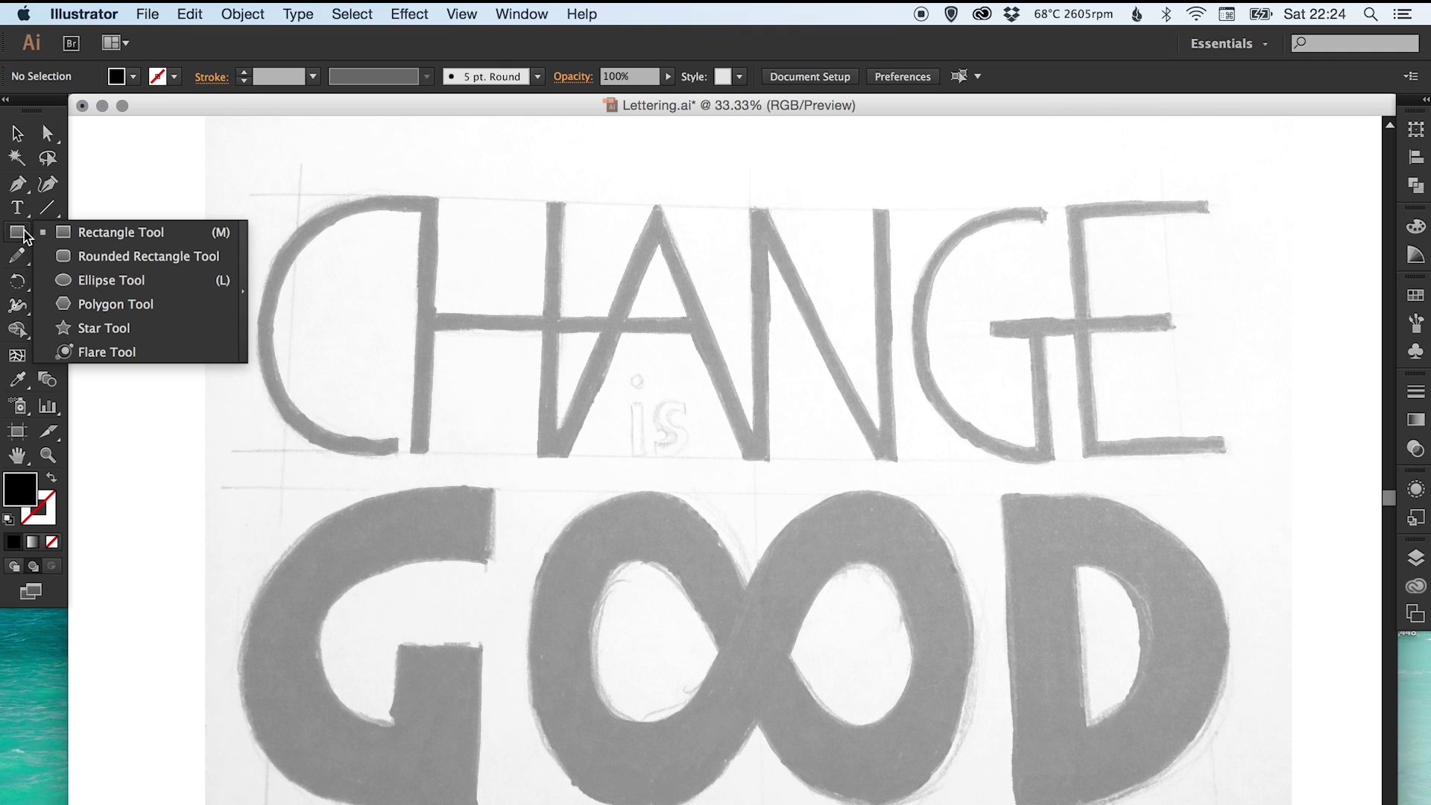
pyautogui.click(112, 280)
pyautogui.moveTo(189, 208); pyautogui.dragTo(393, 450)
pyautogui.press('v')
# - Make the circle's outline red from the Swatches
pyautogui.click(51, 478)
pyautogui.click(56, 506)
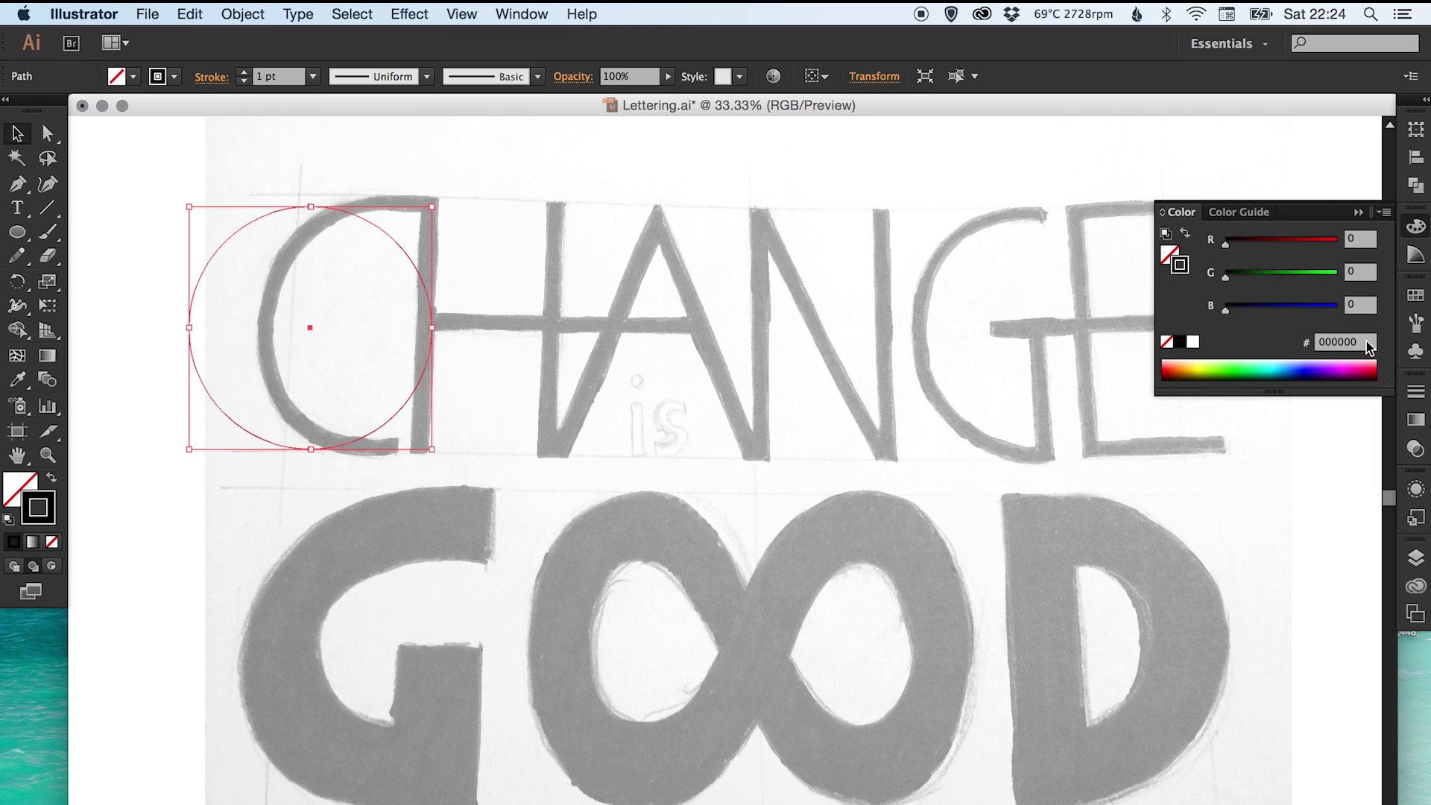
pyautogui.click(1415, 295)
pyautogui.doubleClick(1221, 340)
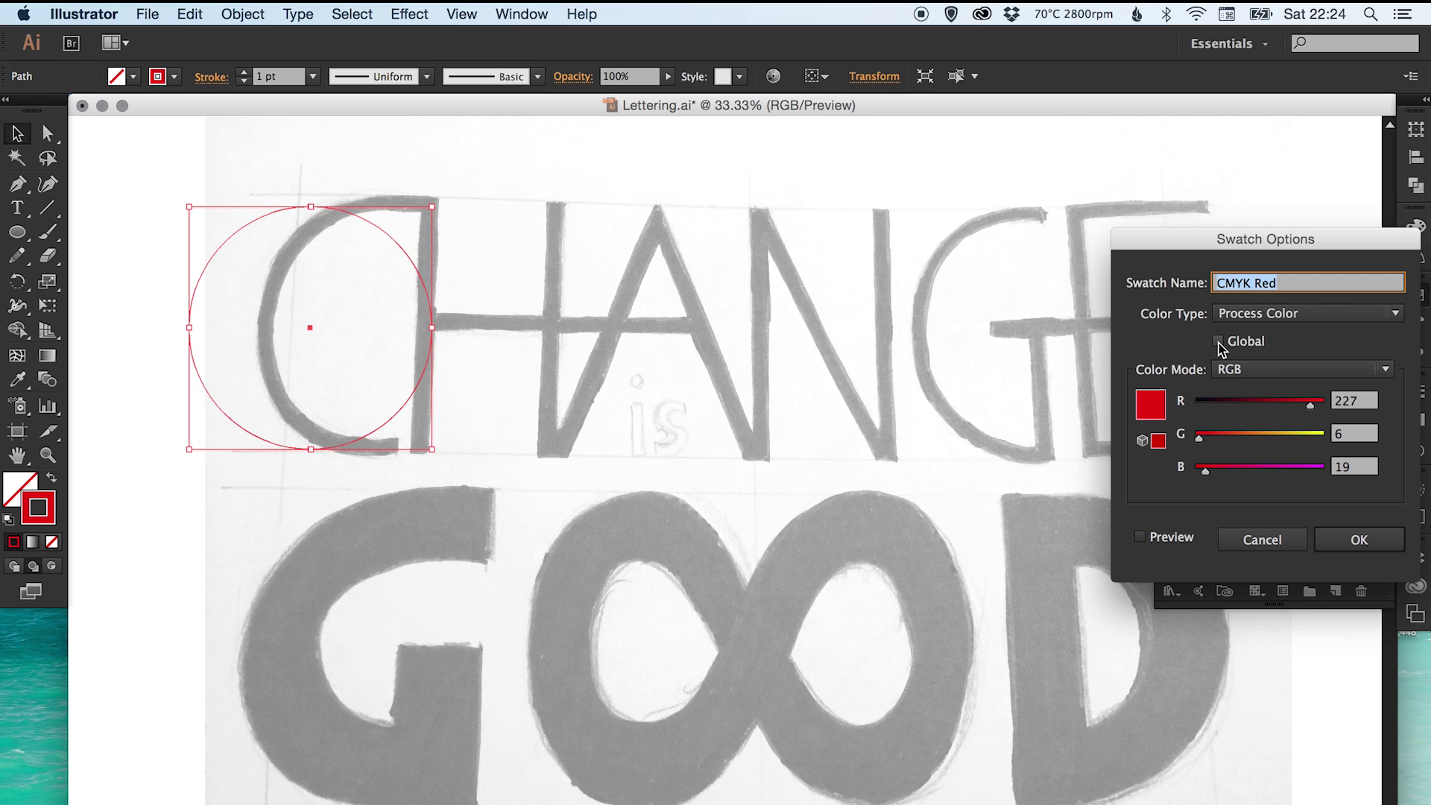
pyautogui.click(1219, 339)
pyautogui.click(1352, 536)
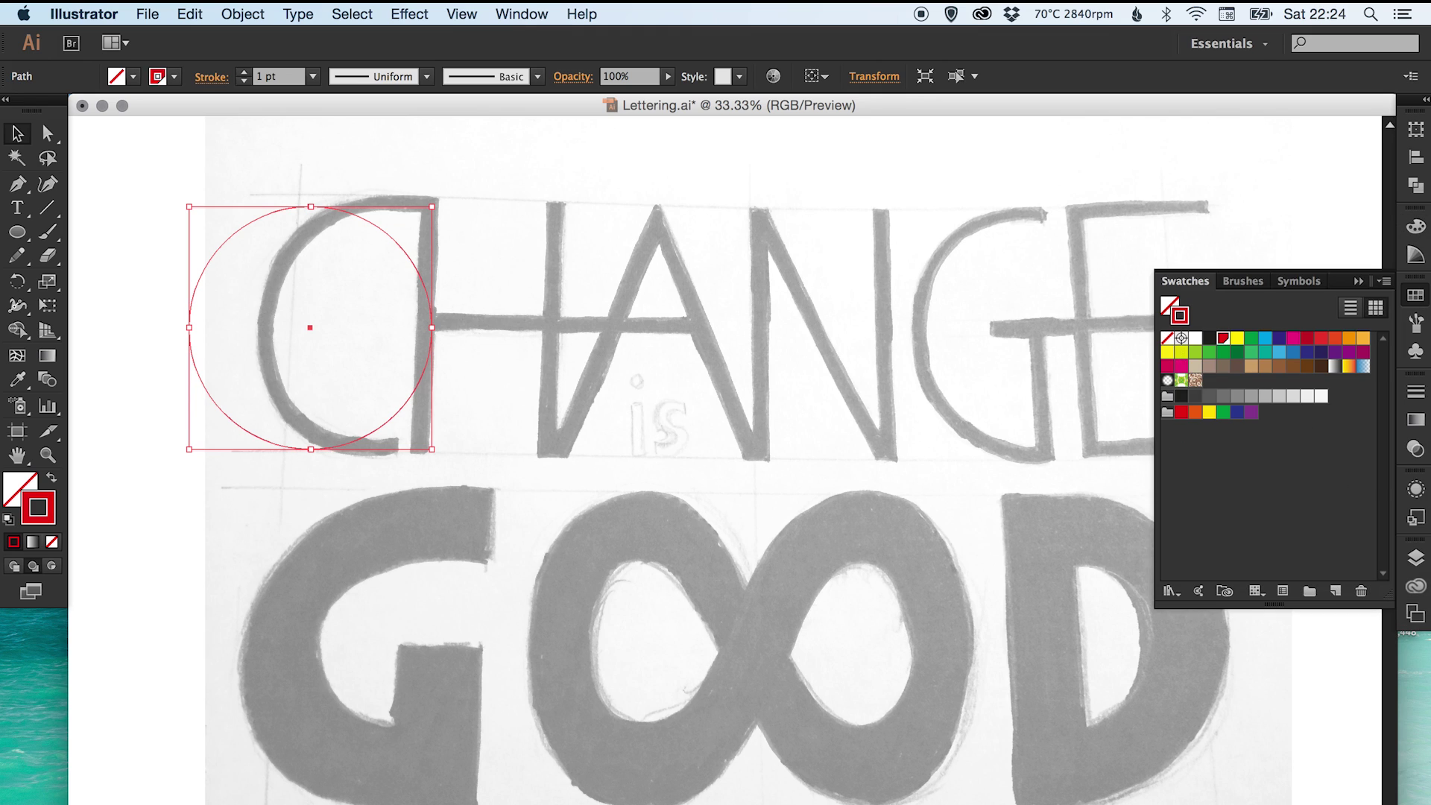
# - Raise the circle's stroke weight to 45 pt and move it right onto the C
pyautogui.click(1415, 391)
pyautogui.click(1233, 400)
pyautogui.click(1234, 399)
pyautogui.click(1234, 399)
pyautogui.click(1233, 399)
pyautogui.click(1234, 399)
pyautogui.click(1234, 399)
pyautogui.click(1234, 399)
pyautogui.click(1234, 400)
pyautogui.click(1234, 399)
pyautogui.click(1234, 399)
pyautogui.click(1233, 400)
pyautogui.click(1233, 399)
pyautogui.click(1234, 400)
pyautogui.click(1234, 399)
pyautogui.click(1234, 399)
pyautogui.click(1234, 399)
pyautogui.click(1234, 399)
pyautogui.click(1234, 400)
pyautogui.click(1234, 400)
pyautogui.click(1234, 399)
pyautogui.click(1234, 400)
pyautogui.click(1234, 399)
pyautogui.click(1234, 399)
pyautogui.click(1234, 399)
pyautogui.click(1234, 399)
pyautogui.click(1233, 400)
pyautogui.click(1234, 400)
pyautogui.click(1234, 400)
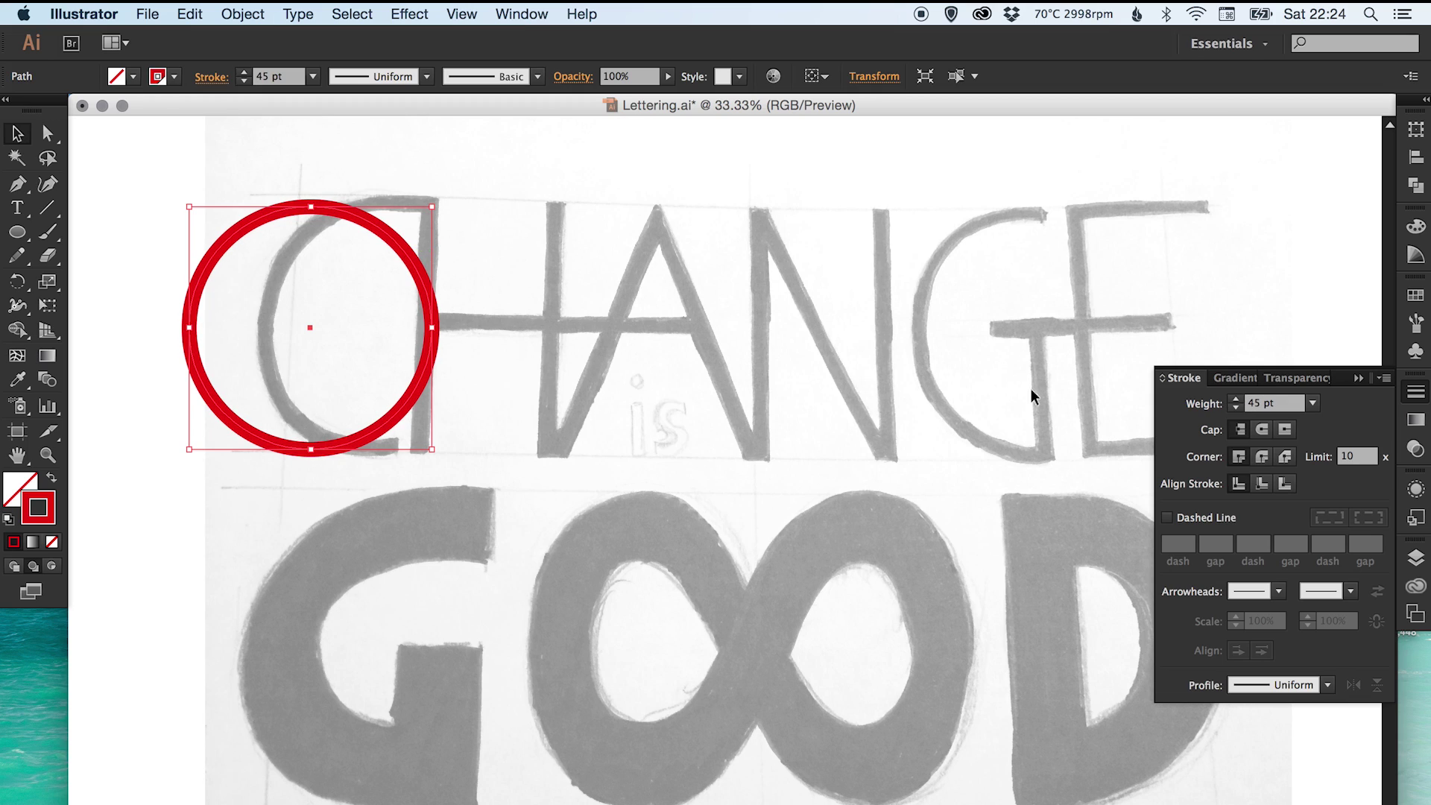
pyautogui.click(400, 255)
pyautogui.moveTo(401, 255); pyautogui.dragTo(474, 252)
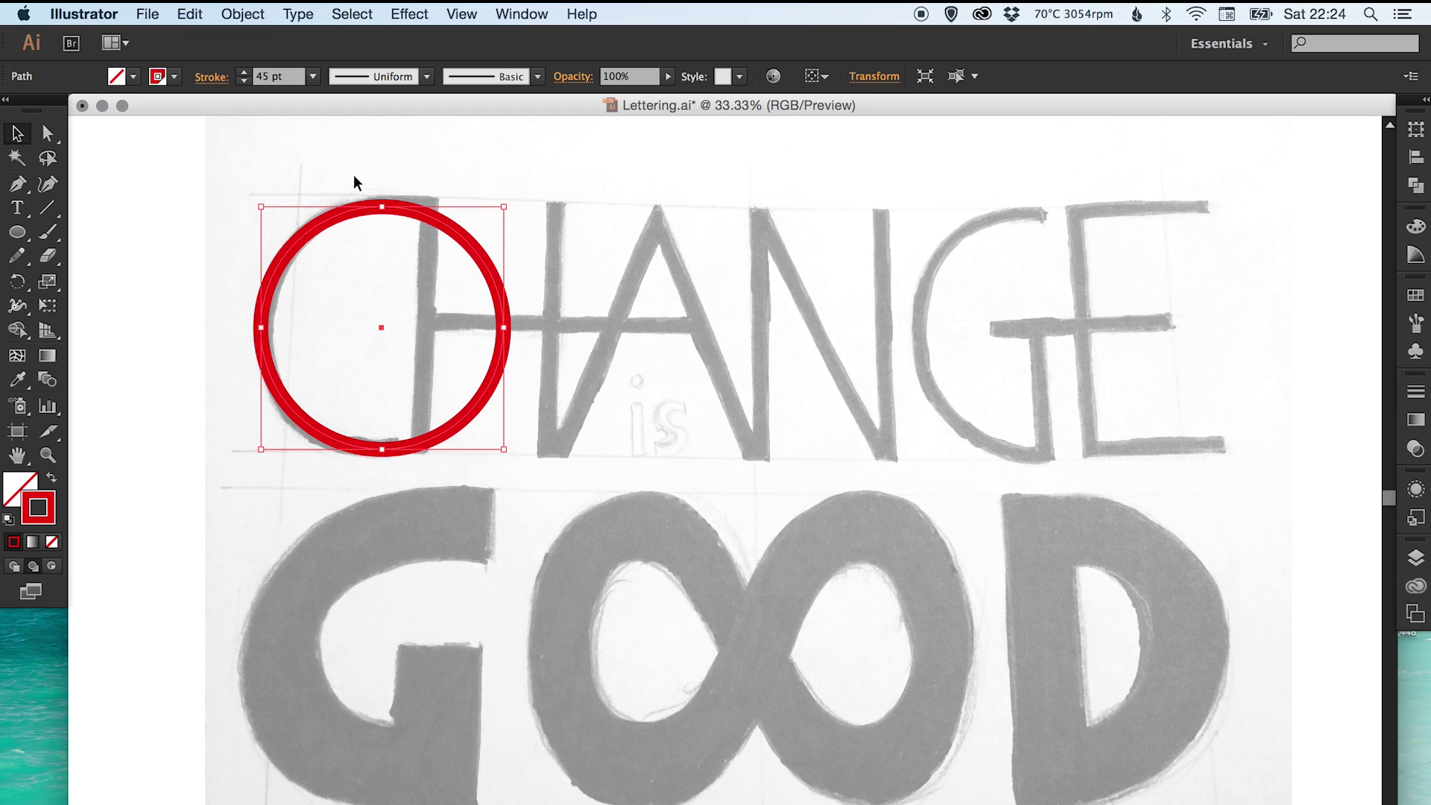
pyautogui.moveTo(323, 177); pyautogui.dragTo(478, 240)
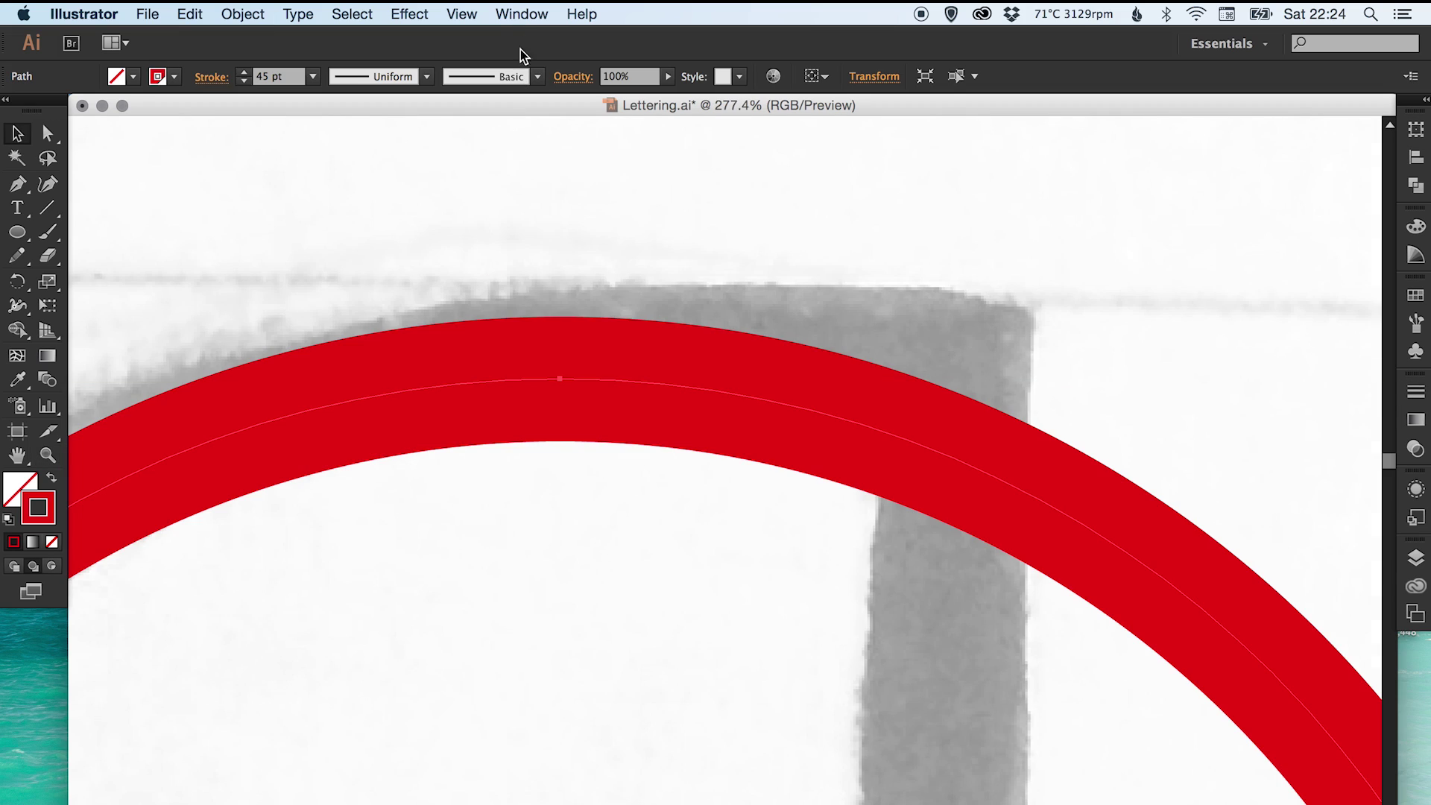
# - Show rulers and add a horizontal guide at the top of the red circle
pyautogui.click(461, 13)
pyautogui.moveTo(525, 425)
pyautogui.click(734, 435)
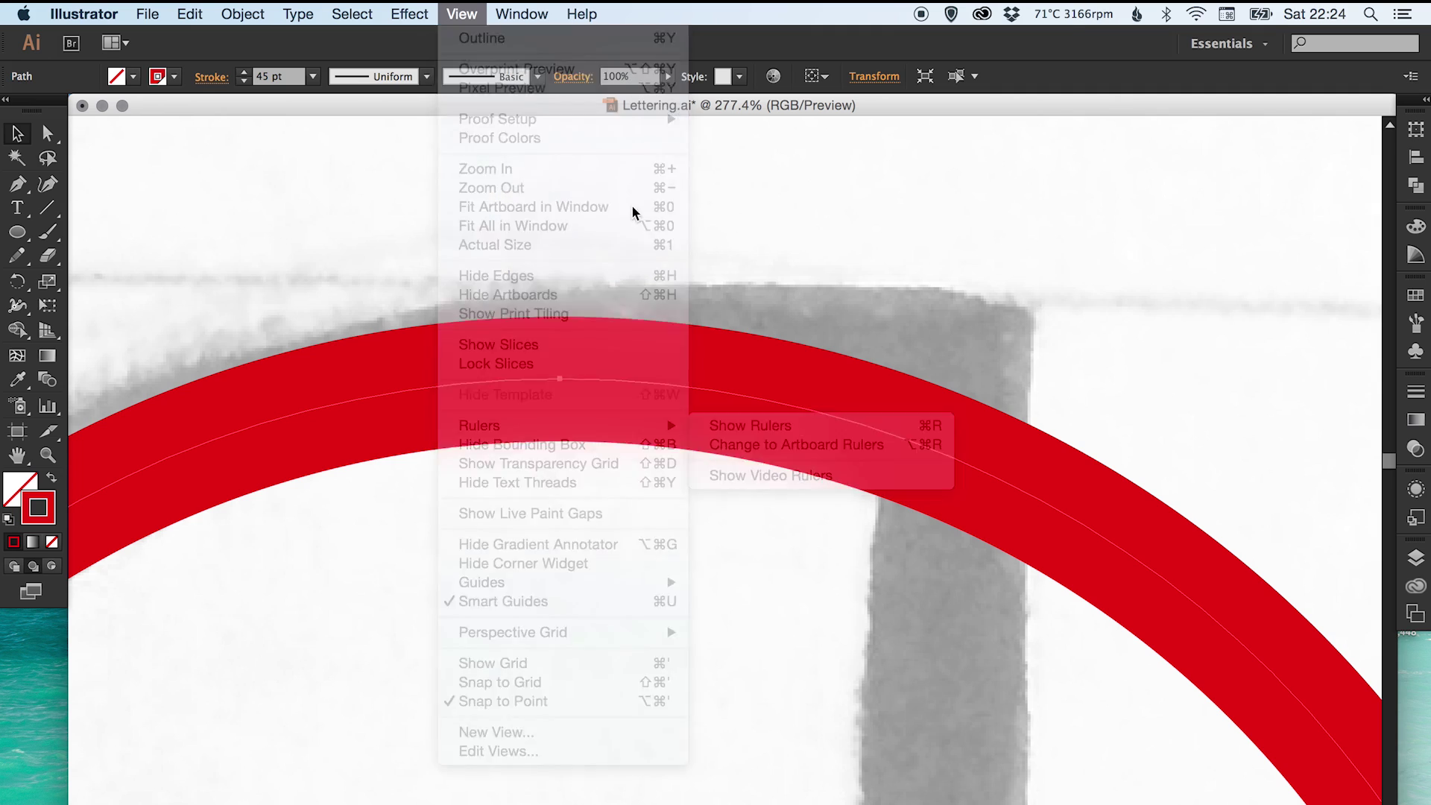
pyautogui.moveTo(630, 381); pyautogui.dragTo(632, 383)
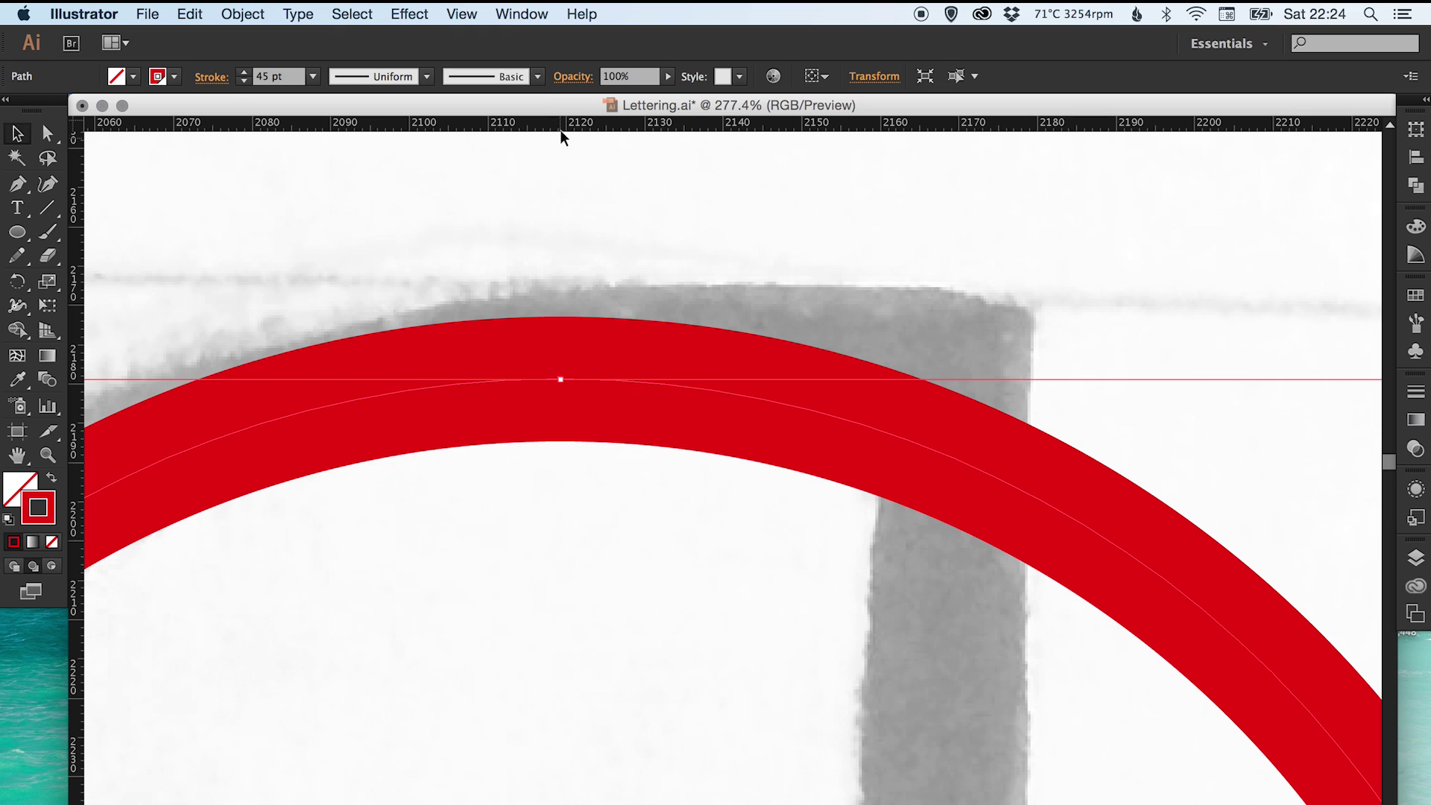
pyautogui.moveTo(563, 127); pyautogui.dragTo(591, 325)
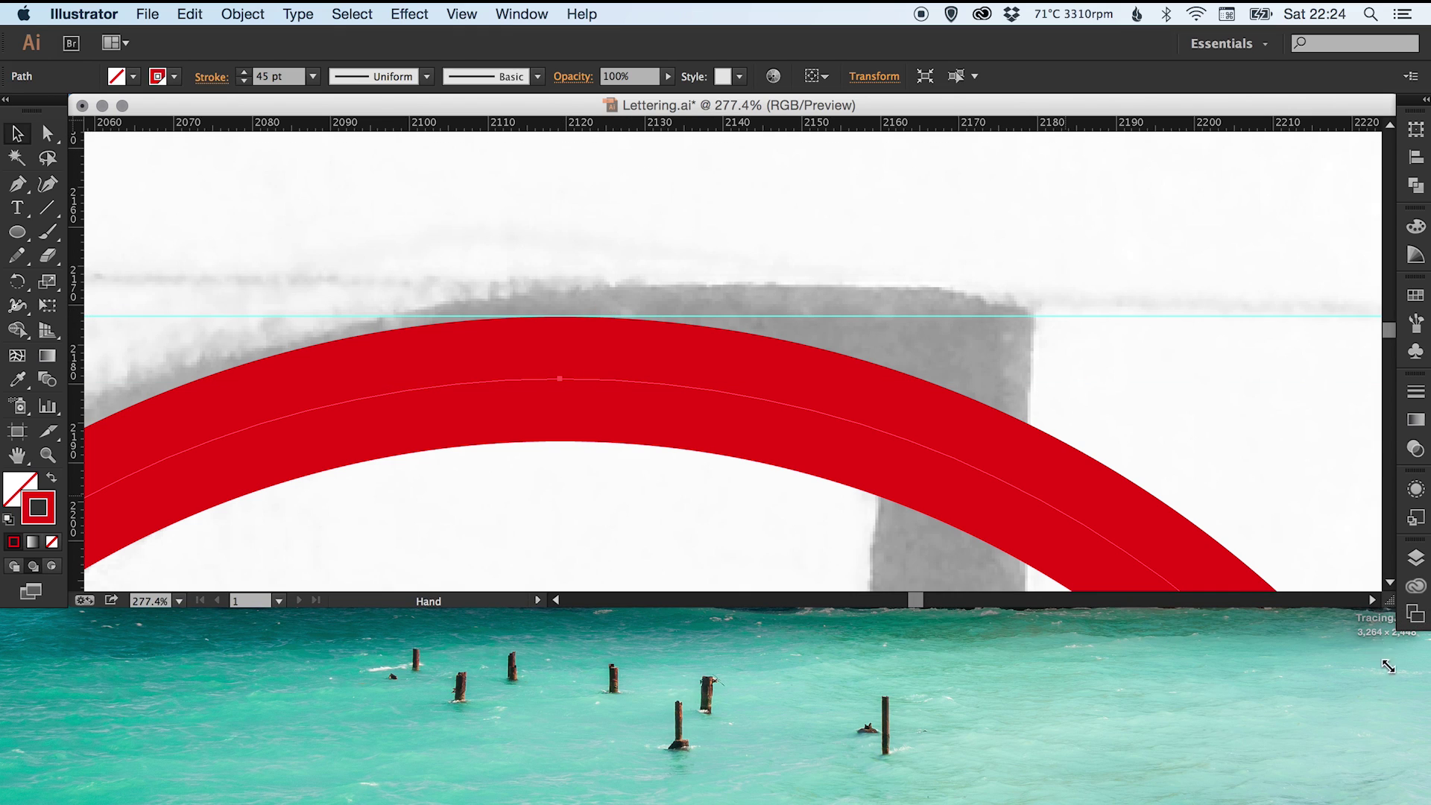
# - Add a second horizontal guide at the circle's bottom edge
pyautogui.moveTo(1406, 612); pyautogui.dragTo(1401, 804)
pyautogui.scroll(-10, 789, 472)
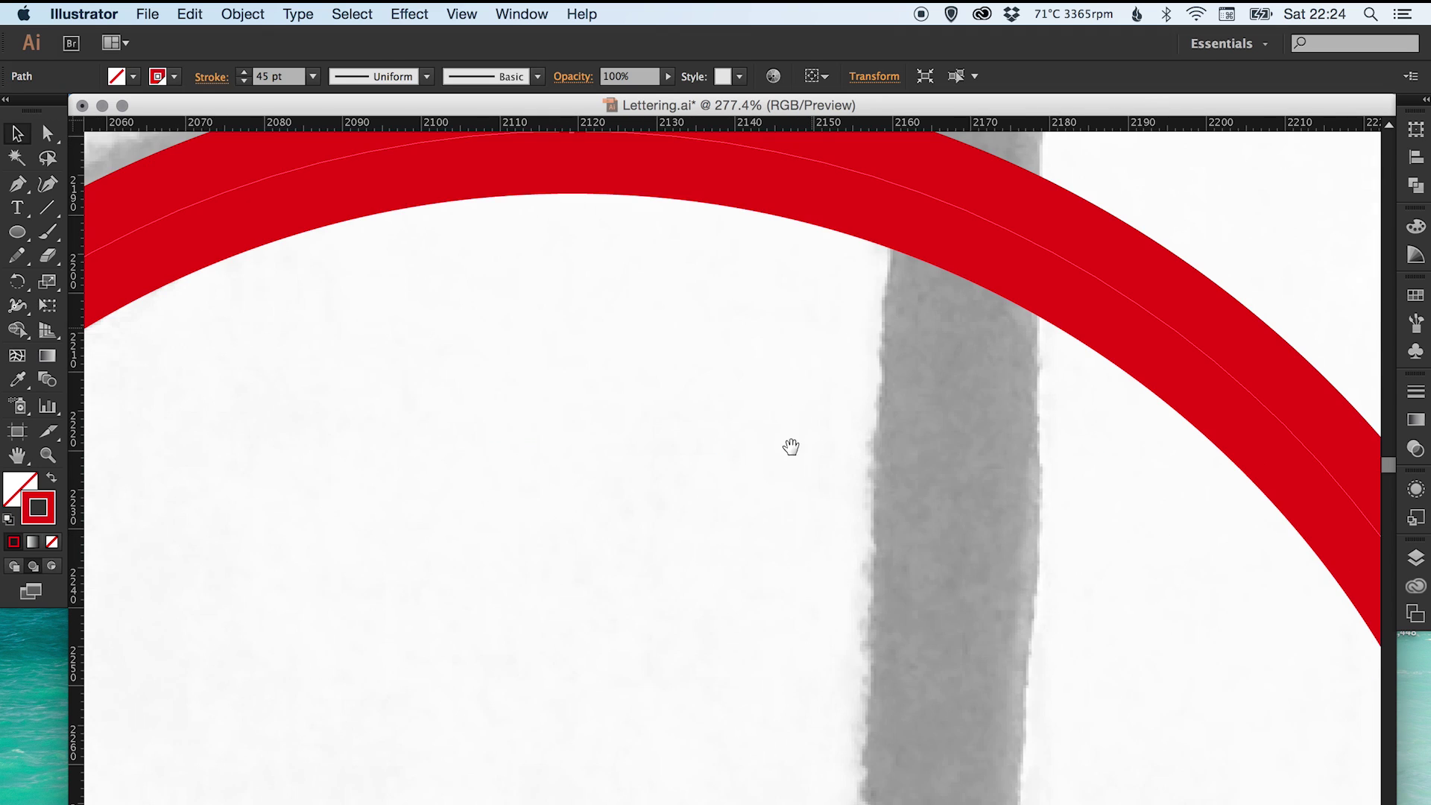
pyautogui.scroll(-15, 762, 452)
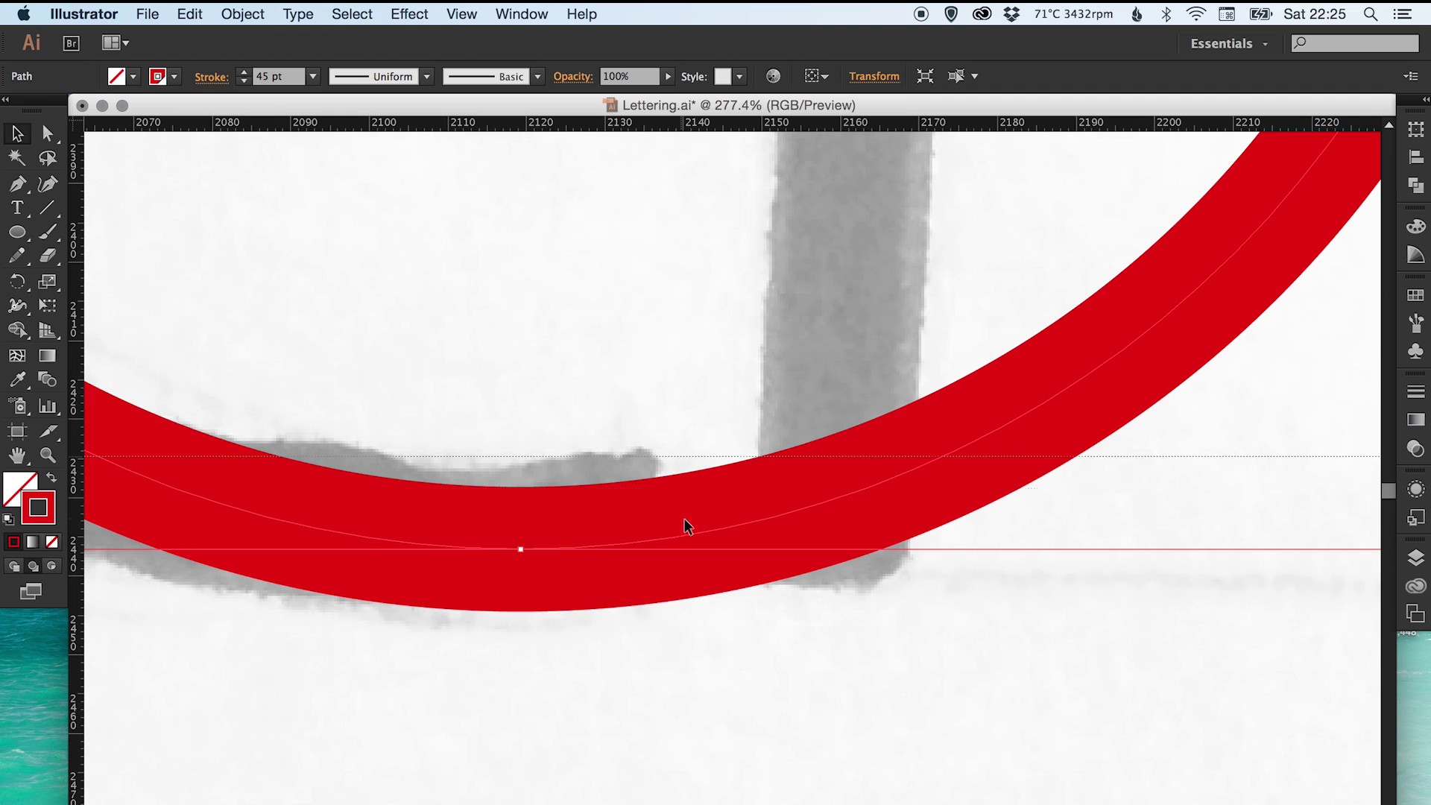
pyautogui.moveTo(694, 613); pyautogui.dragTo(694, 611)
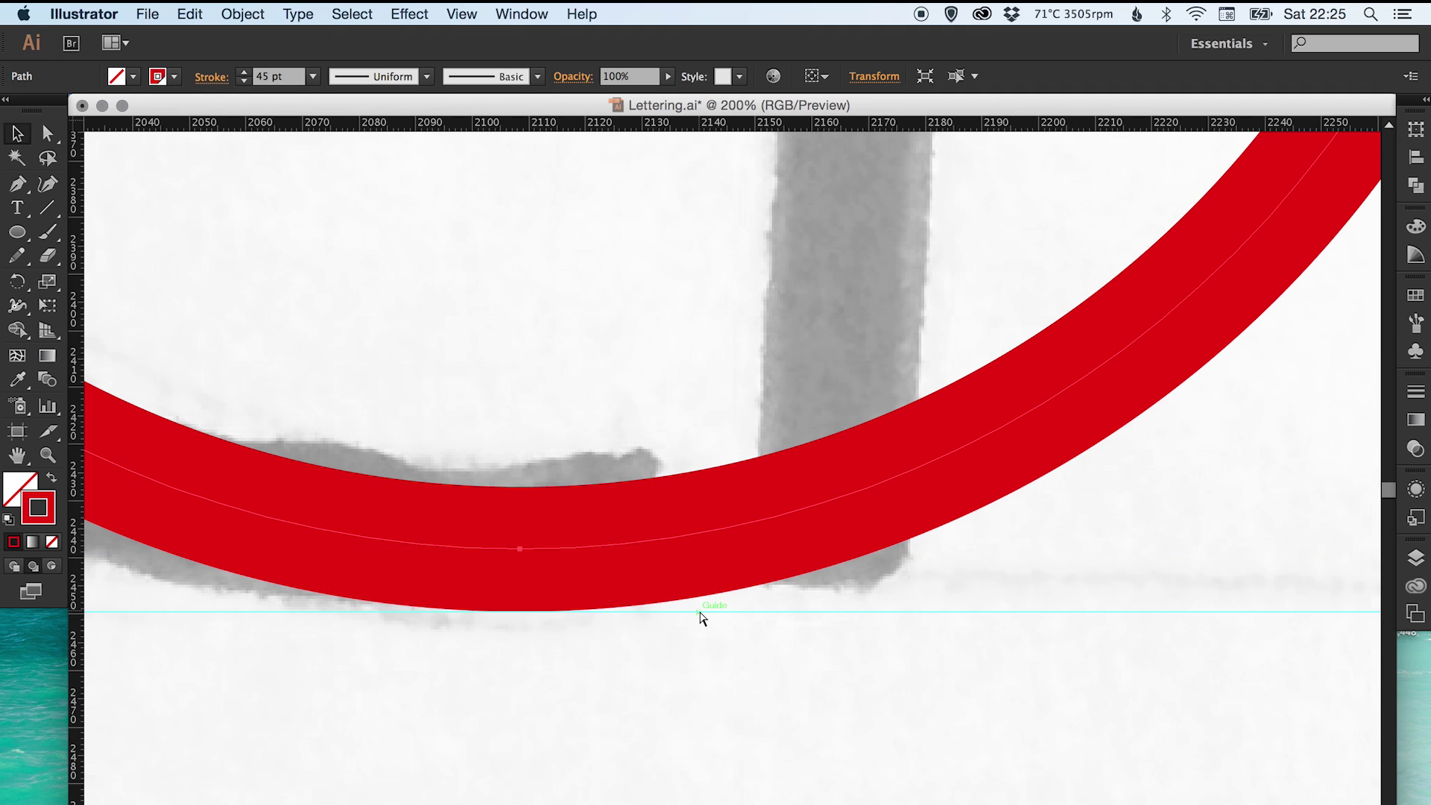
pyautogui.press('super+minus')
pyautogui.press('super+minus')
pyautogui.press('super+minus')
pyautogui.press('super+minus')
pyautogui.press('super+minus')
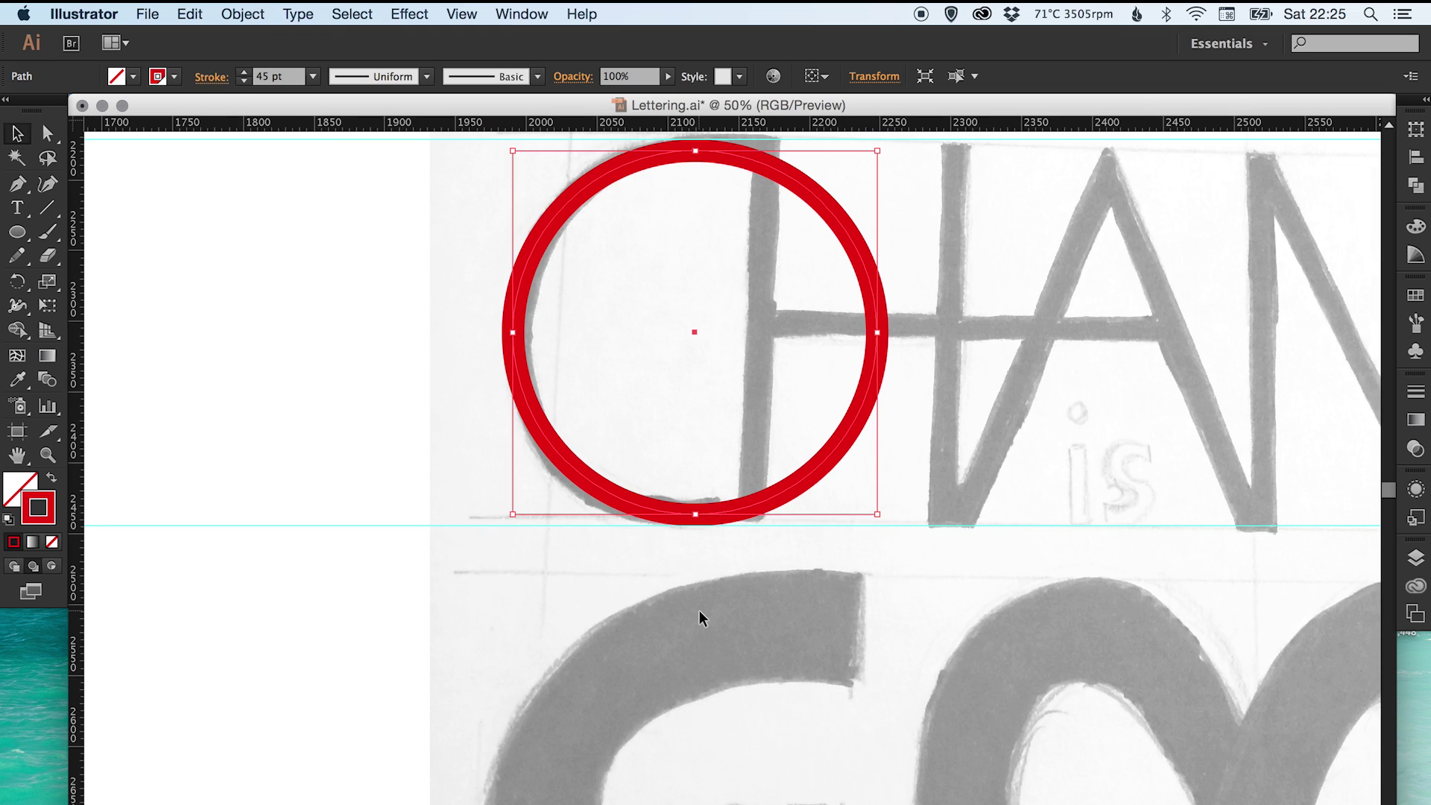
# - Delete the circle's right anchor point, leaving only the left-half arc for the C
pyautogui.click(699, 610)
pyautogui.moveTo(710, 475); pyautogui.dragTo(608, 605)
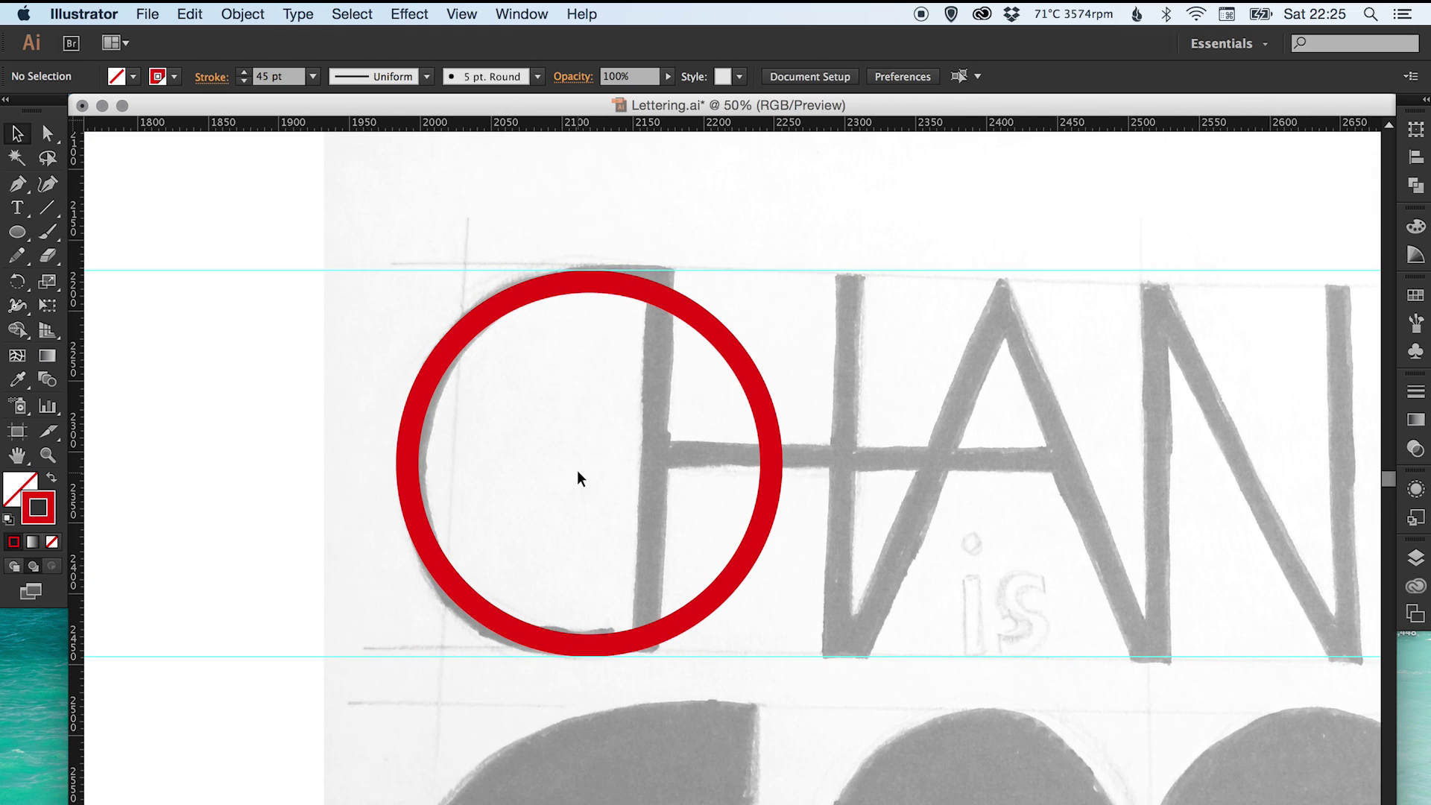
pyautogui.hscroll(5, 1137, 333)
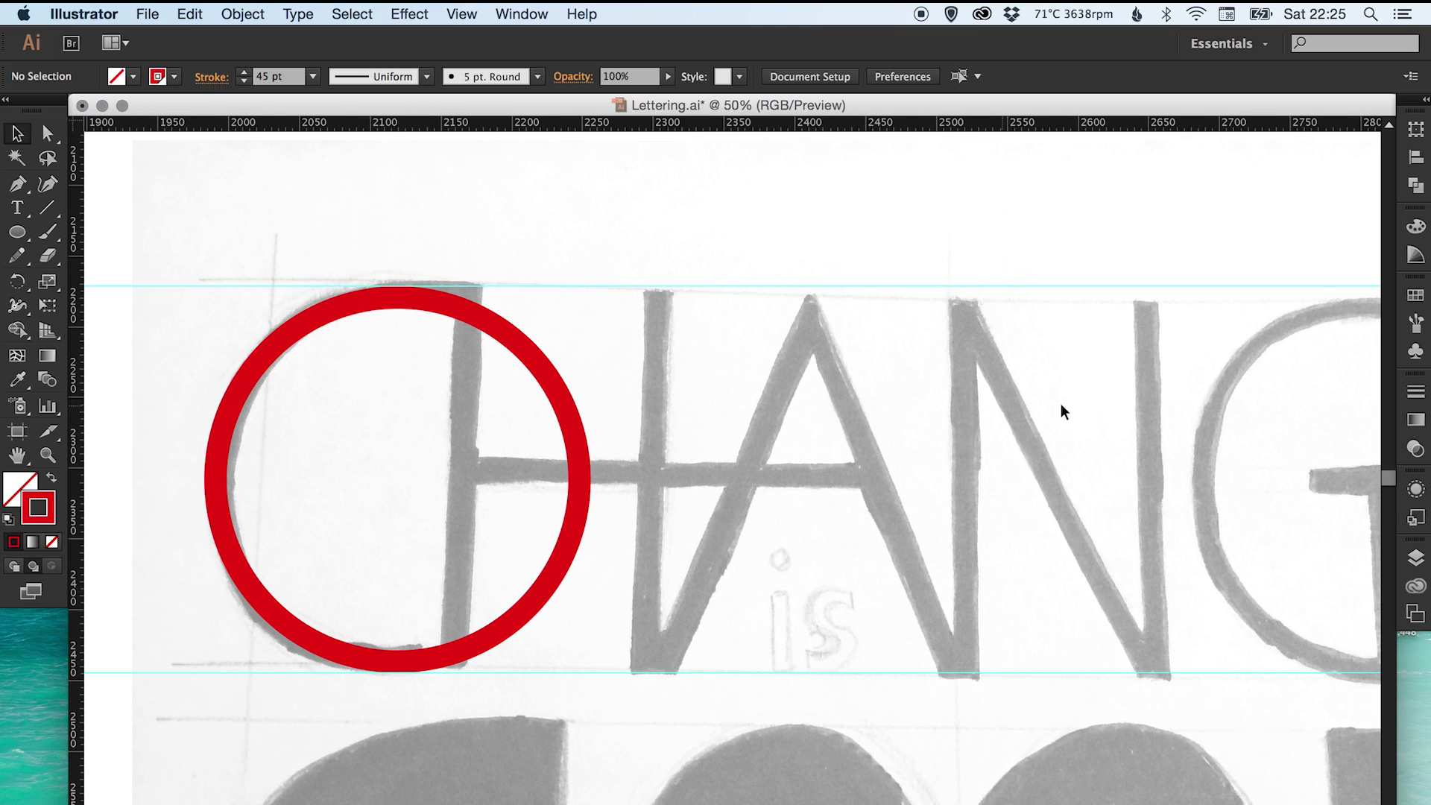
pyautogui.moveTo(513, 411); pyautogui.dragTo(611, 410)
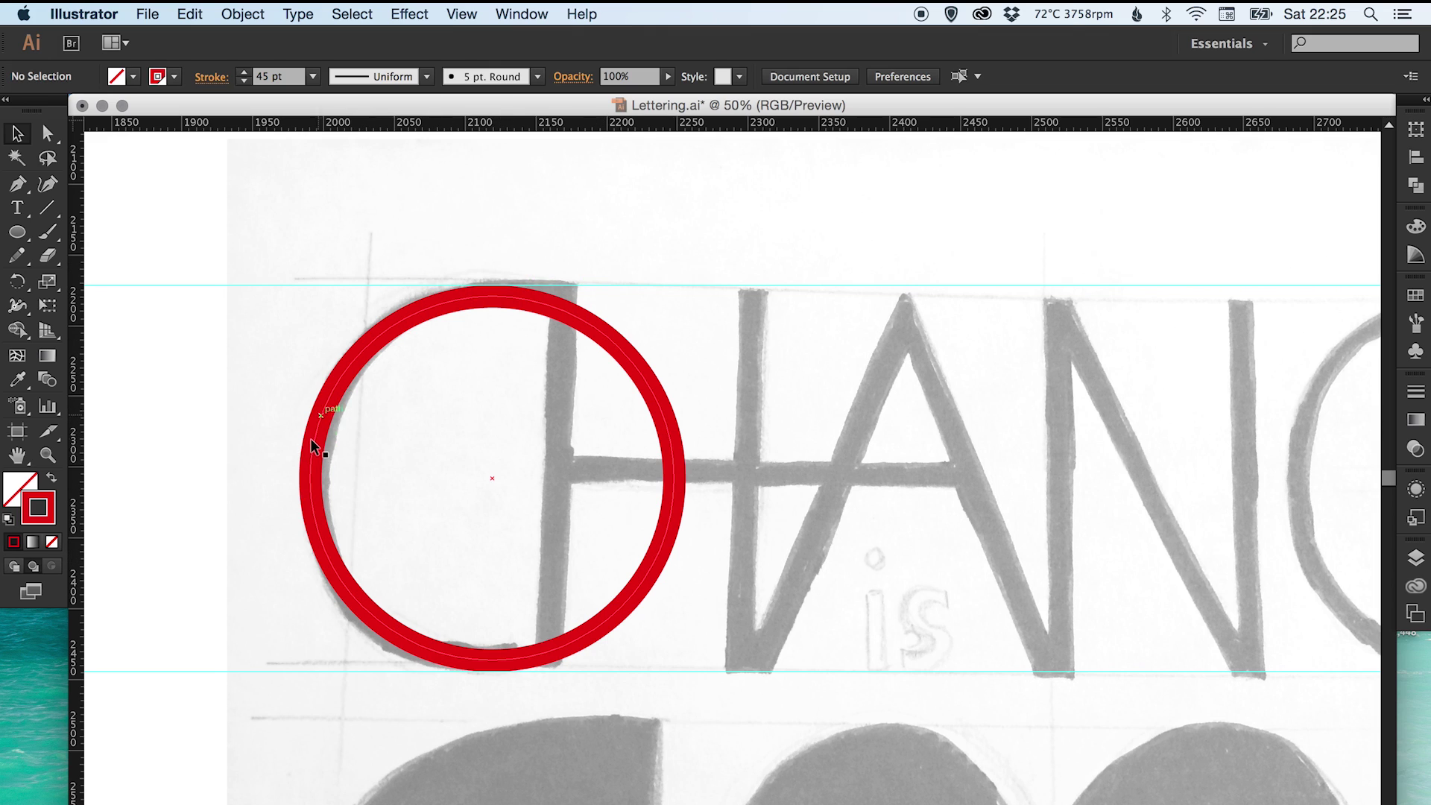
pyautogui.click(47, 133)
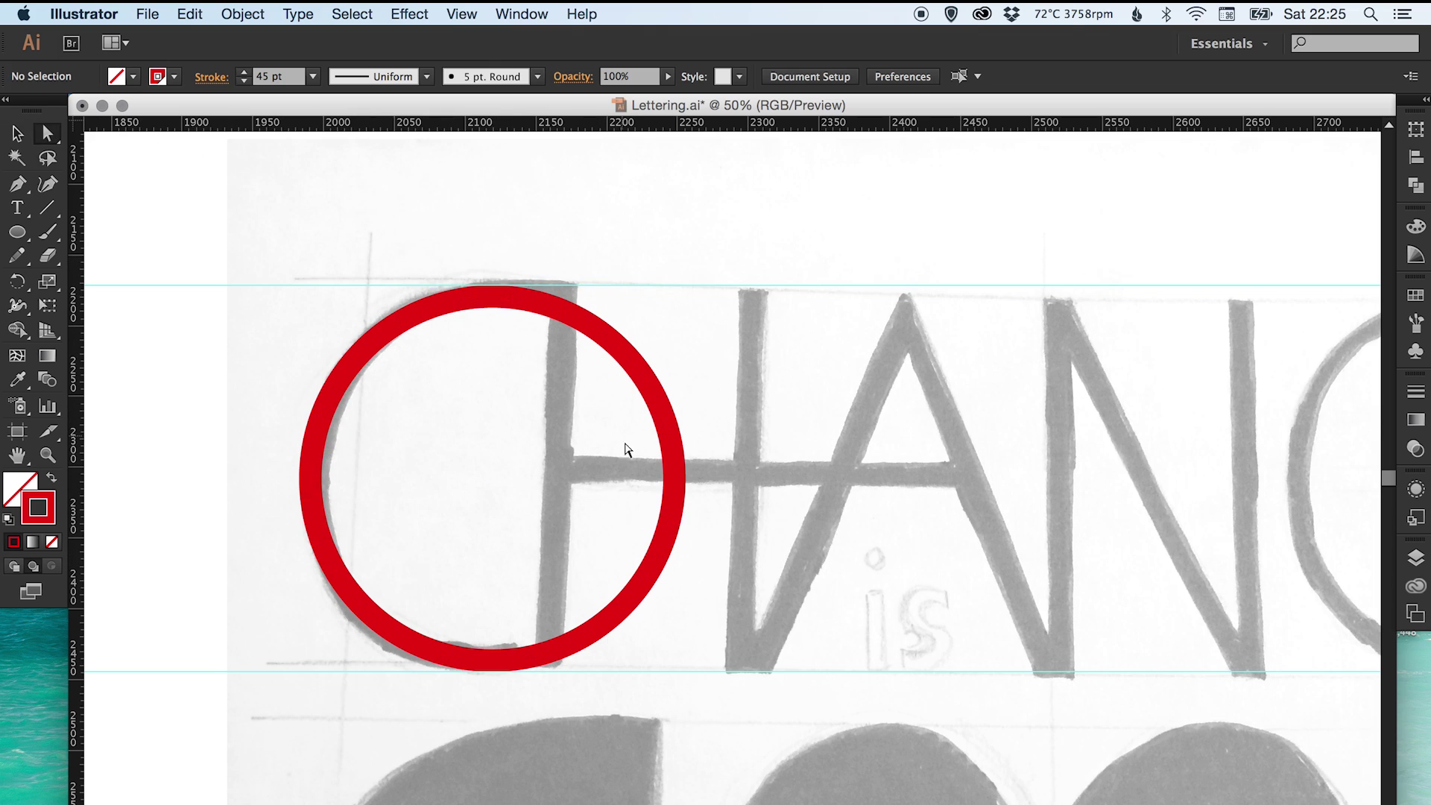
pyautogui.click(677, 477)
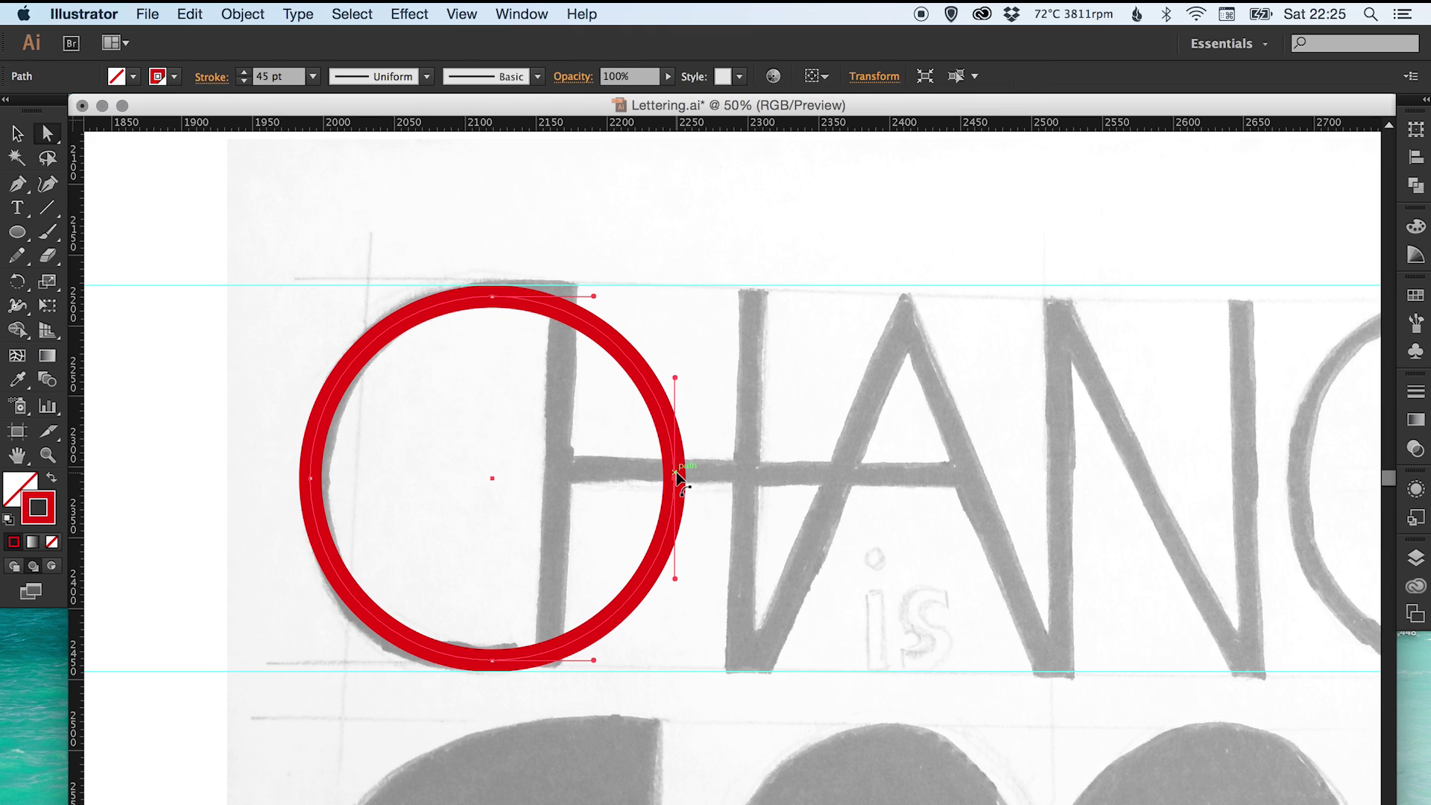
pyautogui.press('Delete')
pyautogui.click(676, 472)
pyautogui.press('v')
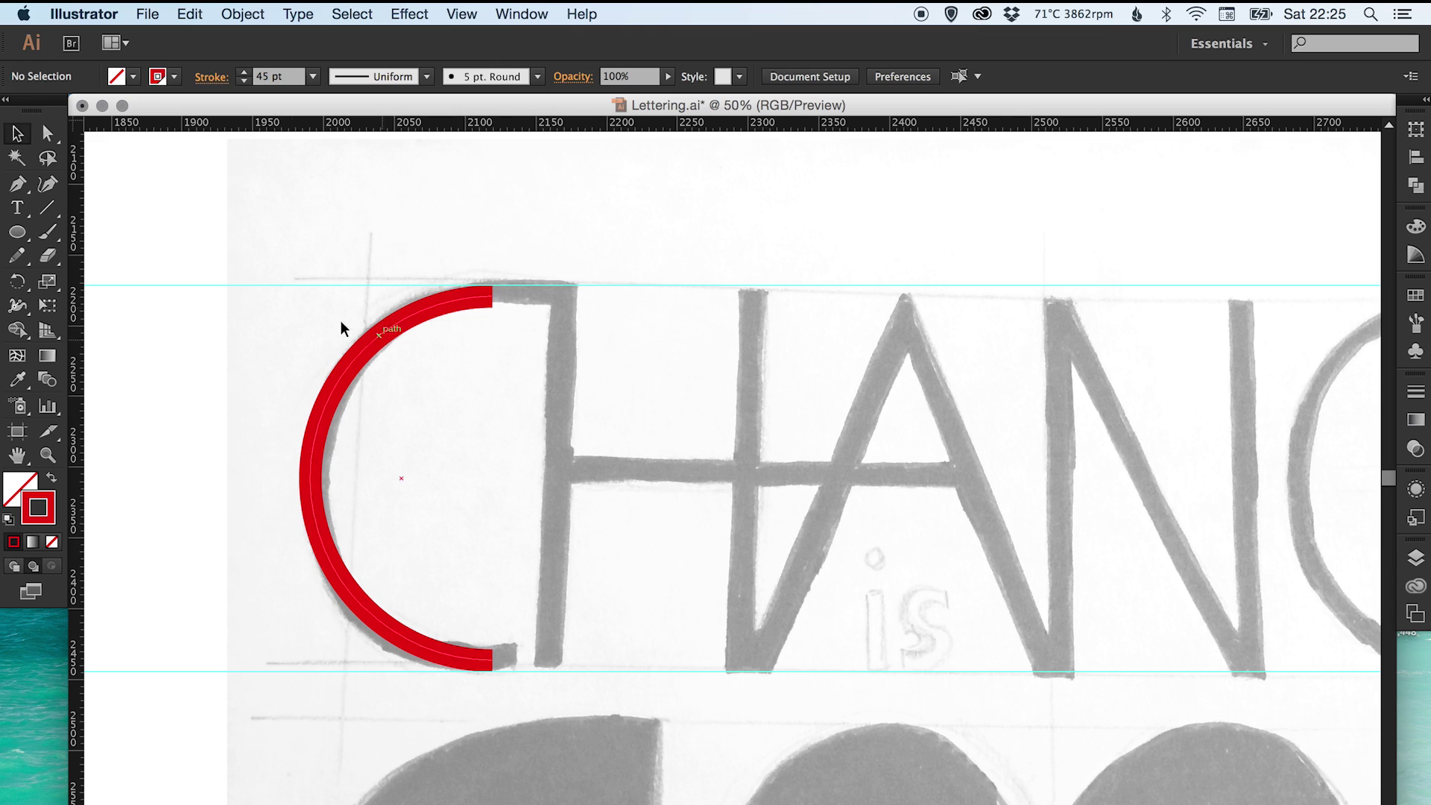
pyautogui.click(47, 208)
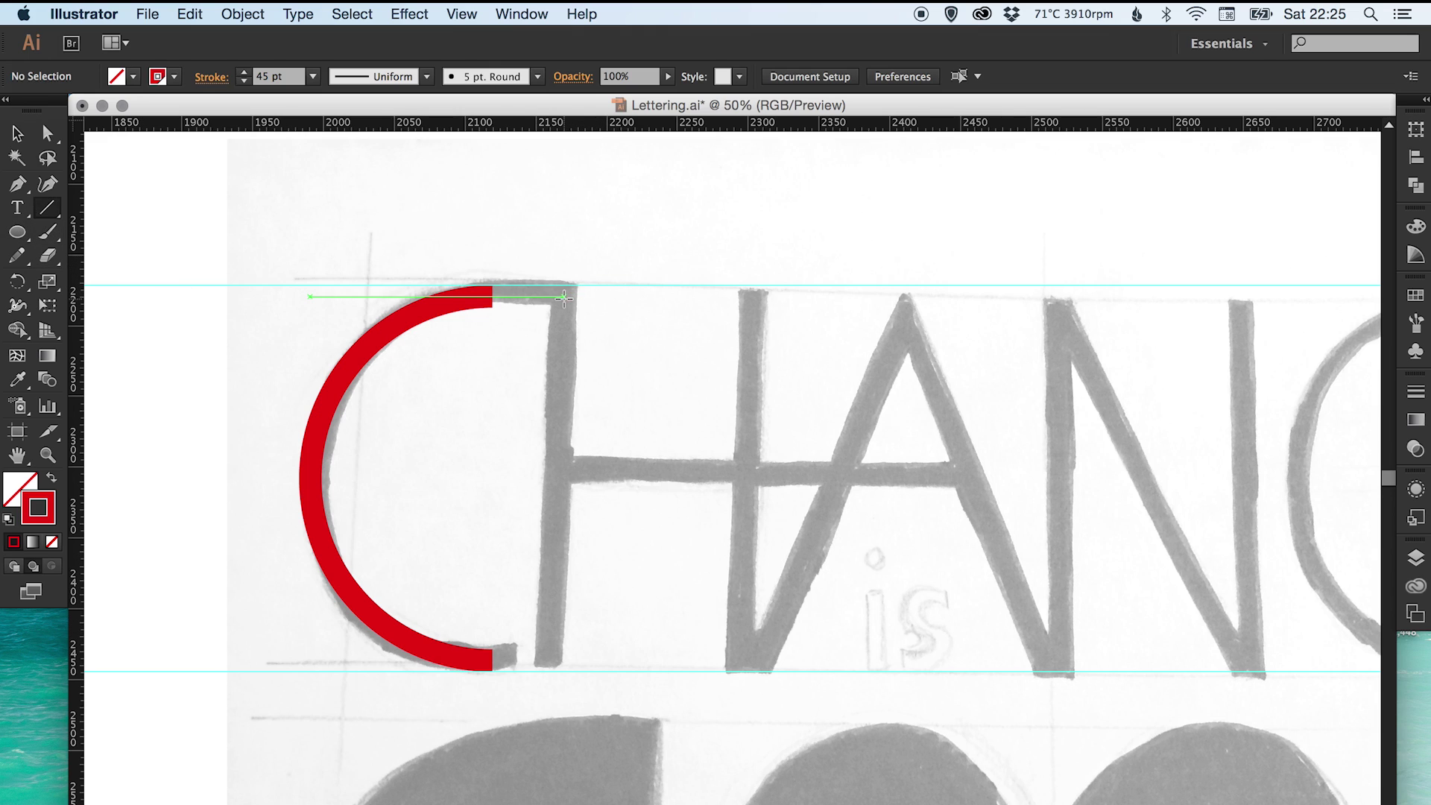
# - Draw the H's left stem up to the guide and copy it as the right stem
pyautogui.moveTo(566, 296); pyautogui.dragTo(565, 658)
pyautogui.press('v')
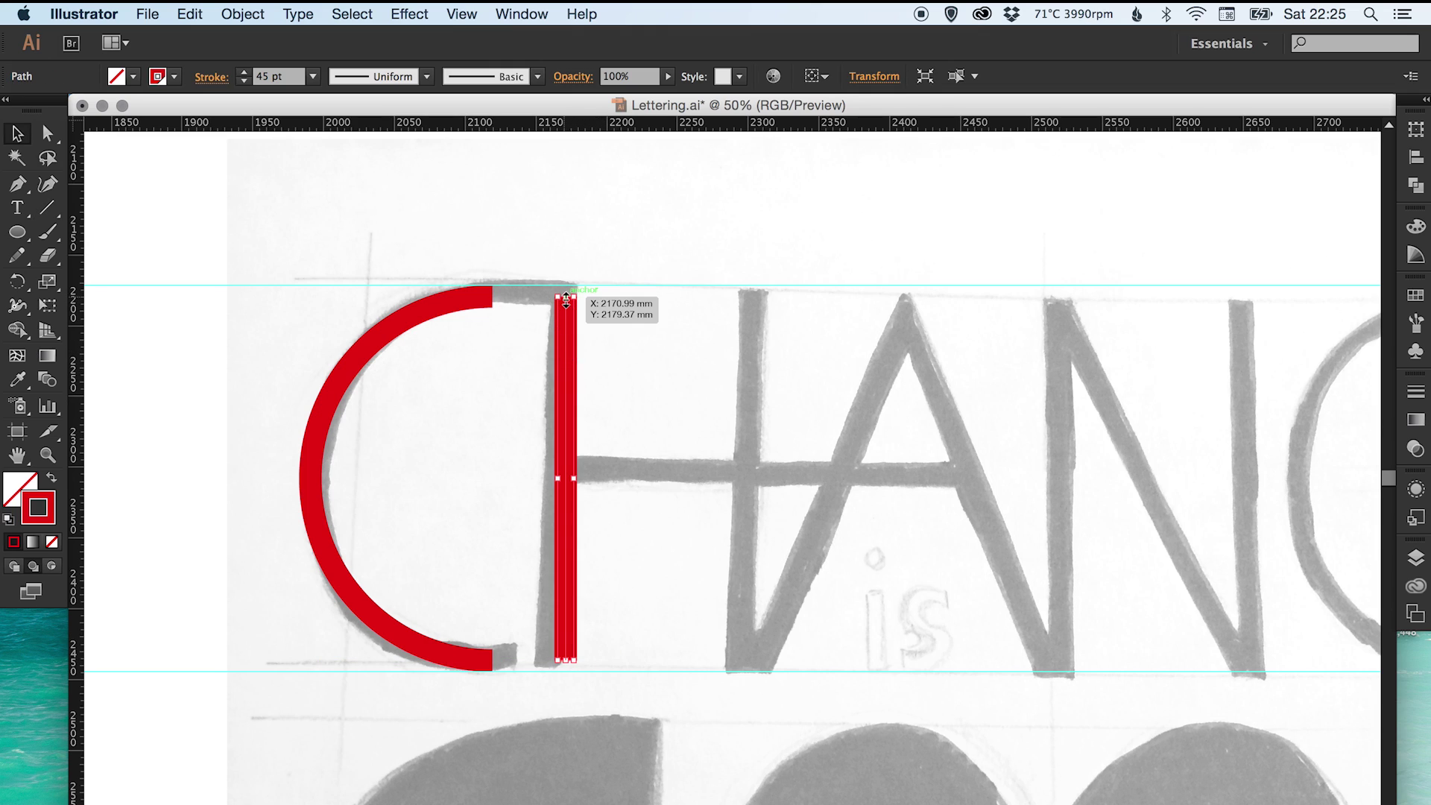
pyautogui.moveTo(566, 298); pyautogui.dragTo(566, 284)
pyautogui.moveTo(565, 350)
pyautogui.mouseDown()
pyautogui.moveTo(752, 351)
pyautogui.moveTo(680, 361)
pyautogui.mouseUp()
pyautogui.click(642, 365)
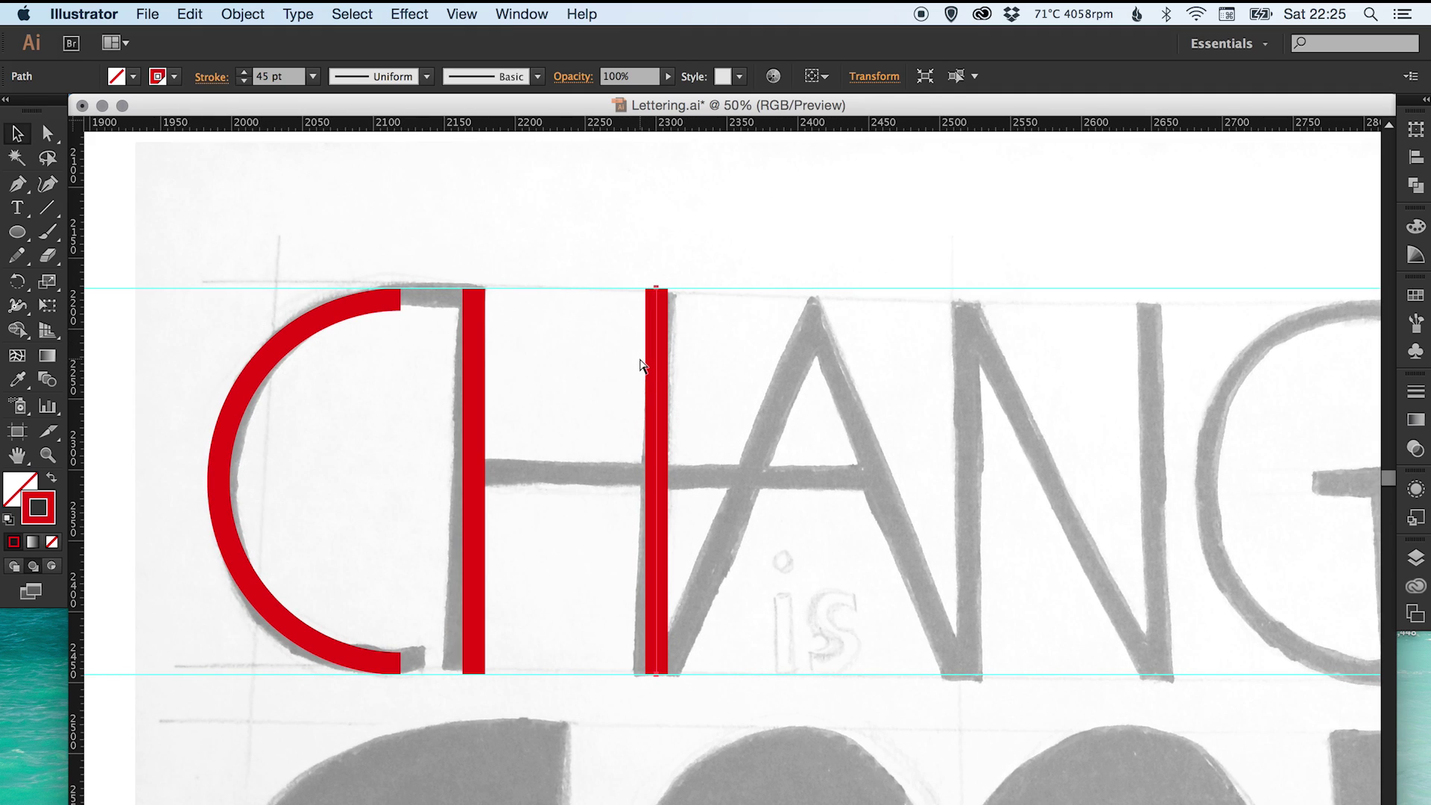
# - Rotate a stem copy into a horizontal crossbar extending through the A
pyautogui.click(656, 358)
pyautogui.press('r')
pyautogui.moveTo(745, 395)
pyautogui.mouseDown()
pyautogui.moveTo(885, 531)
pyautogui.moveTo(923, 735)
pyautogui.mouseUp()
pyautogui.press('v')
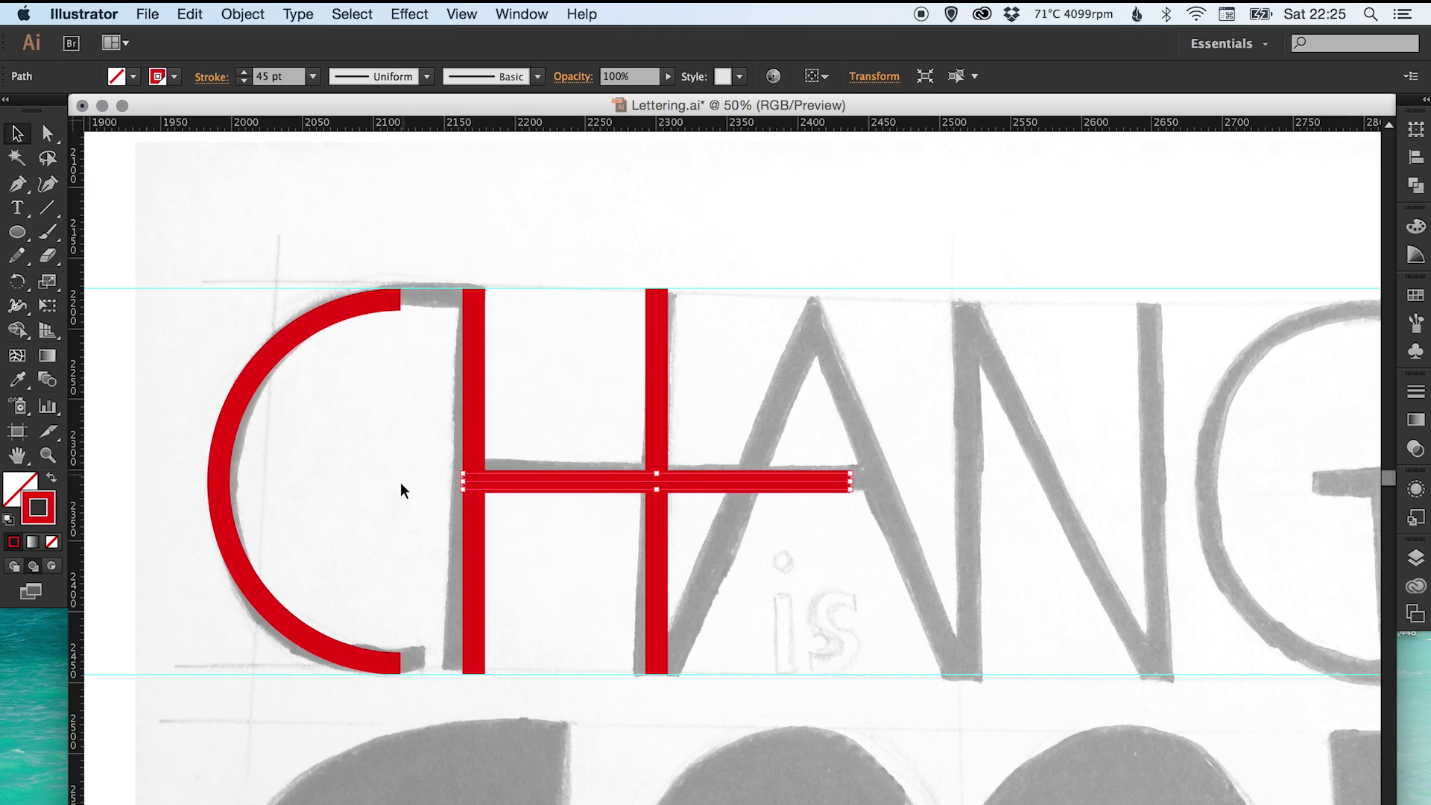
pyautogui.moveTo(850, 480); pyautogui.dragTo(889, 482)
# - Copy and tilt a stem into the A's left diagonal over the sketch
pyautogui.hscroll(3, 820, 477)
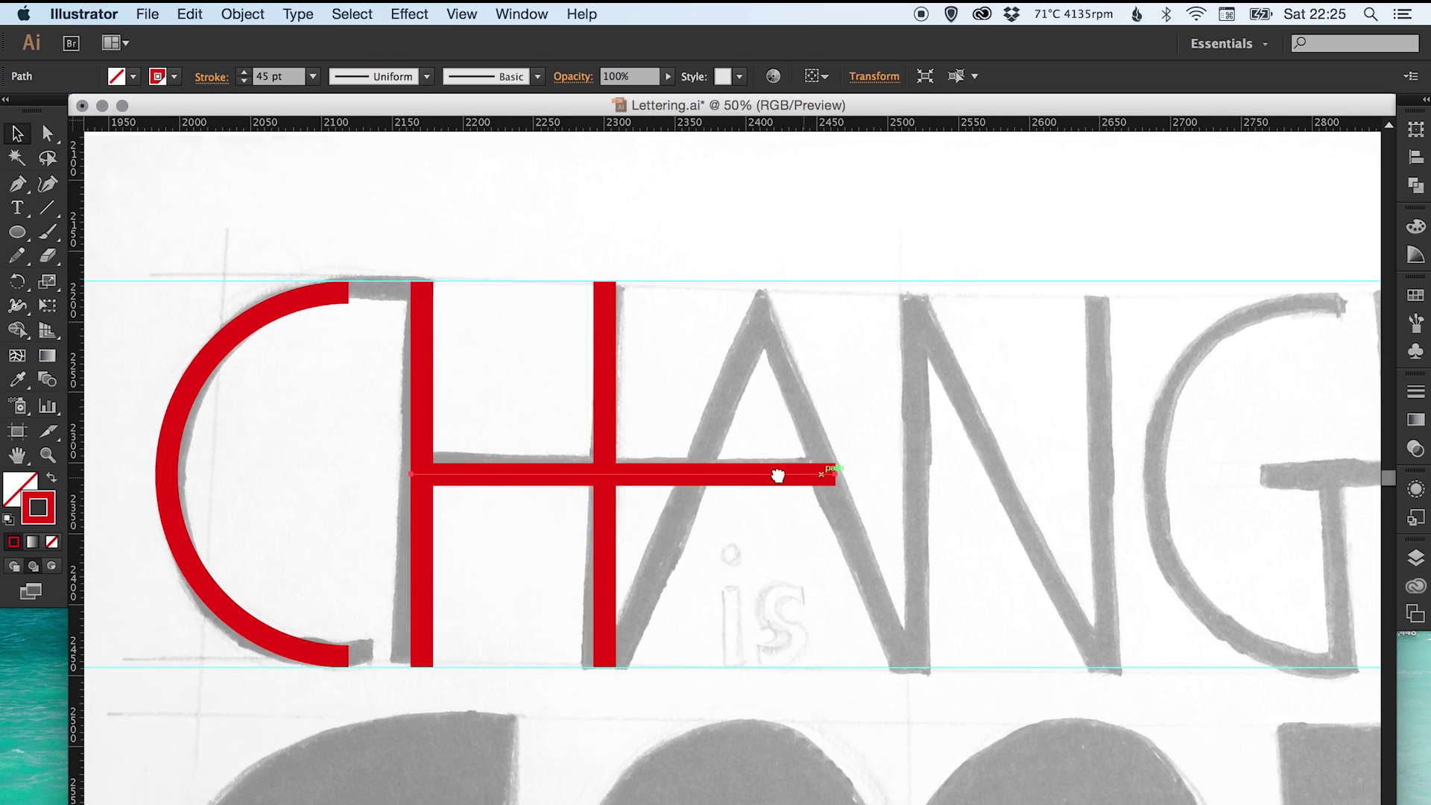
pyautogui.moveTo(574, 364); pyautogui.dragTo(637, 367)
pyautogui.press('r')
pyautogui.moveTo(775, 320); pyautogui.dragTo(830, 384)
pyautogui.press('v')
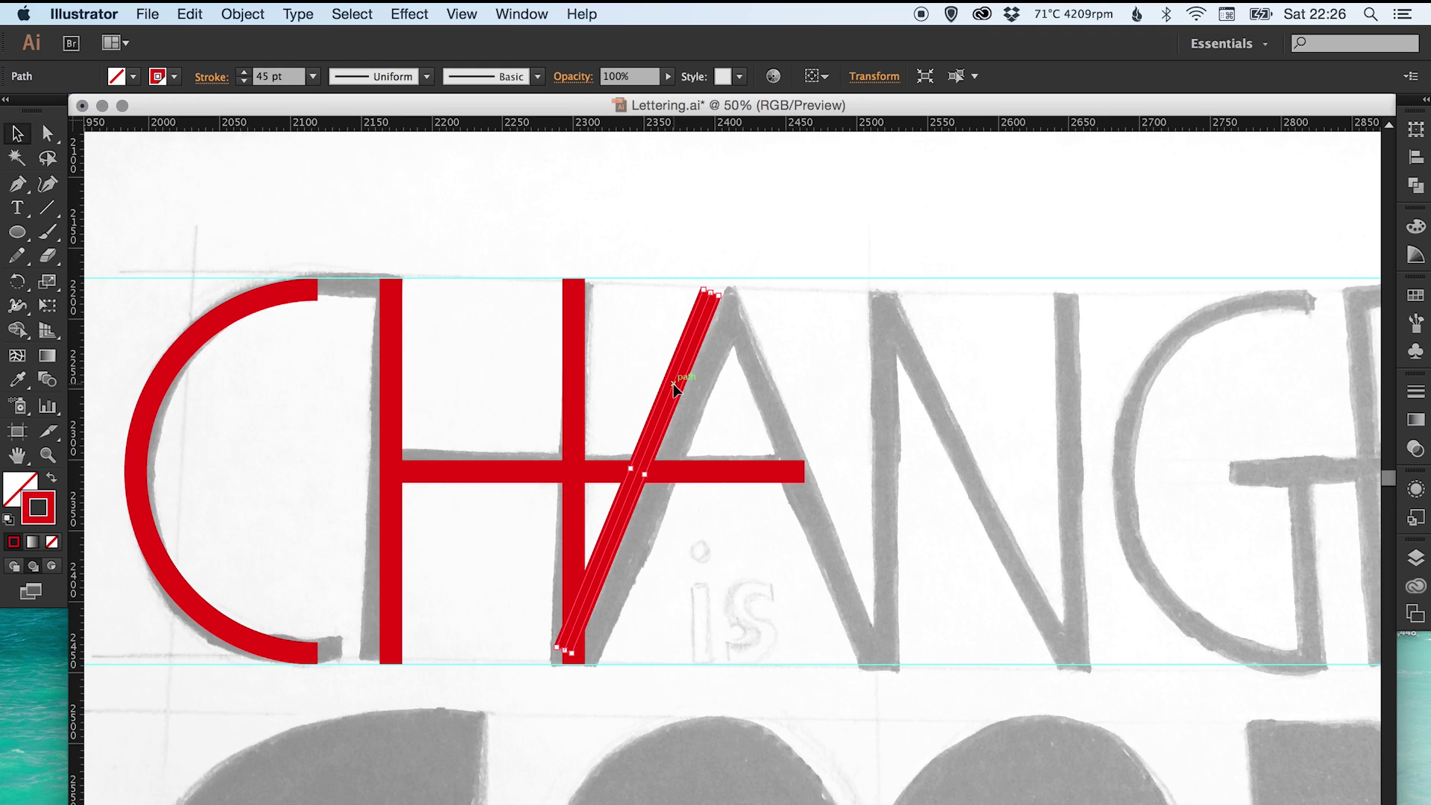
pyautogui.moveTo(671, 383); pyautogui.dragTo(695, 385)
# - Reflect a copy of the diagonal stroke across the vertical axis and place it as the A's right leg
pyautogui.moveTo(602, 639); pyautogui.dragTo(578, 676)
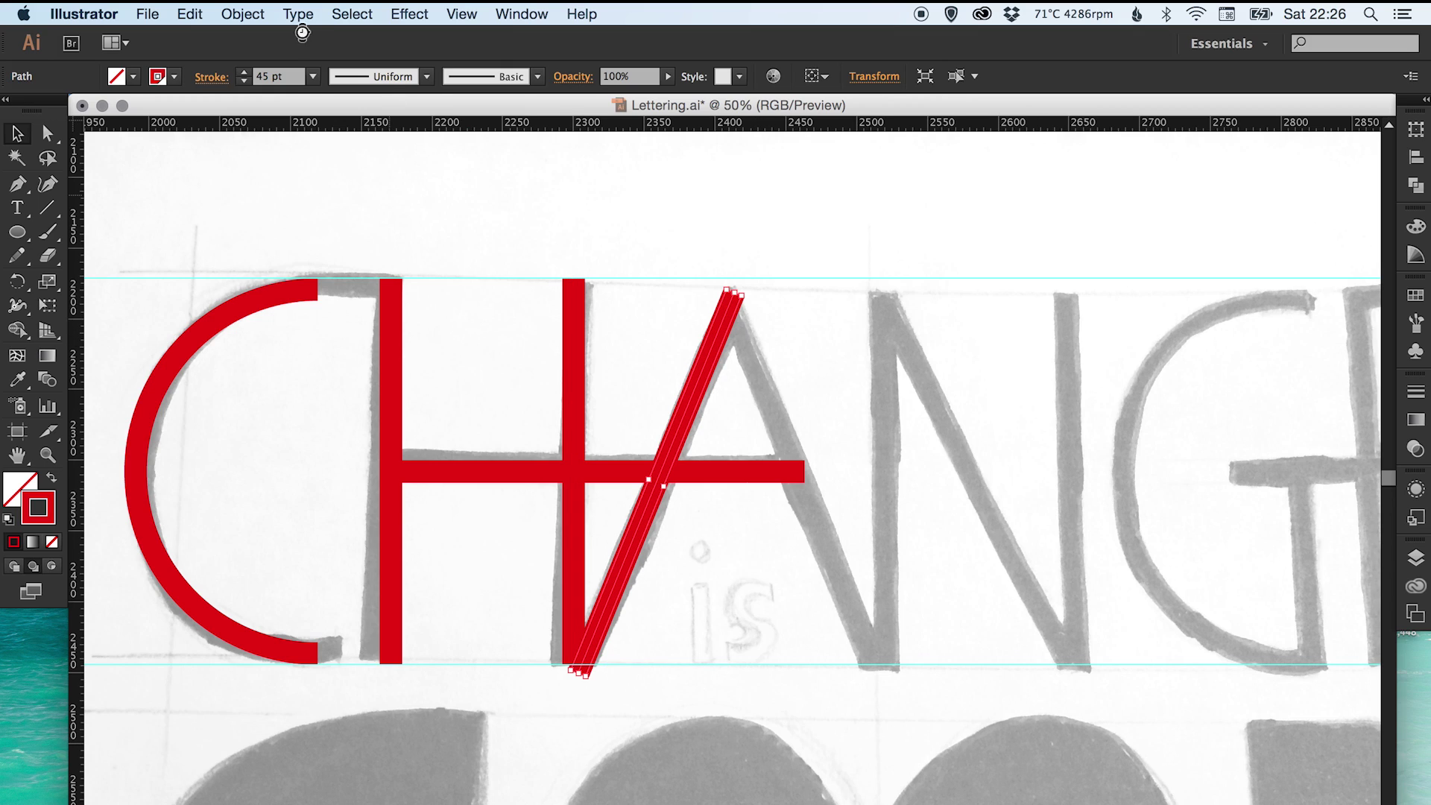
pyautogui.click(253, 11)
pyautogui.moveTo(265, 38)
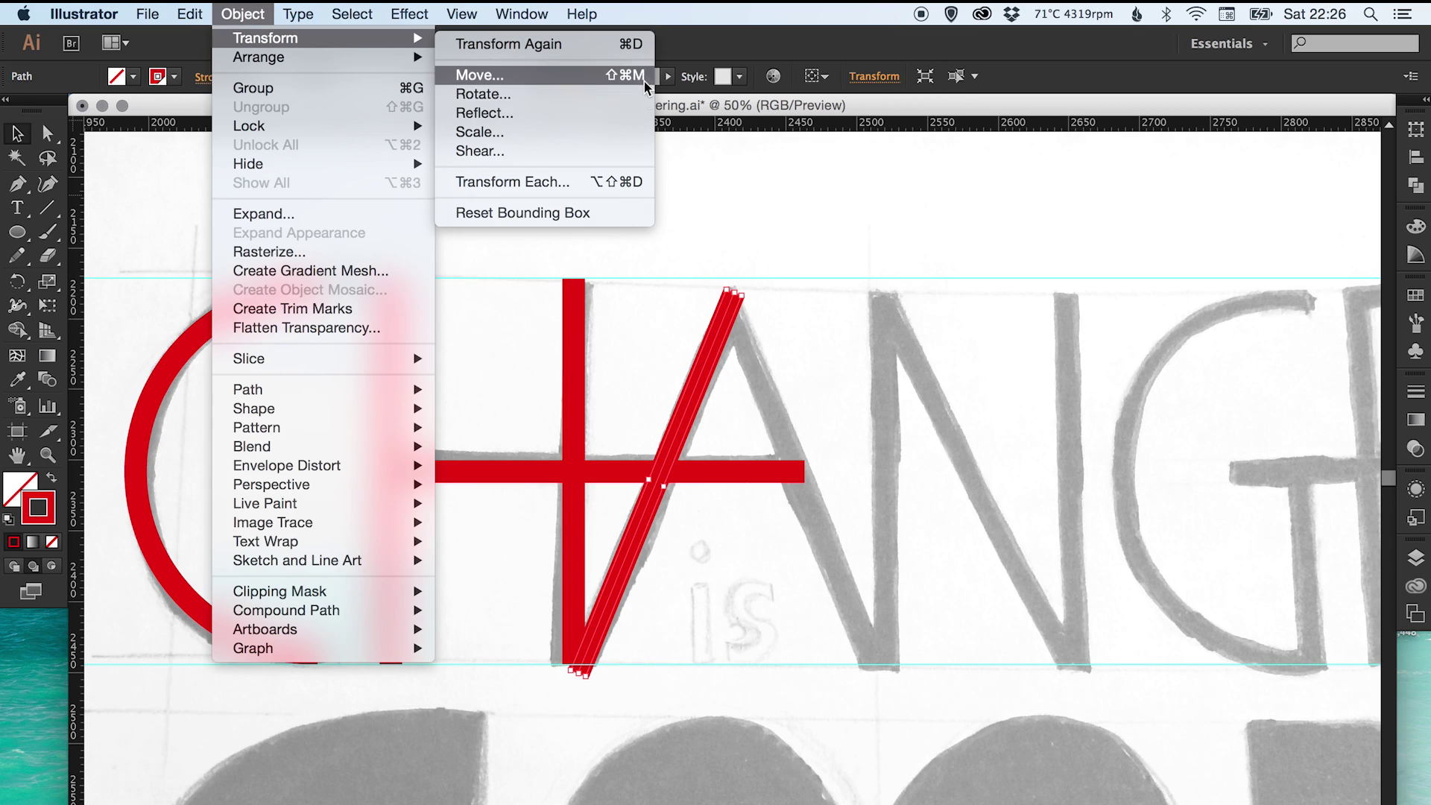
pyautogui.click(533, 113)
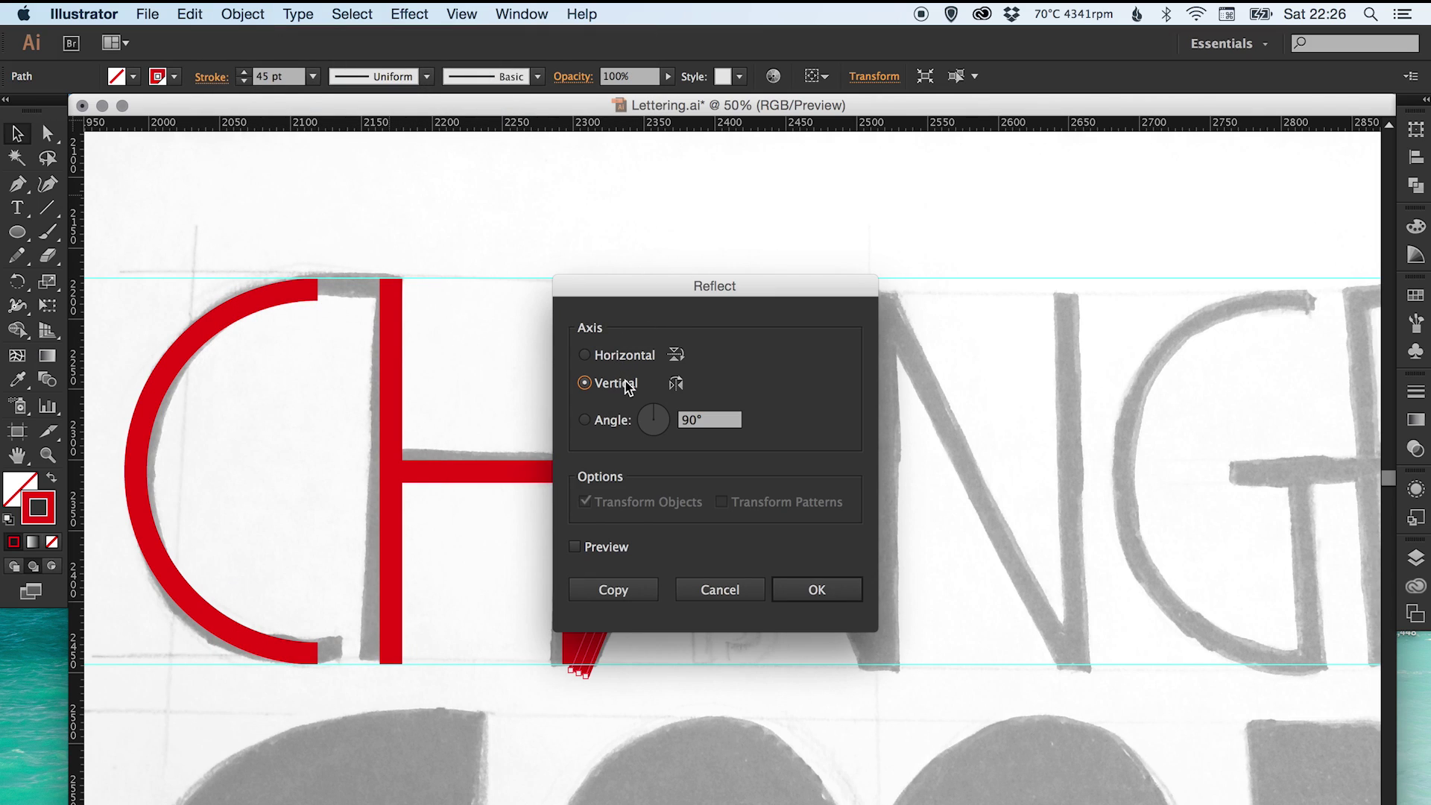
pyautogui.click(841, 593)
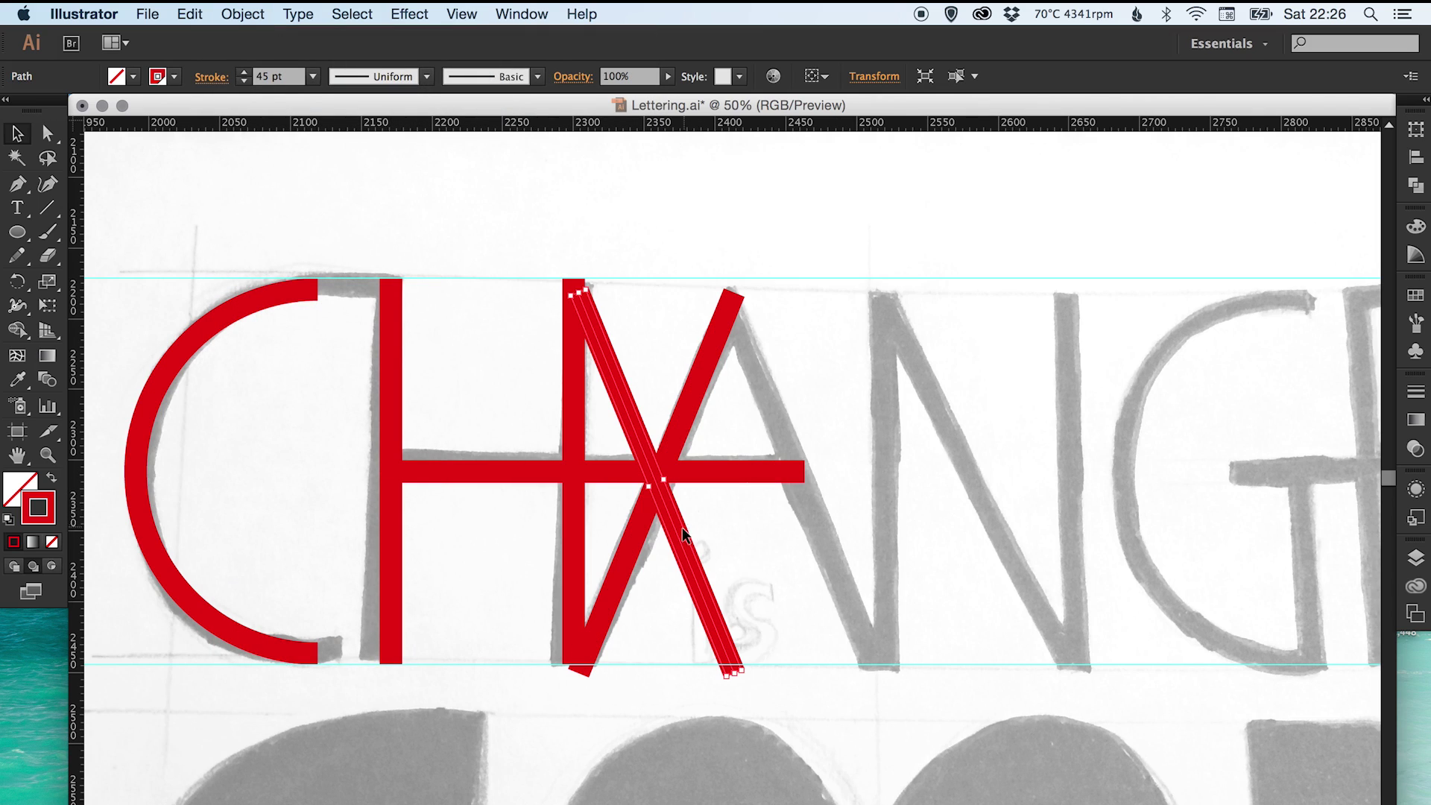
pyautogui.moveTo(708, 529); pyautogui.dragTo(834, 524)
pyautogui.press('super+shift+a')
pyautogui.hscroll(5, 735, 383)
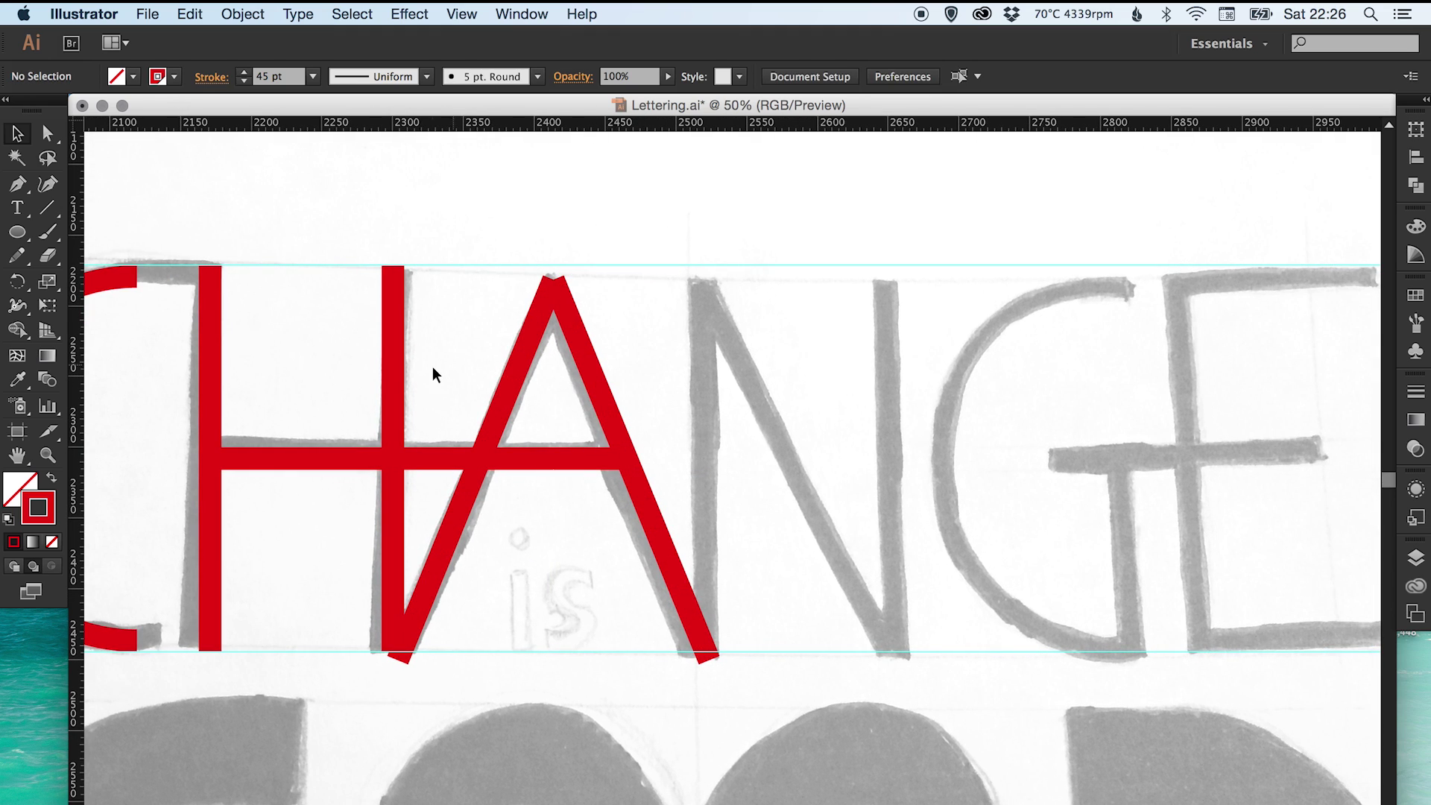
# - Copy a vertical stem and the A's diagonal over to lay out the N's stems and diagonal
pyautogui.moveTo(396, 377); pyautogui.dragTo(894, 377)
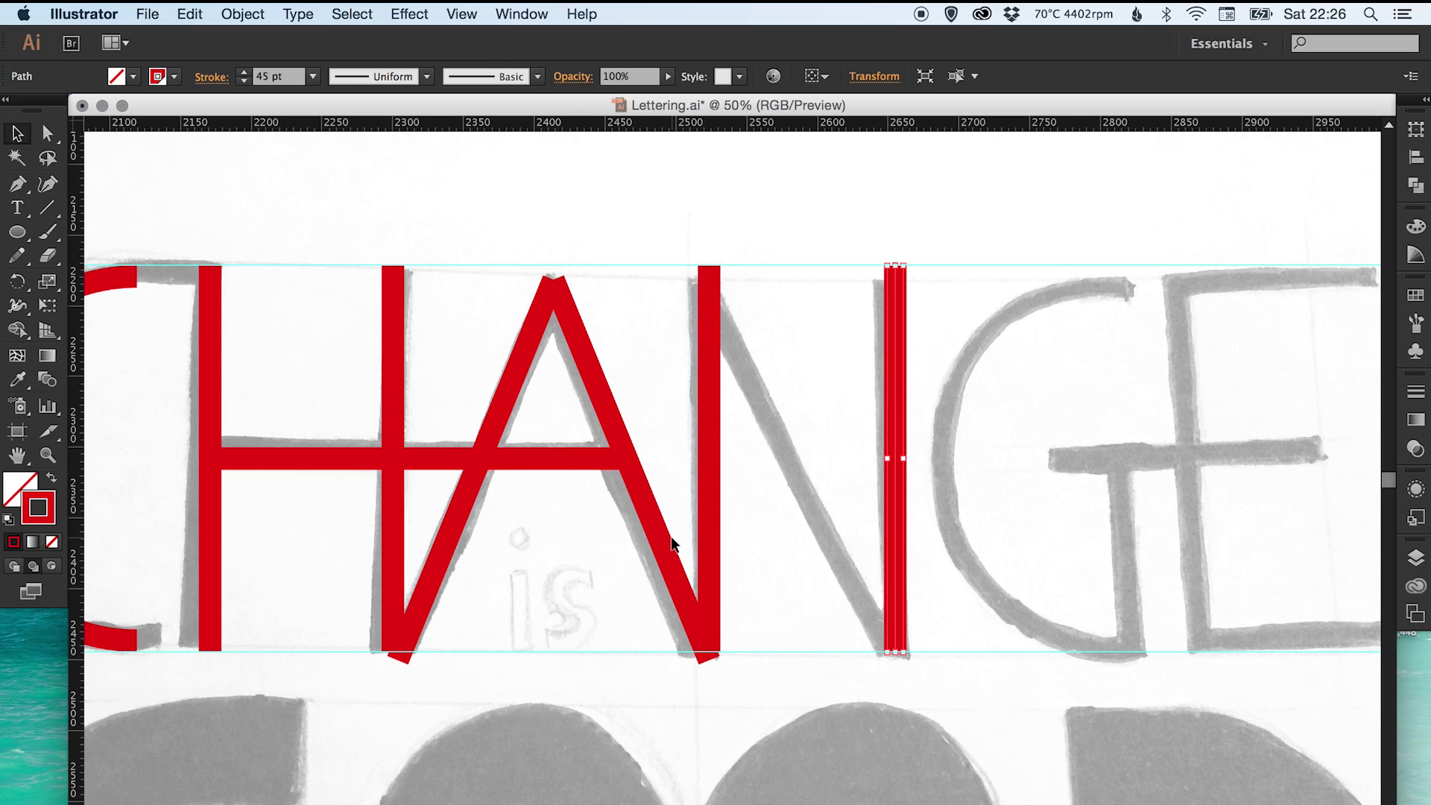
pyautogui.moveTo(595, 382); pyautogui.dragTo(752, 386)
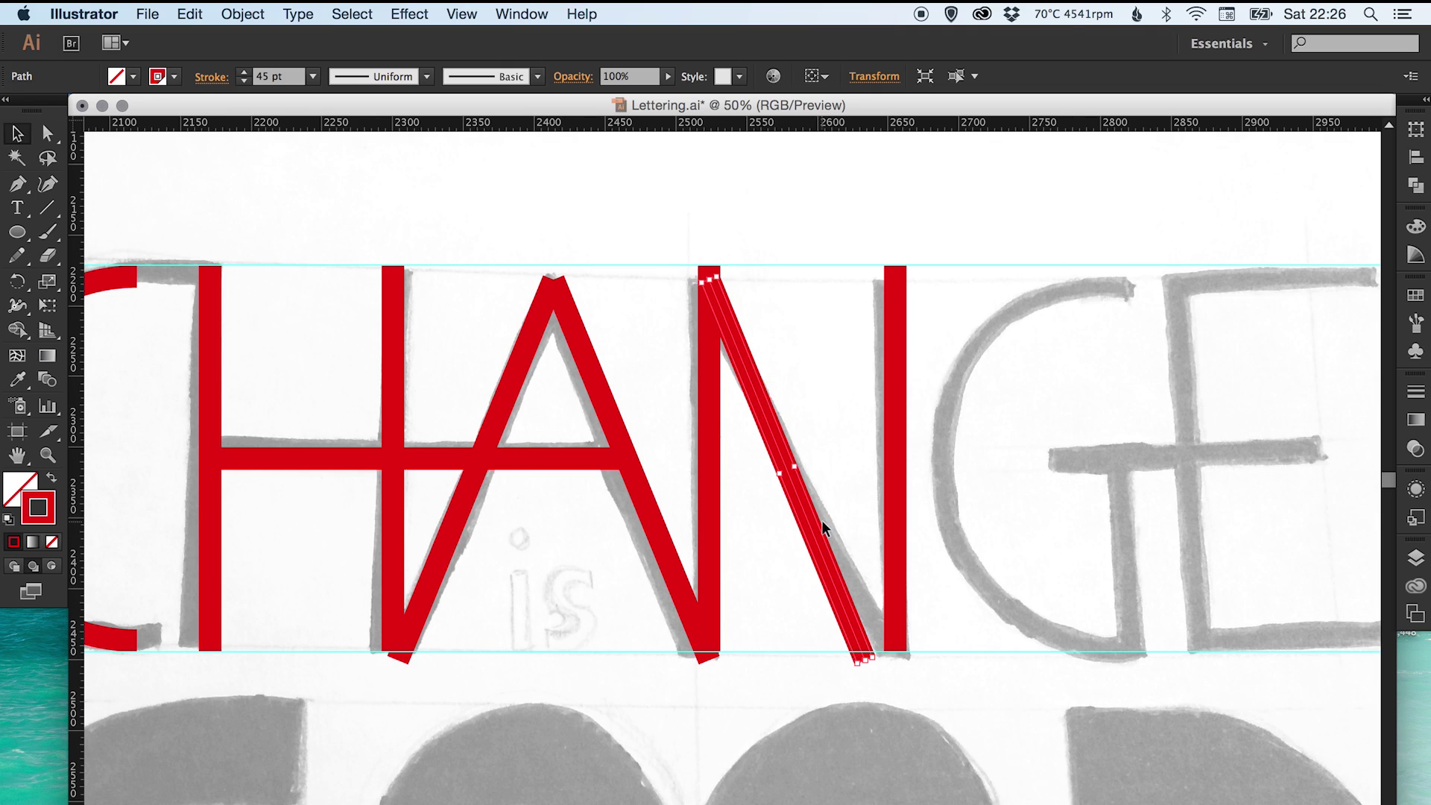
pyautogui.moveTo(797, 516); pyautogui.dragTo(647, 513)
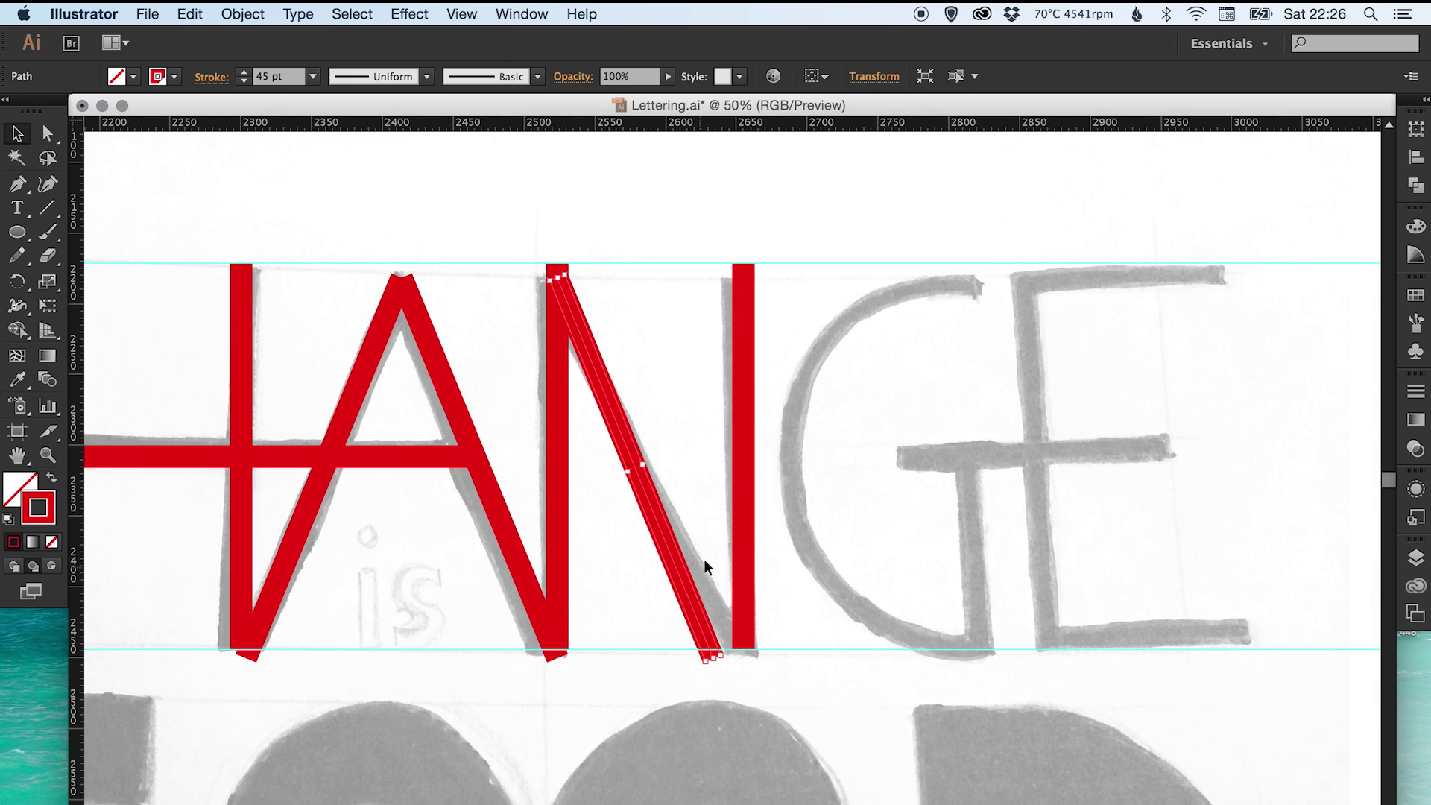
pyautogui.moveTo(745, 529); pyautogui.dragTo(706, 536)
pyautogui.moveTo(643, 458); pyautogui.dragTo(744, 461)
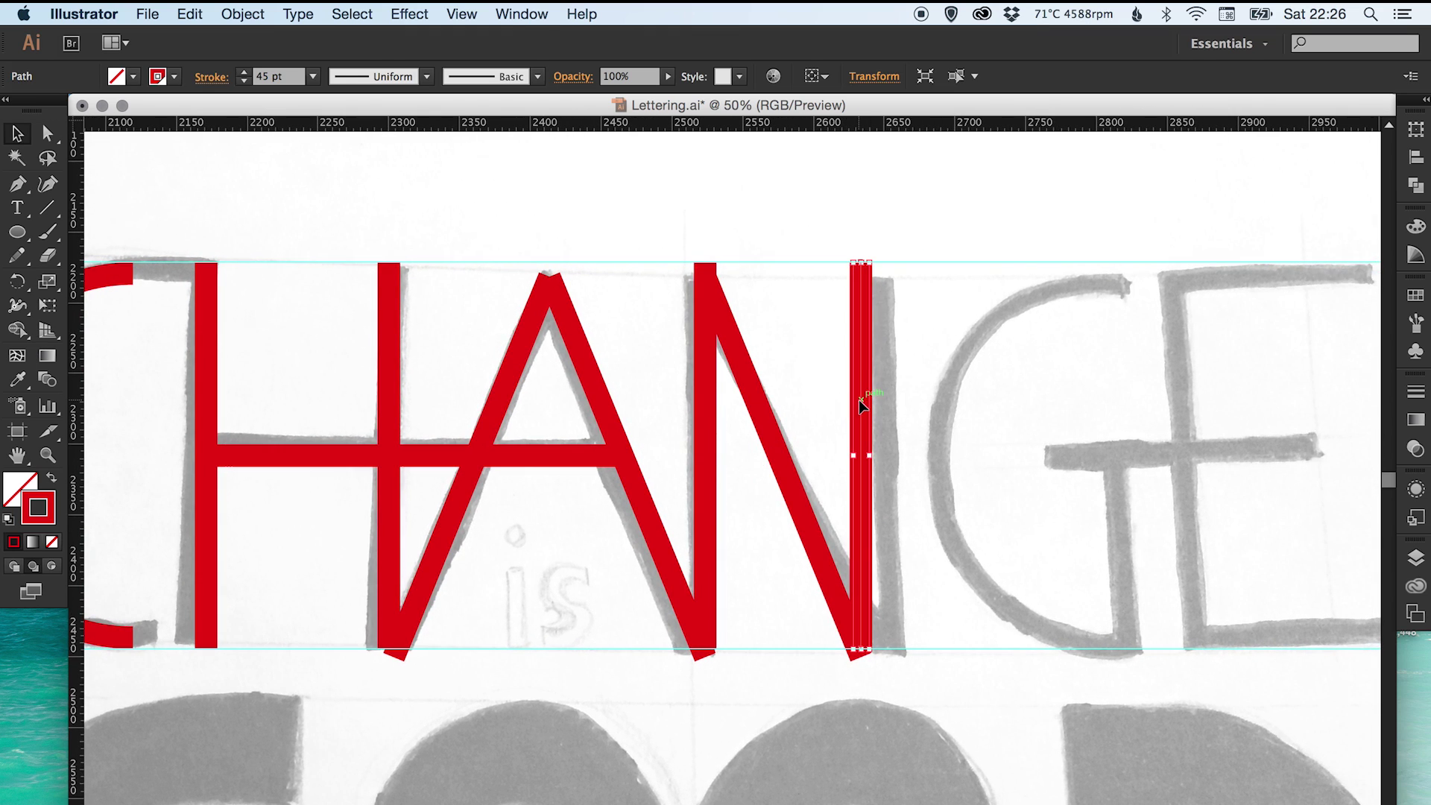
pyautogui.moveTo(860, 405); pyautogui.dragTo(899, 399)
pyautogui.press('super+shift+a')
# - Join the N diagonal's bottom and top anchors to the ends of its stems
pyautogui.press('a')
pyautogui.moveTo(863, 655); pyautogui.dragTo(900, 640)
pyautogui.press('super+shift+a')
pyautogui.press('v')
pyautogui.moveTo(868, 390); pyautogui.dragTo(581, 409)
pyautogui.press('a')
pyautogui.moveTo(439, 315); pyautogui.dragTo(436, 275)
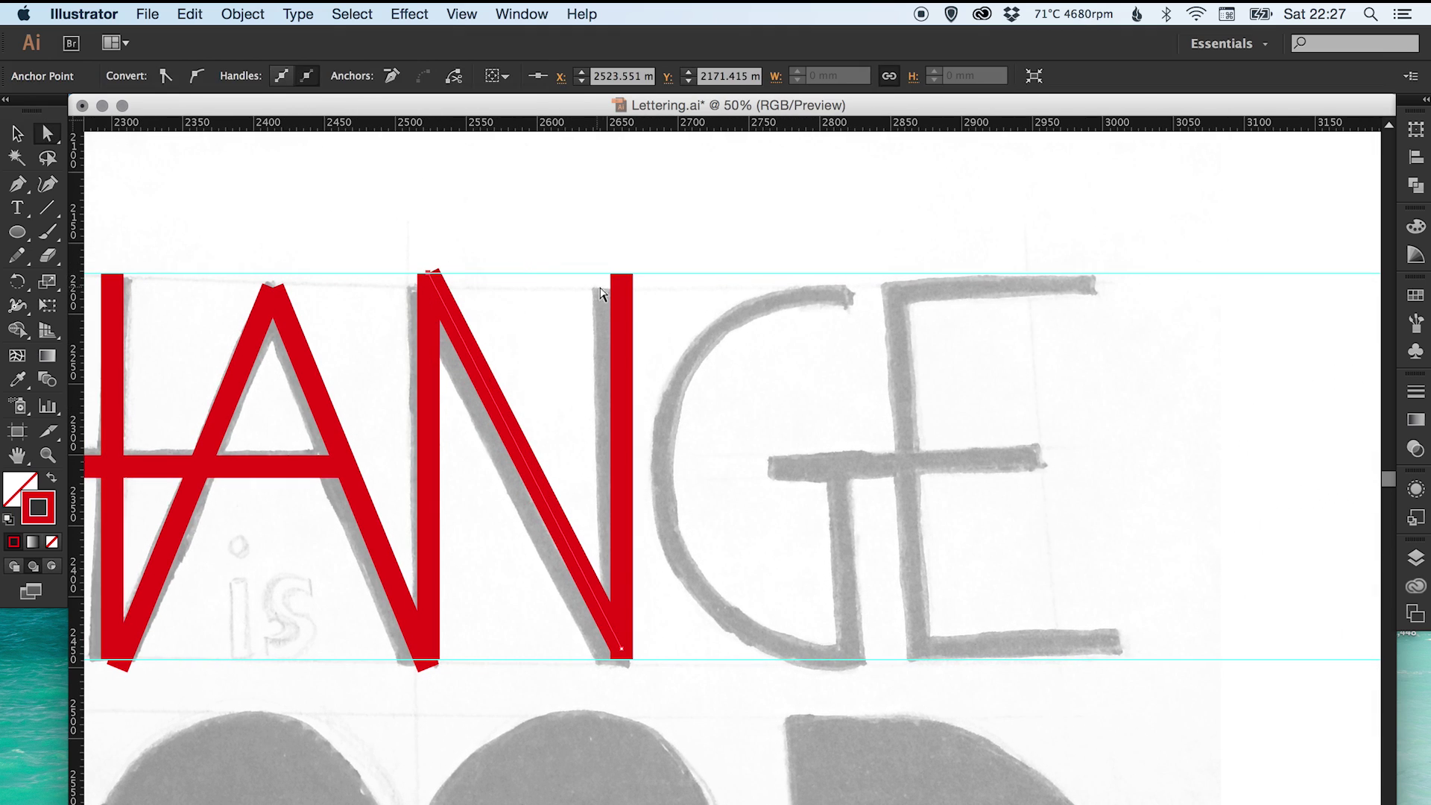
pyautogui.press('v')
# - Raise the A's apex anchor up to the top line
pyautogui.press('a')
pyautogui.moveTo(274, 293); pyautogui.dragTo(274, 275)
pyautogui.press('v')
pyautogui.click(395, 233)
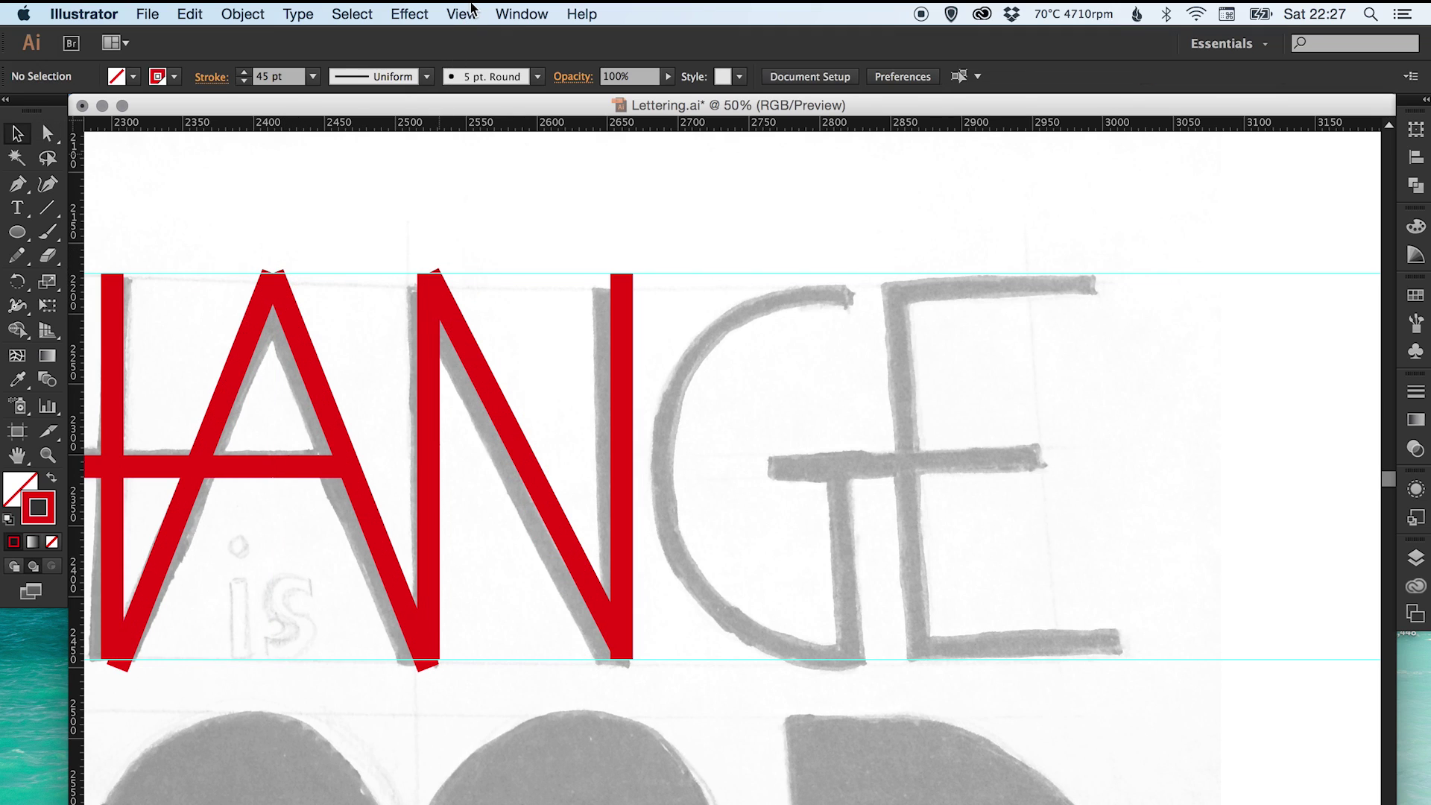
pyautogui.click(468, 12)
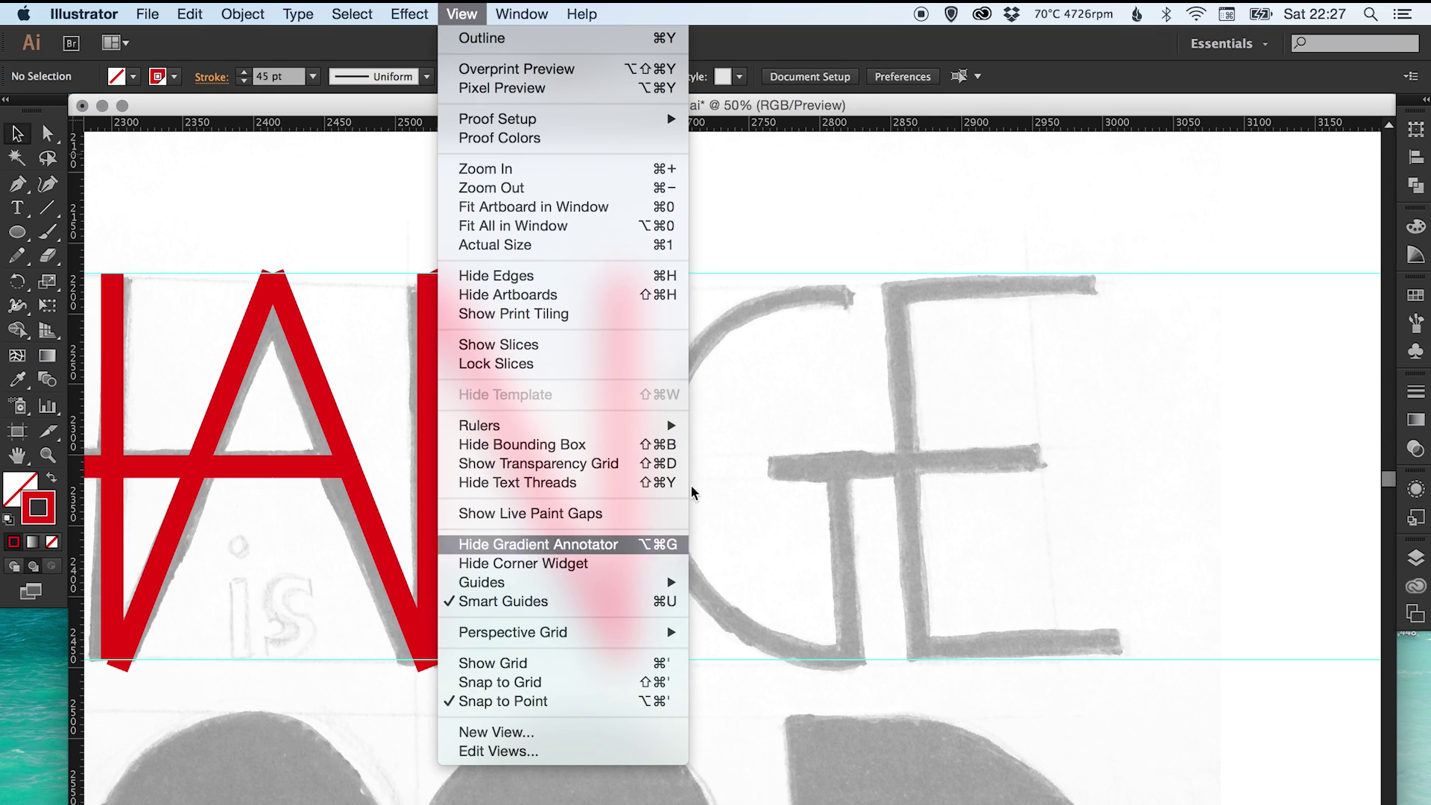
pyautogui.click(749, 213)
pyautogui.hscroll(-3, 484, 610)
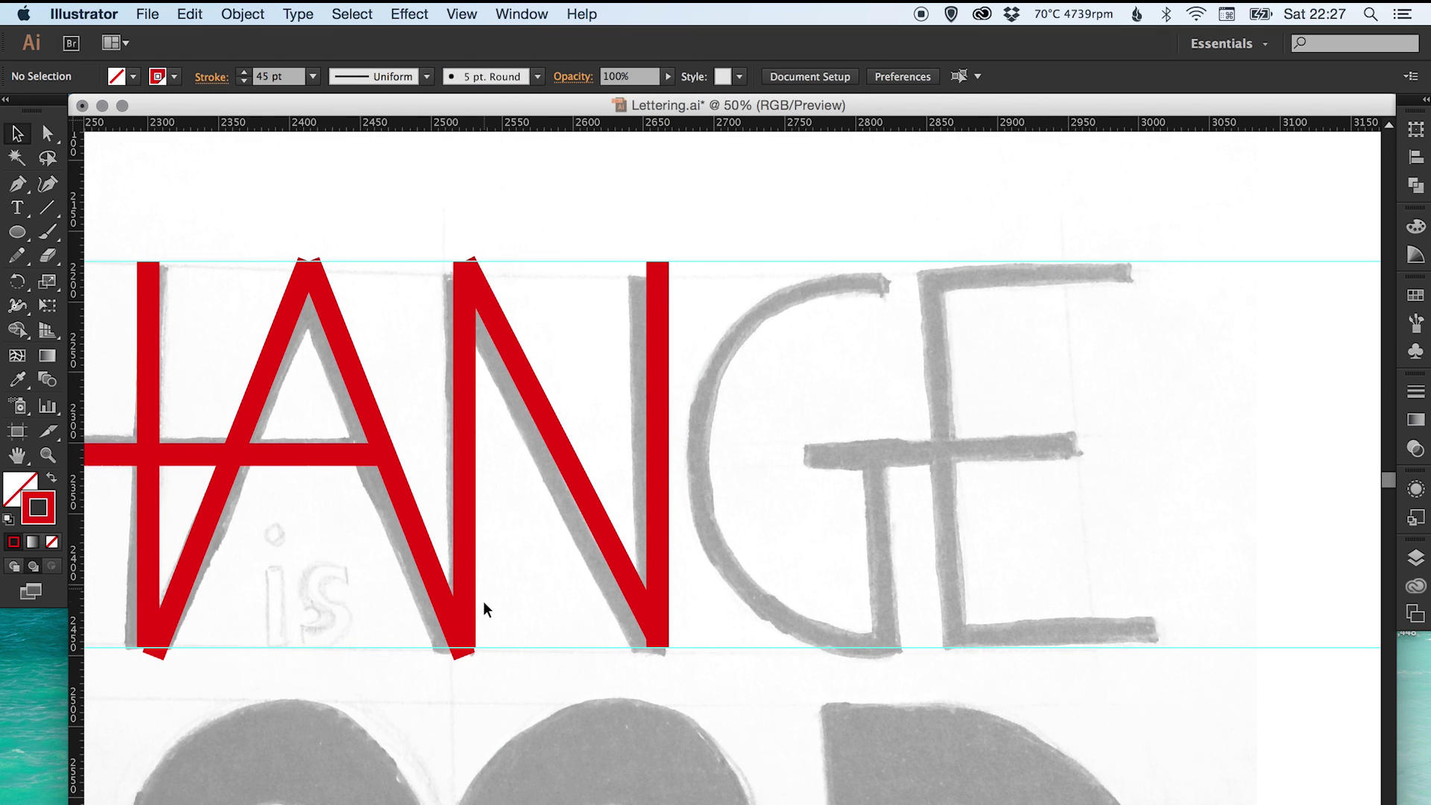
pyautogui.hscroll(6, 512, 616)
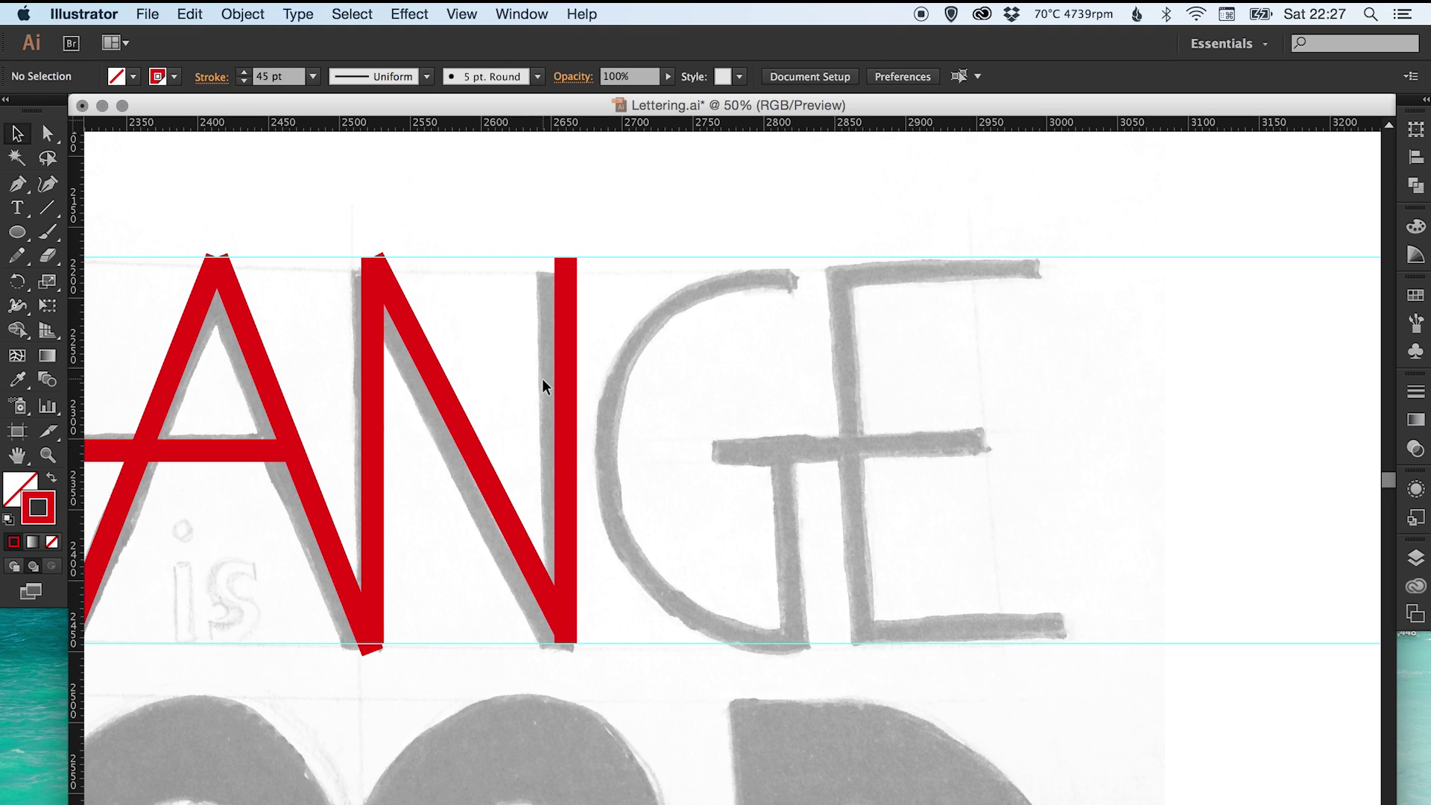
# - Copy the N's stem for the G, and rotate another copy 90° into the E's top bar
pyautogui.moveTo(565, 383); pyautogui.dragTo(863, 381)
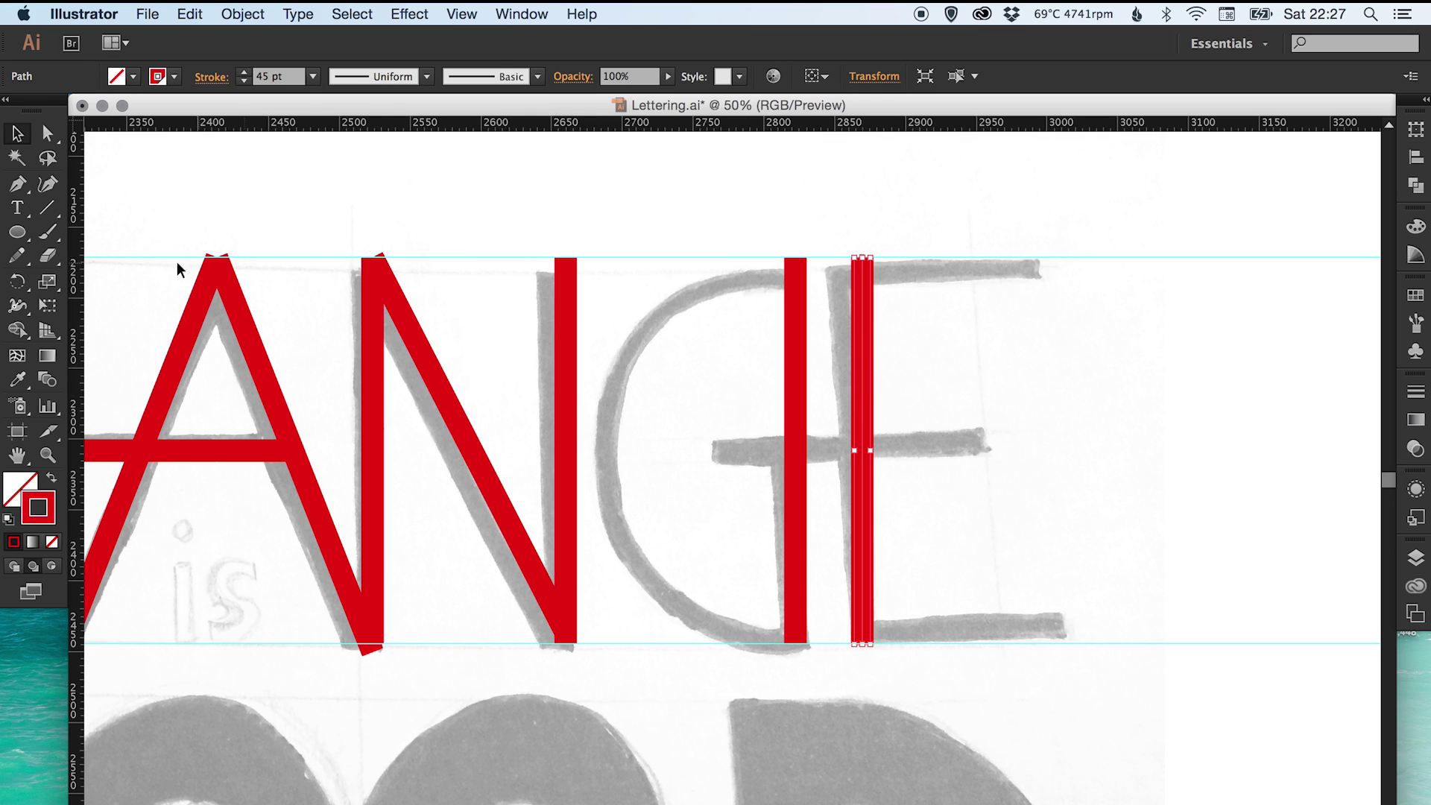
pyautogui.press('r')
pyautogui.moveTo(686, 322)
pyautogui.mouseDown()
pyautogui.moveTo(878, 427)
pyautogui.moveTo(876, 386)
pyautogui.mouseUp()
pyautogui.press('v')
pyautogui.moveTo(913, 451); pyautogui.dragTo(1102, 267)
pyautogui.moveTo(1249, 268)
pyautogui.mouseDown()
pyautogui.moveTo(1012, 279)
pyautogui.moveTo(1045, 268)
pyautogui.mouseUp()
# - Copy the E's top bar down to form its middle and bottom bars
pyautogui.moveTo(928, 274); pyautogui.dragTo(909, 446)
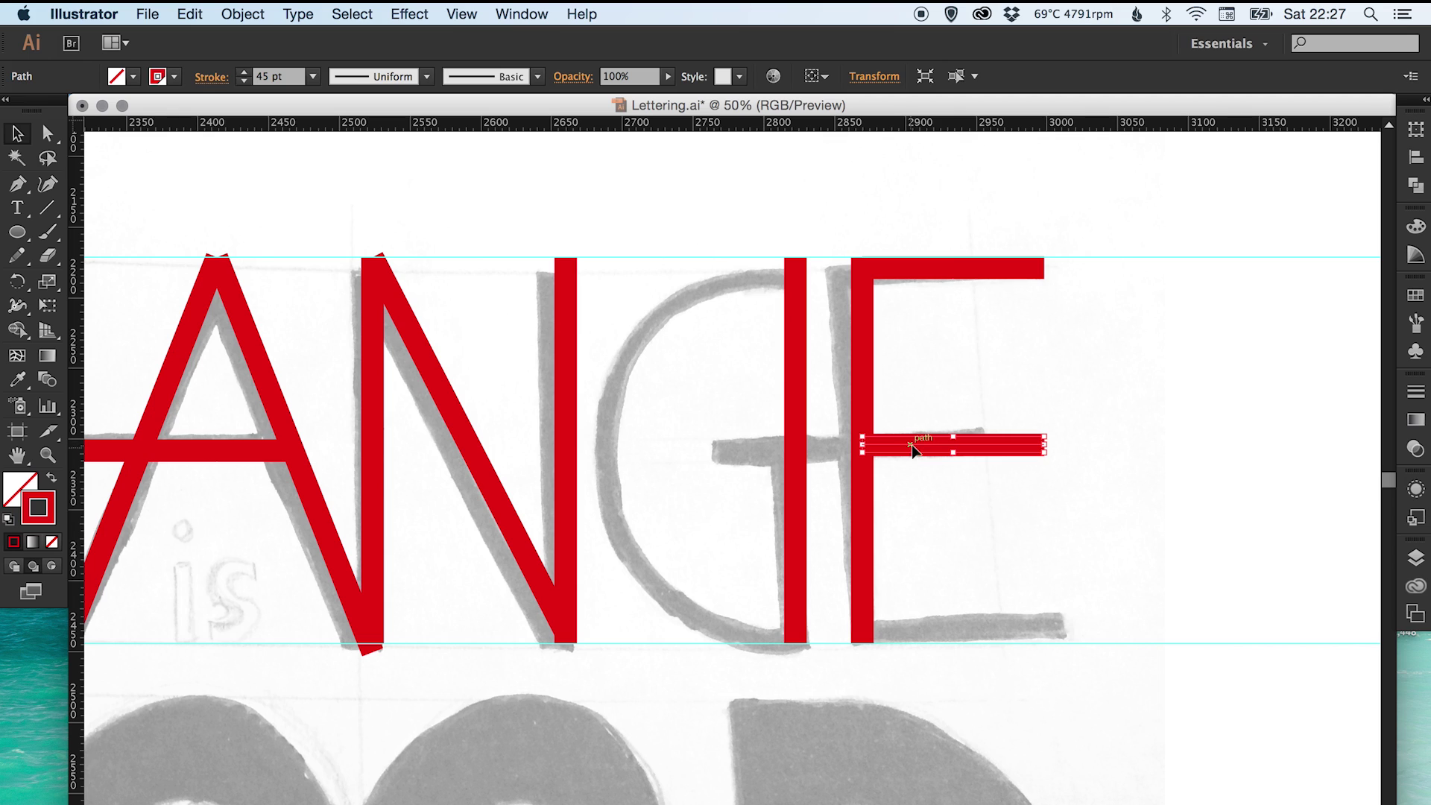
pyautogui.press('r')
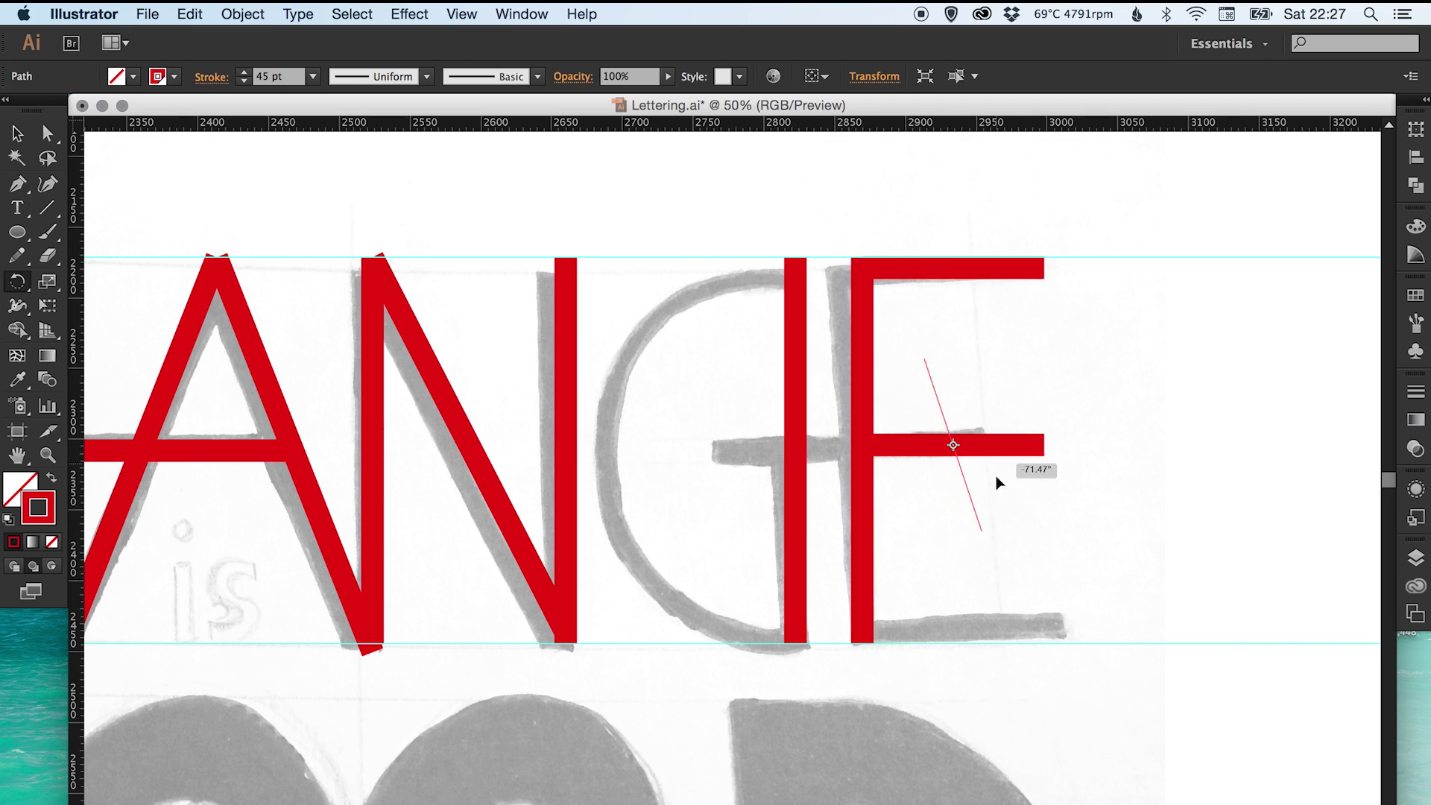
pyautogui.moveTo(989, 494); pyautogui.dragTo(1015, 424)
pyautogui.hotkey('ctrl', 'z')
pyautogui.press('v')
pyautogui.moveTo(920, 440); pyautogui.dragTo(905, 634)
pyautogui.moveTo(585, 545); pyautogui.dragTo(1030, 516)
# - Copy the C arc for the G's curve, shorten its stem, and add a crossbar
pyautogui.moveTo(211, 248); pyautogui.dragTo(1160, 247)
pyautogui.press('shift+super+a')
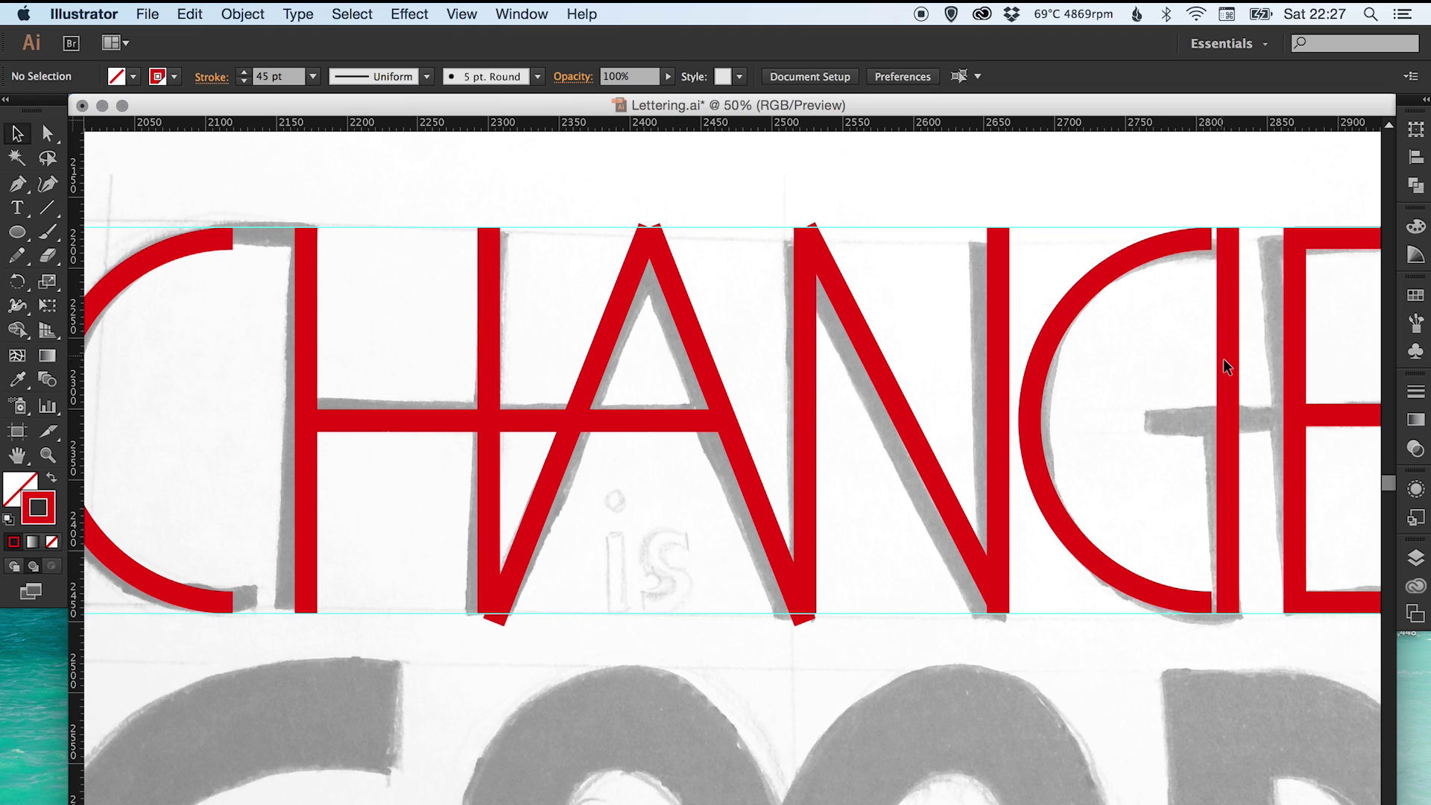
pyautogui.hscroll(1, 1175, 363)
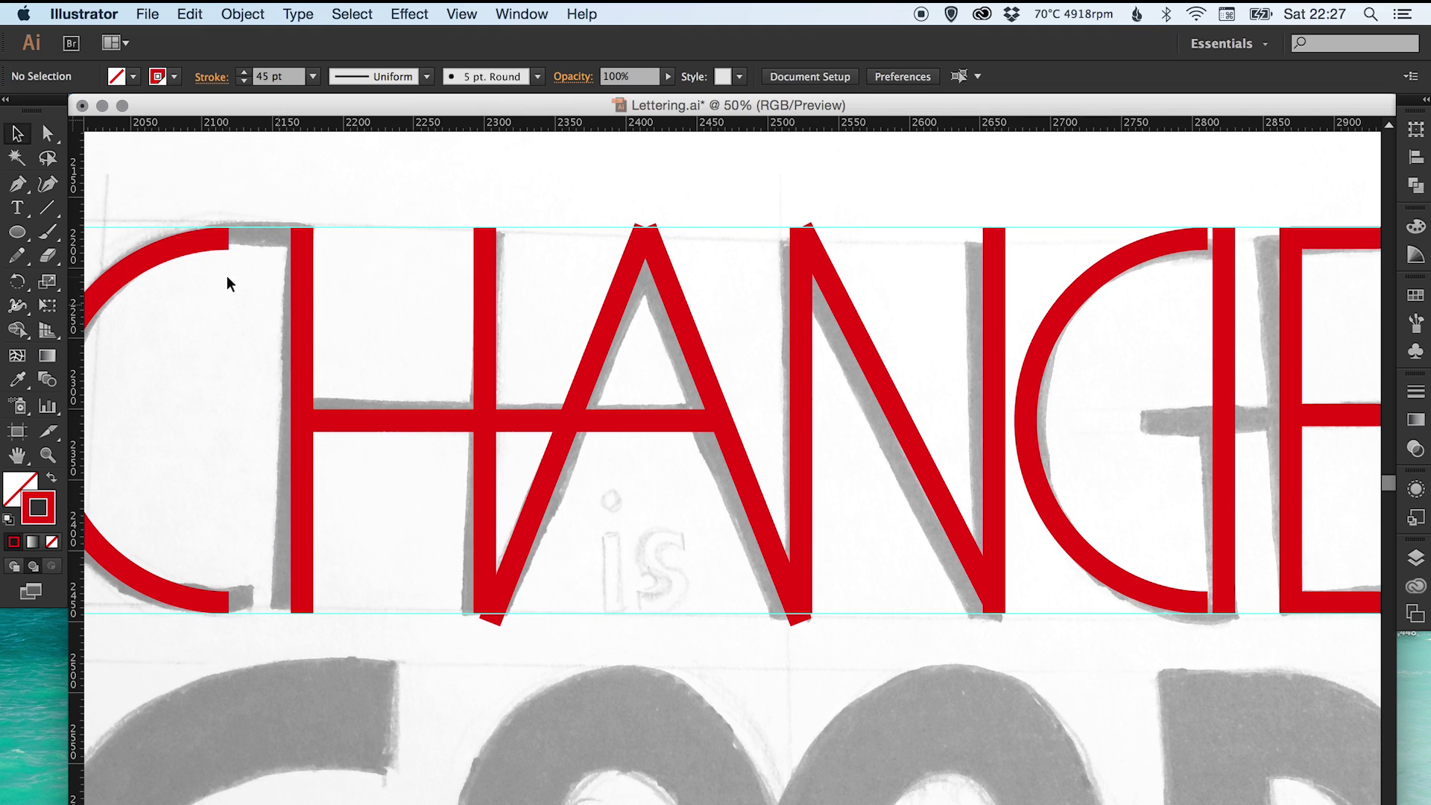
pyautogui.press('a')
pyautogui.hscroll(5, 933, 332)
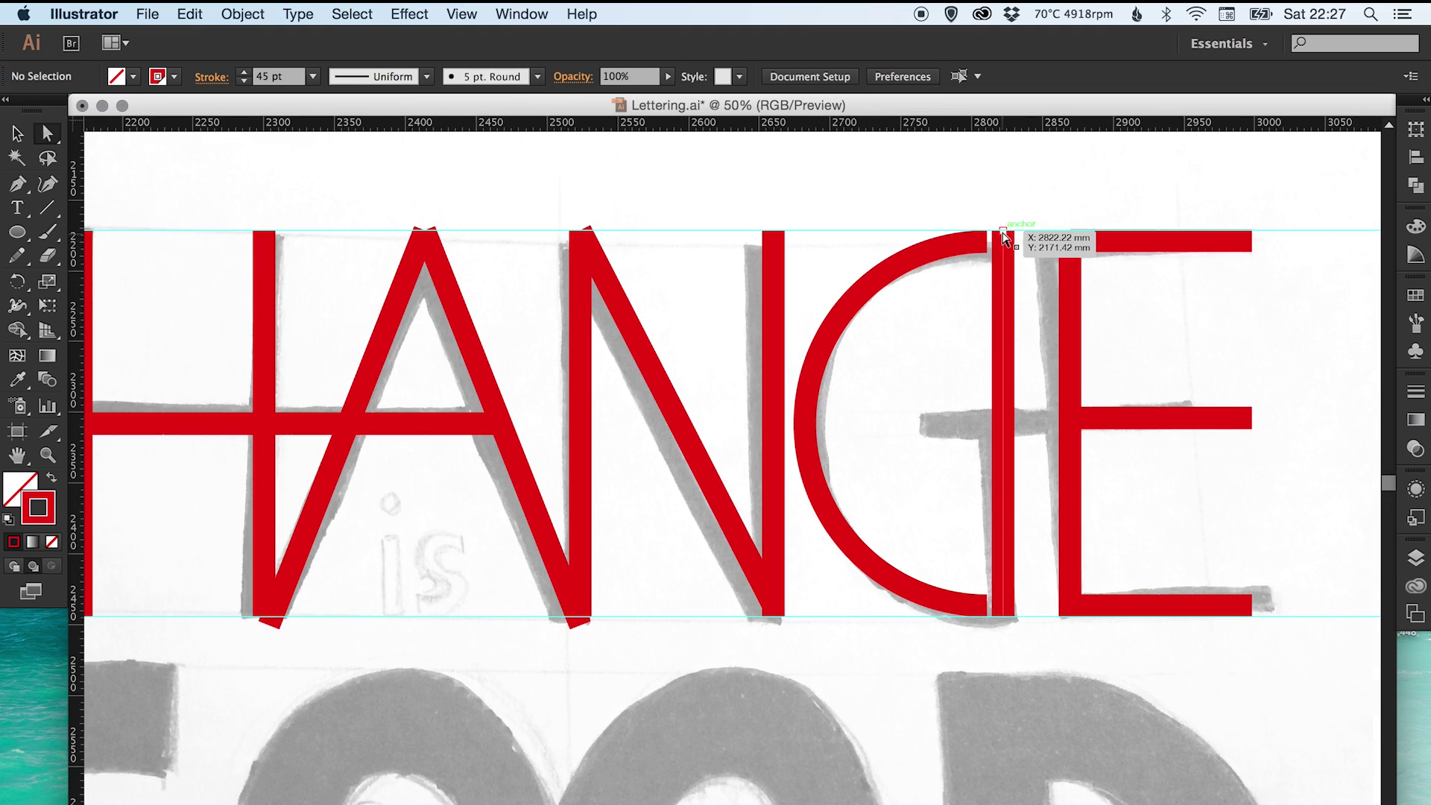
pyautogui.moveTo(1001, 261); pyautogui.dragTo(1004, 412)
pyautogui.press('v')
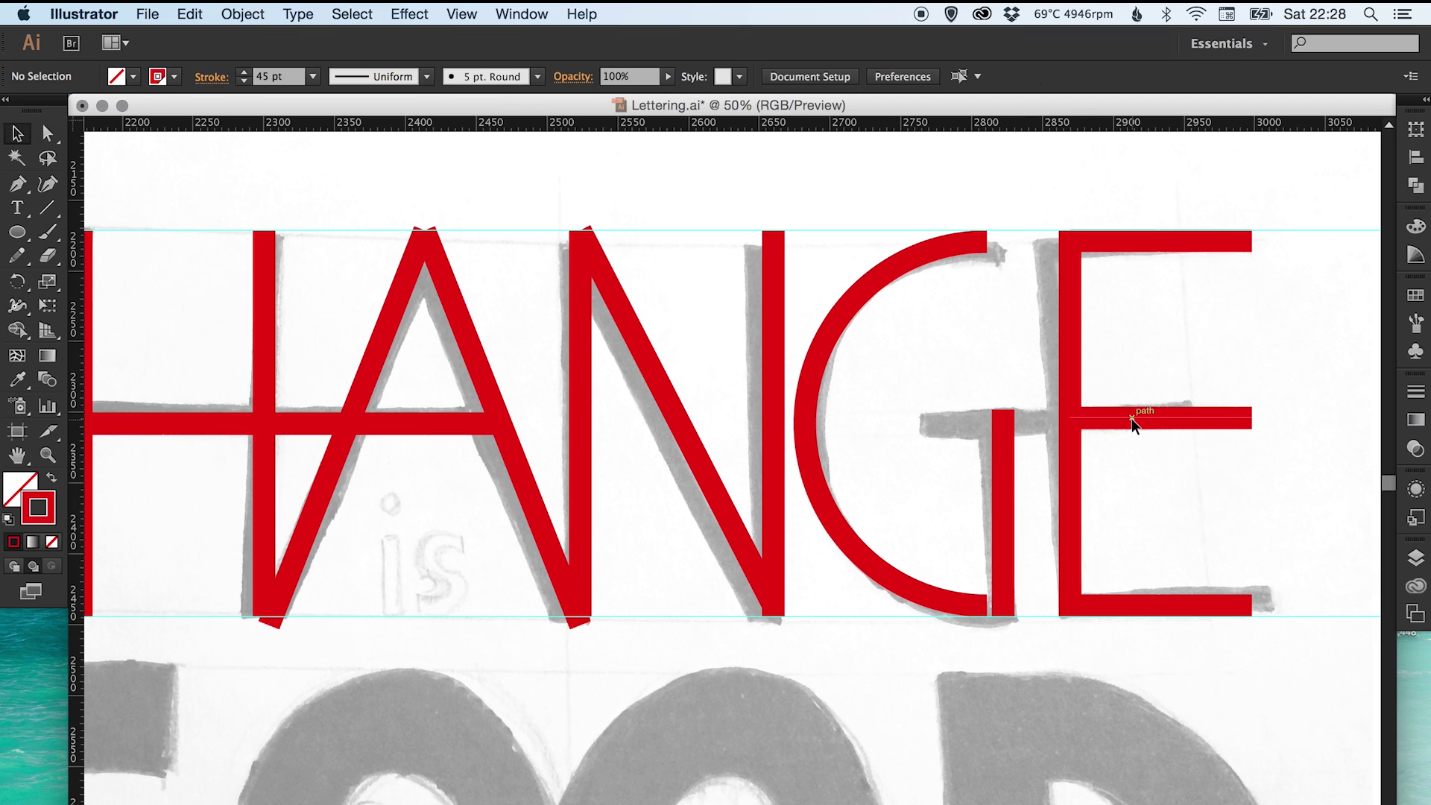
pyautogui.moveTo(1129, 418); pyautogui.dragTo(922, 419)
# - Hide the Trace layer and guides, then add a stroke along the N's left side
pyautogui.click(1002, 304)
pyautogui.press('super+minus')
pyautogui.press('super+minus')
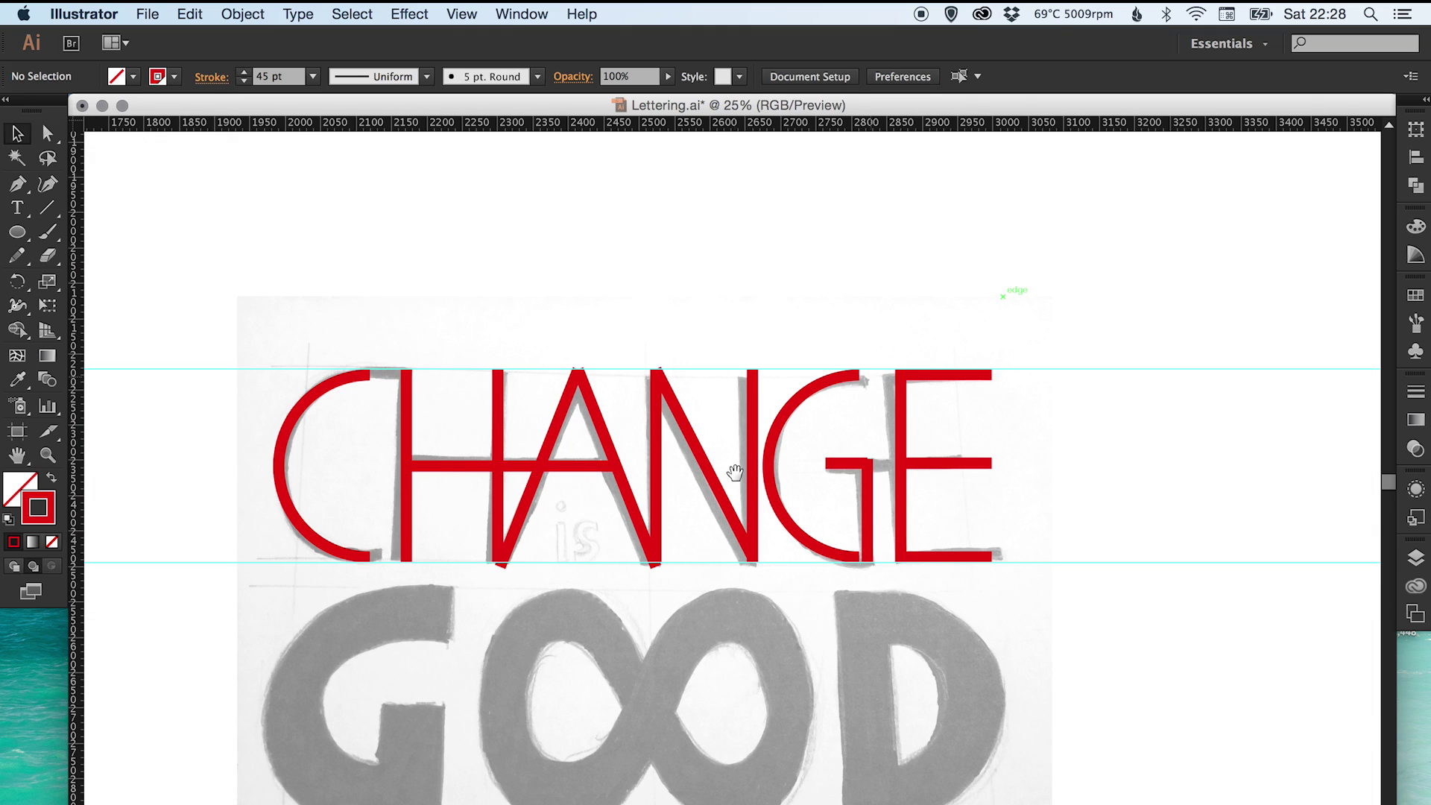
pyautogui.moveTo(721, 484); pyautogui.dragTo(781, 462)
pyautogui.press('z')
pyautogui.click(660, 447)
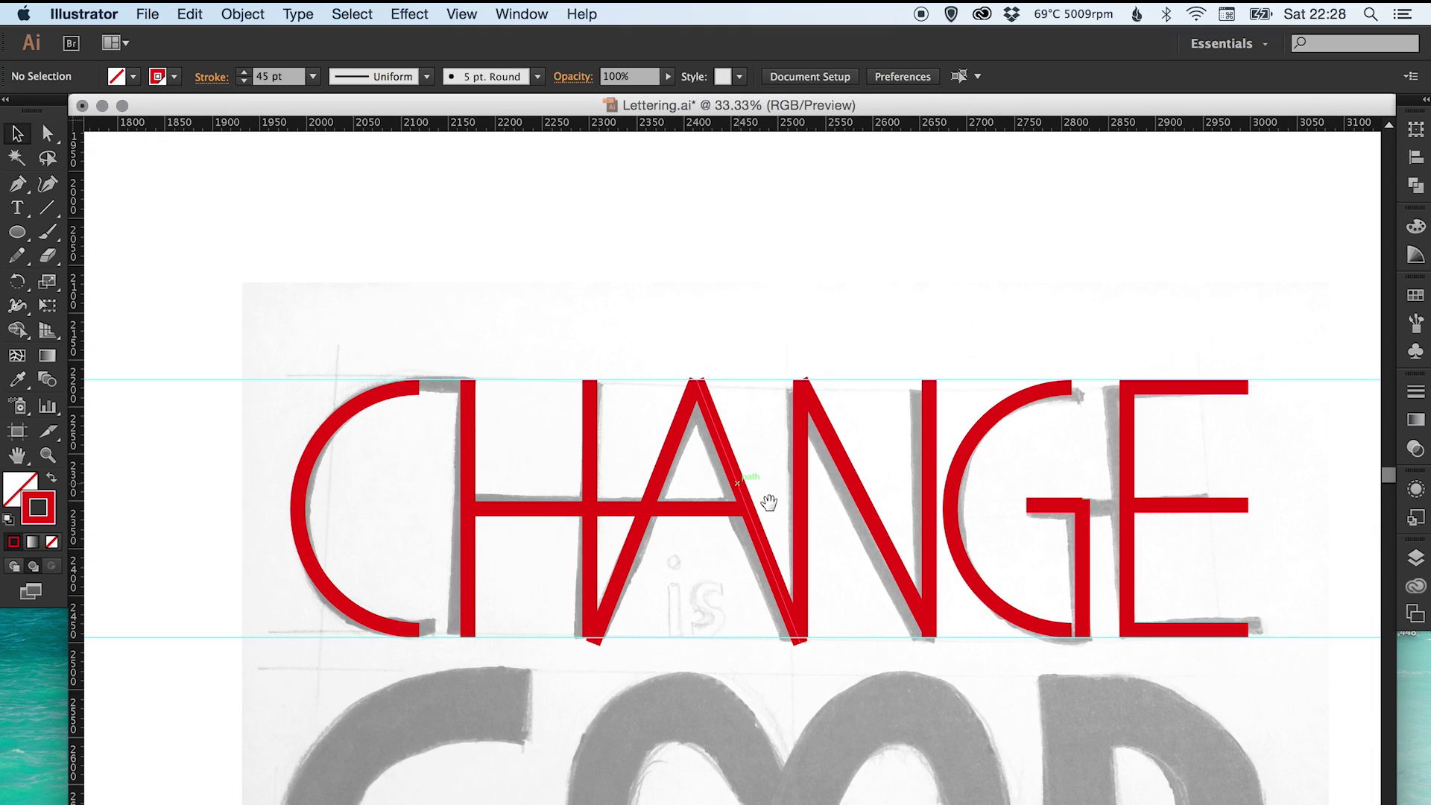
pyautogui.click(1415, 557)
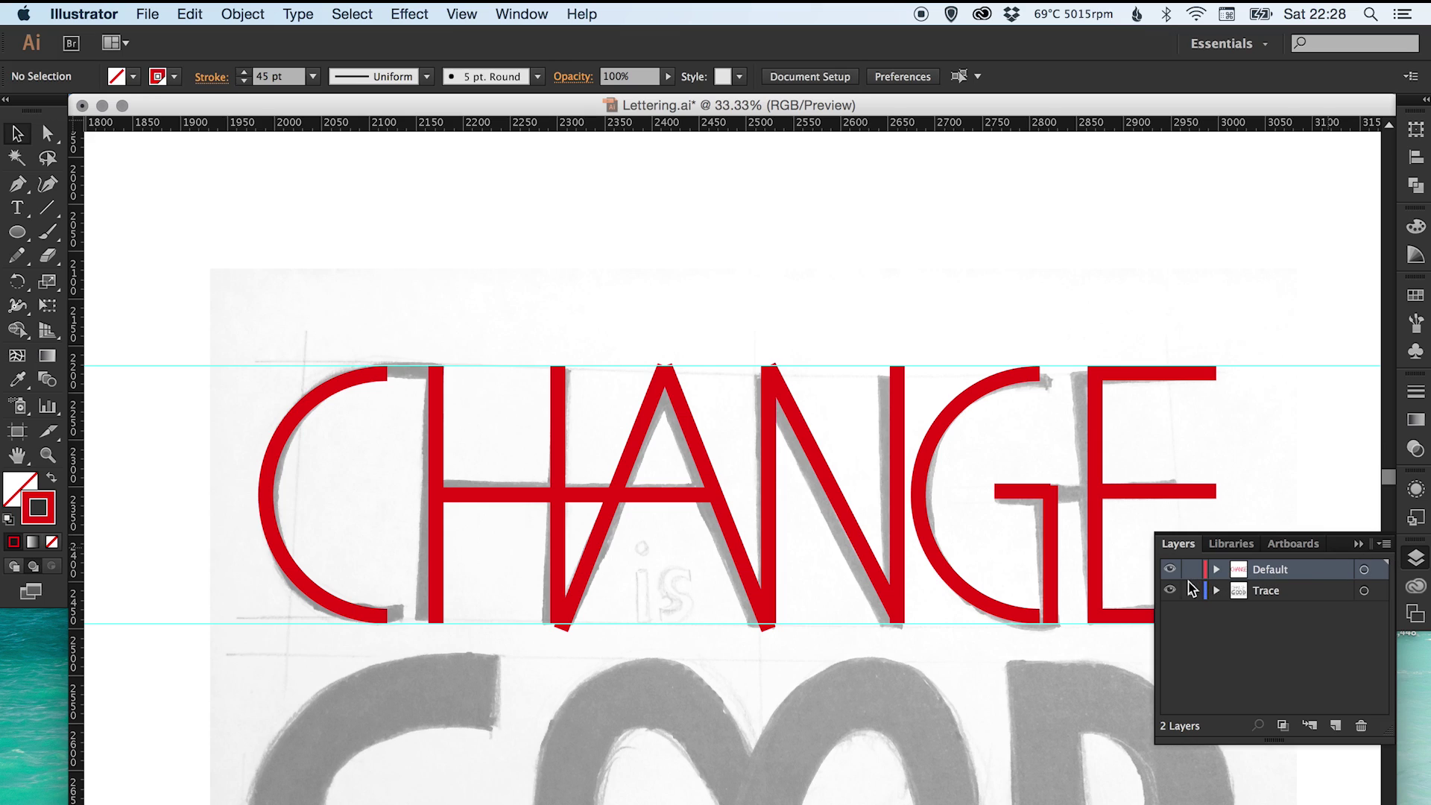
pyautogui.press('super+shift+w')
pyautogui.click(1147, 654)
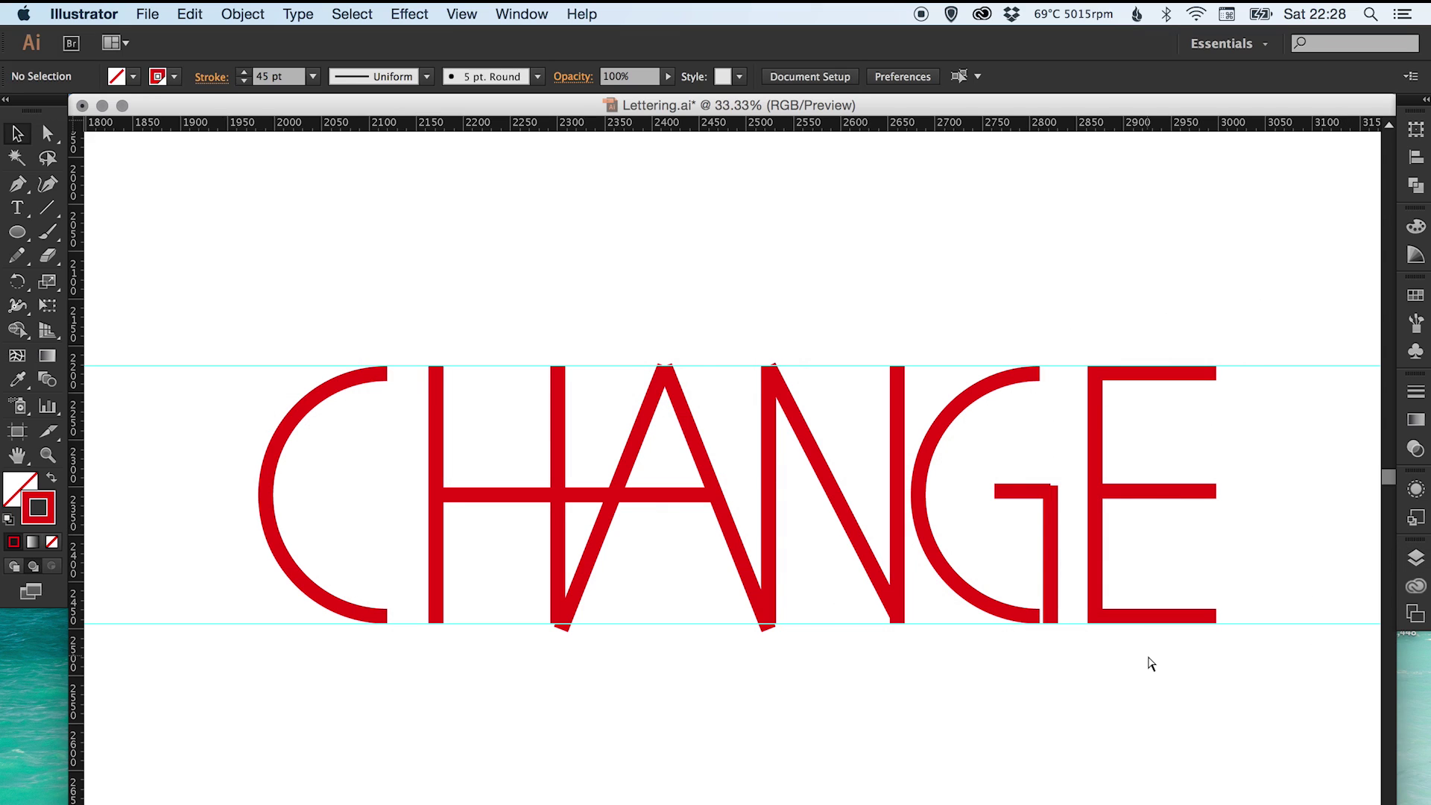
pyautogui.press('super+semicolon')
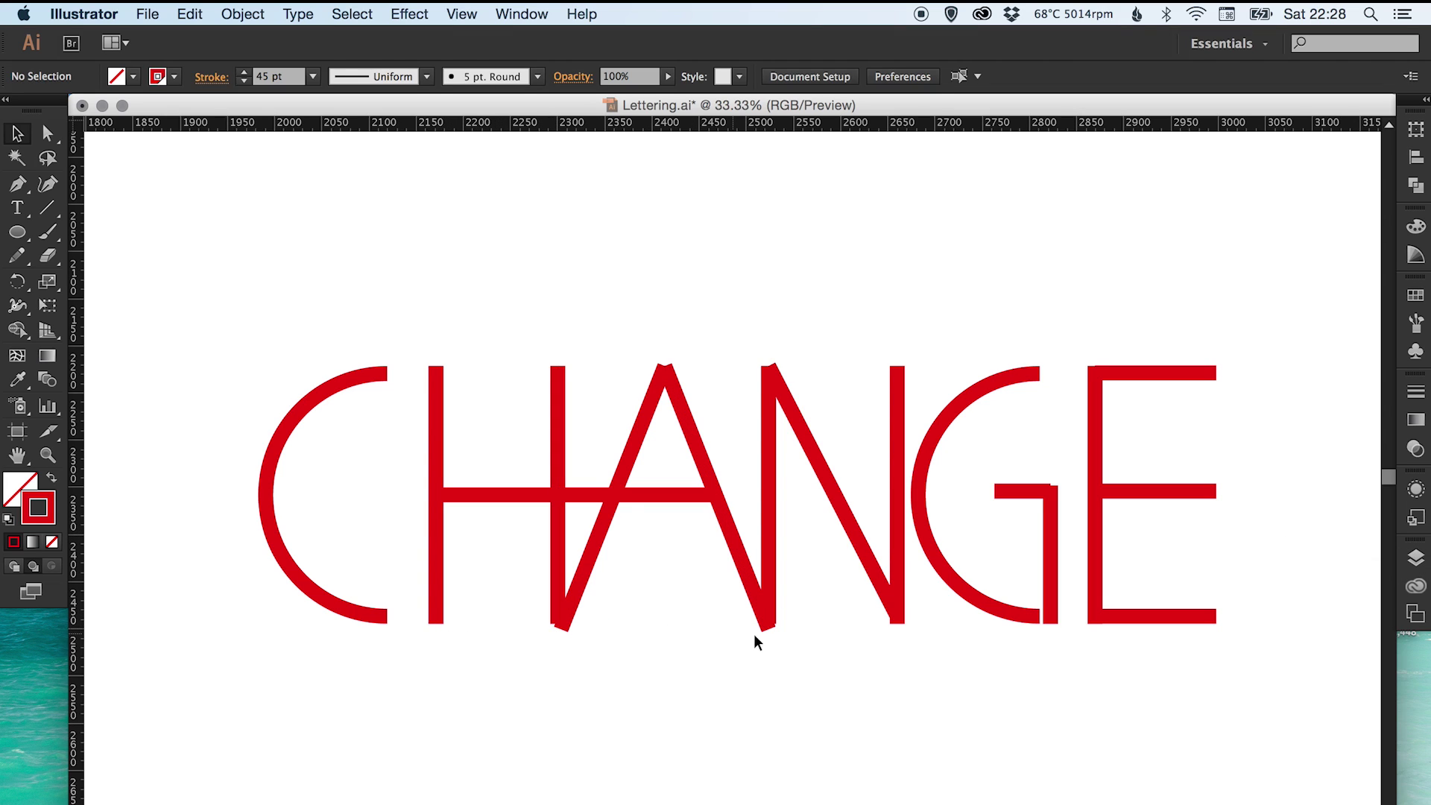
pyautogui.moveTo(767, 628)
pyautogui.mouseDown()
pyautogui.moveTo(750, 520)
pyautogui.moveTo(771, 373)
pyautogui.mouseUp()
# - Show the Trace sketch layer to compare it with CHANGE, then hide it again
pyautogui.click(1416, 557)
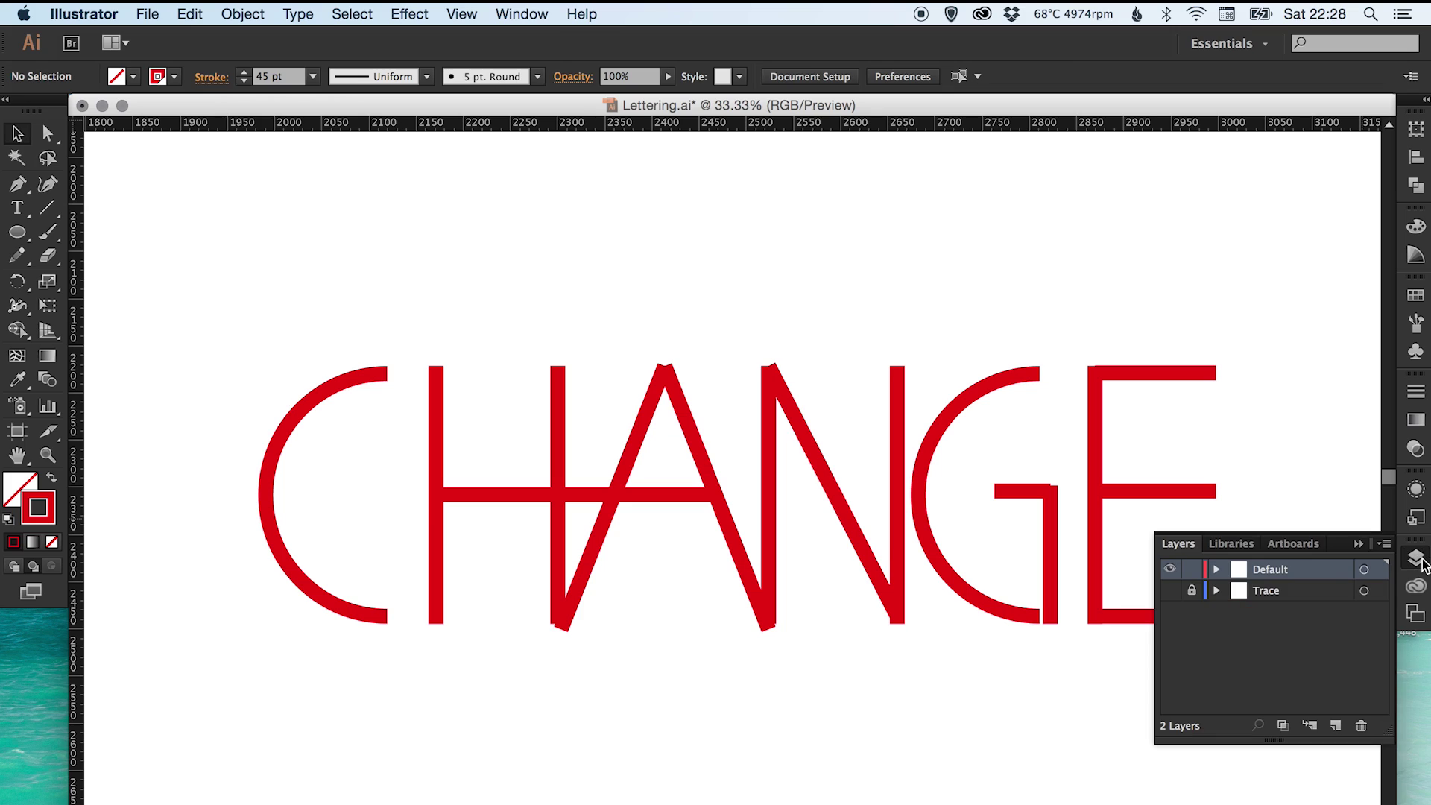
pyautogui.click(1168, 590)
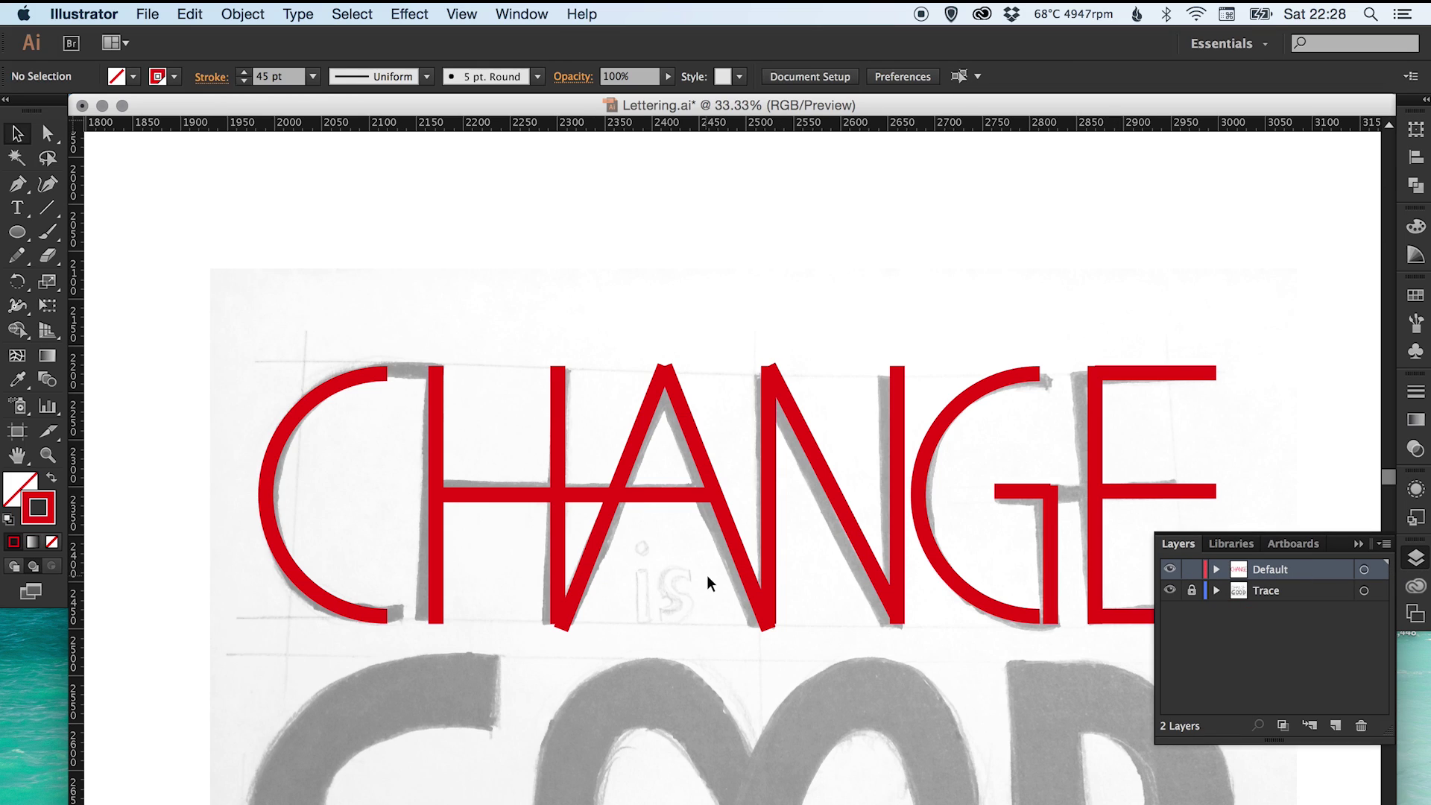
pyautogui.scroll(15, 706, 574)
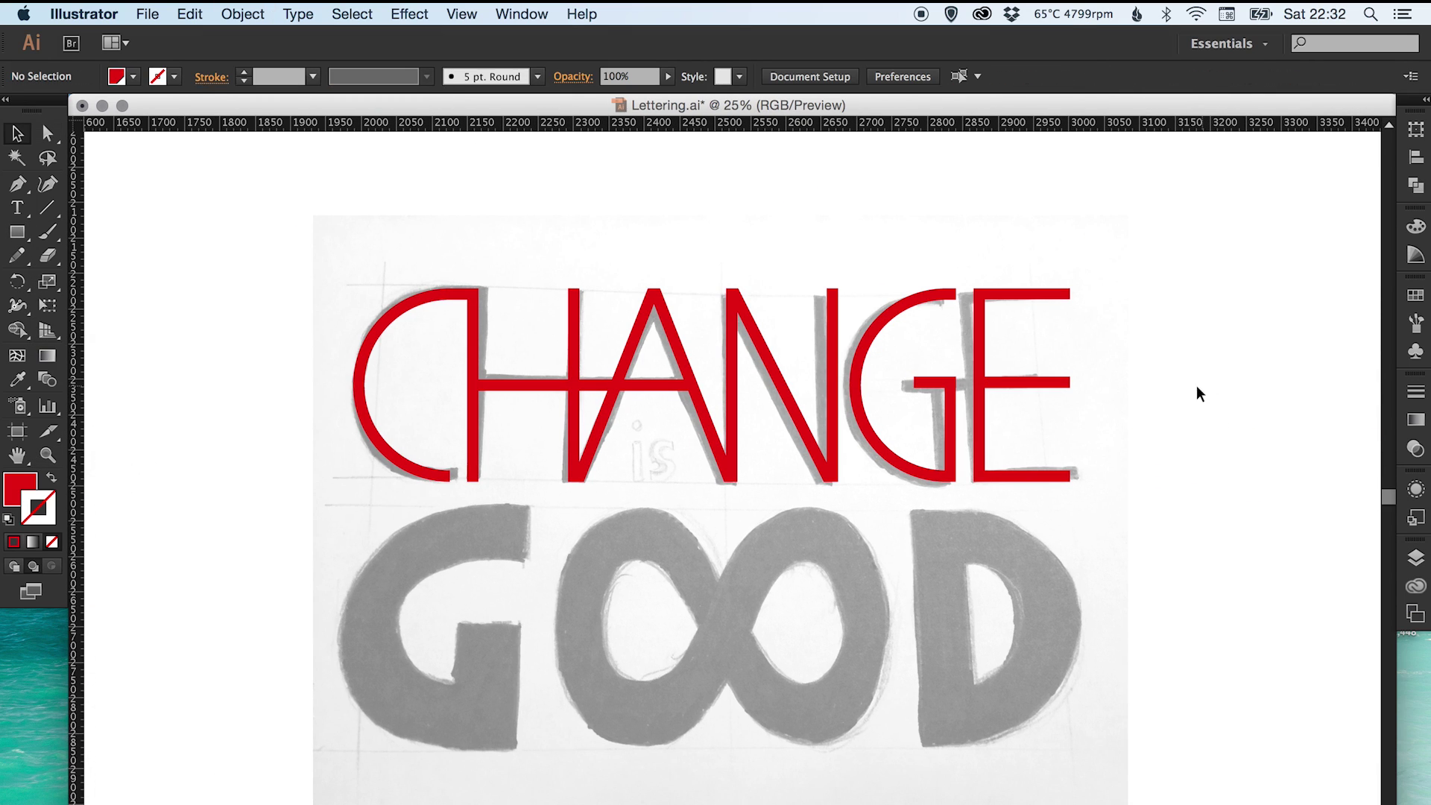
pyautogui.click(1415, 557)
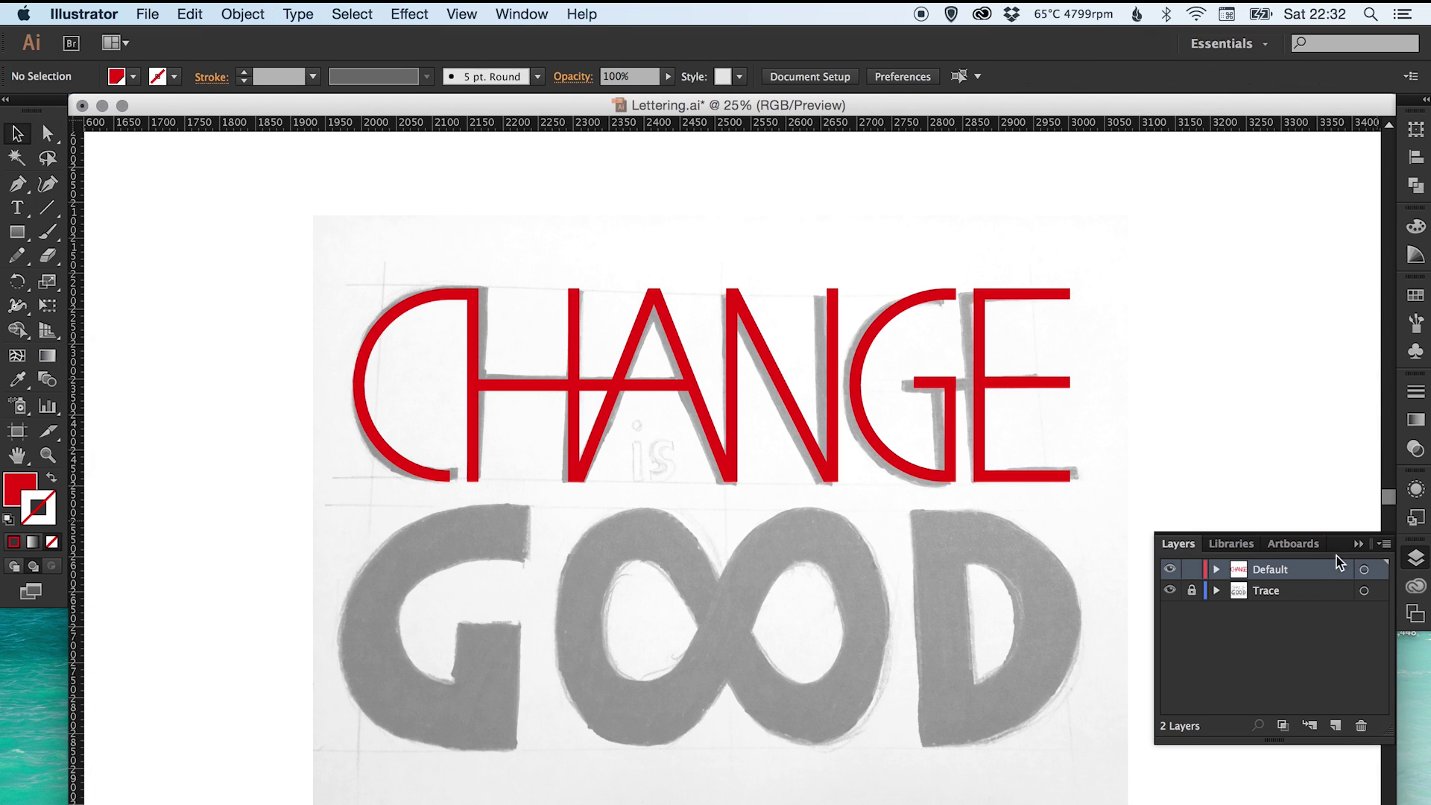
pyautogui.click(1170, 590)
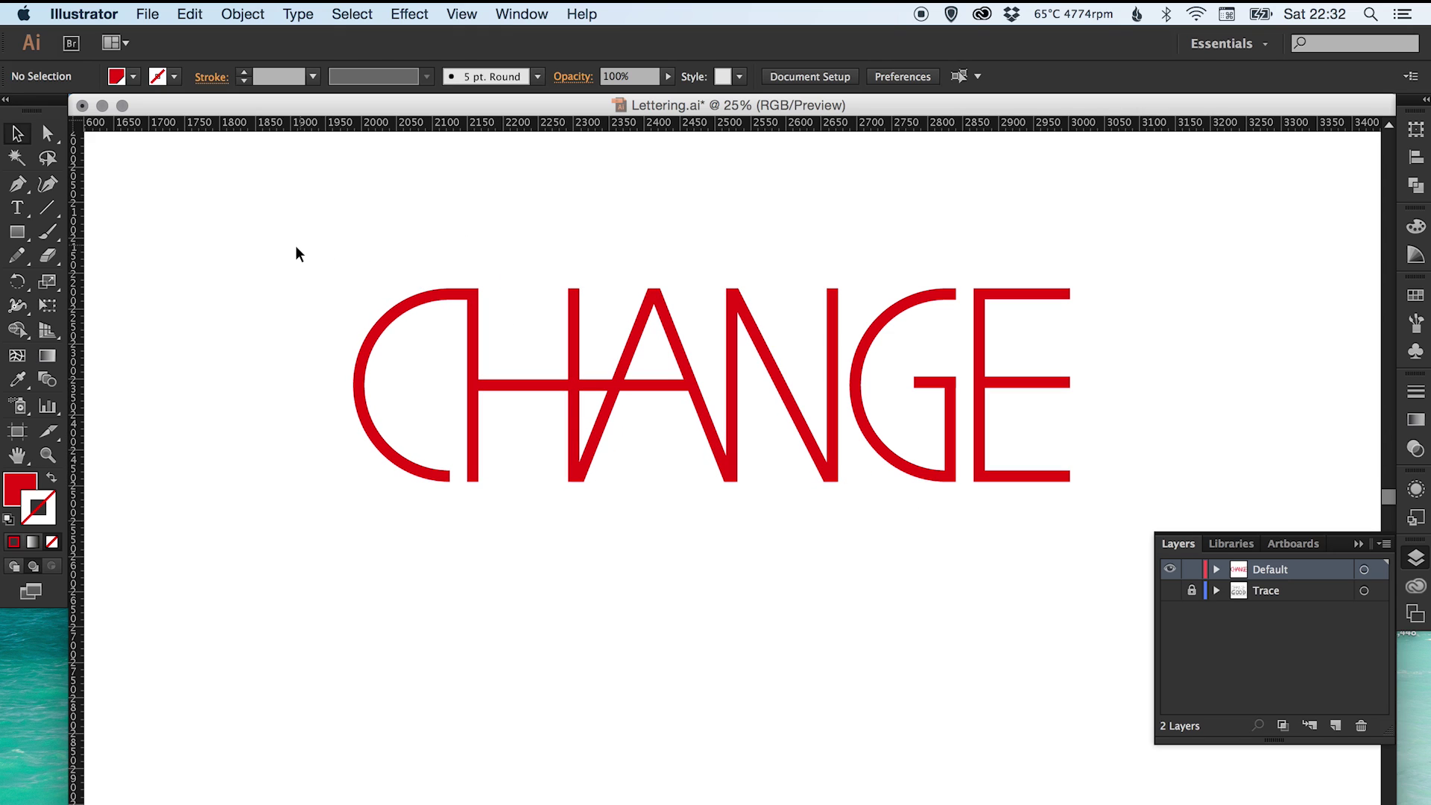
pyautogui.moveTo(296, 247); pyautogui.dragTo(1143, 521)
pyautogui.click(243, 15)
pyautogui.click(275, 217)
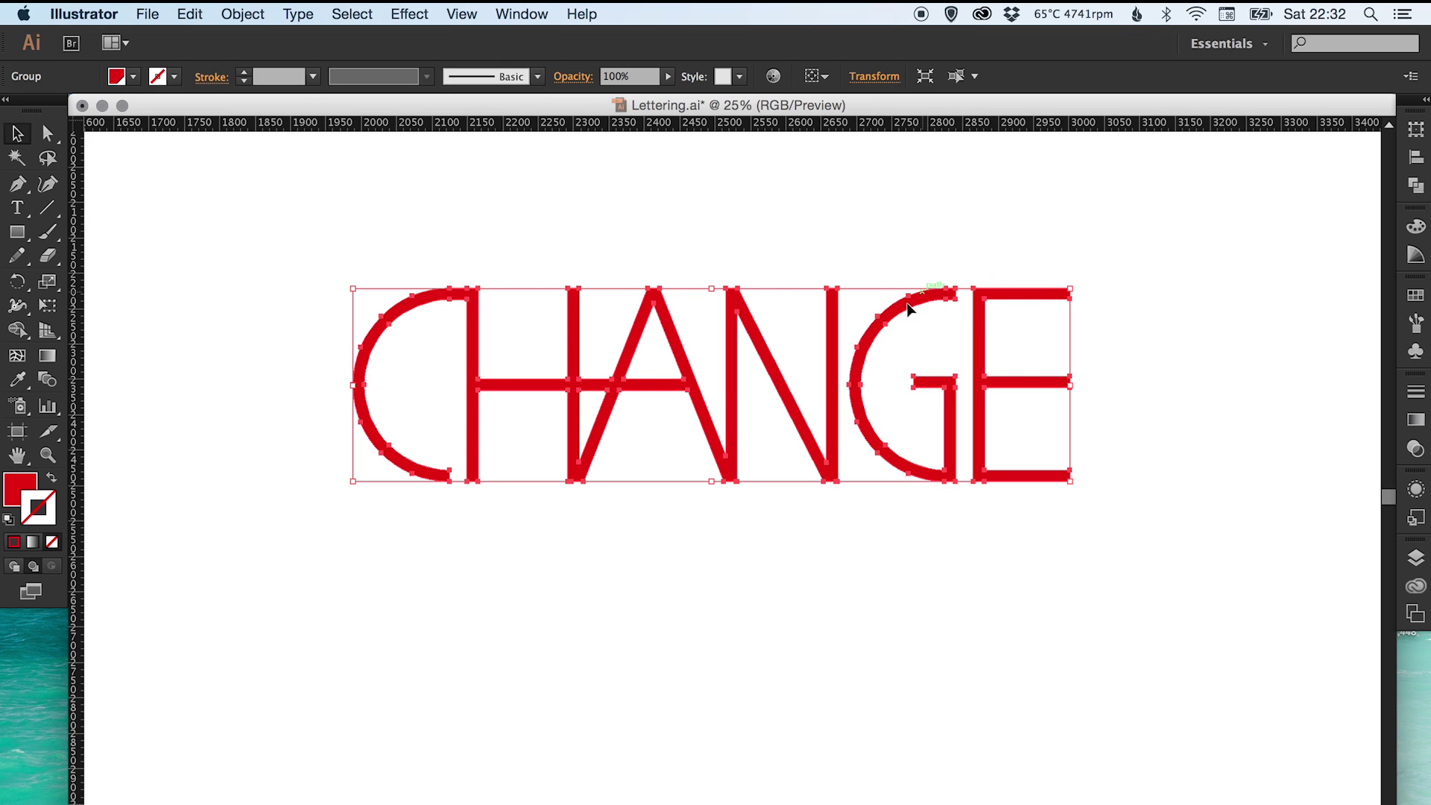
pyautogui.press('super+y')
pyautogui.click(712, 210)
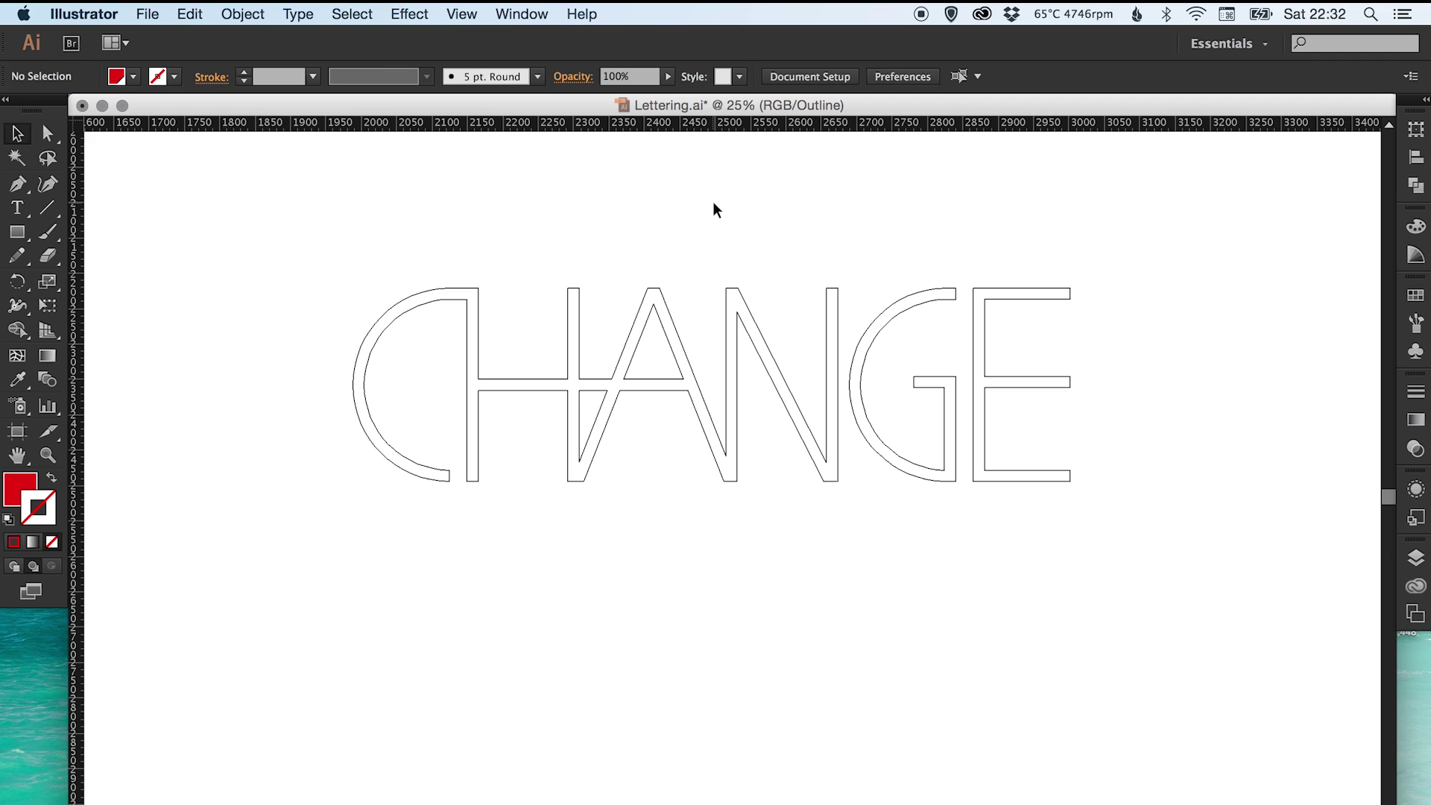
pyautogui.press('super+y')
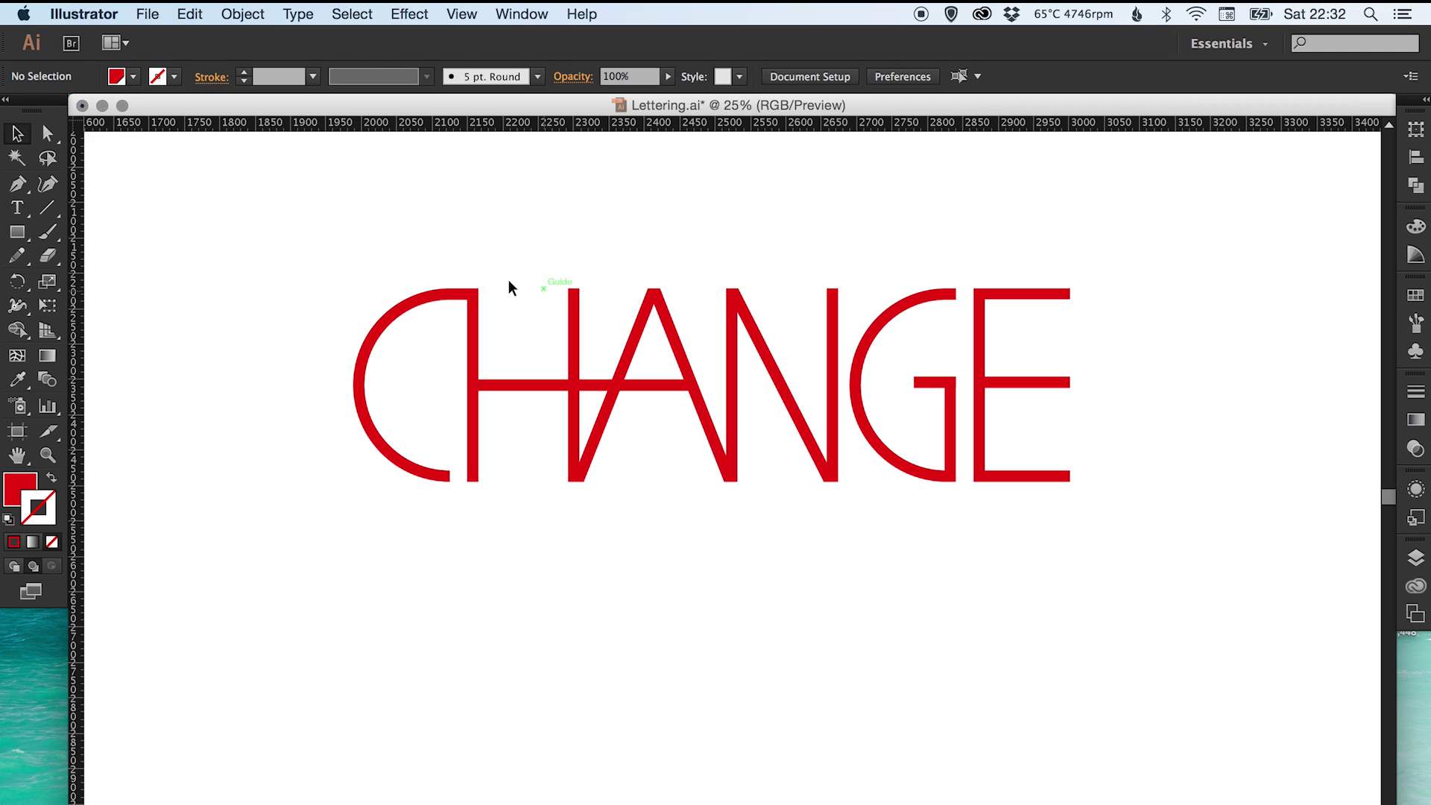
pyautogui.click(1416, 186)
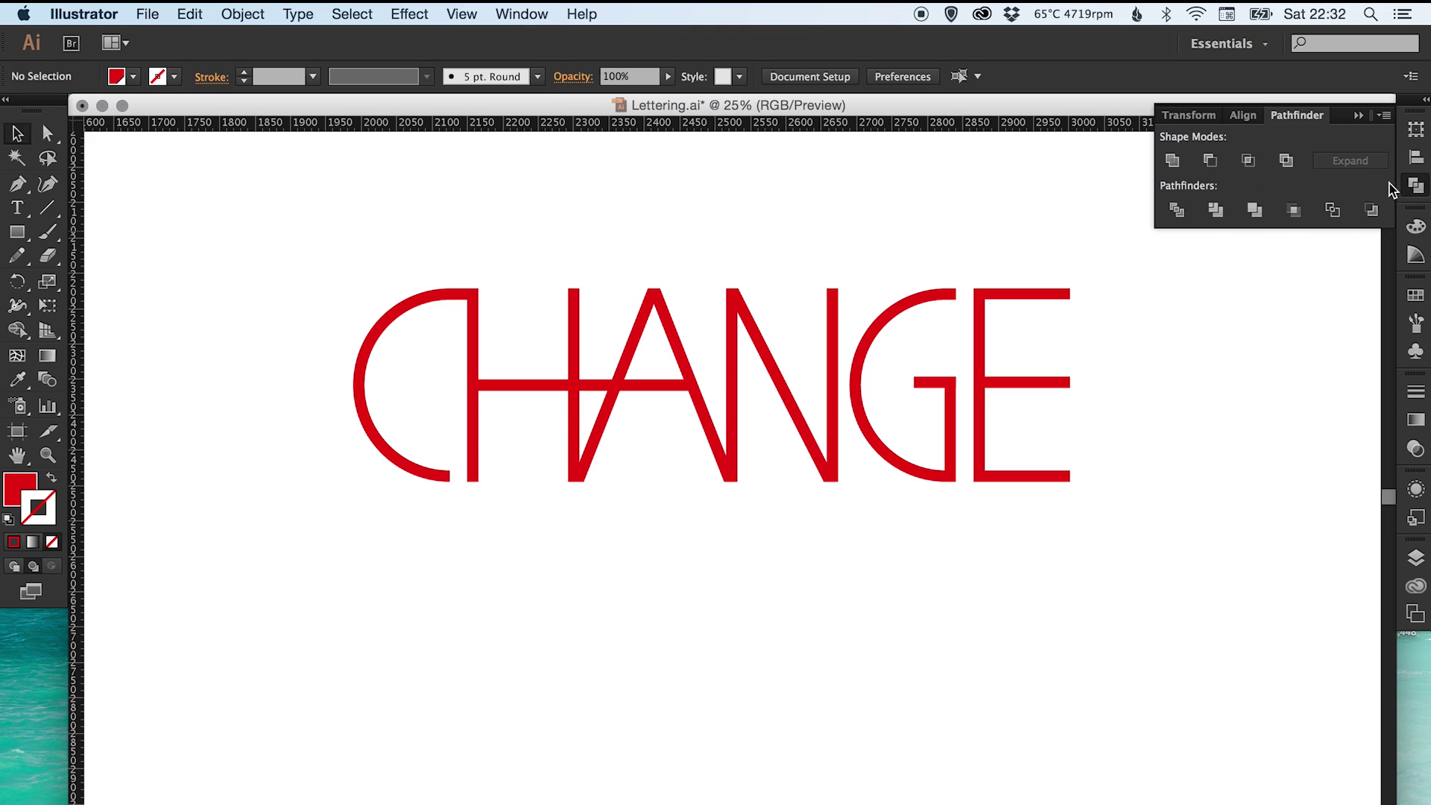
pyautogui.click(1238, 280)
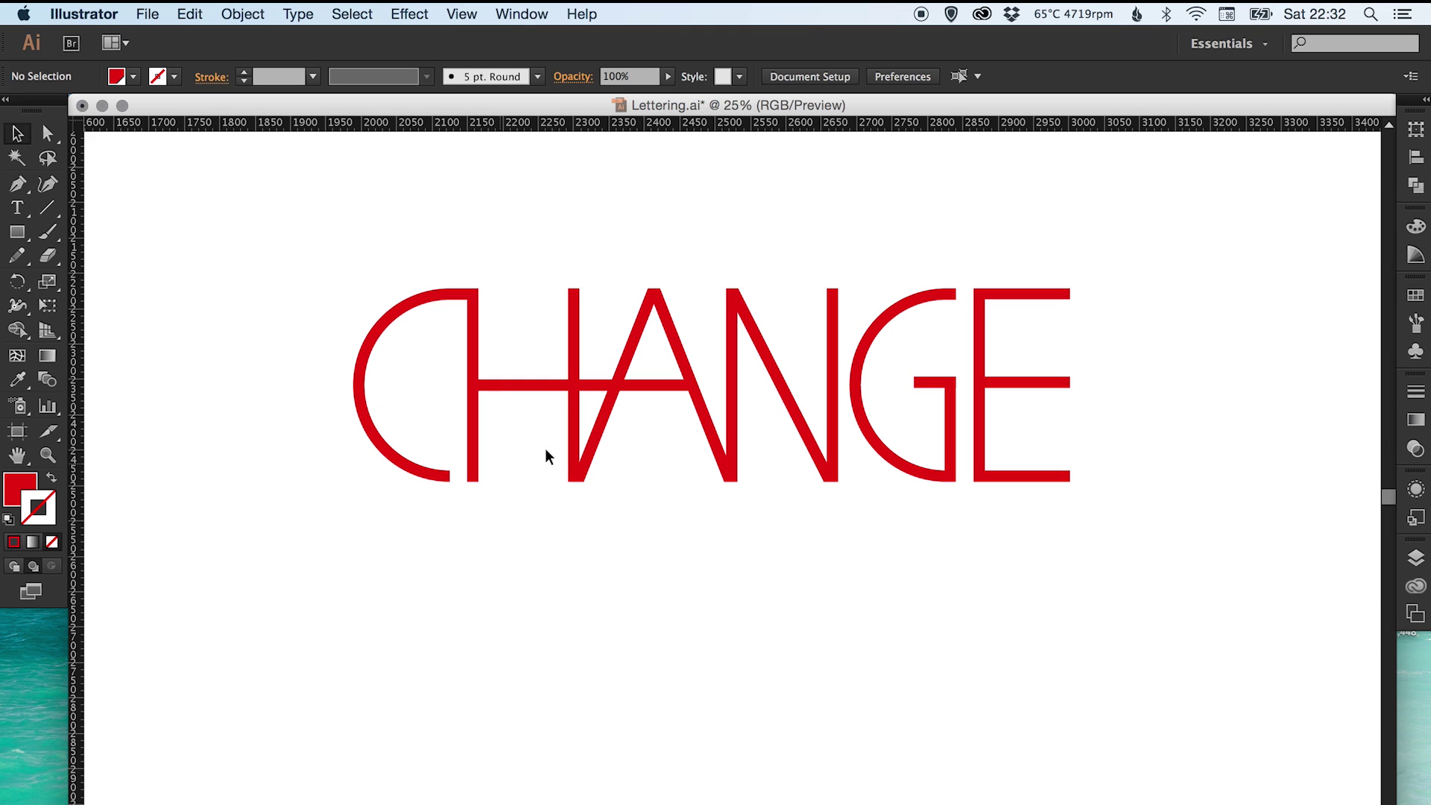
pyautogui.press('super+y')
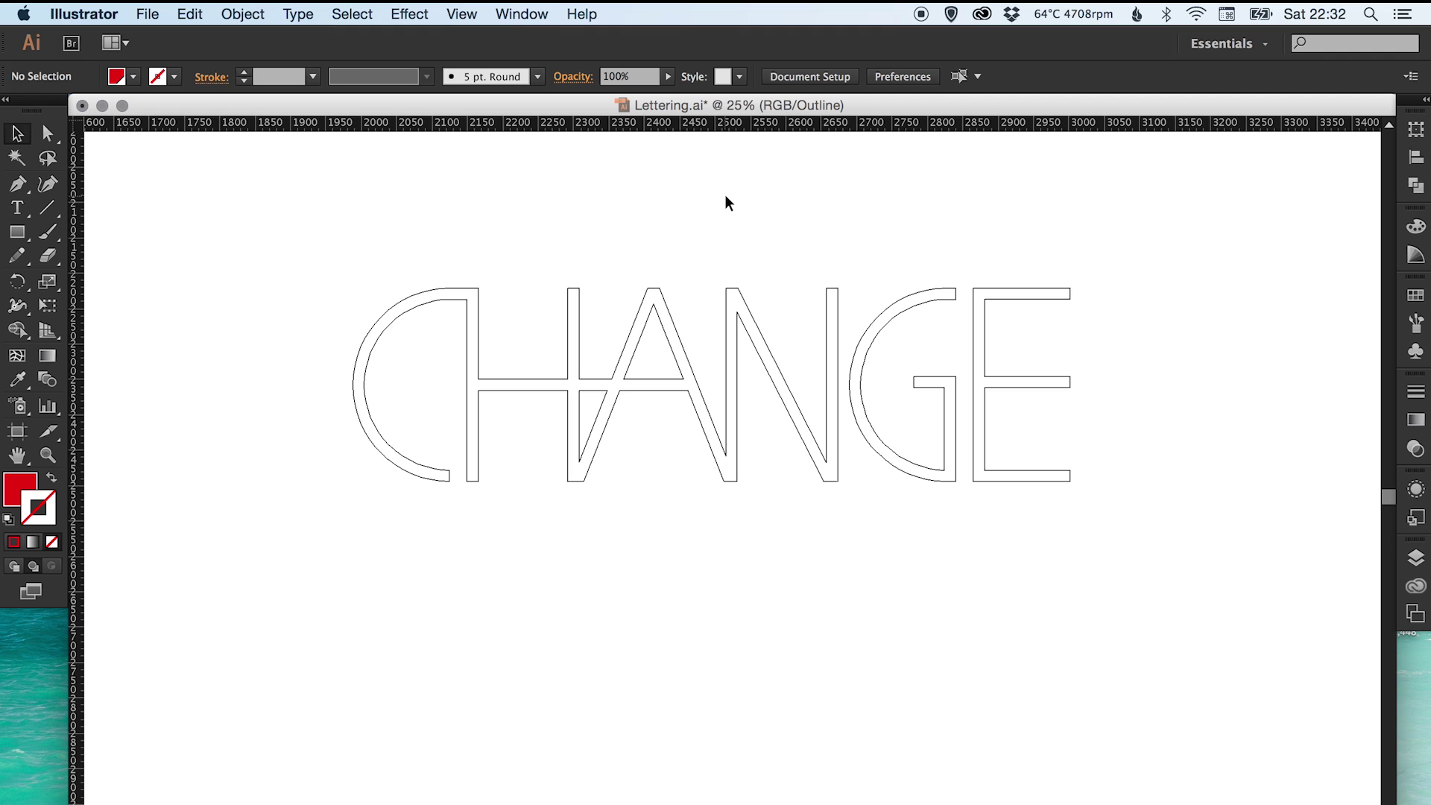
pyautogui.press('super+y')
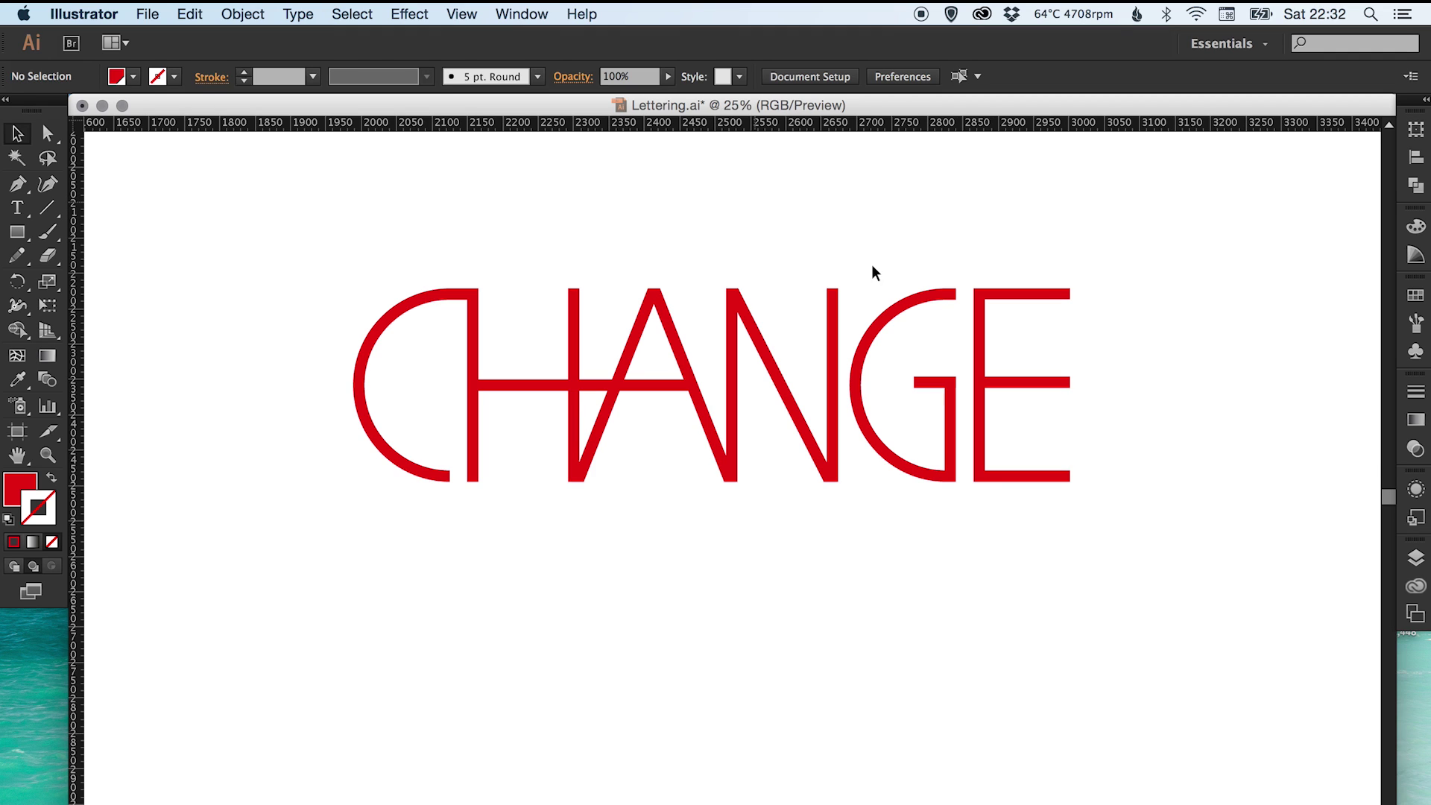
# - Turn on the Trace layer's visibility so the pencil sketch appears behind the red strokes
pyautogui.moveTo(1225, 529); pyautogui.dragTo(341, 259)
pyautogui.click(1416, 296)
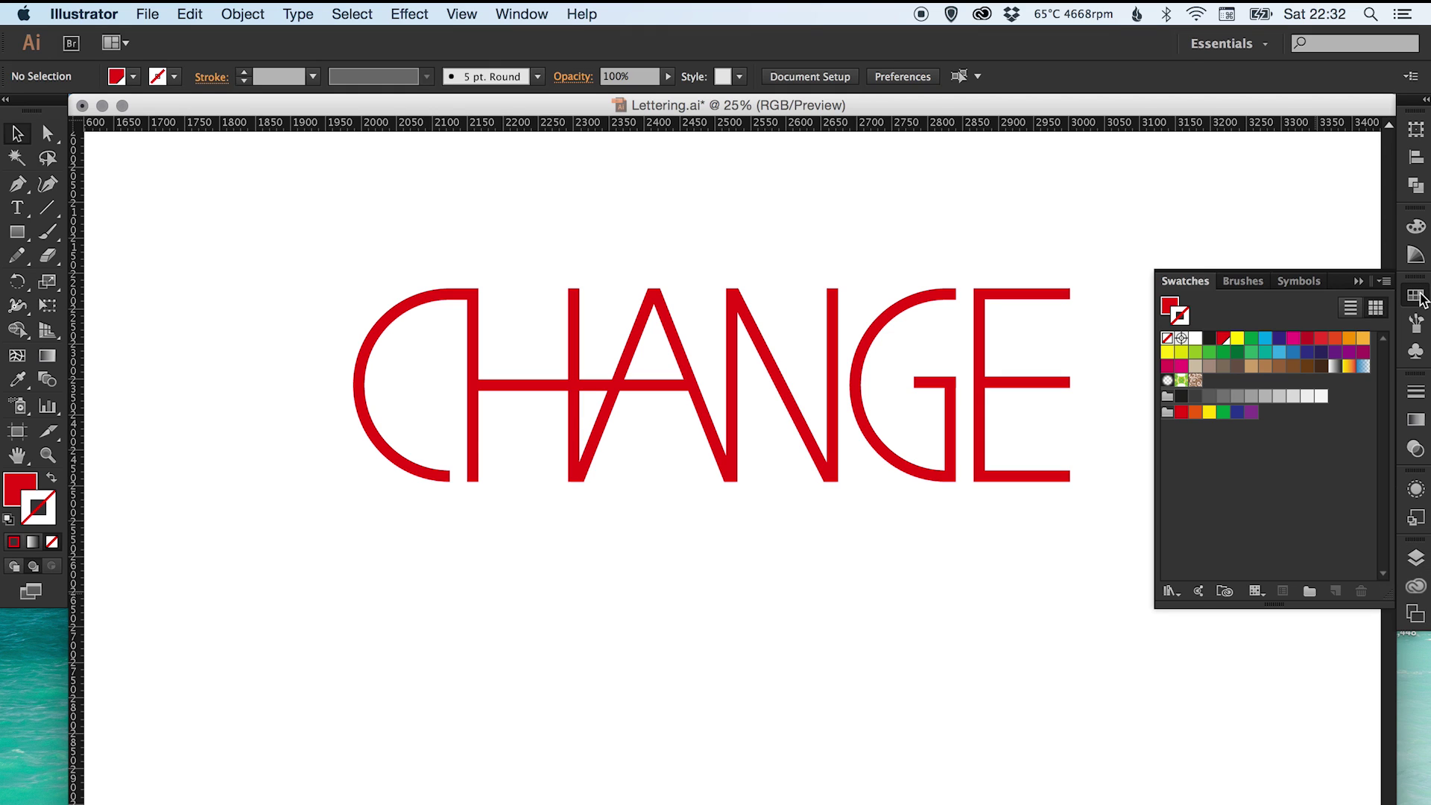
pyautogui.click(1416, 296)
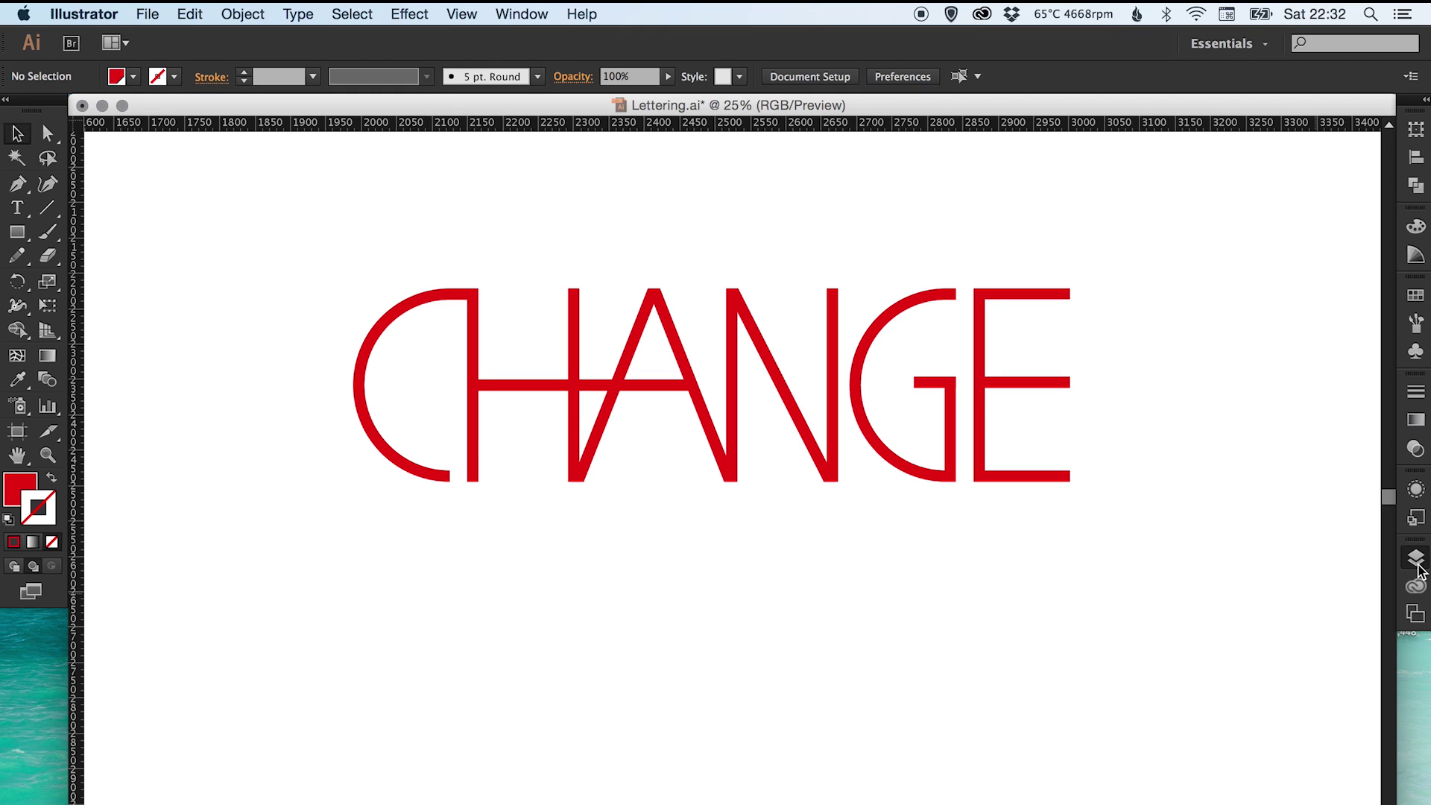
pyautogui.click(1416, 557)
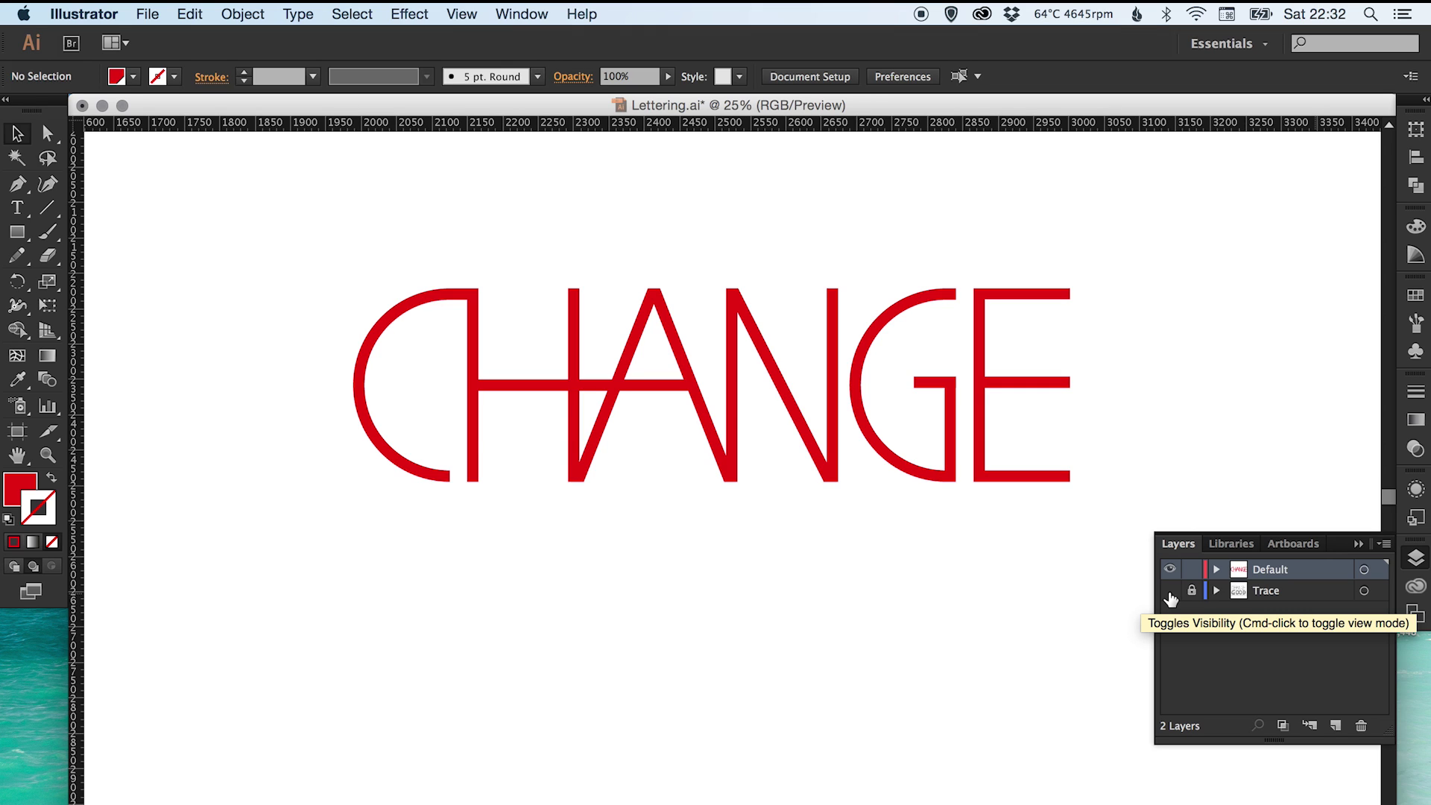
pyautogui.click(1169, 591)
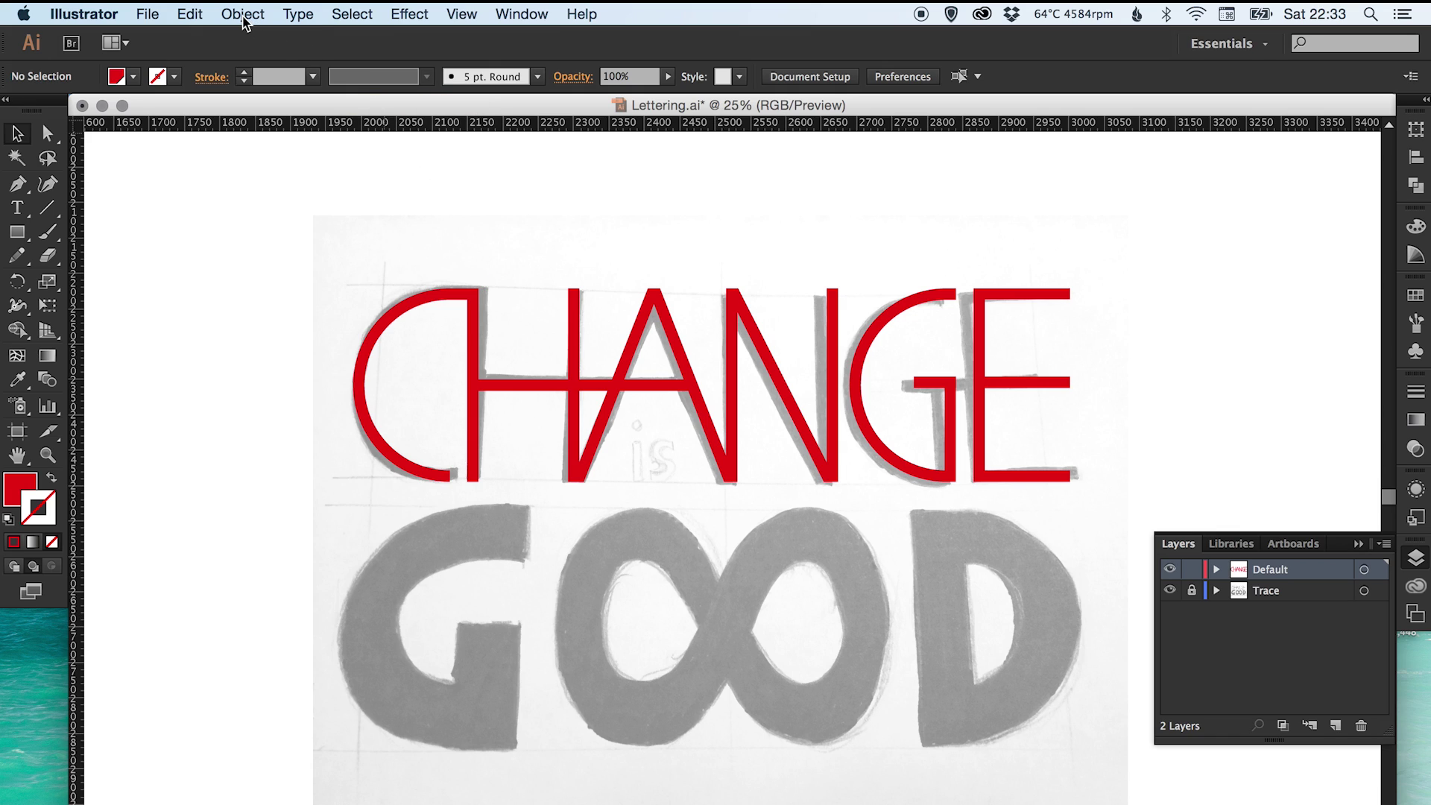
# - Insert an ∞ glyph from the Glyphs panel and set it to 72 pt
pyautogui.click(17, 208)
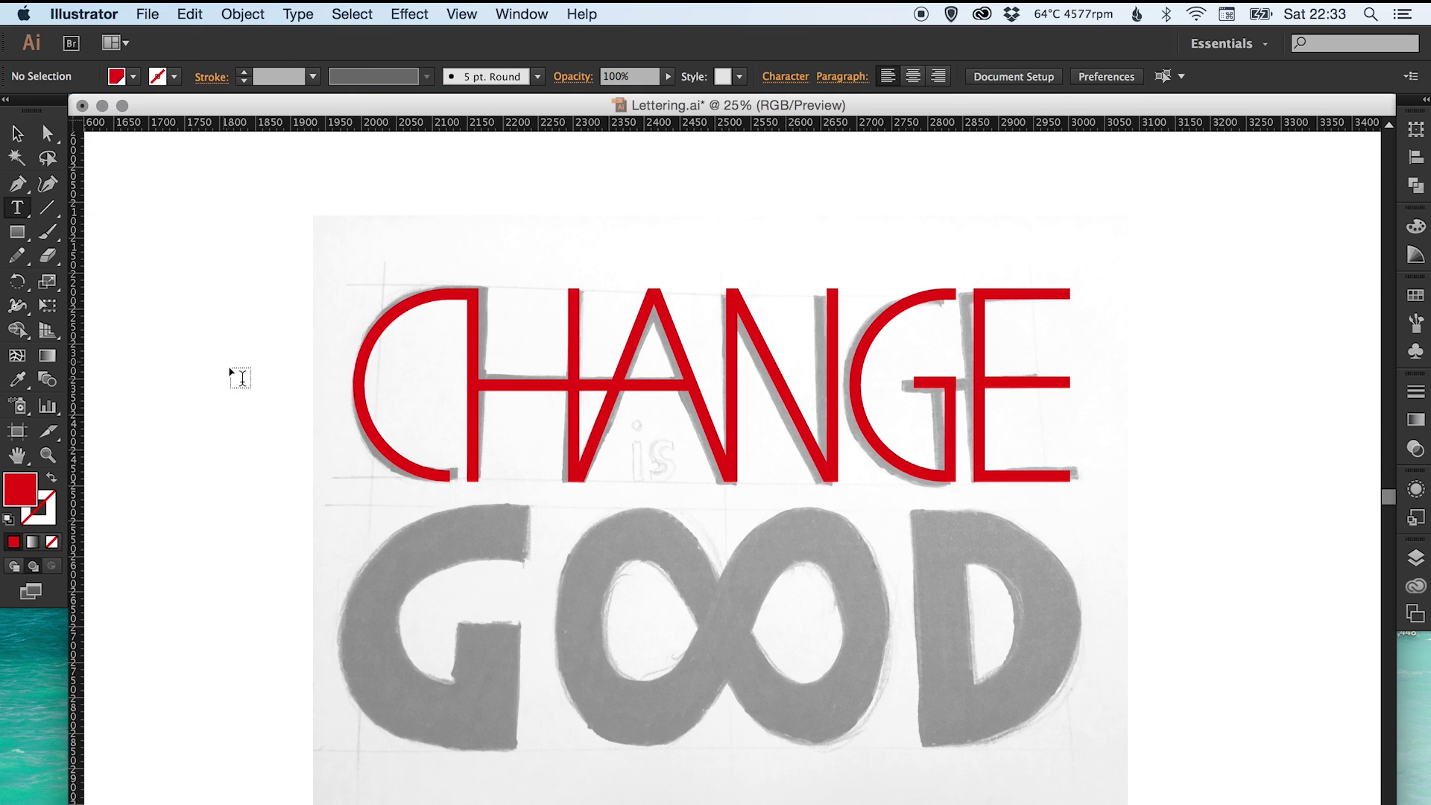
pyautogui.click(301, 15)
pyautogui.click(328, 126)
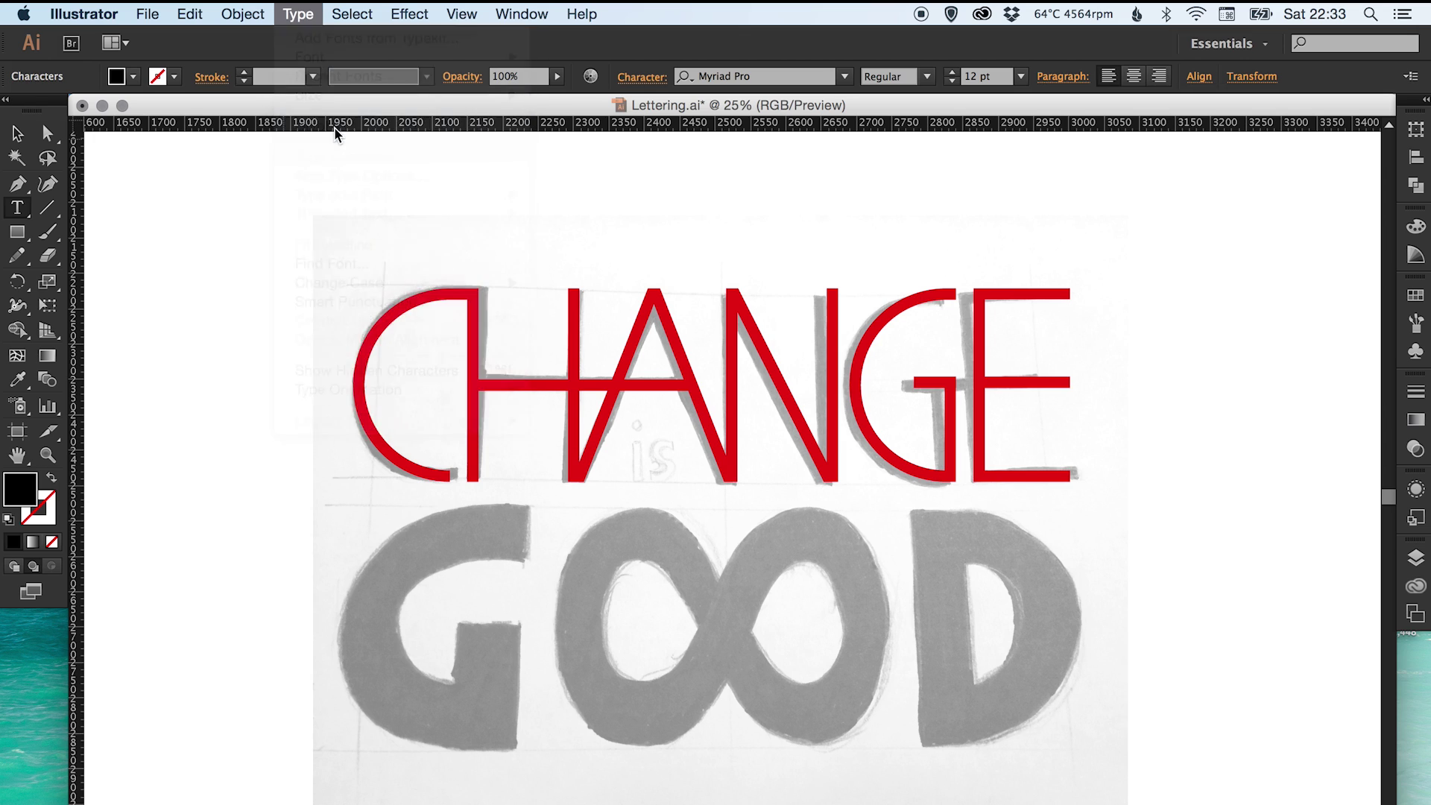
pyautogui.moveTo(481, 191); pyautogui.dragTo(470, 301)
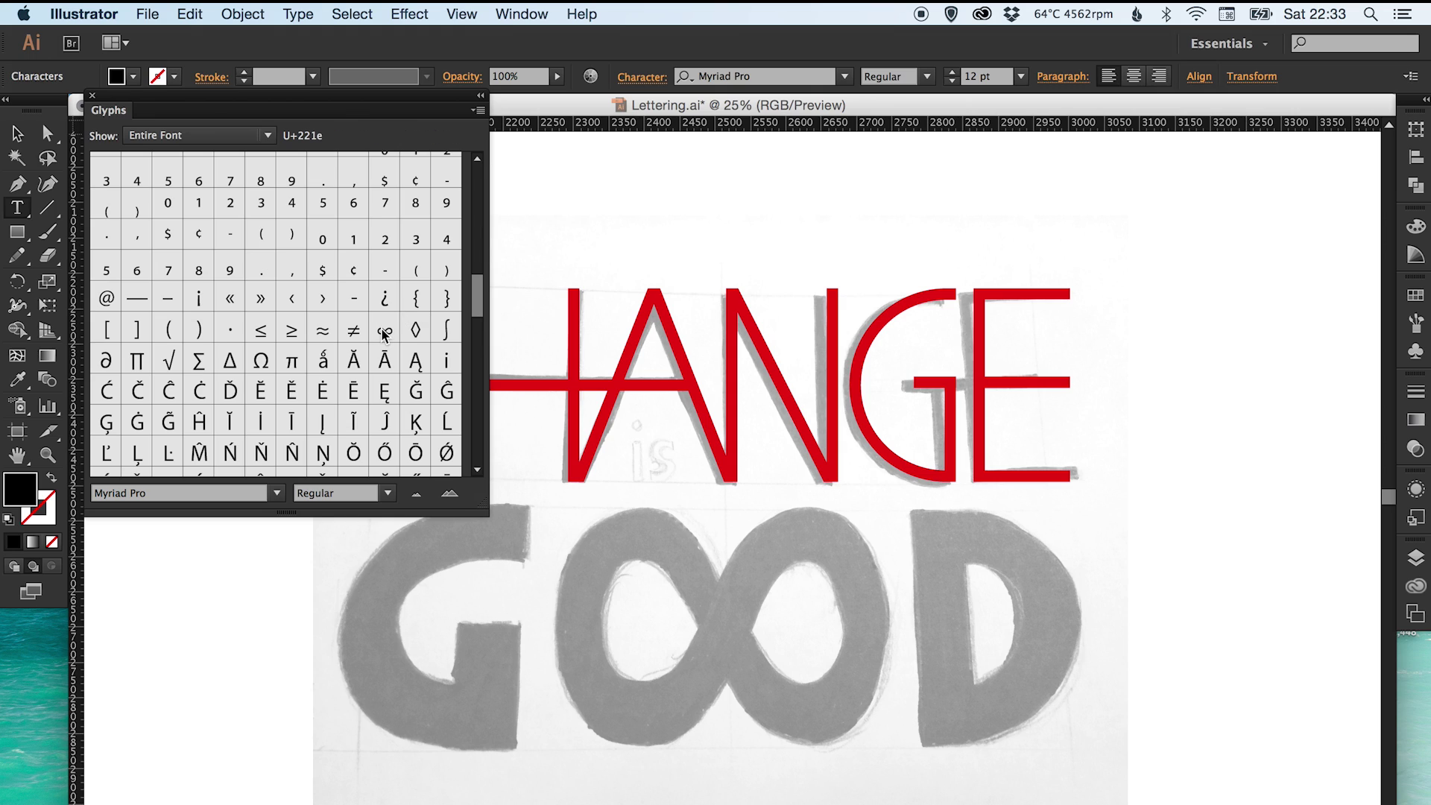
pyautogui.click(383, 333)
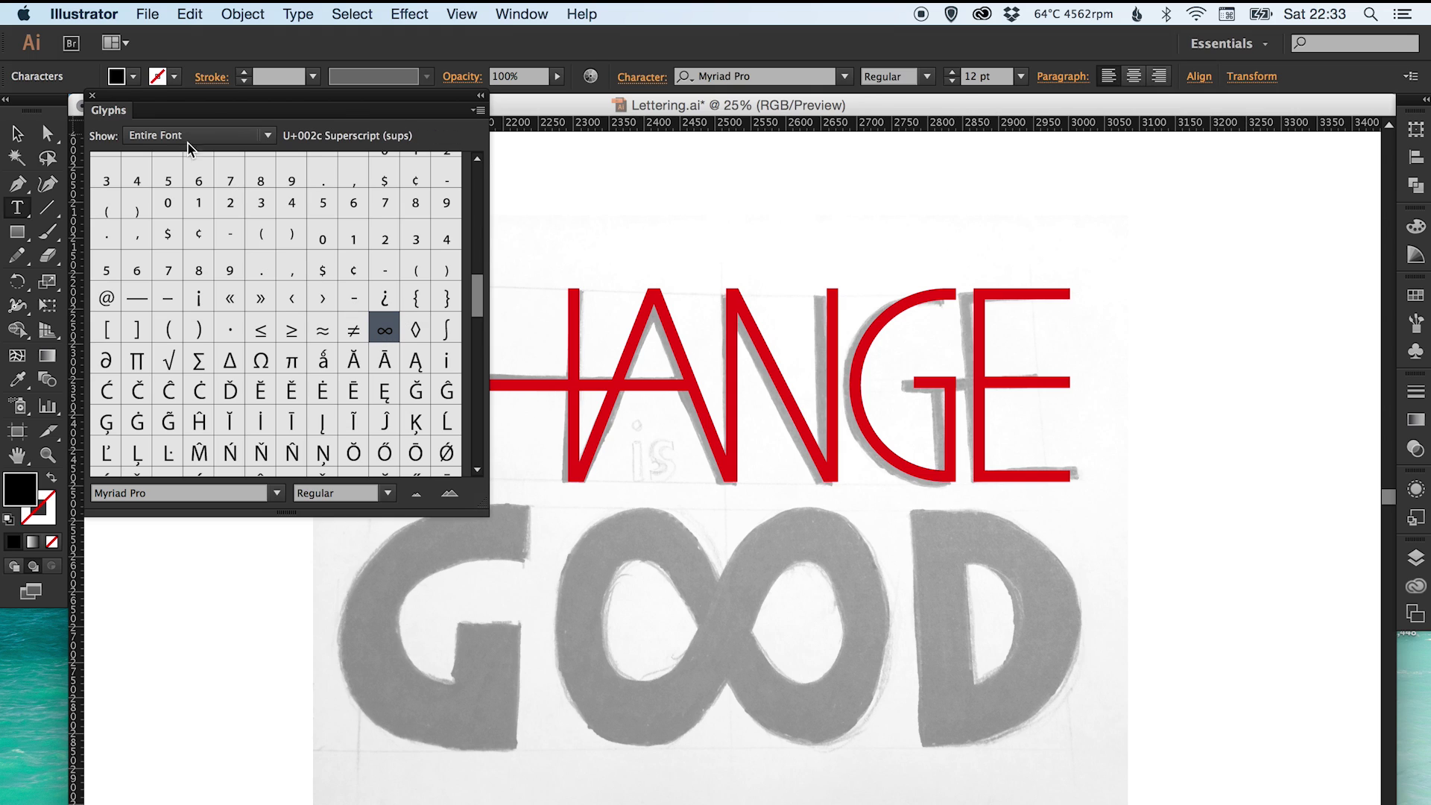
pyautogui.click(93, 96)
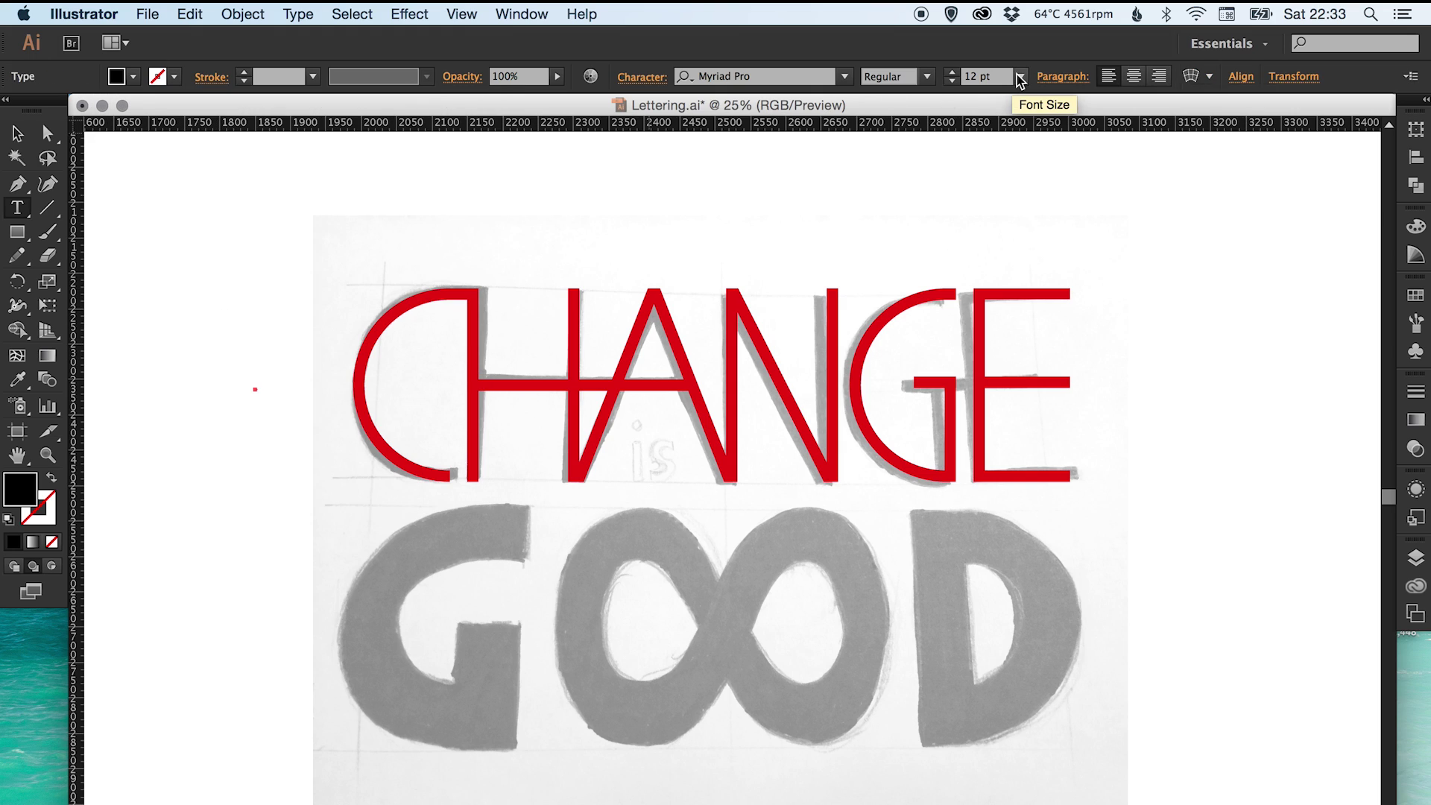
pyautogui.click(1020, 76)
pyautogui.click(1040, 438)
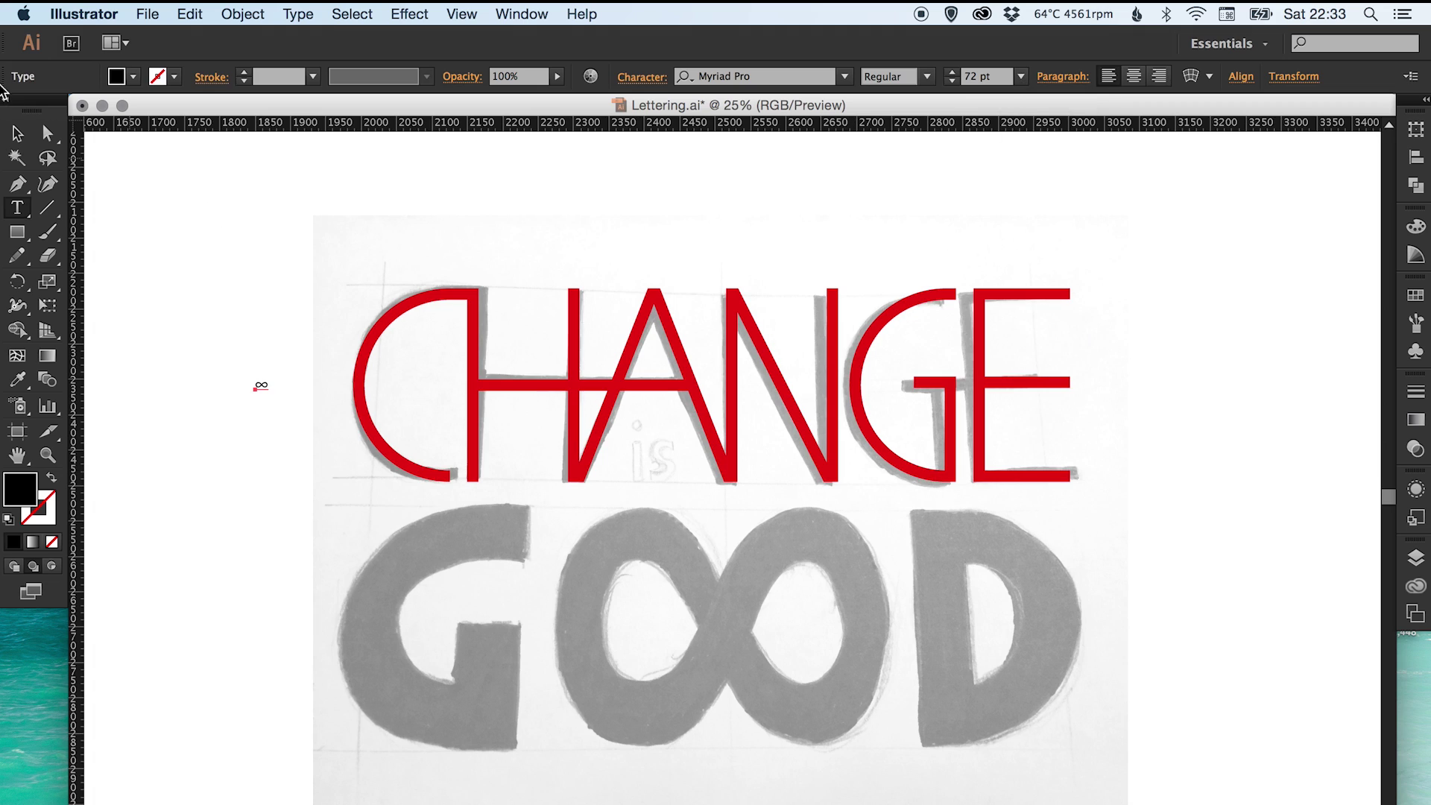
pyautogui.press('Escape')
# - Scale the infinity up greatly and move it over GOOD's OO
pyautogui.press('s')
pyautogui.moveTo(280, 425); pyautogui.dragTo(1032, 764)
pyautogui.press('v')
pyautogui.moveTo(280, 315); pyautogui.dragTo(621, 637)
pyautogui.press('s')
pyautogui.moveTo(879, 495)
pyautogui.mouseDown()
pyautogui.moveTo(1006, 335)
pyautogui.moveTo(915, 348)
pyautogui.moveTo(813, 520)
pyautogui.moveTo(957, 383)
pyautogui.moveTo(857, 492)
pyautogui.mouseUp()
# - Create outlines from the infinity text and enlarge the shape to about 184%
pyautogui.press('v')
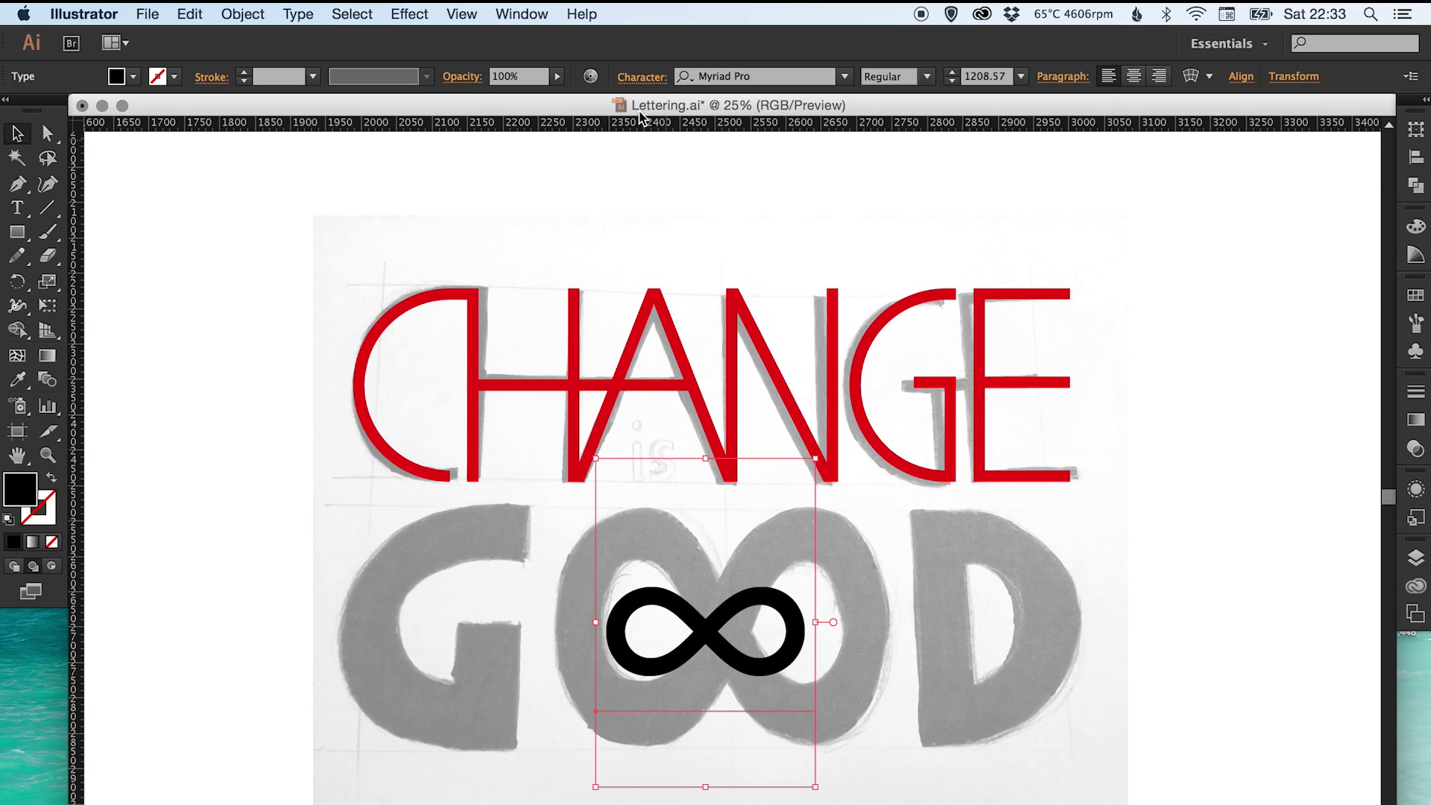
pyautogui.click(242, 14)
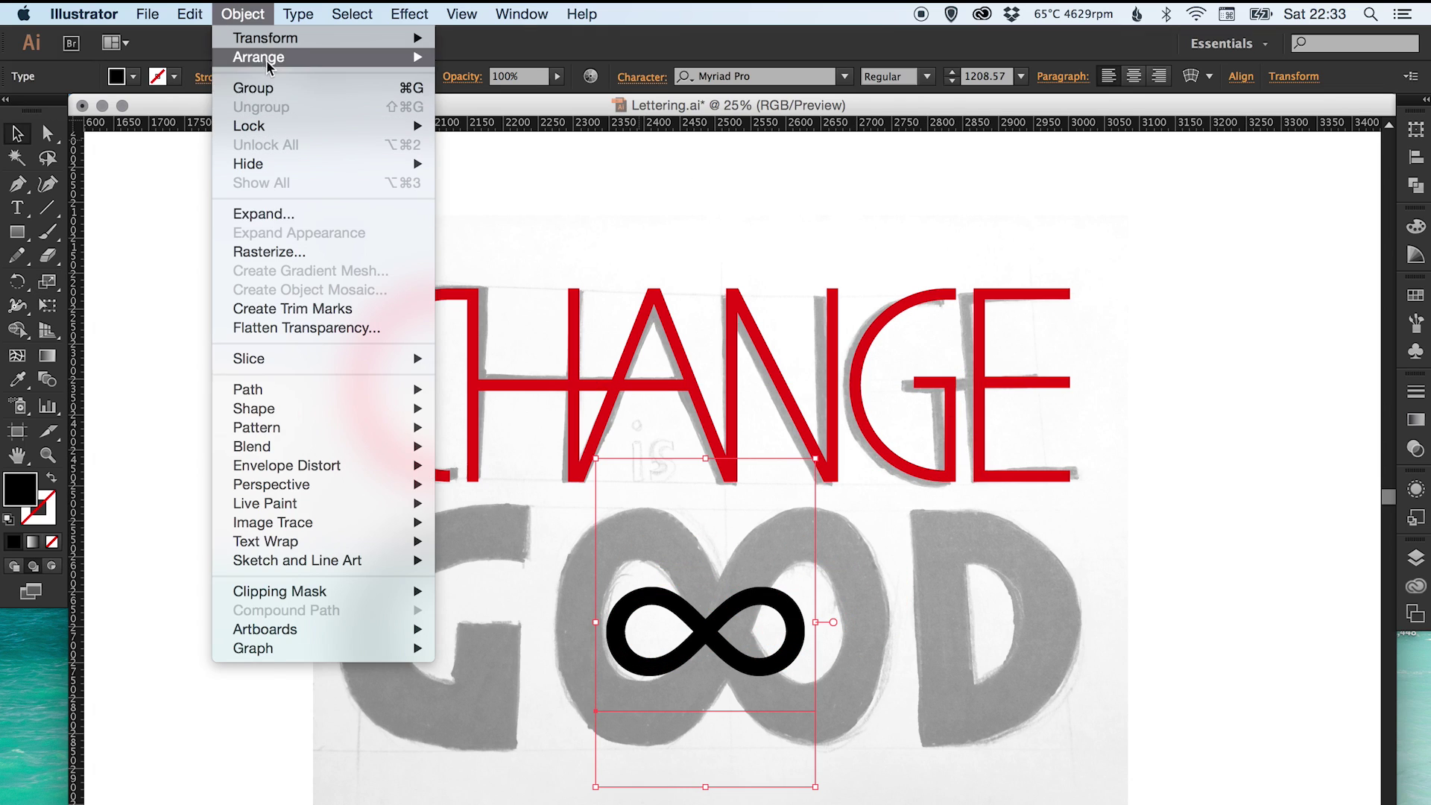
pyautogui.moveTo(298, 14)
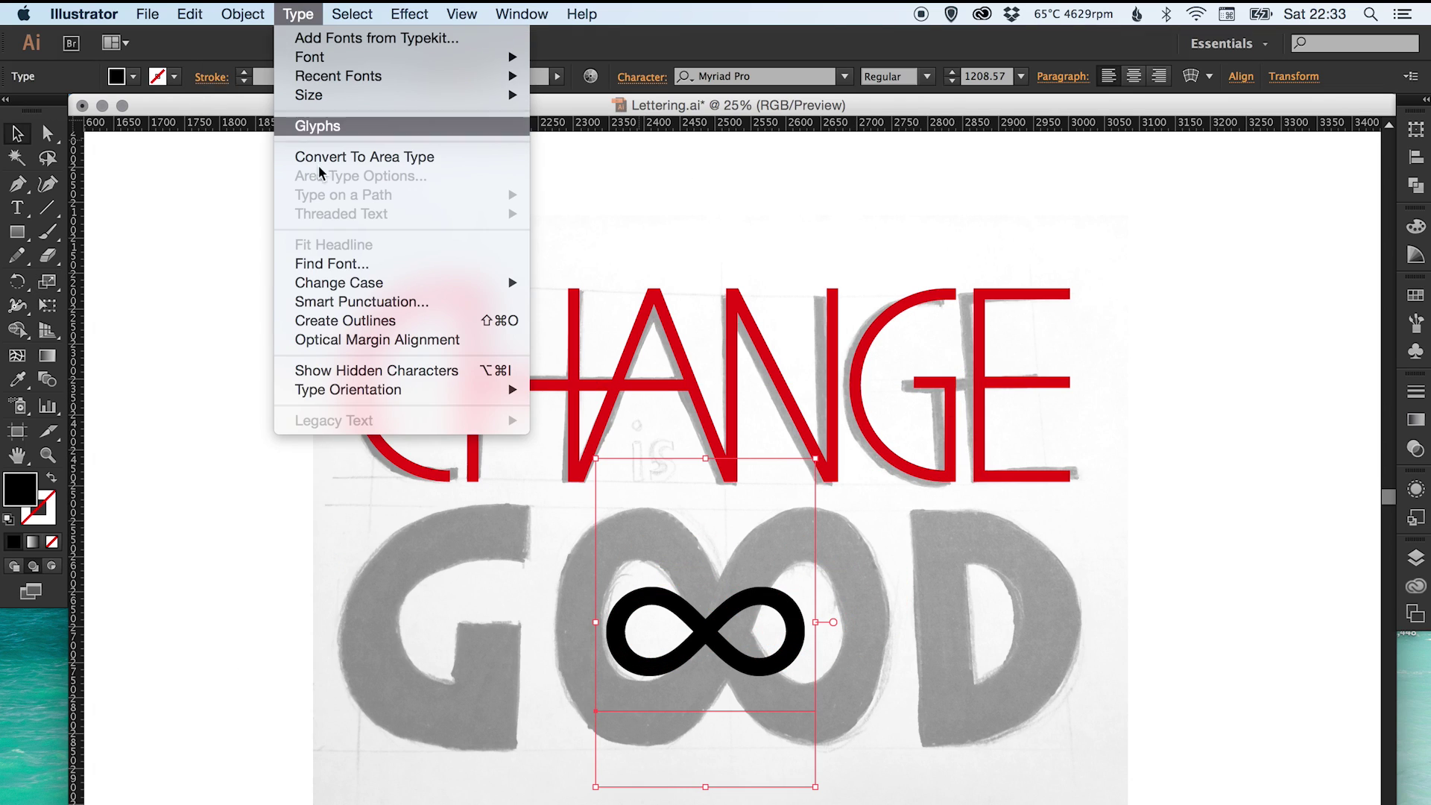
pyautogui.click(417, 322)
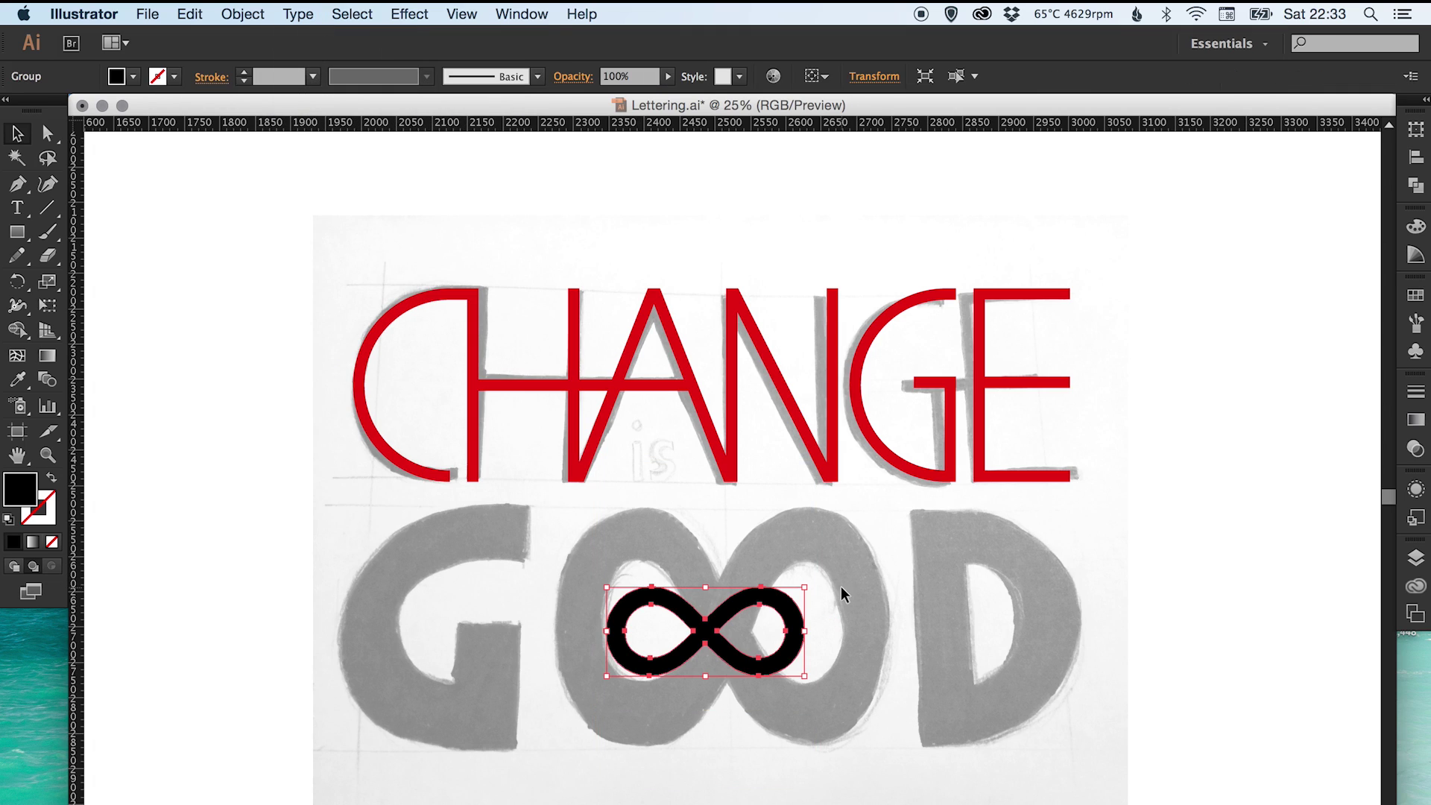
pyautogui.press('s')
pyautogui.moveTo(818, 558); pyautogui.dragTo(879, 476)
# - Stretch the infinity taller, narrow its sides, and nudge it into place over the OO
pyautogui.press('v')
pyautogui.moveTo(708, 549); pyautogui.dragTo(708, 508)
pyautogui.moveTo(668, 565); pyautogui.dragTo(694, 564)
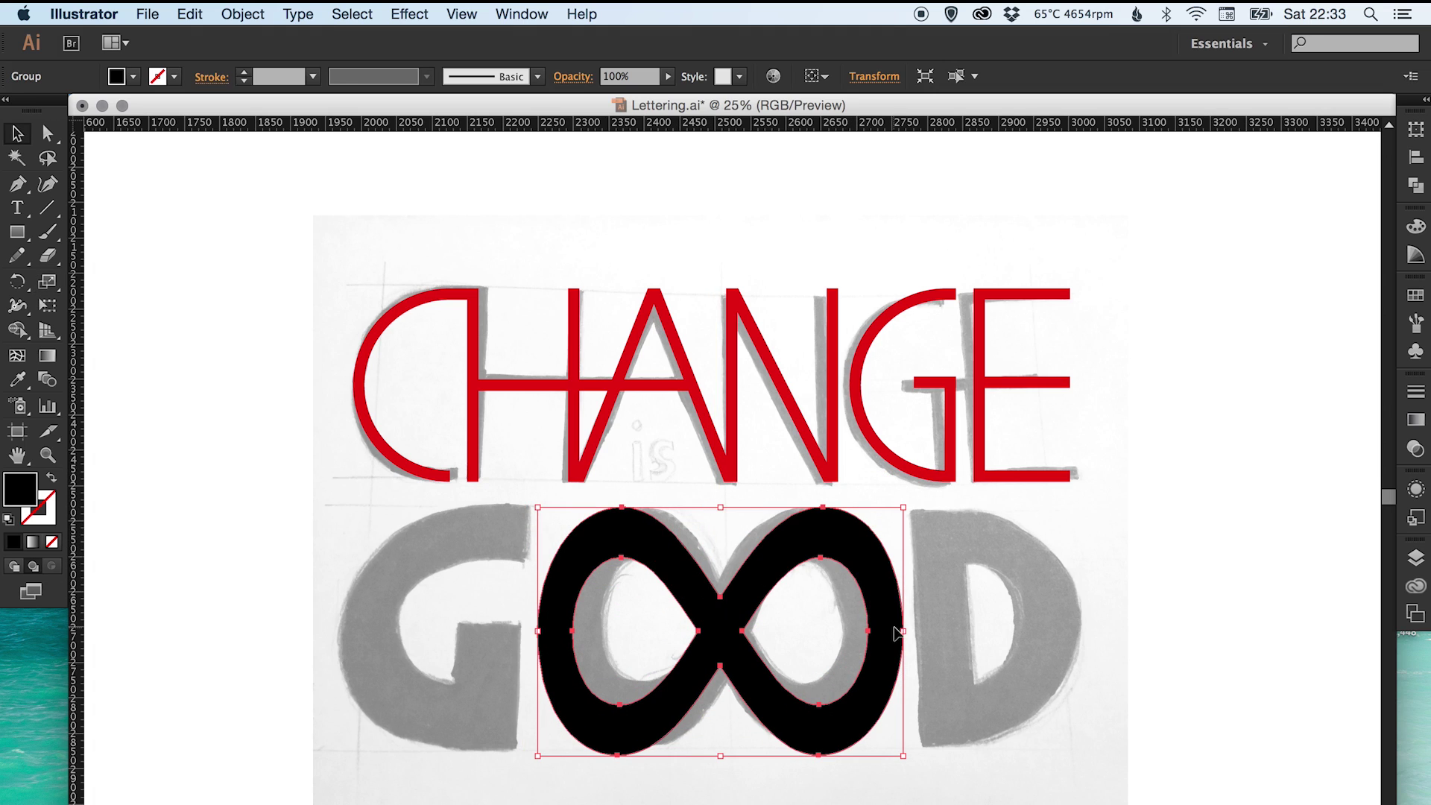
pyautogui.moveTo(903, 633); pyautogui.dragTo(884, 633)
pyautogui.click(1223, 482)
pyautogui.click(553, 622)
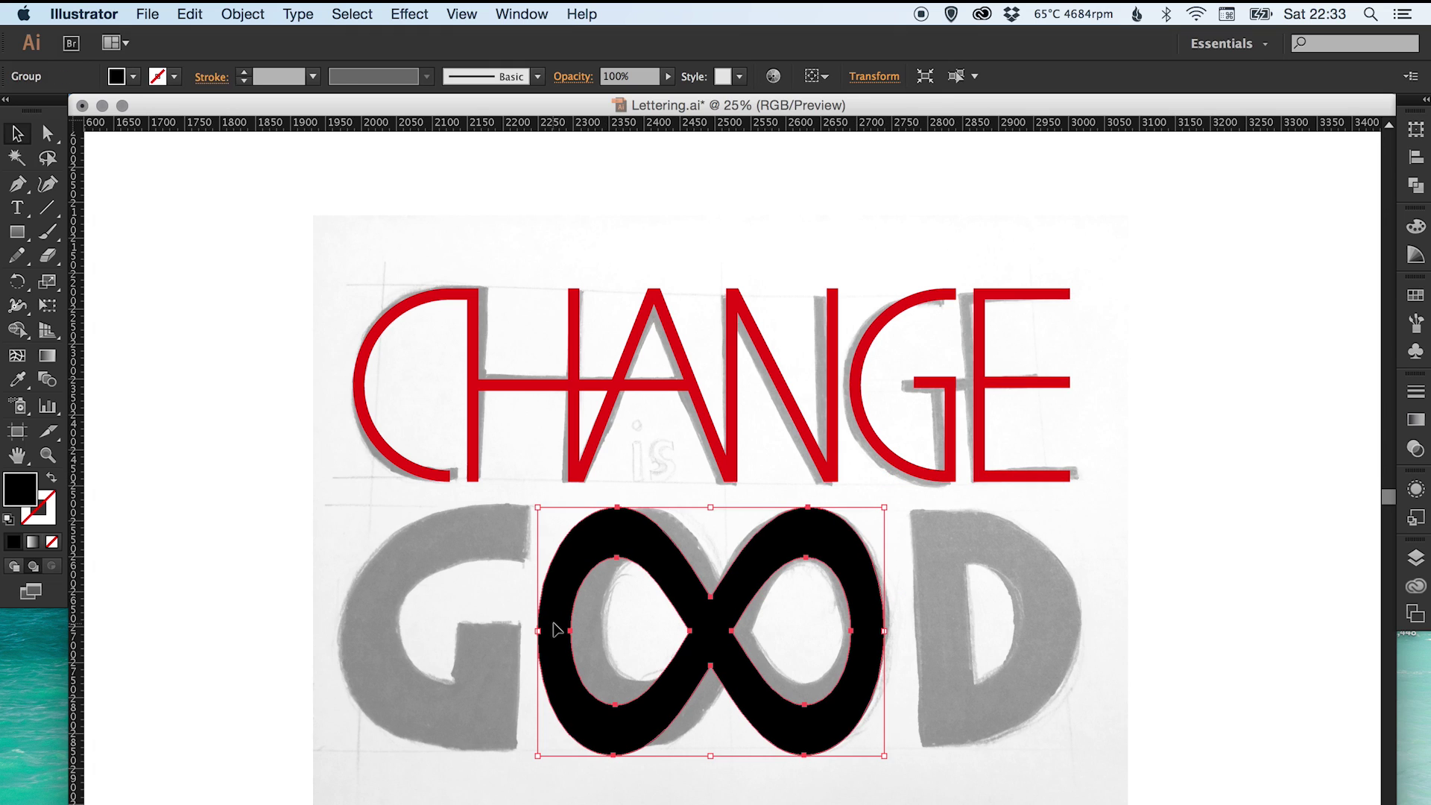
pyautogui.moveTo(538, 631); pyautogui.dragTo(559, 632)
pyautogui.click(883, 602)
pyautogui.moveTo(735, 637); pyautogui.dragTo(730, 639)
pyautogui.click(887, 607)
pyautogui.click(712, 626)
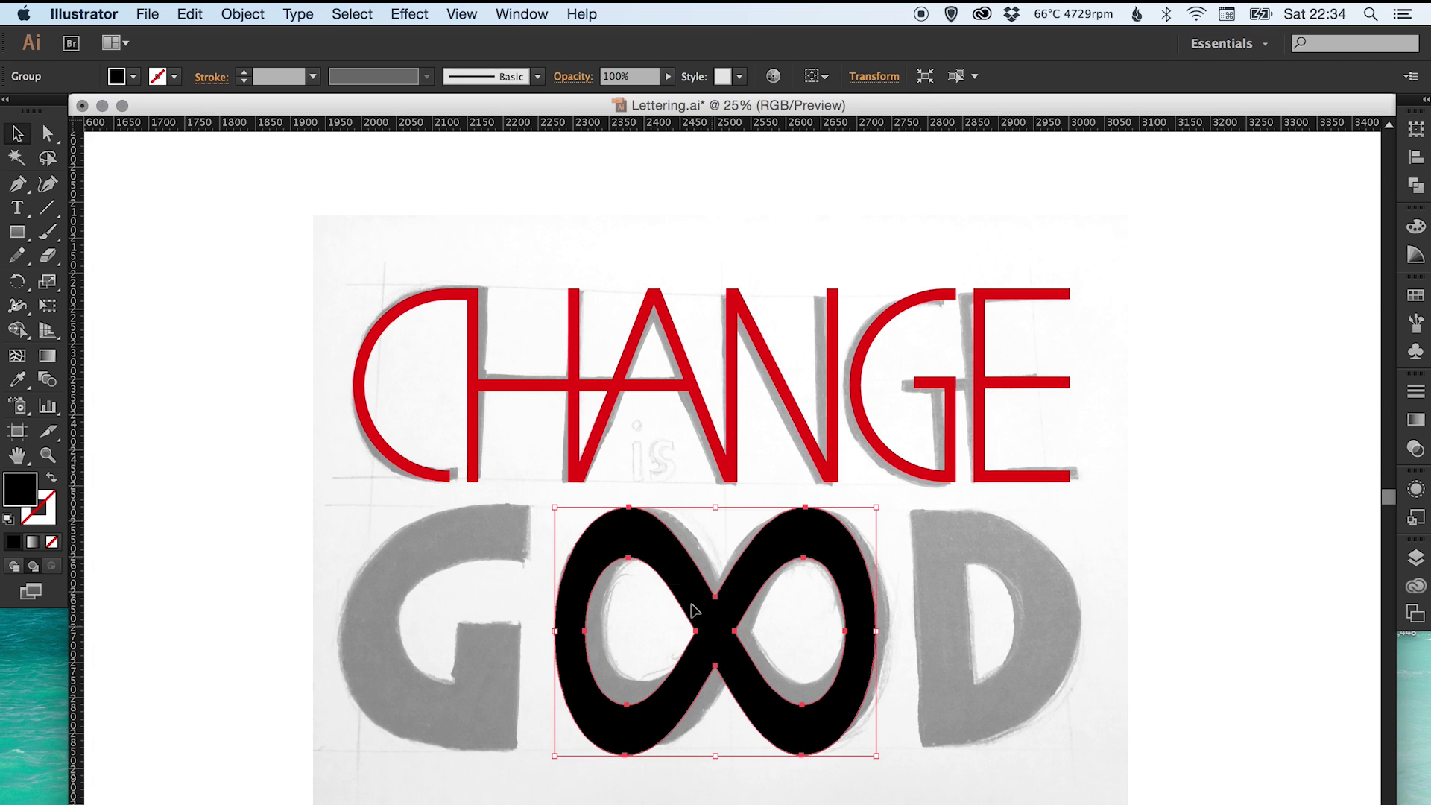
# - Give the infinity a black 4 pt stroke
pyautogui.click(38, 510)
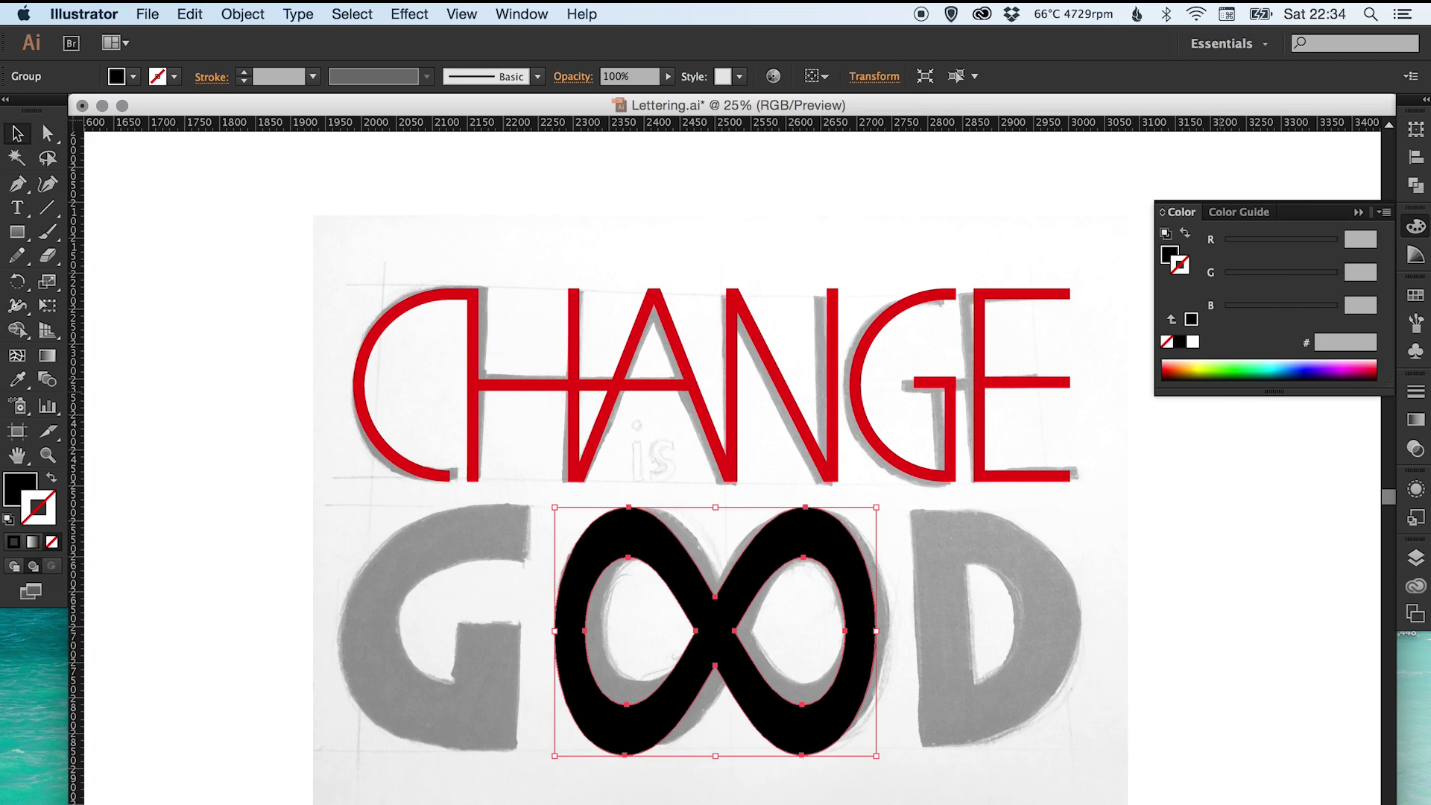
pyautogui.click(1416, 391)
pyautogui.click(1236, 399)
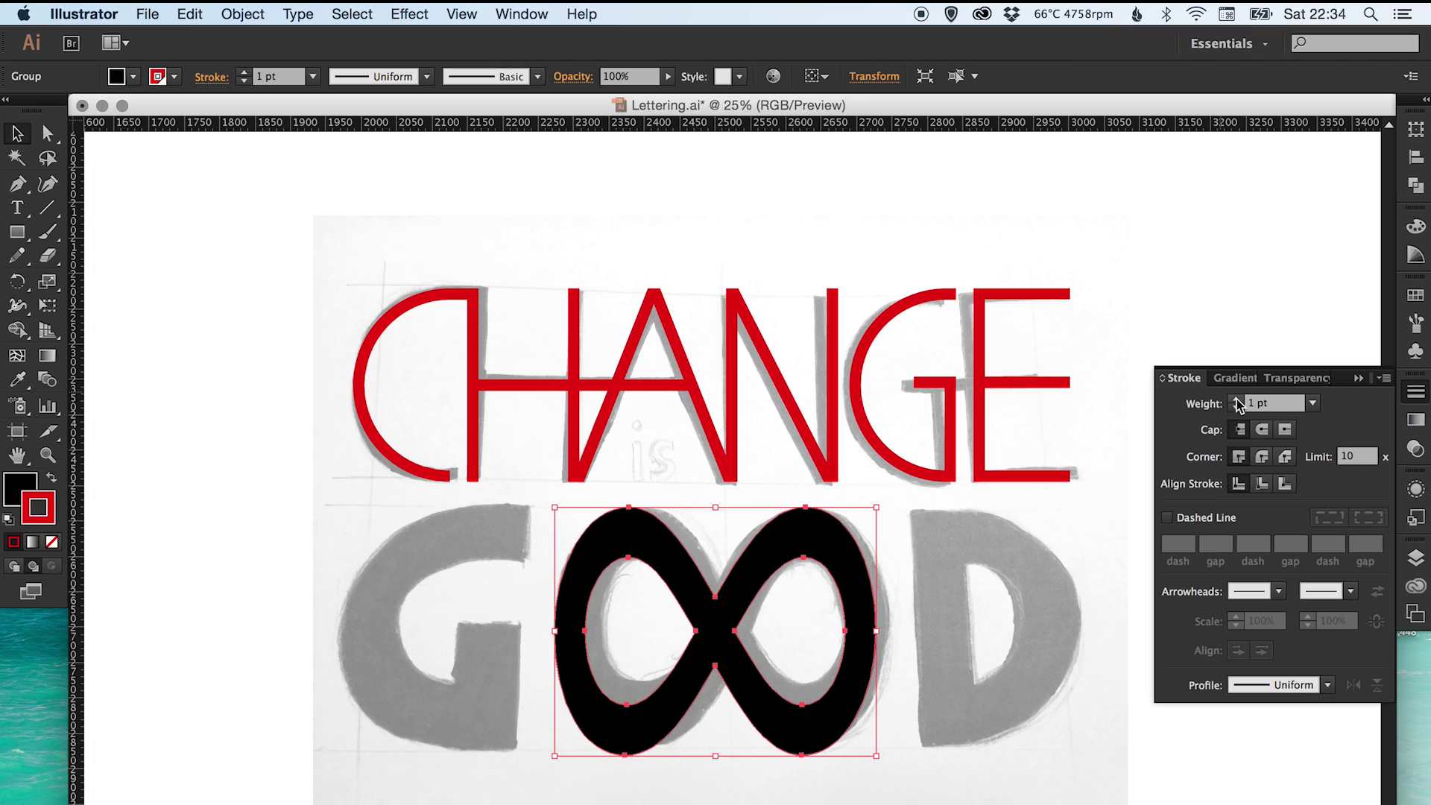
pyautogui.click(1236, 399)
pyautogui.click(1236, 400)
pyautogui.click(1415, 295)
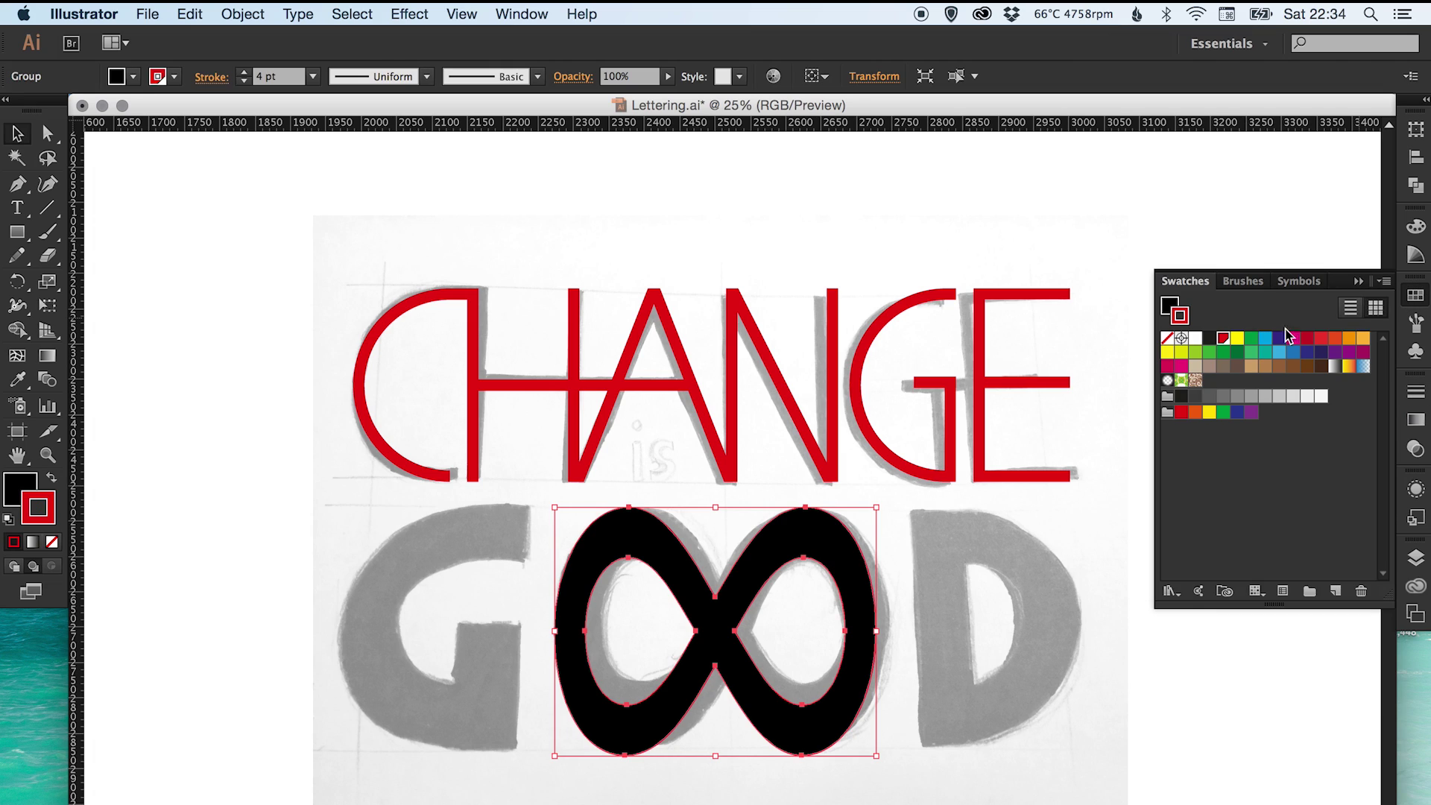
pyautogui.doubleClick(1209, 341)
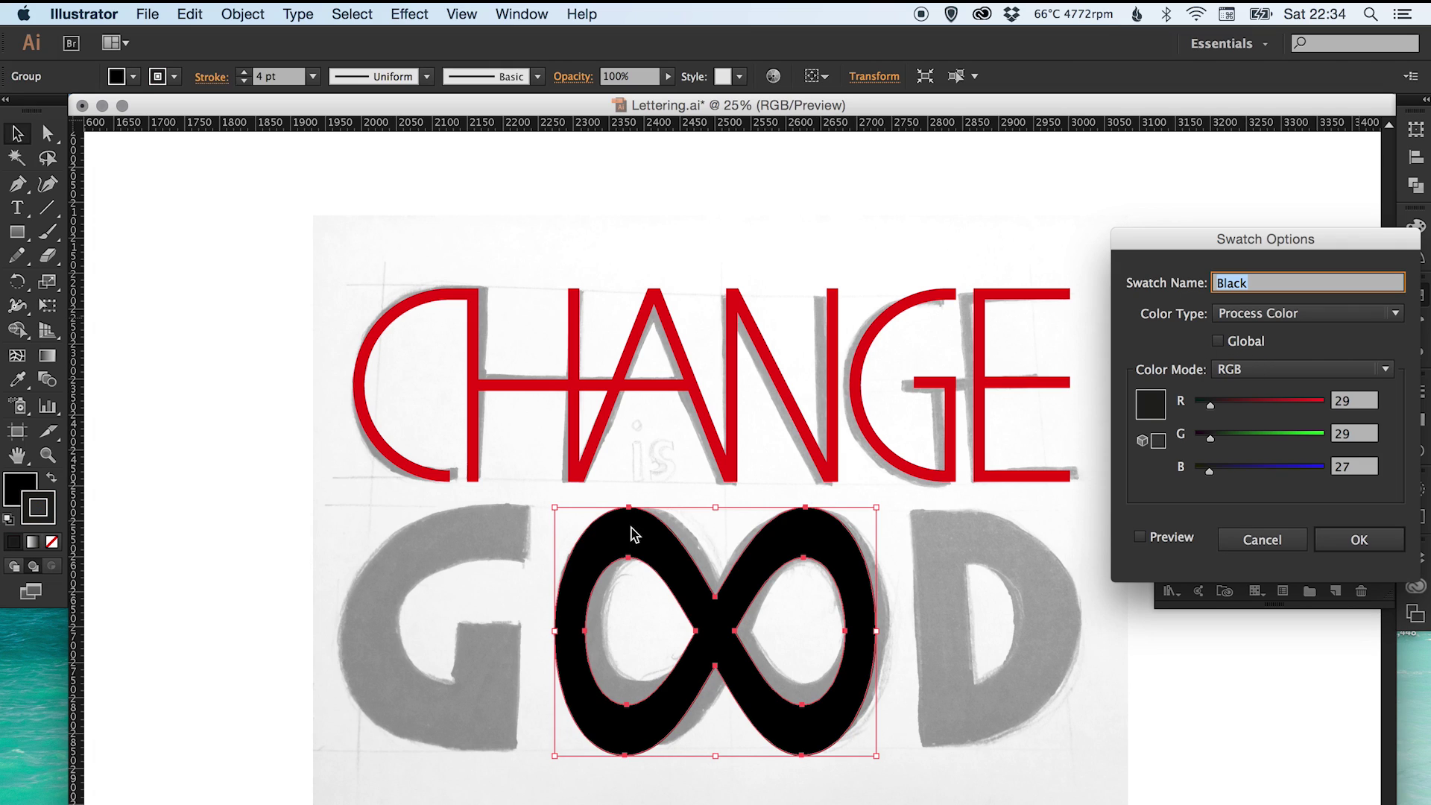
pyautogui.click(1359, 539)
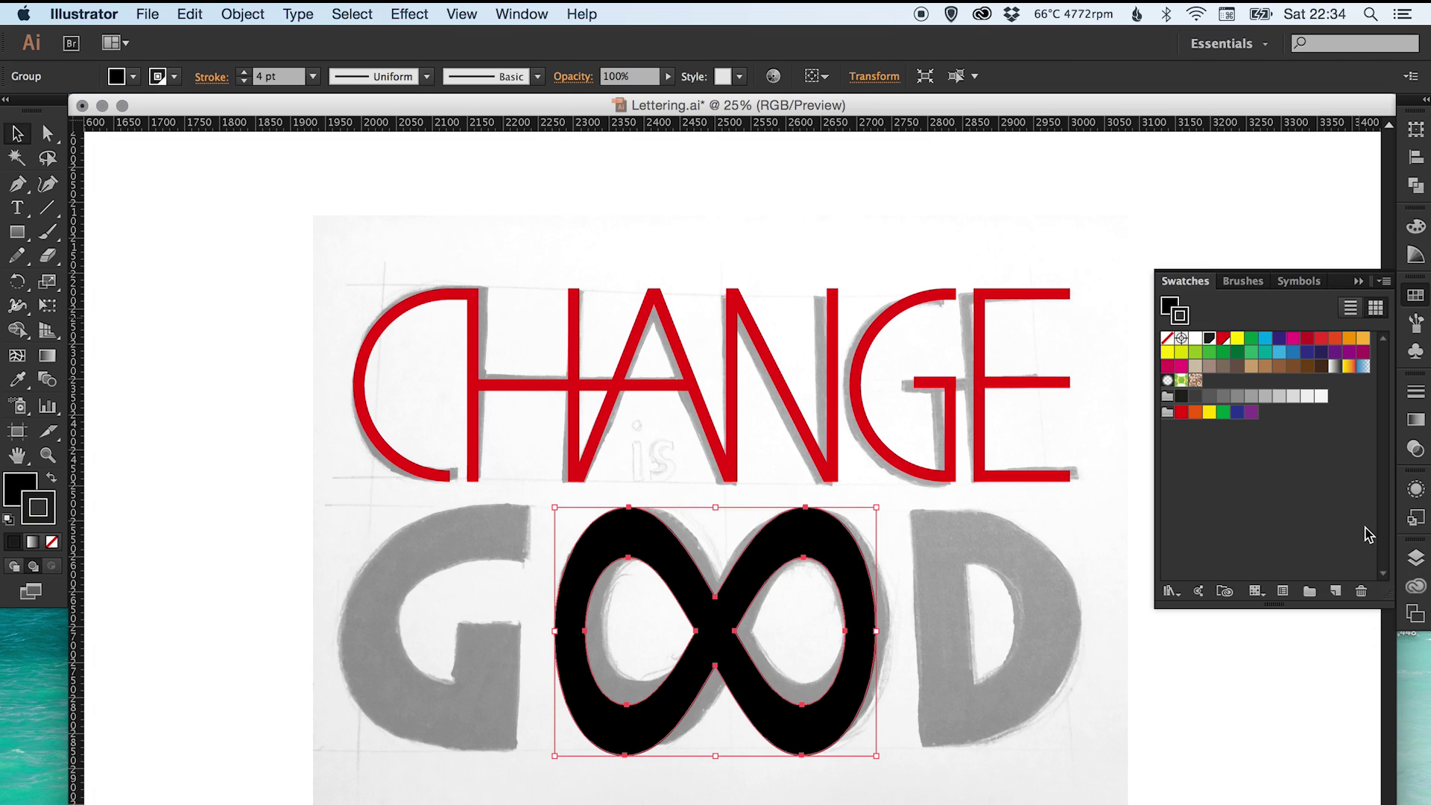
# - Thicken the infinity's stroke to 28 pt, aligned to the outside
pyautogui.click(1416, 391)
pyautogui.click(1237, 398)
pyautogui.click(1237, 398)
pyautogui.click(1237, 398)
pyautogui.click(1237, 398)
pyautogui.click(1237, 398)
pyautogui.click(1237, 399)
pyautogui.click(1285, 483)
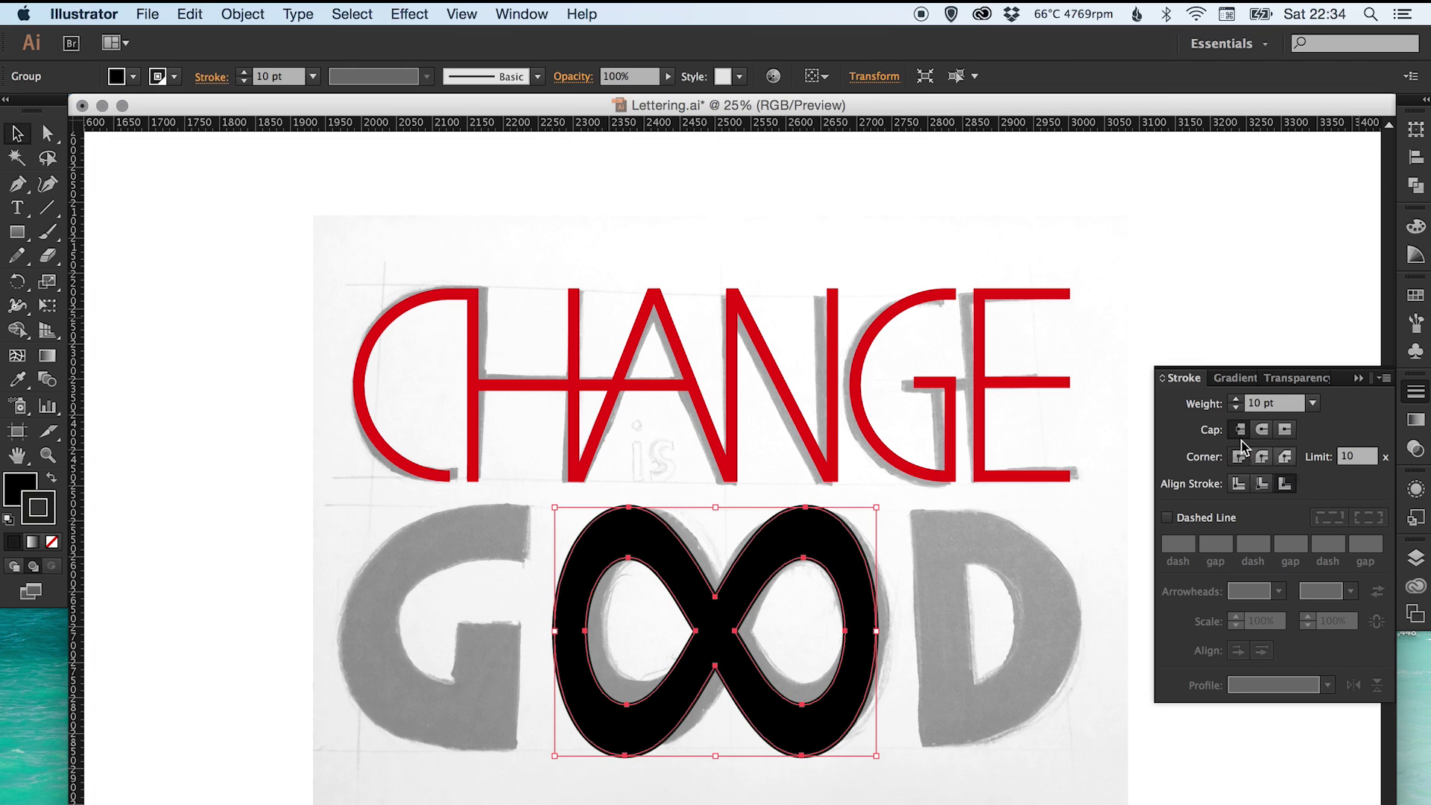
pyautogui.click(1237, 399)
pyautogui.click(1237, 398)
pyautogui.click(1236, 398)
pyautogui.click(1236, 399)
pyautogui.click(1237, 398)
pyautogui.click(1237, 398)
pyautogui.click(1237, 398)
pyautogui.click(1237, 399)
pyautogui.click(1237, 399)
pyautogui.click(1237, 398)
pyautogui.click(1237, 399)
pyautogui.click(1237, 398)
pyautogui.click(1237, 399)
pyautogui.click(1237, 399)
pyautogui.click(961, 644)
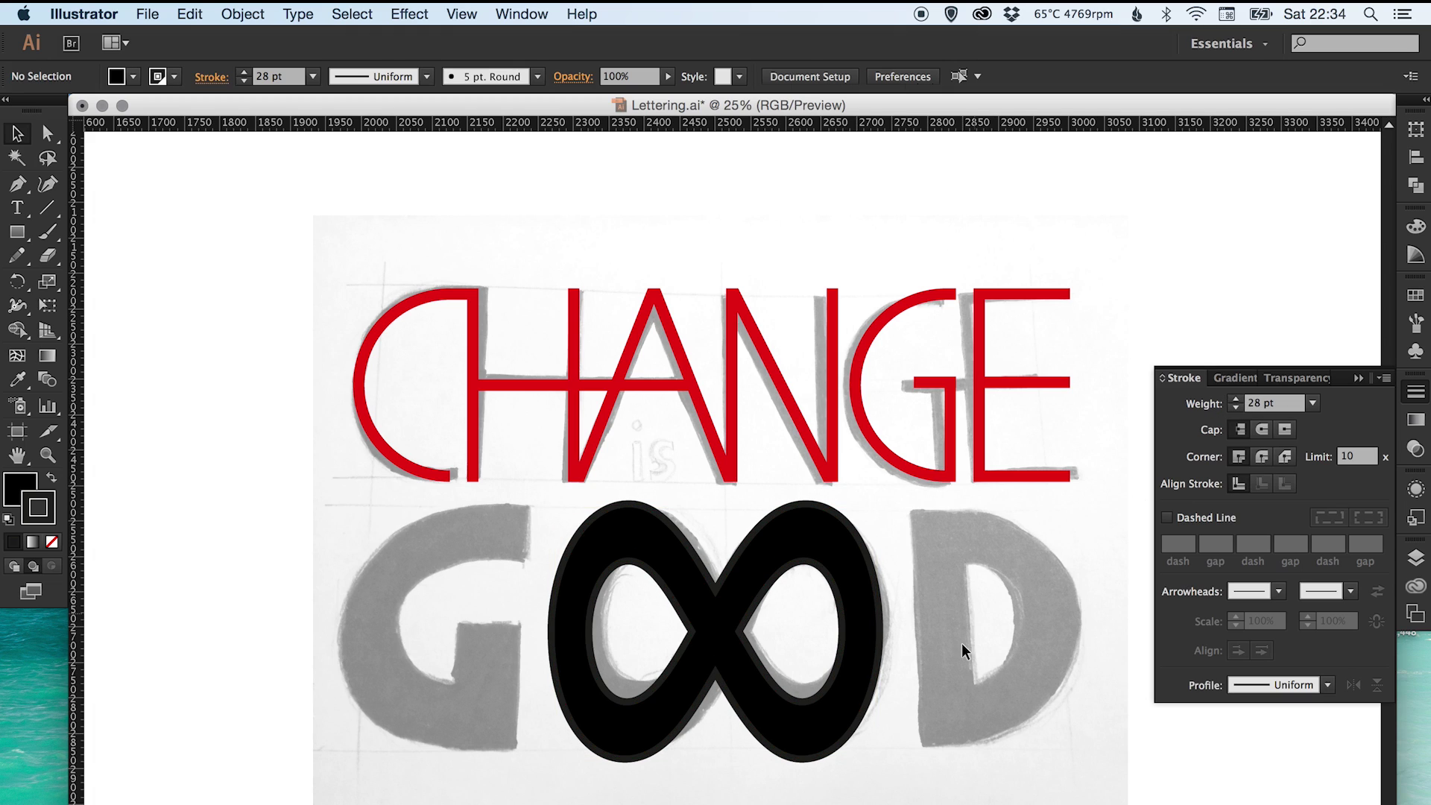
# - Fit the thick infinity to the sketched OO and expand its appearance into shapes
pyautogui.click(857, 669)
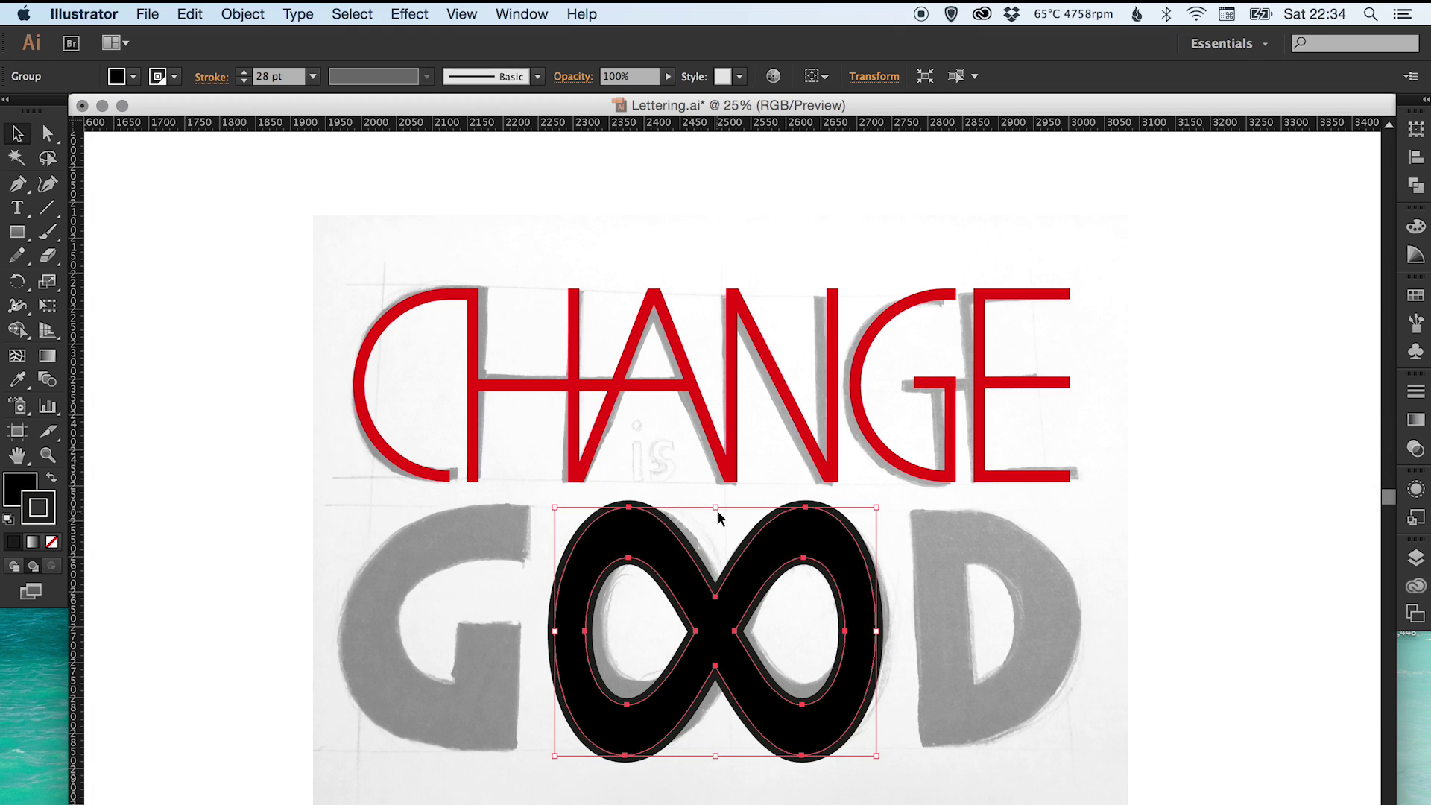
pyautogui.moveTo(718, 511); pyautogui.dragTo(811, 562)
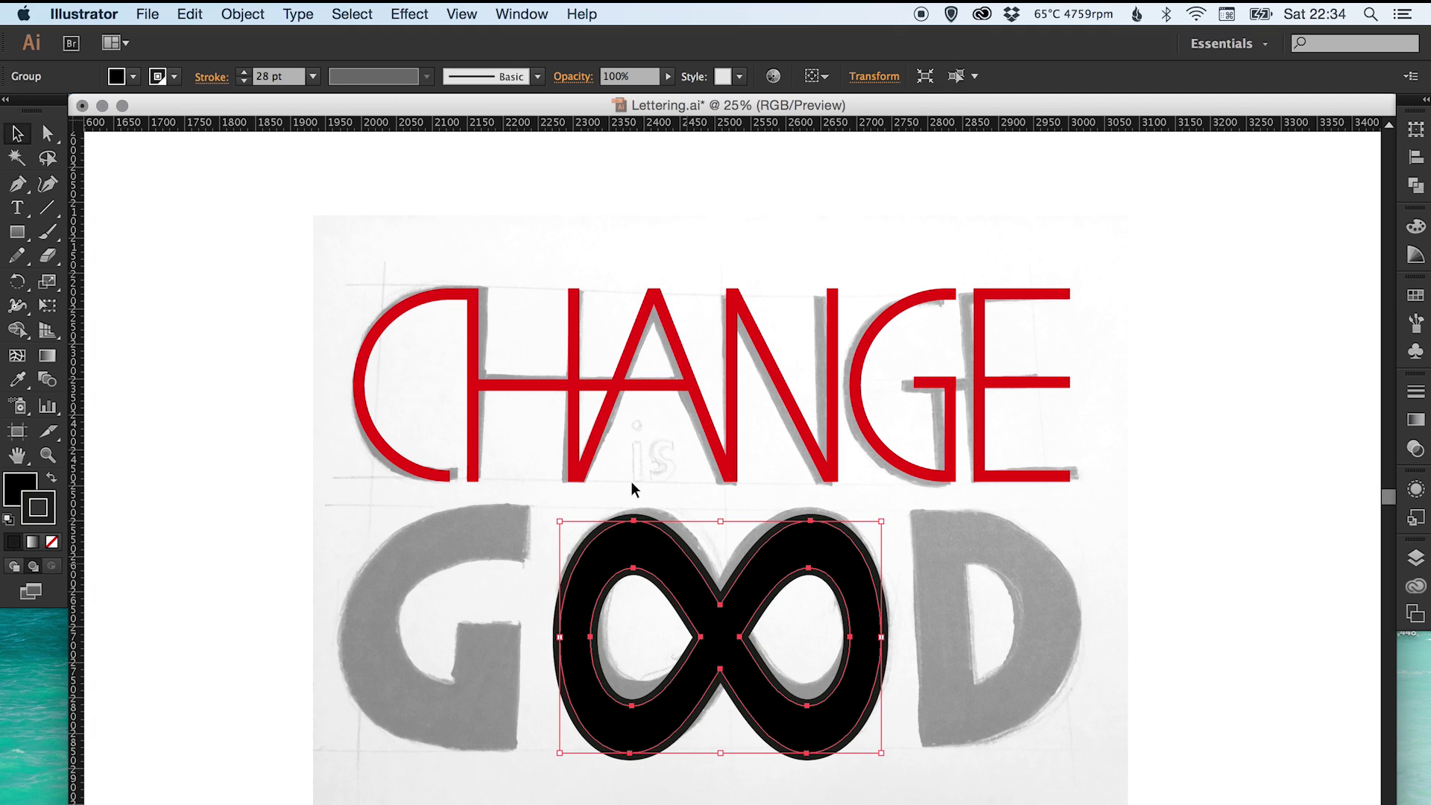
pyautogui.click(266, 14)
pyautogui.click(273, 232)
# - Merge the outlined infinity pieces into one shape with Pathfinder Unite
pyautogui.click(254, 12)
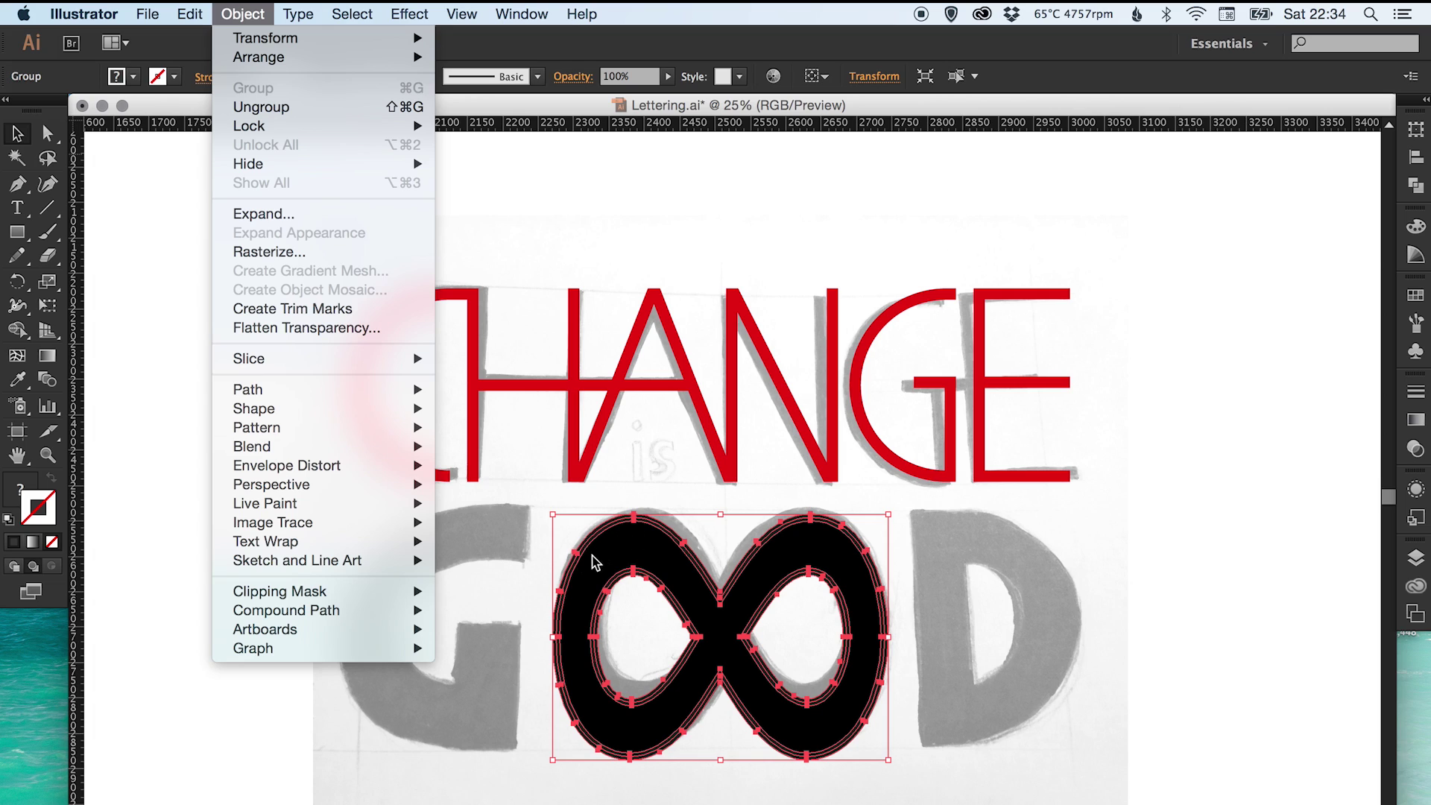
pyautogui.moveTo(317, 384)
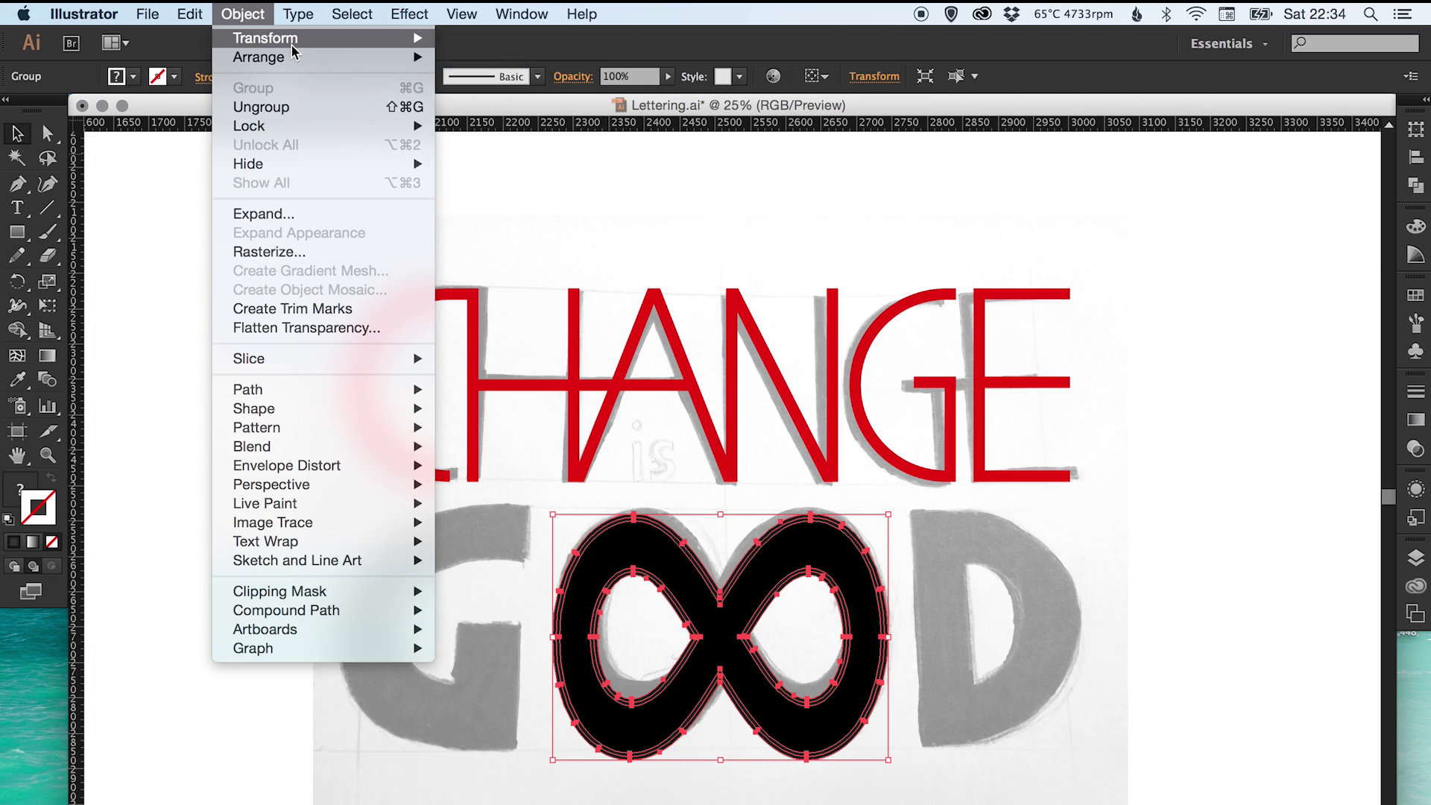
pyautogui.moveTo(293, 51)
pyautogui.moveTo(345, 11)
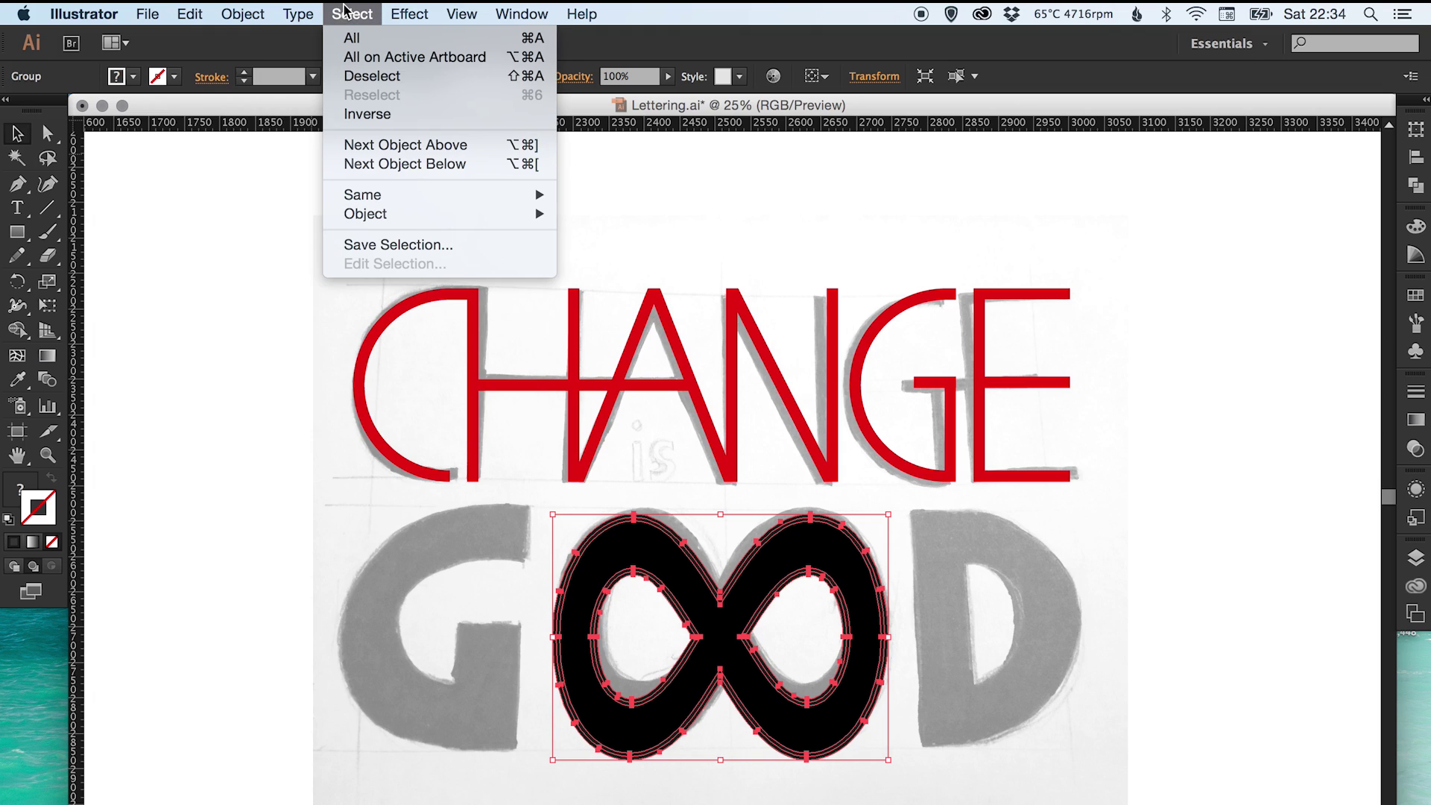
pyautogui.moveTo(251, 10)
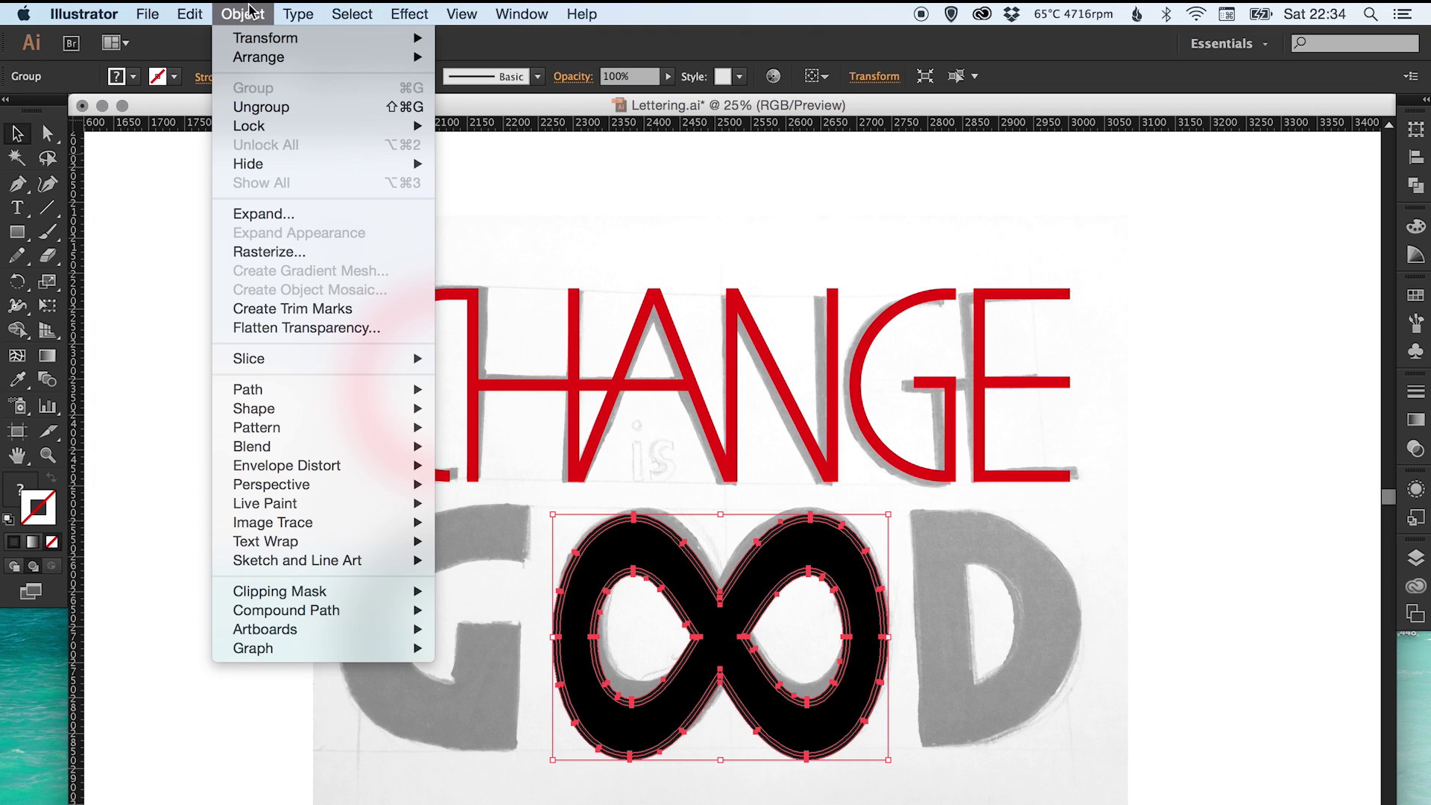
pyautogui.click(261, 108)
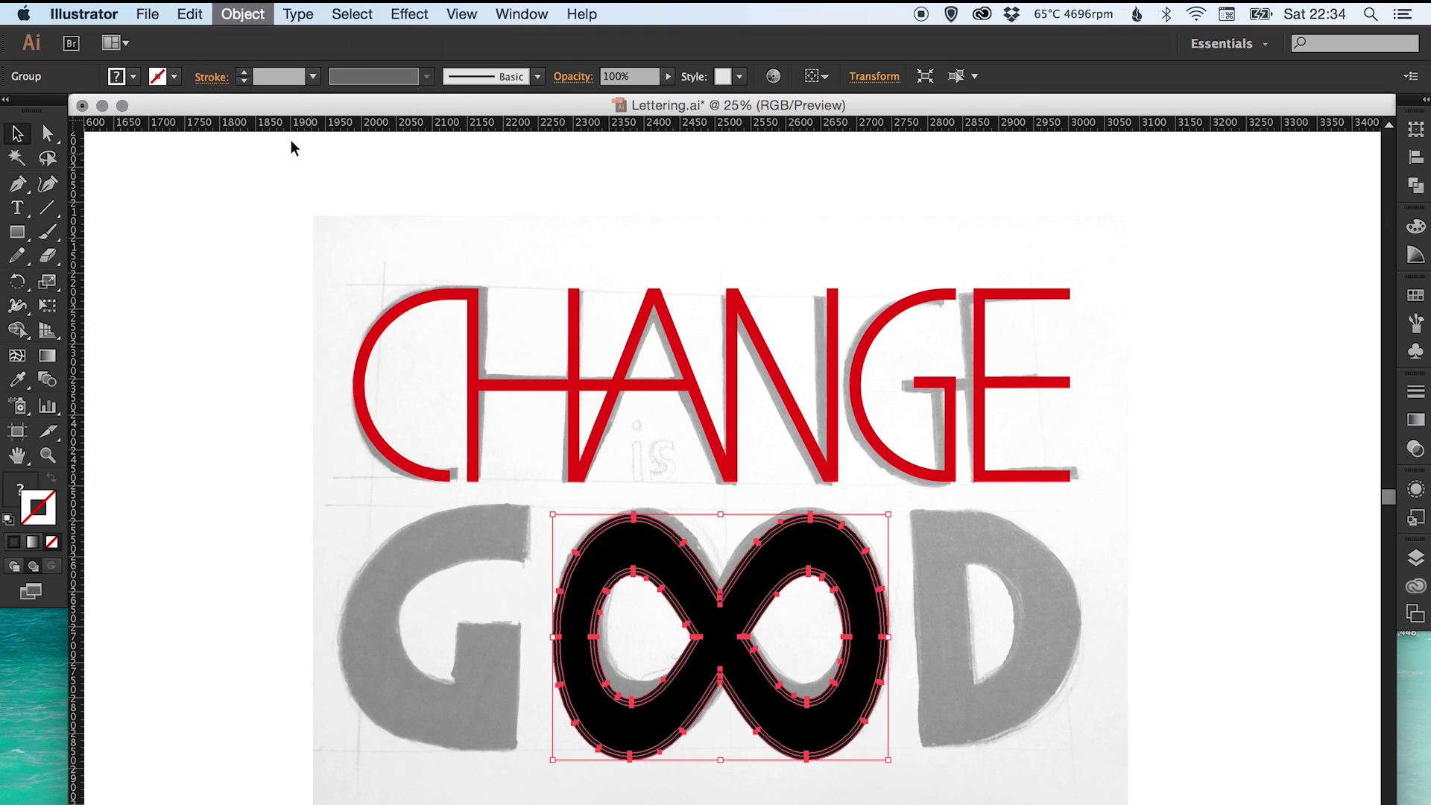
pyautogui.click(1415, 186)
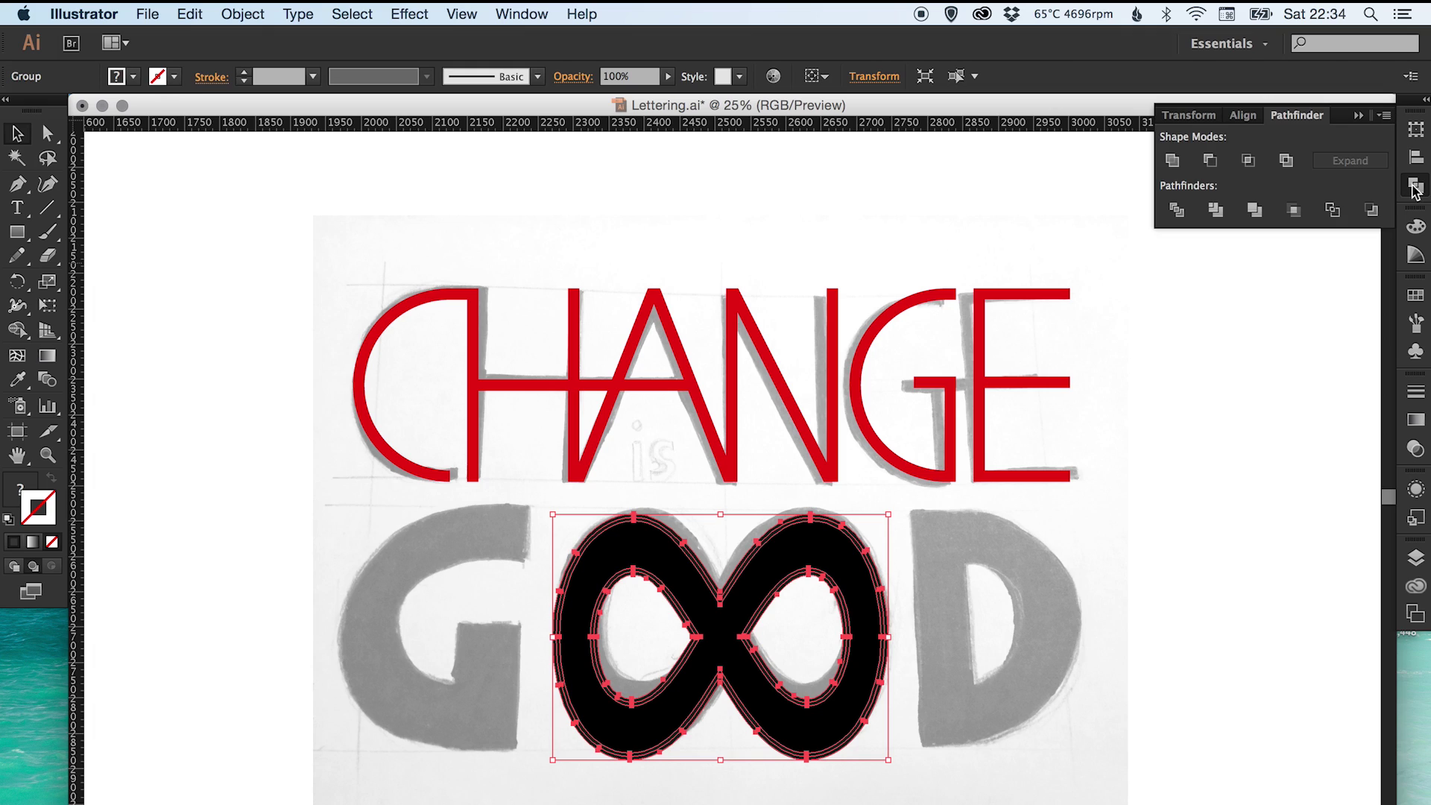
pyautogui.click(1173, 161)
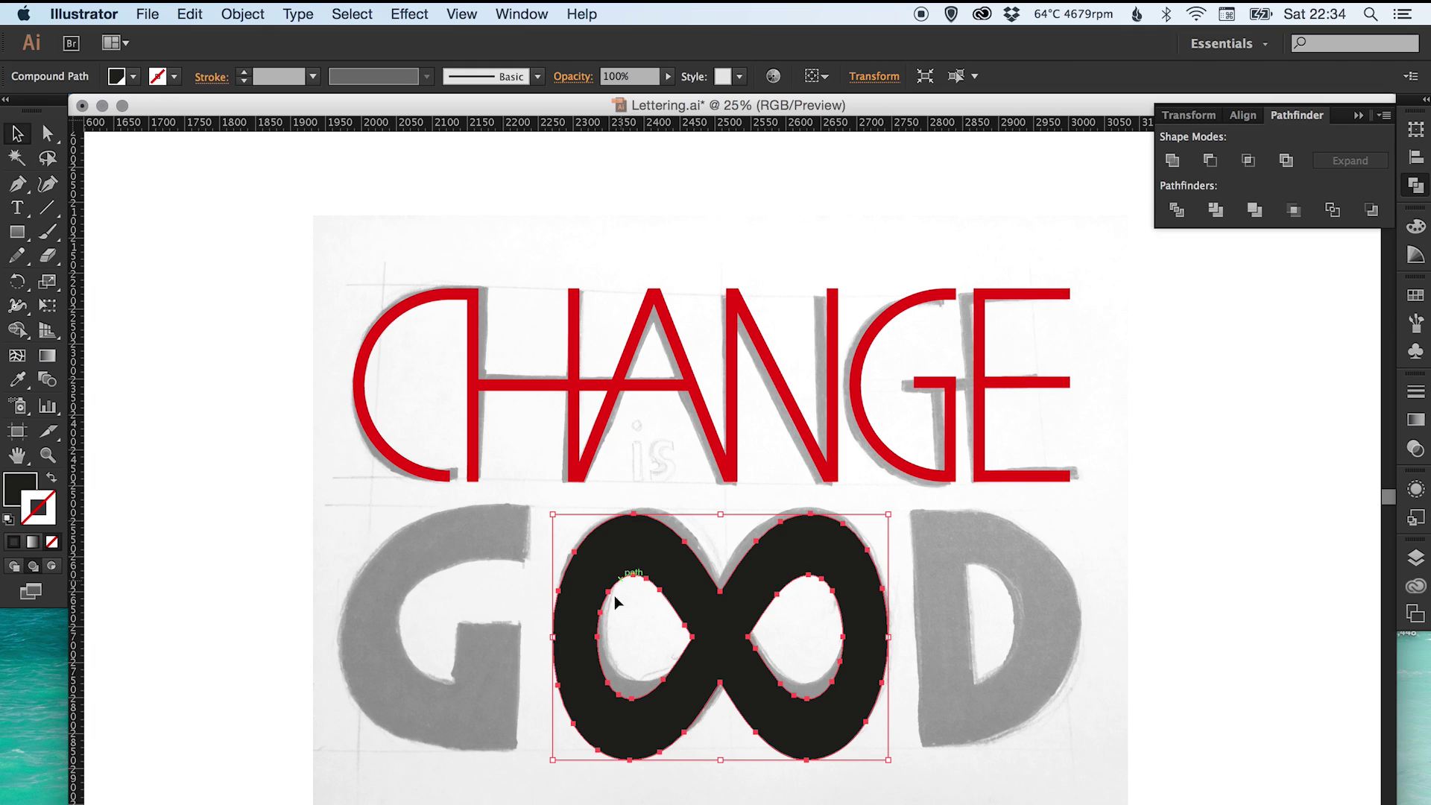
pyautogui.click(1417, 191)
# - Check the merged infinity paths in Outline view, then return to Preview
pyautogui.press('super+y')
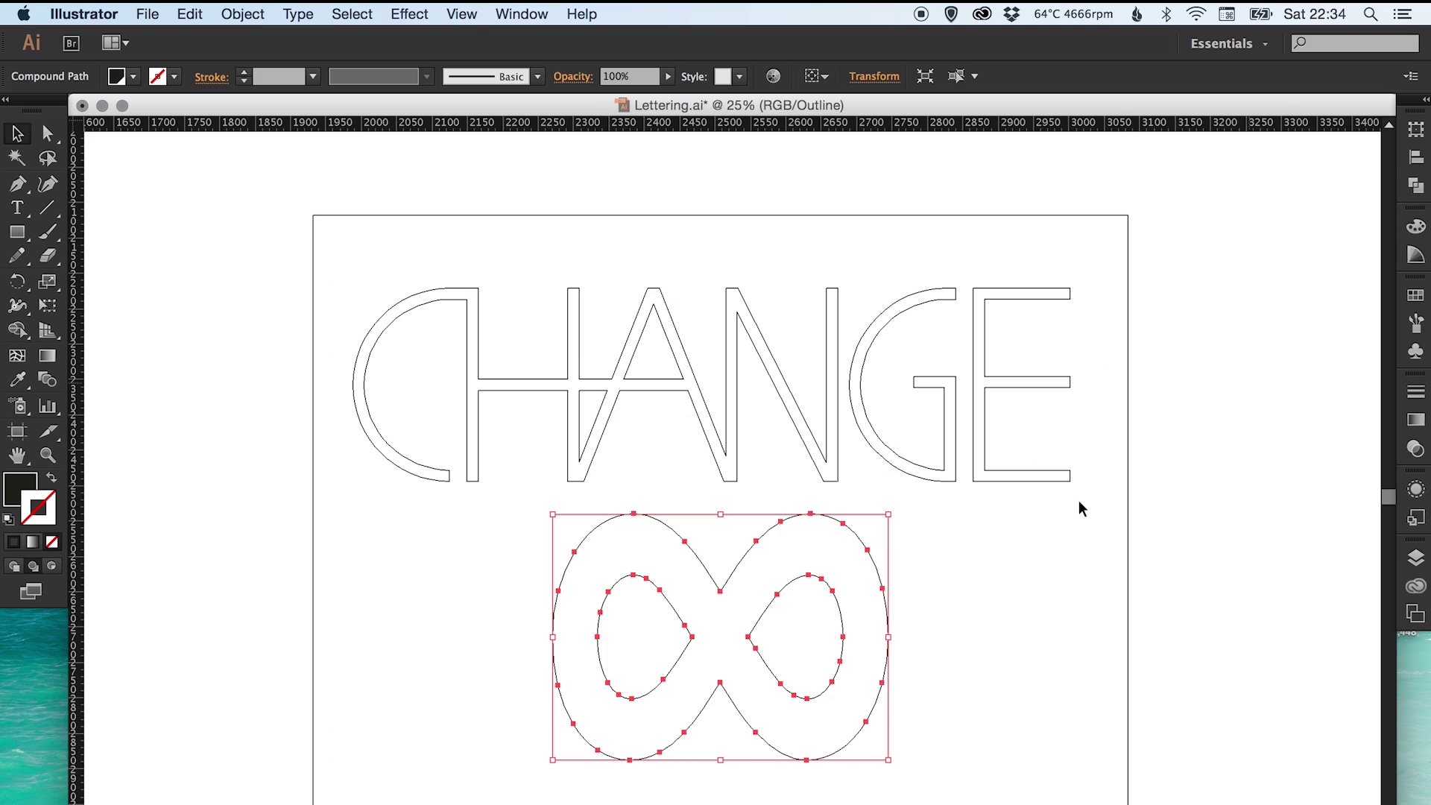
pyautogui.click(979, 624)
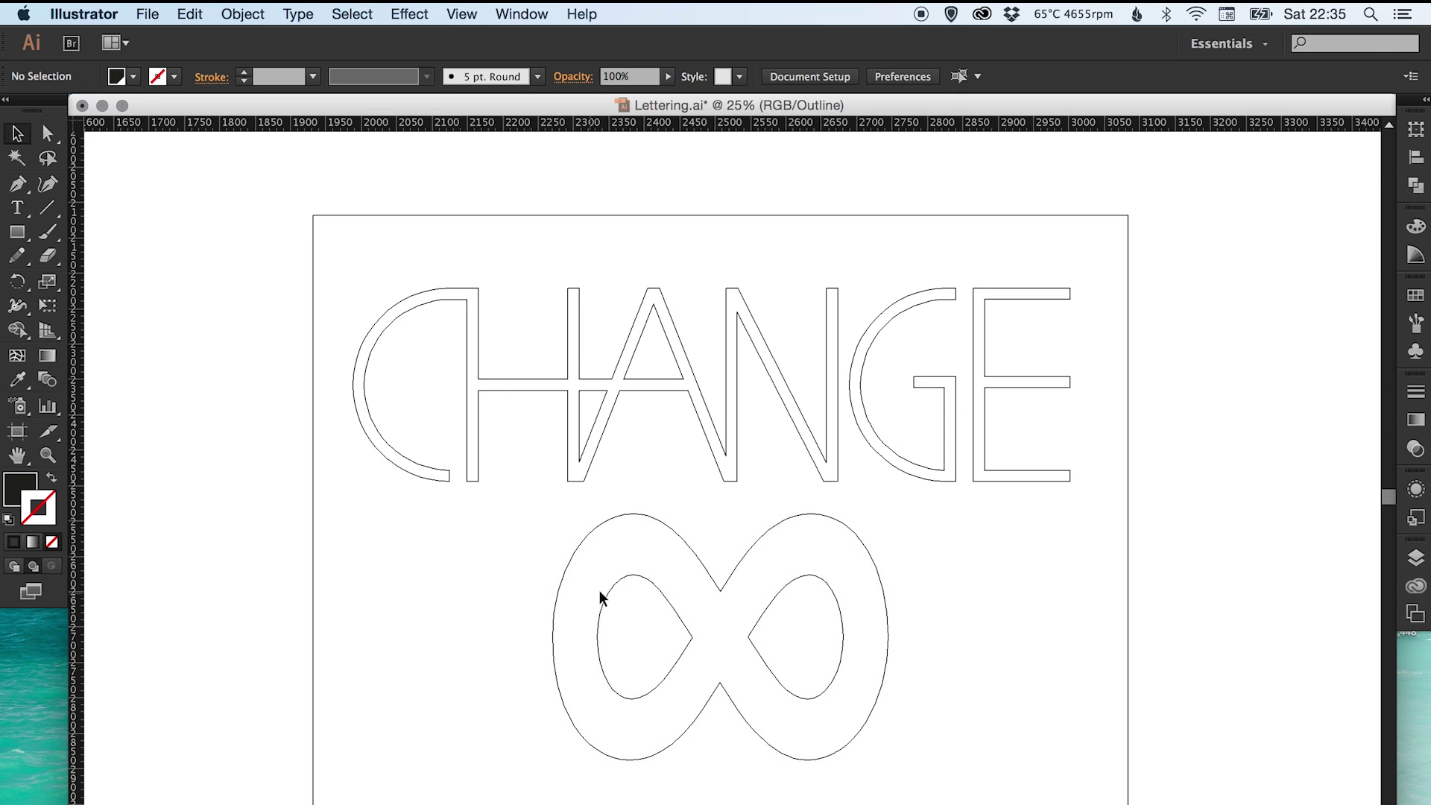
pyautogui.press('super+y')
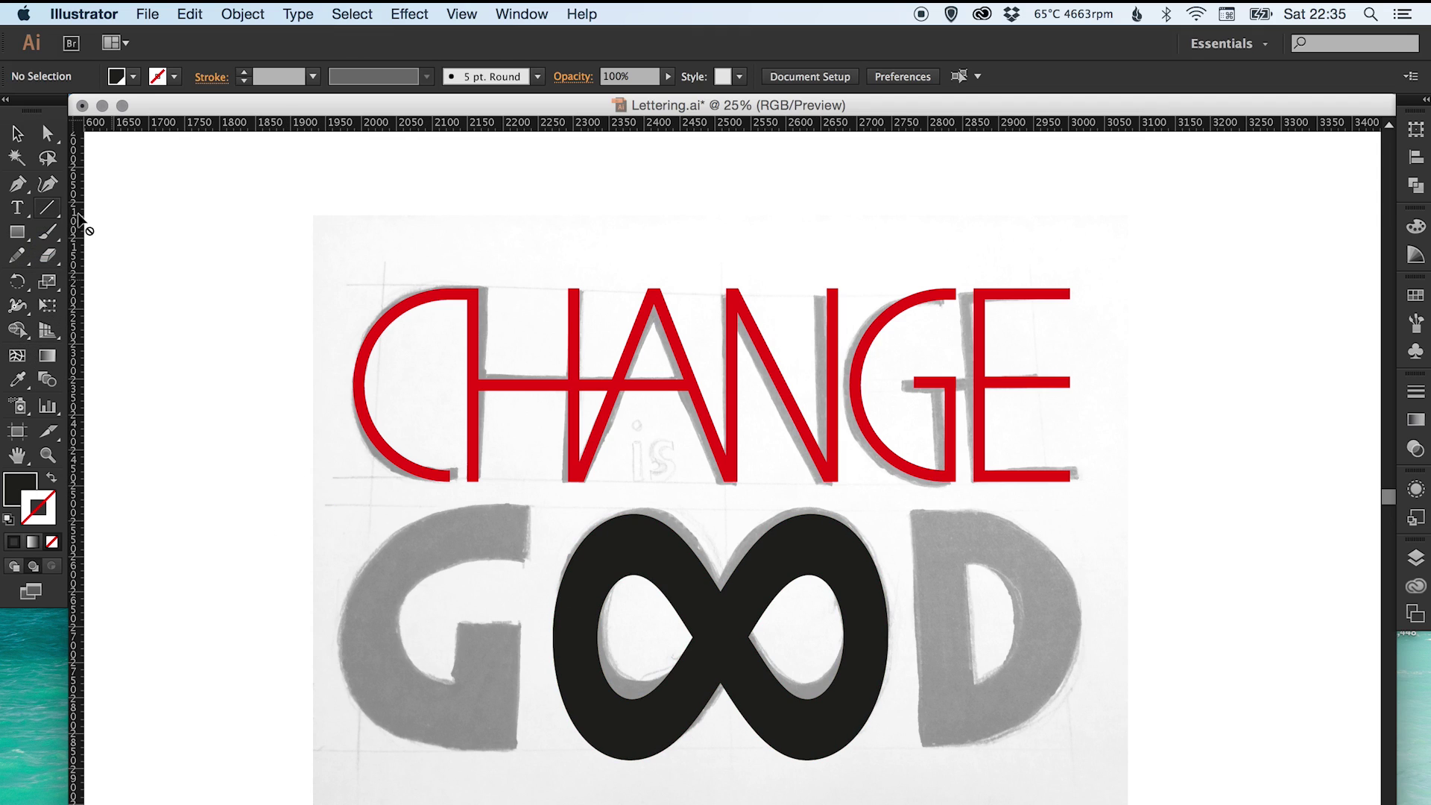
# - Draw a black circle over the left side of the G with the Ellipse Tool
pyautogui.moveTo(48, 209); pyautogui.dragTo(114, 233)
pyautogui.doubleClick(48, 208)
pyautogui.click(742, 561)
pyautogui.moveTo(18, 231); pyautogui.dragTo(118, 282)
pyautogui.moveTo(308, 516); pyautogui.dragTo(531, 743)
# - Delete the circle's right anchor to leave a half circle
pyautogui.press('super+shift+a')
pyautogui.press('a')
pyautogui.click(541, 665)
pyautogui.press('Delete')
pyautogui.press('super+shift+a')
pyautogui.press('v')
# - Add horizontal guides along the infinity's top and bottom edges
pyautogui.moveTo(528, 440); pyautogui.dragTo(663, 551)
pyautogui.moveTo(660, 122); pyautogui.dragTo(812, 215)
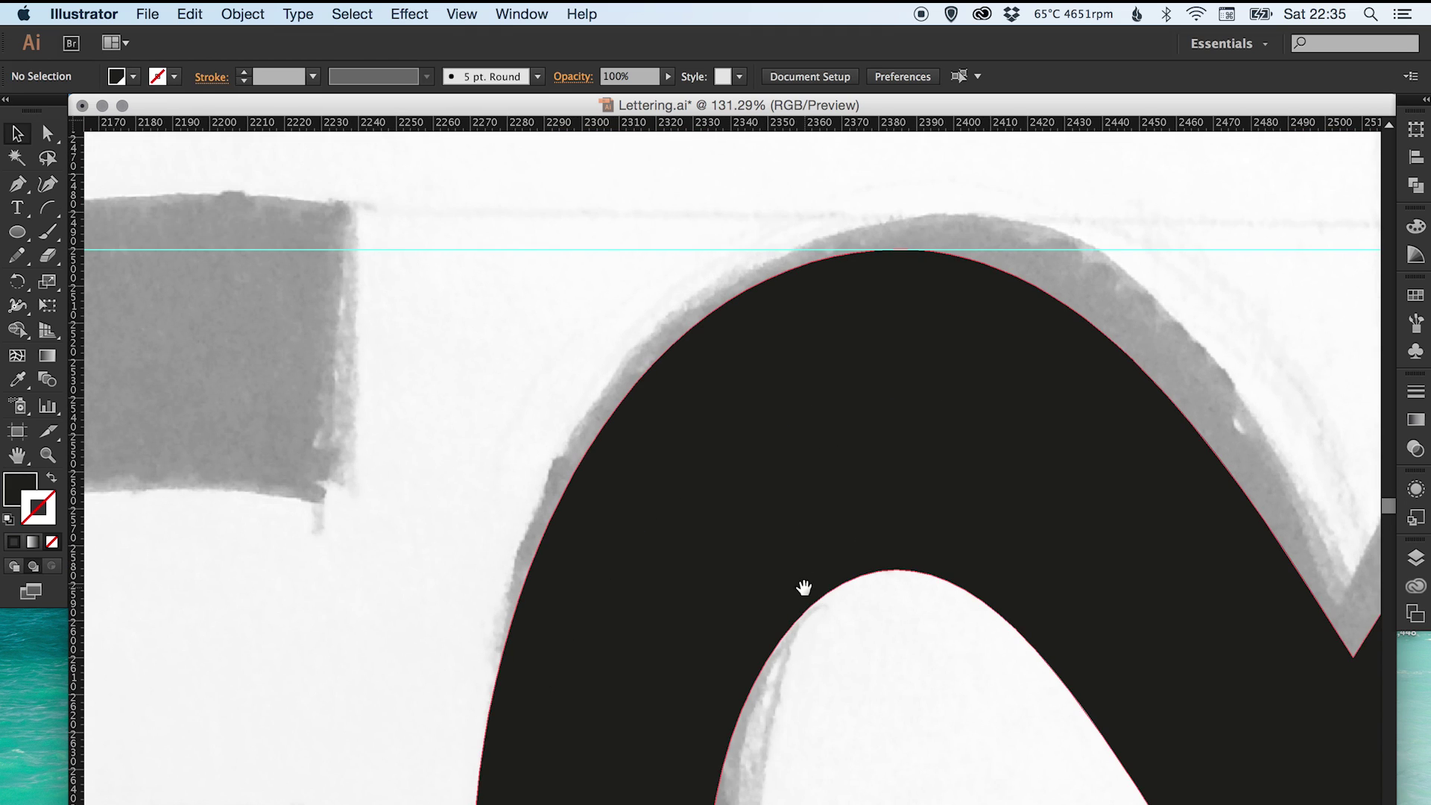
pyautogui.scroll(-10, 804, 588)
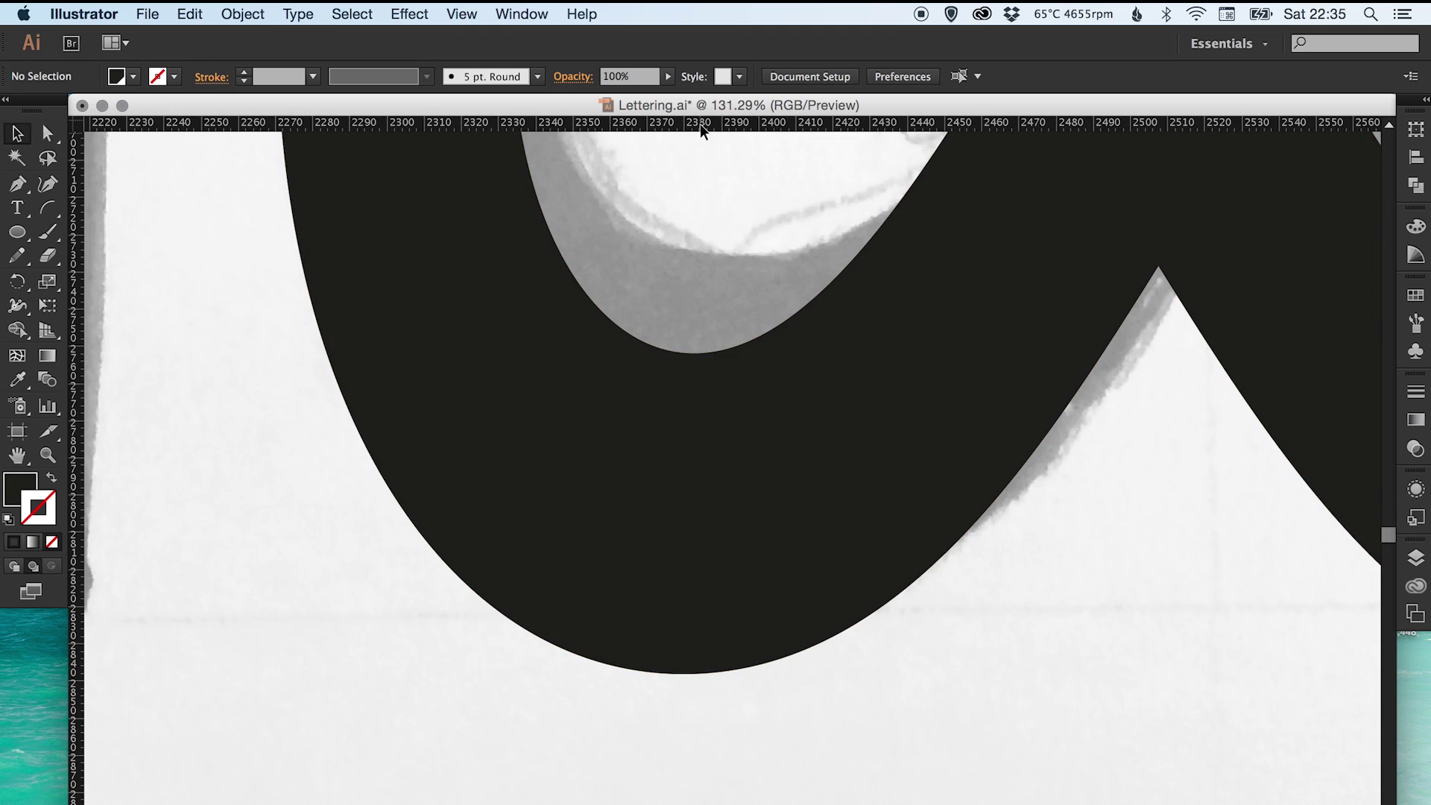
pyautogui.moveTo(700, 124); pyautogui.dragTo(703, 673)
pyautogui.press('super+minus')
pyautogui.press('super+minus')
pyautogui.press('super+minus')
pyautogui.press('super+minus')
# - Turn the half circle into a stroked arc and raise its stroke weight to 200 pt
pyautogui.click(397, 377)
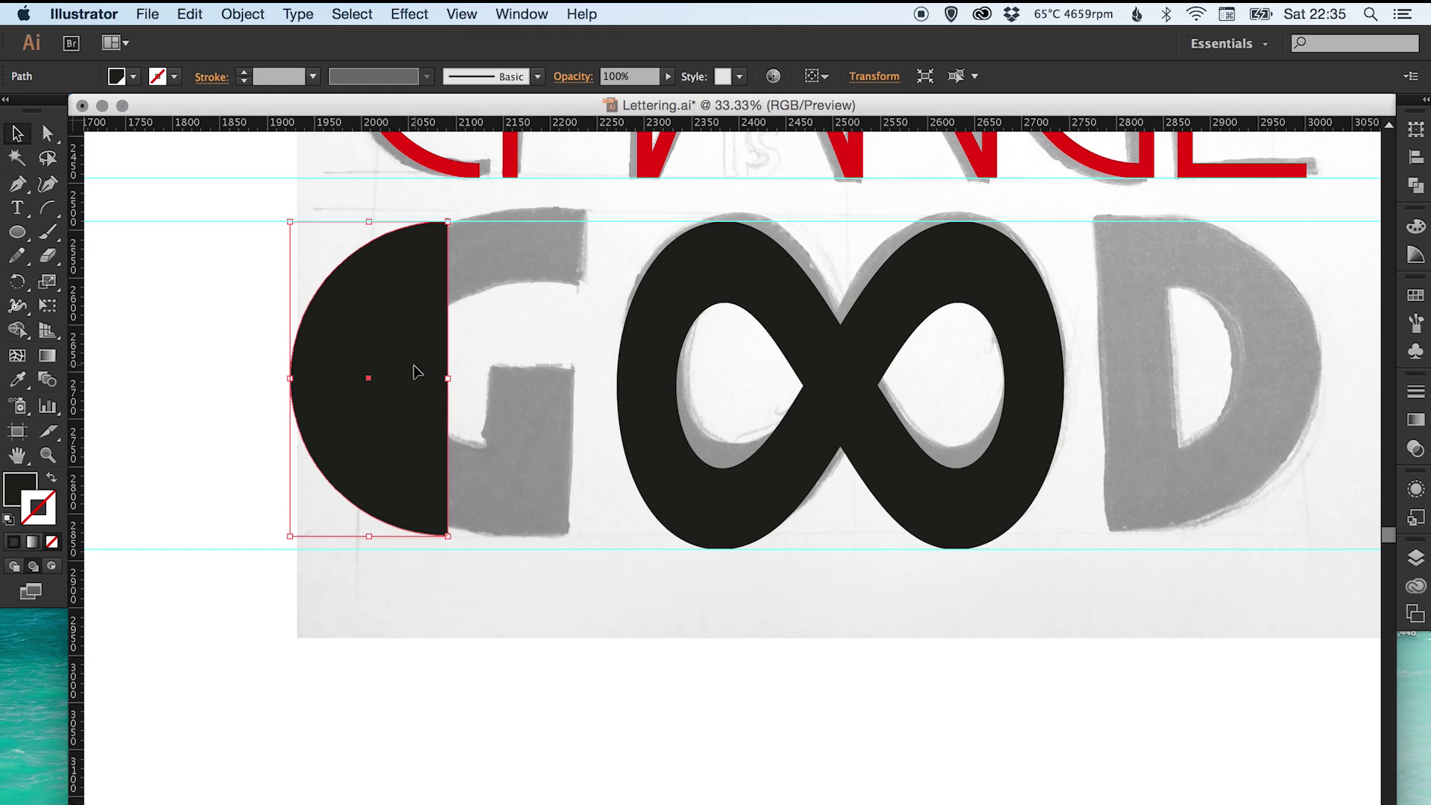
pyautogui.click(51, 481)
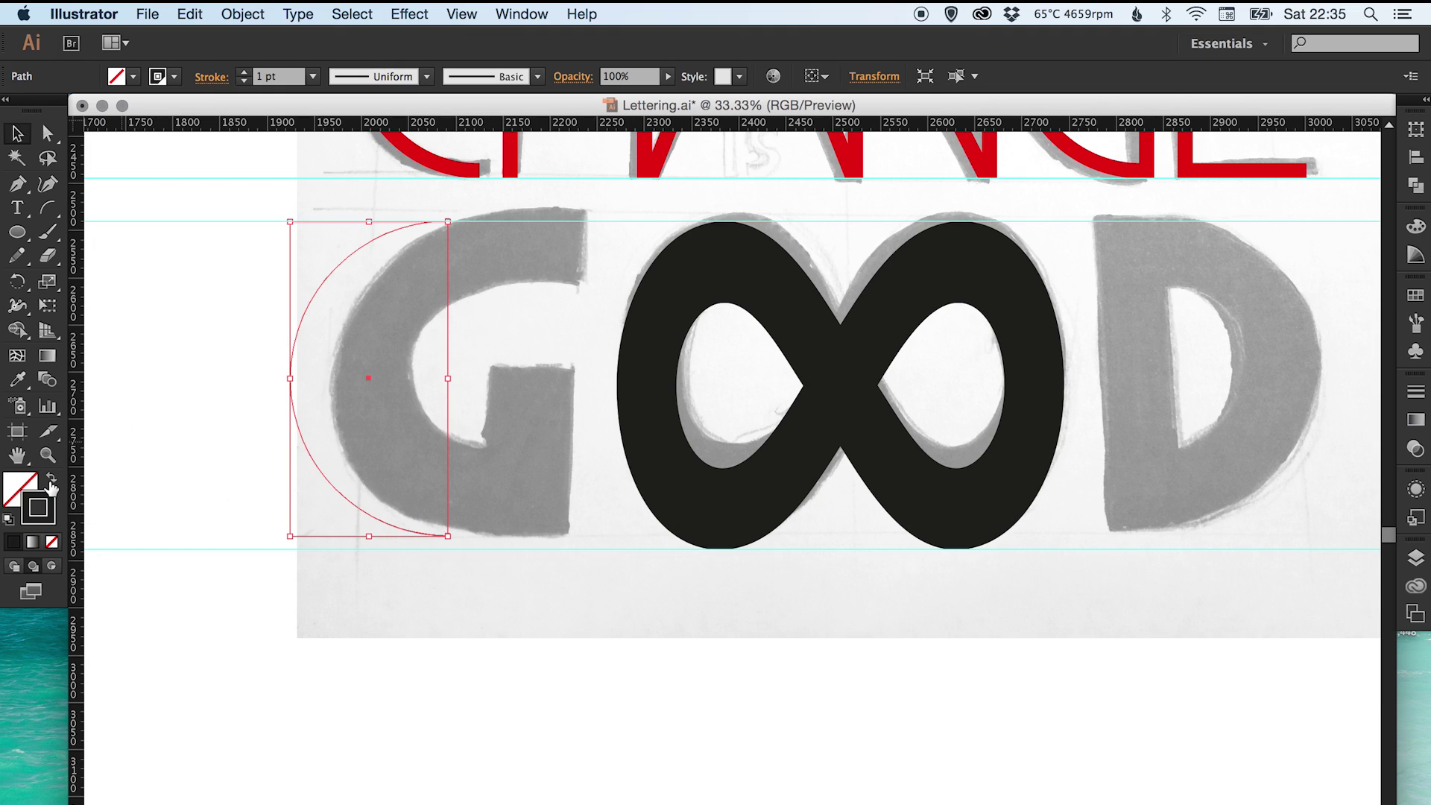
pyautogui.click(1416, 392)
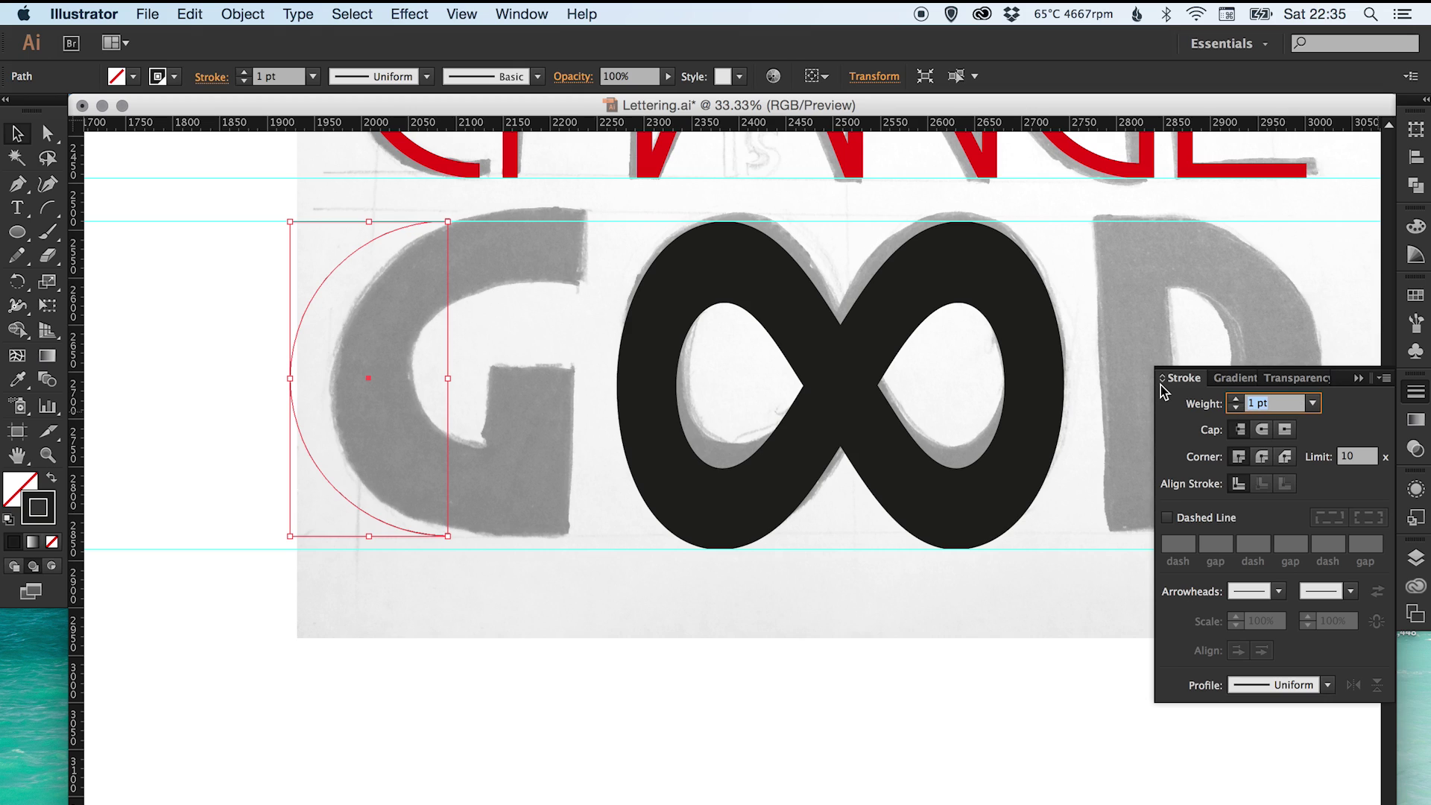
pyautogui.press('Return')
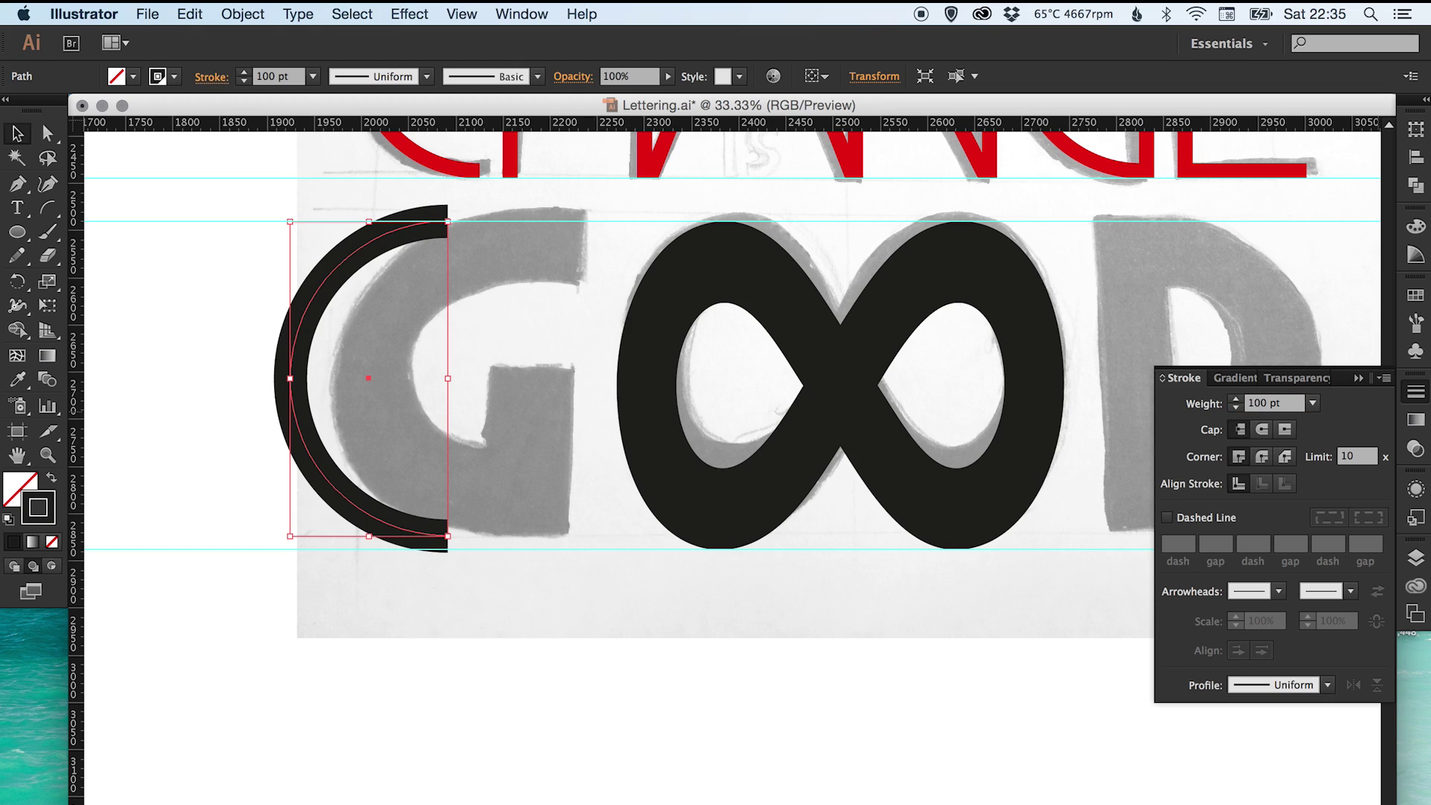
pyautogui.click(1235, 399)
pyautogui.click(1235, 399)
pyautogui.click(1235, 400)
pyautogui.click(1235, 399)
pyautogui.click(1235, 400)
pyautogui.click(1235, 400)
pyautogui.click(1235, 400)
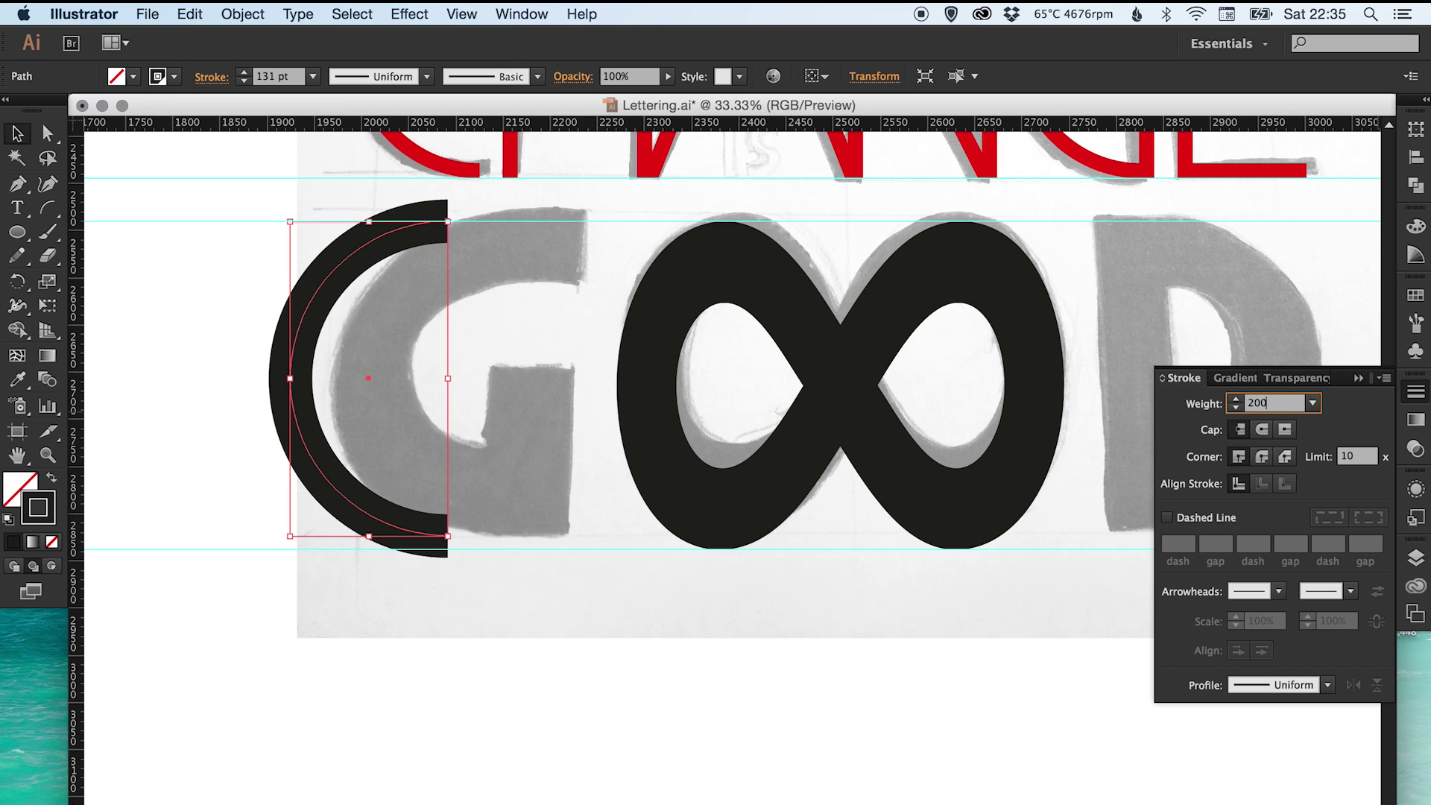
pyautogui.press('Return')
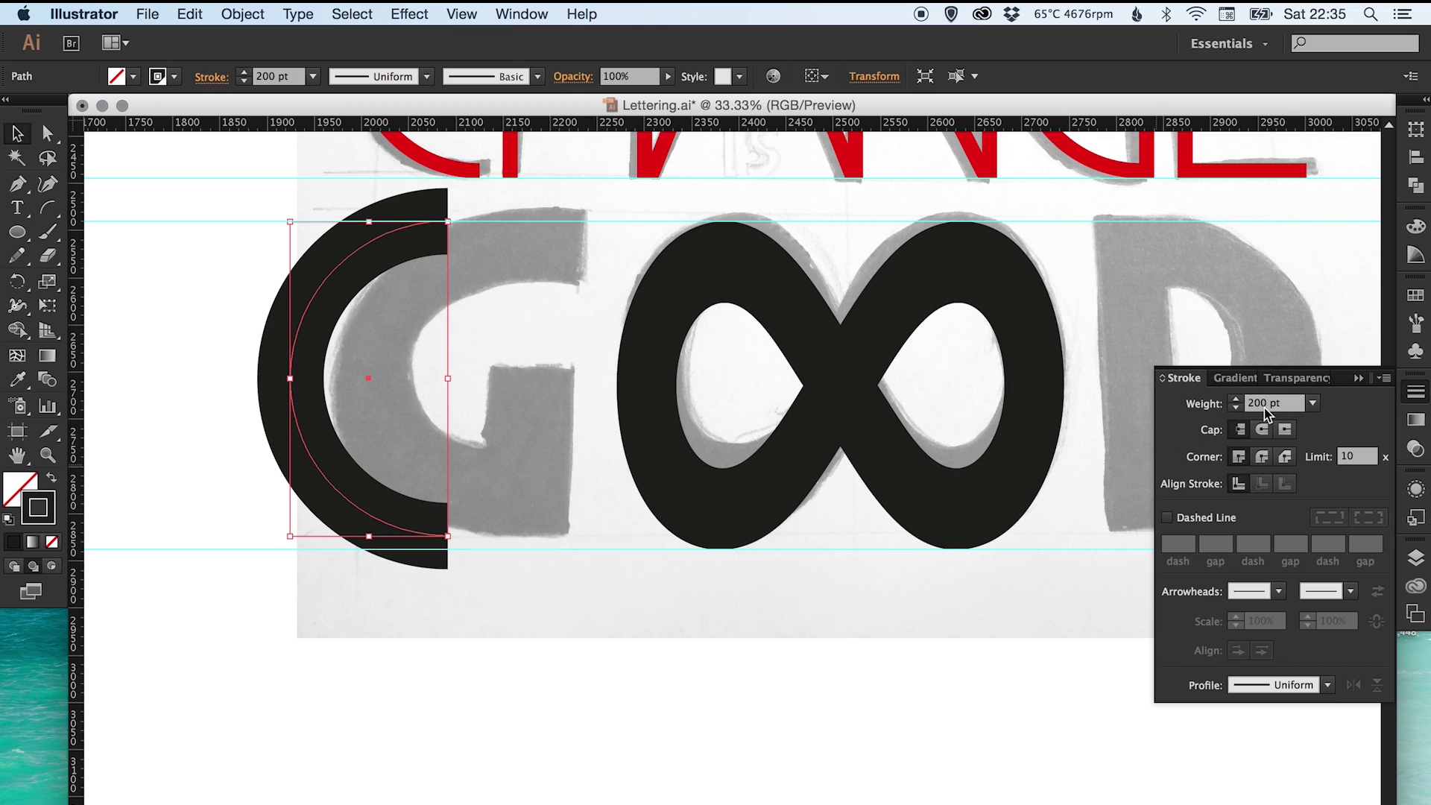
# - Refine the arc's stroke weight to 190 pt, then settle on 185 pt
pyautogui.doubleClick(1290, 403)
pyautogui.write('190')
pyautogui.press('Return')
pyautogui.click(929, 428)
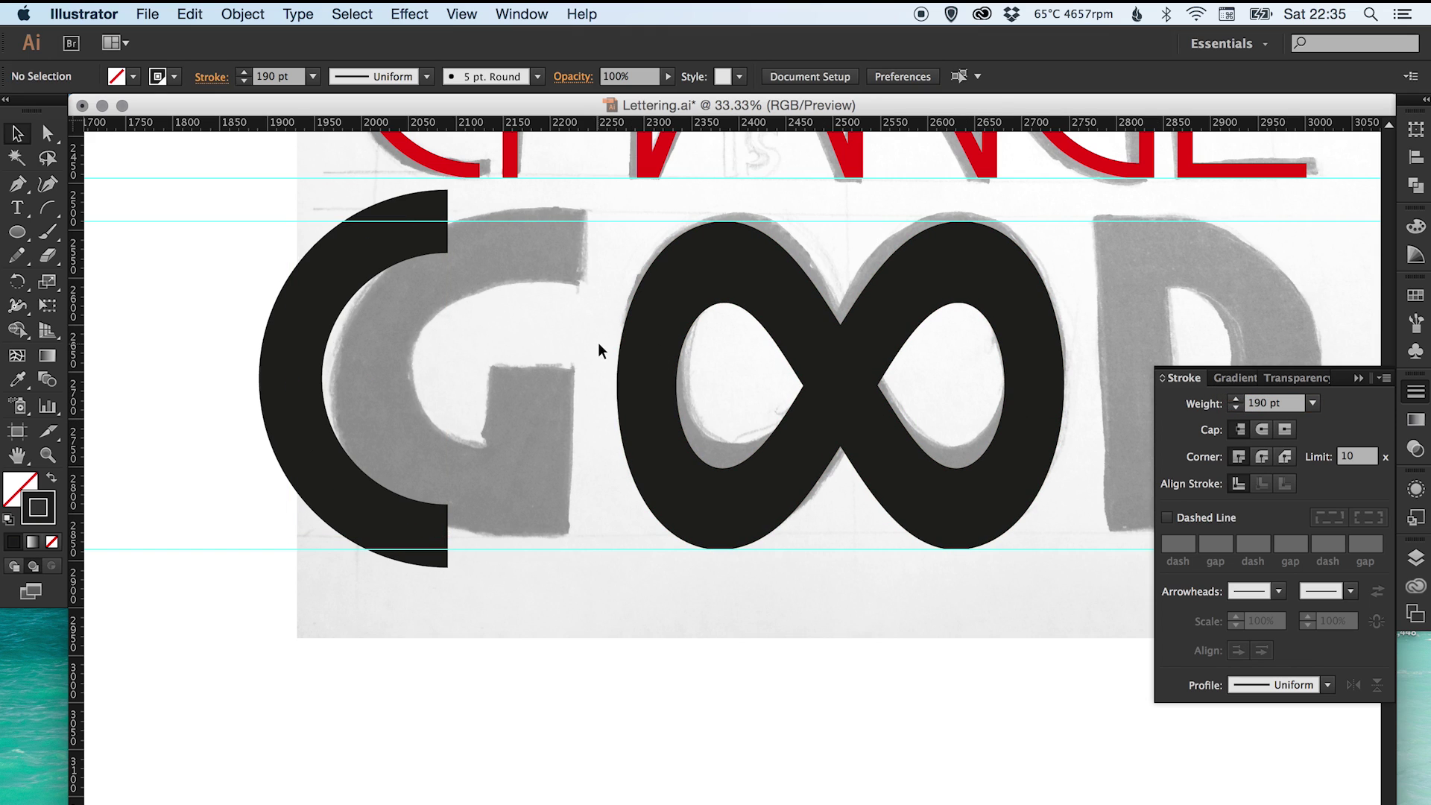
pyautogui.click(310, 405)
pyautogui.click(1415, 391)
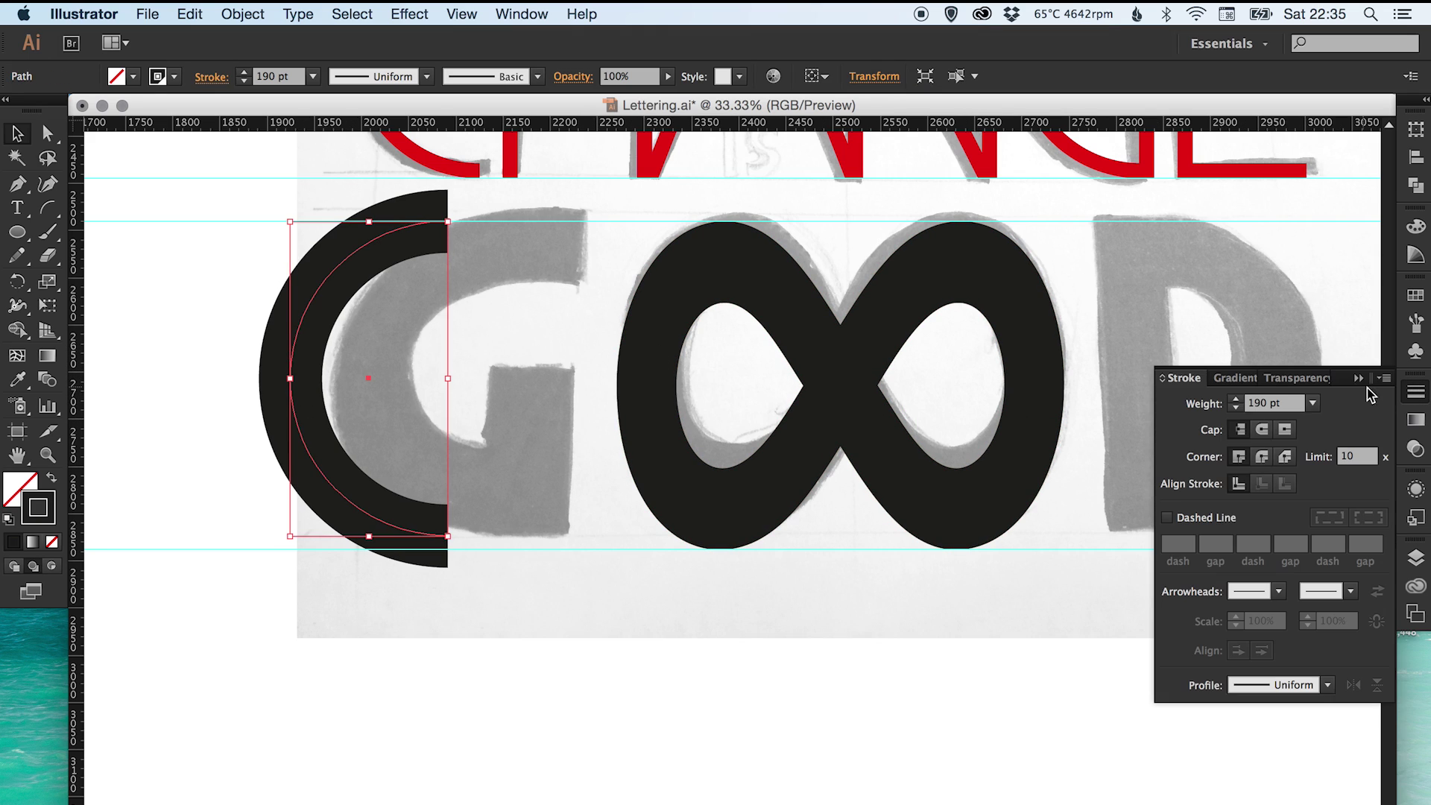
pyautogui.click(1288, 404)
pyautogui.write('185')
pyautogui.press('Return')
# - Scale the arc slightly smaller toward the guides by its corner handle
pyautogui.press('super+shift+a')
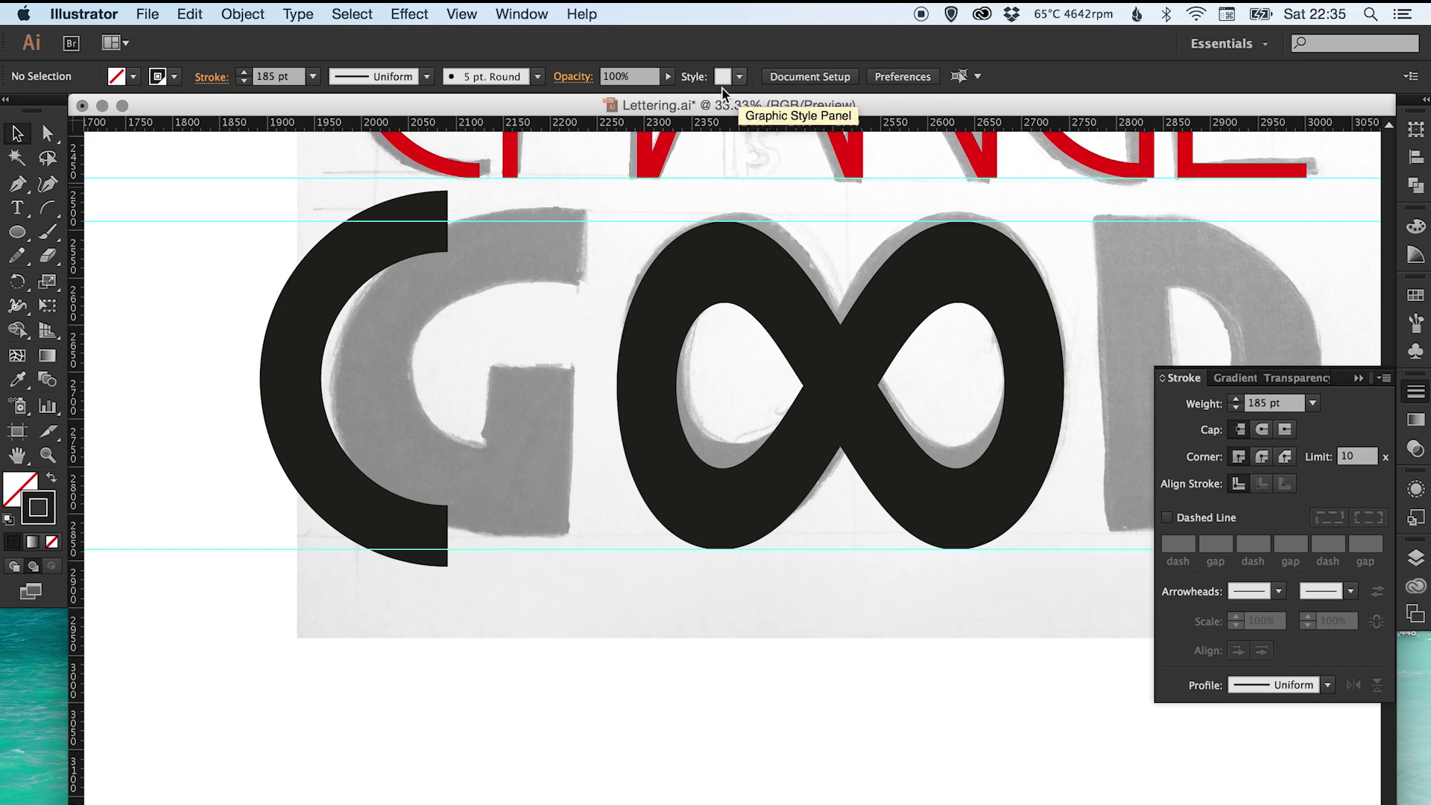
pyautogui.click(339, 278)
pyautogui.moveTo(446, 222); pyautogui.dragTo(433, 242)
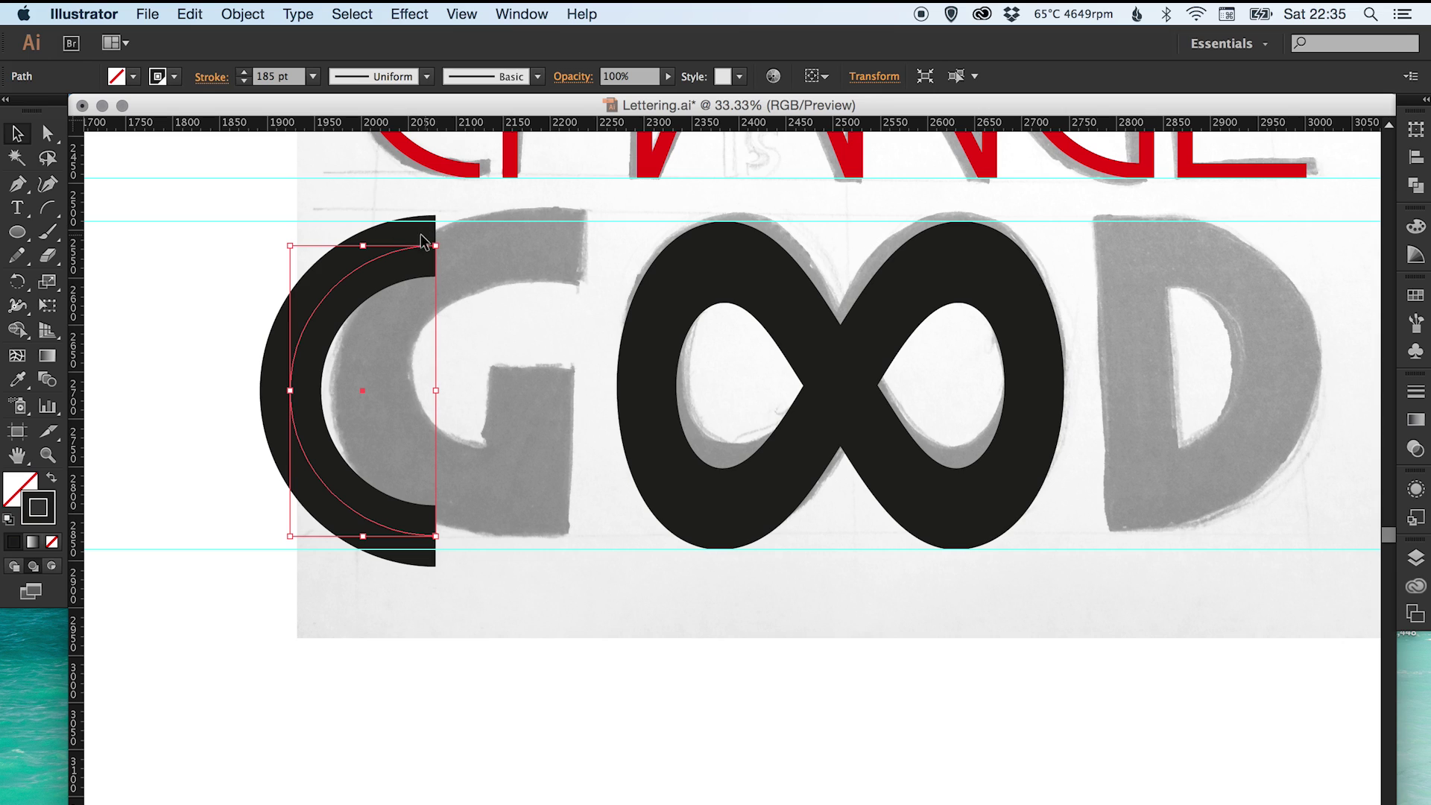
# - Shrink the 185 pt arc slightly from its top-right corner and inspect its top end
pyautogui.scroll(5, 297, 230)
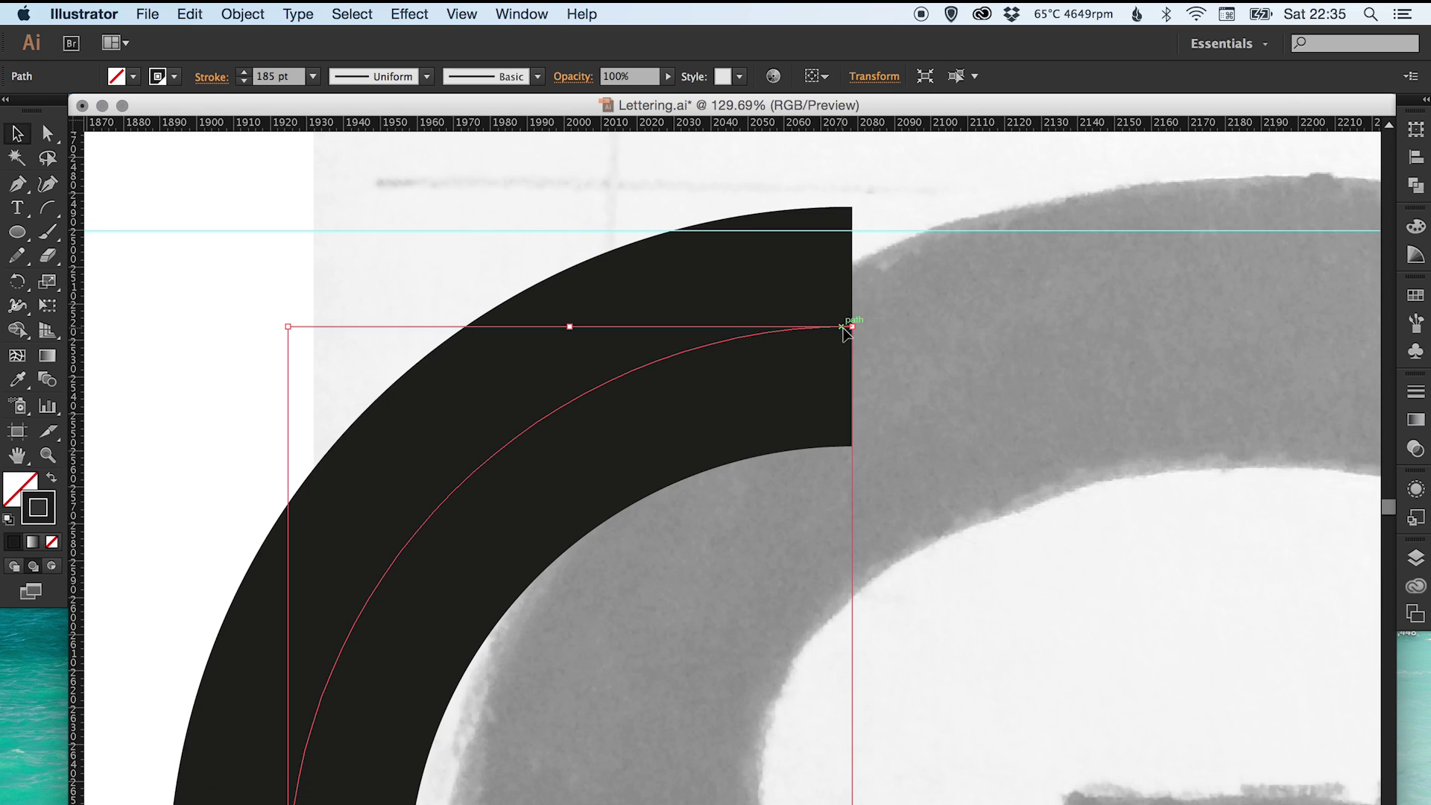
pyautogui.moveTo(845, 328); pyautogui.dragTo(910, 577)
pyautogui.press('z')
pyautogui.press('super+0')
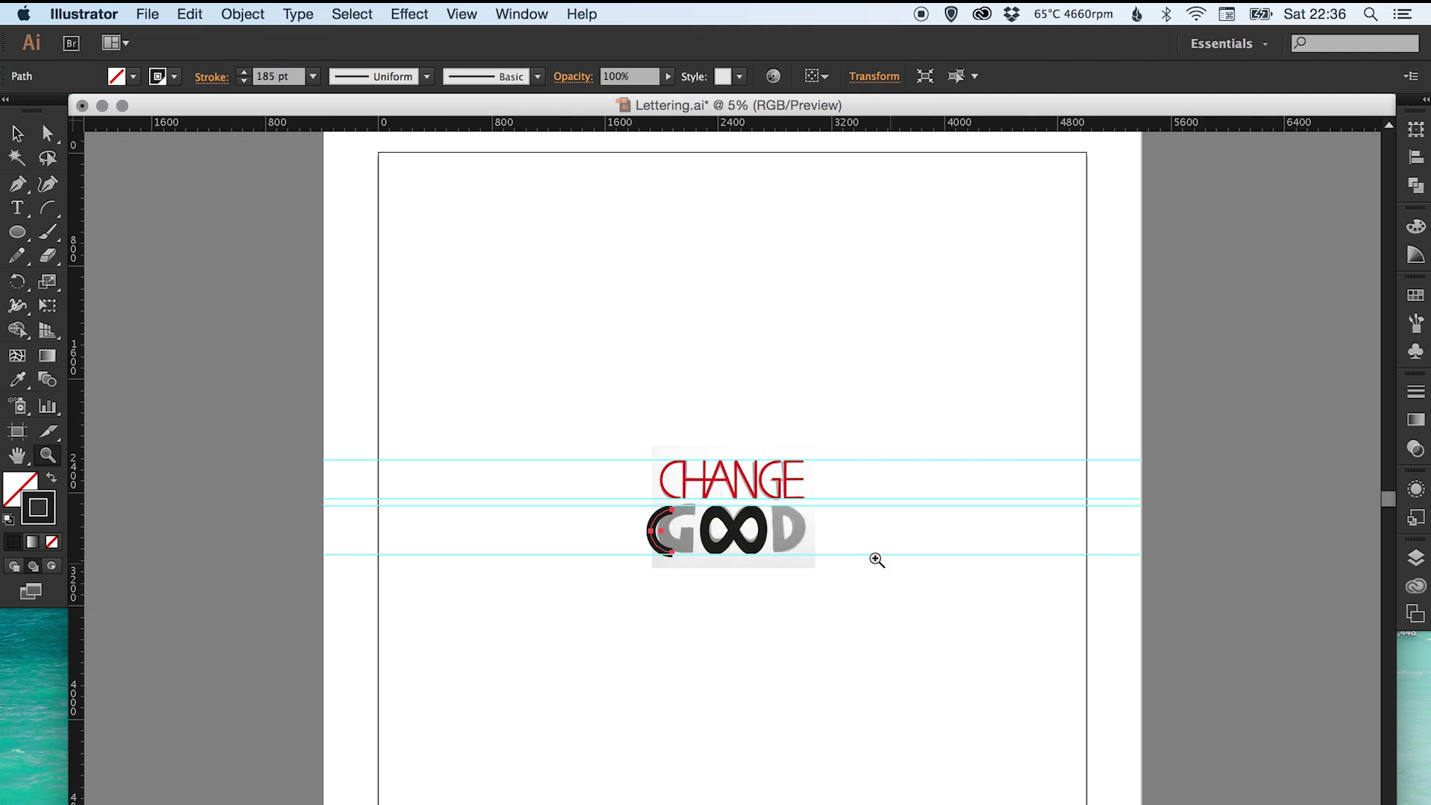
pyautogui.moveTo(634, 521); pyautogui.dragTo(756, 509)
pyautogui.moveTo(736, 337); pyautogui.dragTo(784, 478)
pyautogui.press('v')
pyautogui.press('super+minus')
pyautogui.press('super+minus')
pyautogui.press('super+minus')
pyautogui.press('super+minus')
pyautogui.press('super+minus')
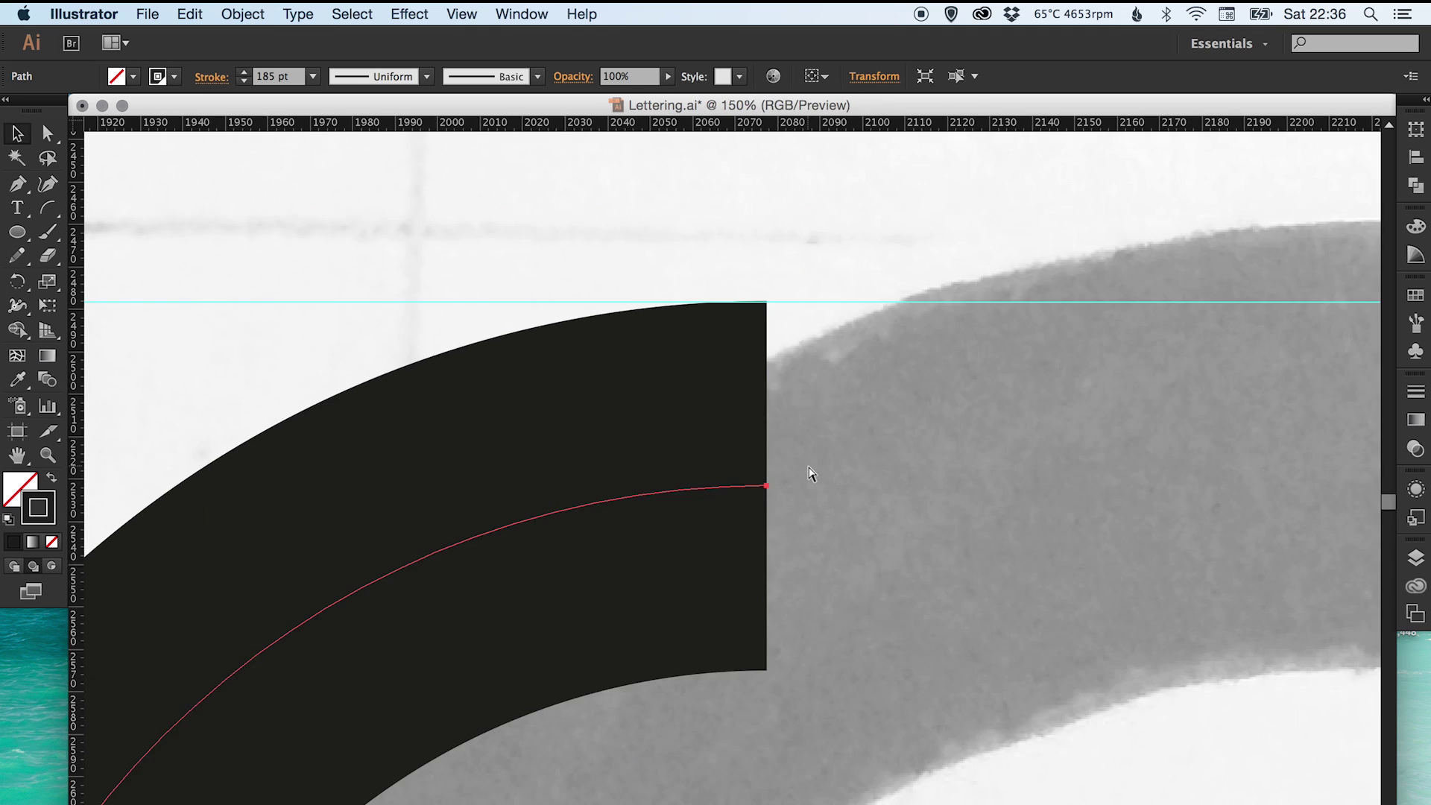
# - Scale the arc from its lower corner so its outer edges meet the guides
pyautogui.moveTo(807, 466); pyautogui.dragTo(813, 222)
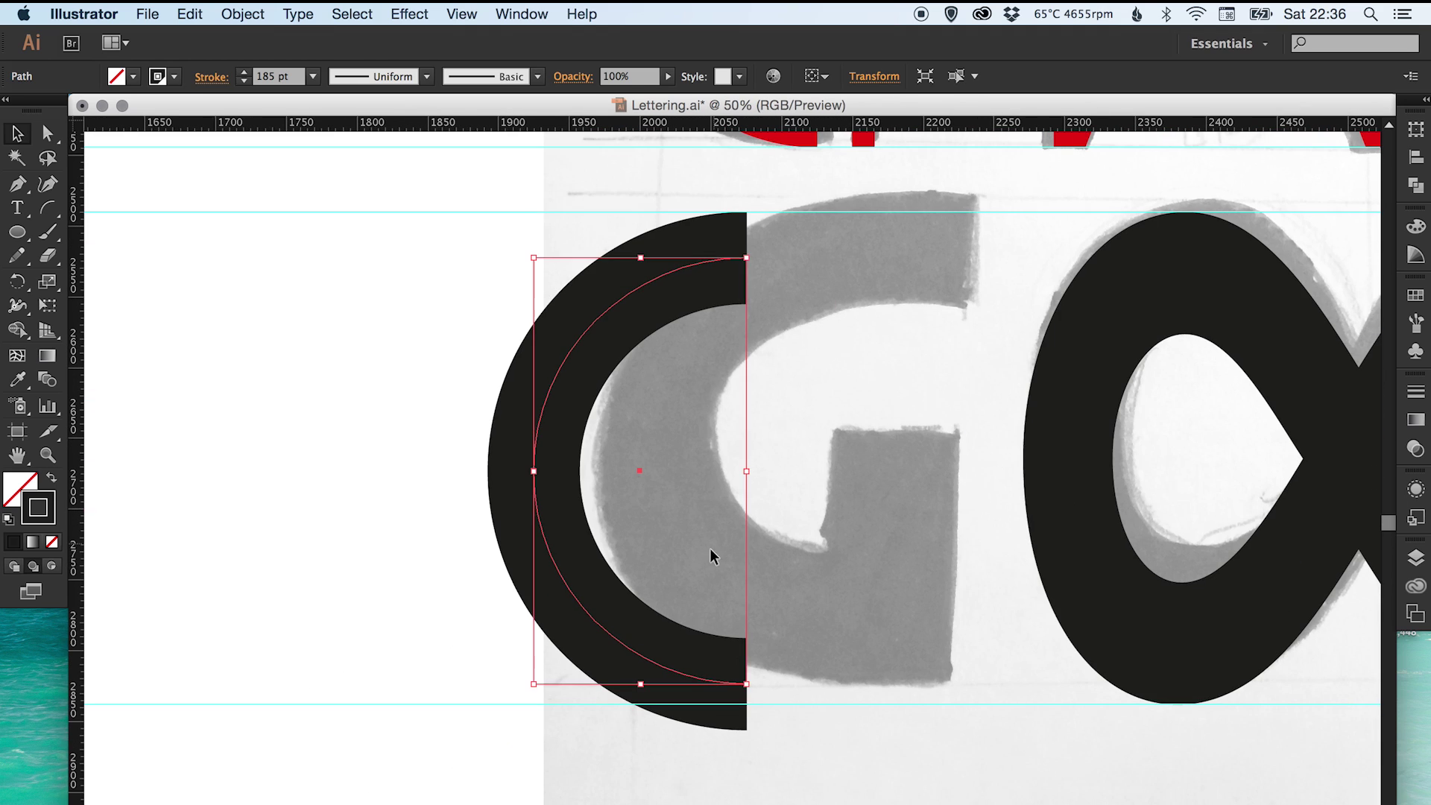
pyautogui.press('super+space')
pyautogui.moveTo(551, 523); pyautogui.dragTo(880, 772)
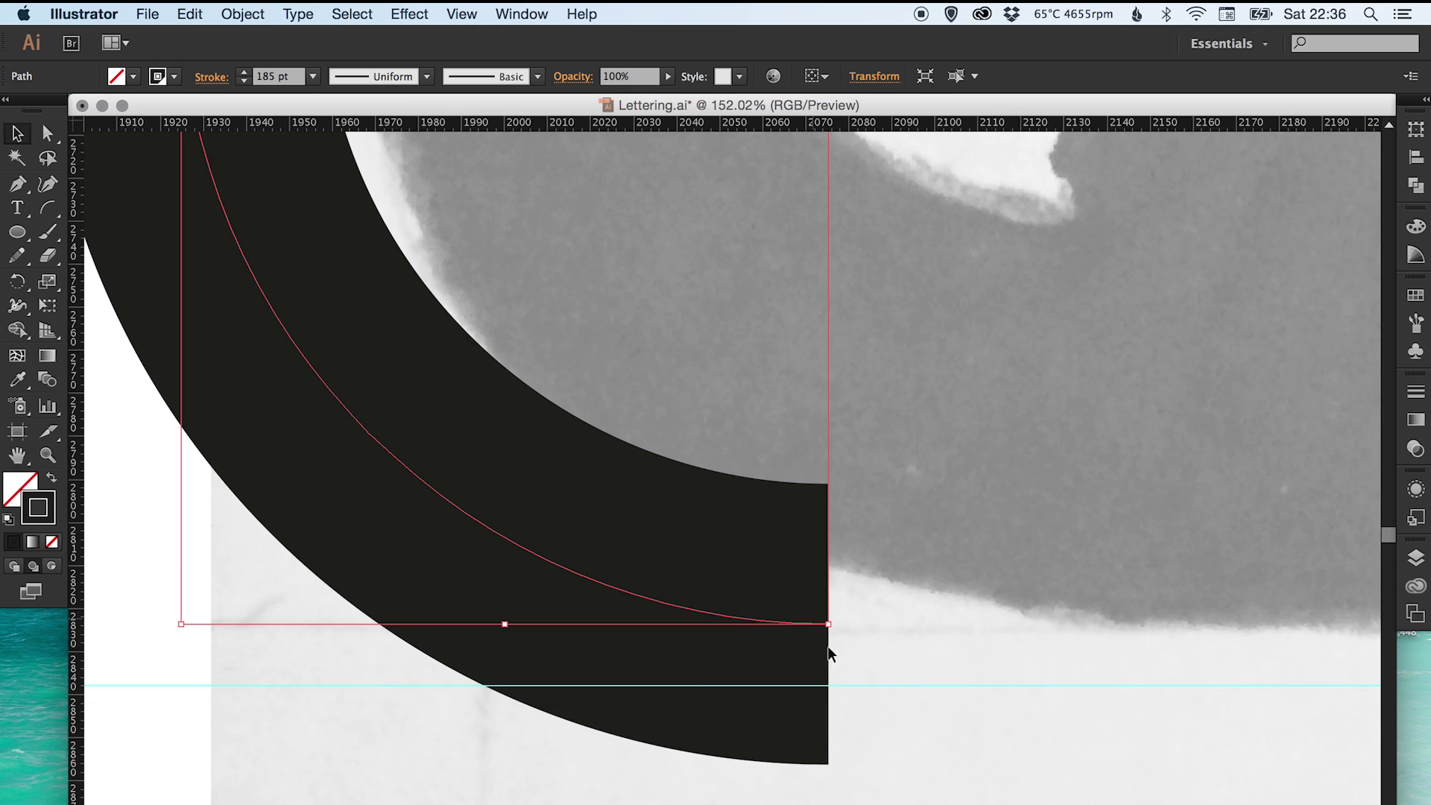
pyautogui.moveTo(829, 627); pyautogui.dragTo(788, 553)
pyautogui.press('super+space')
pyautogui.moveTo(684, 473); pyautogui.dragTo(886, 714)
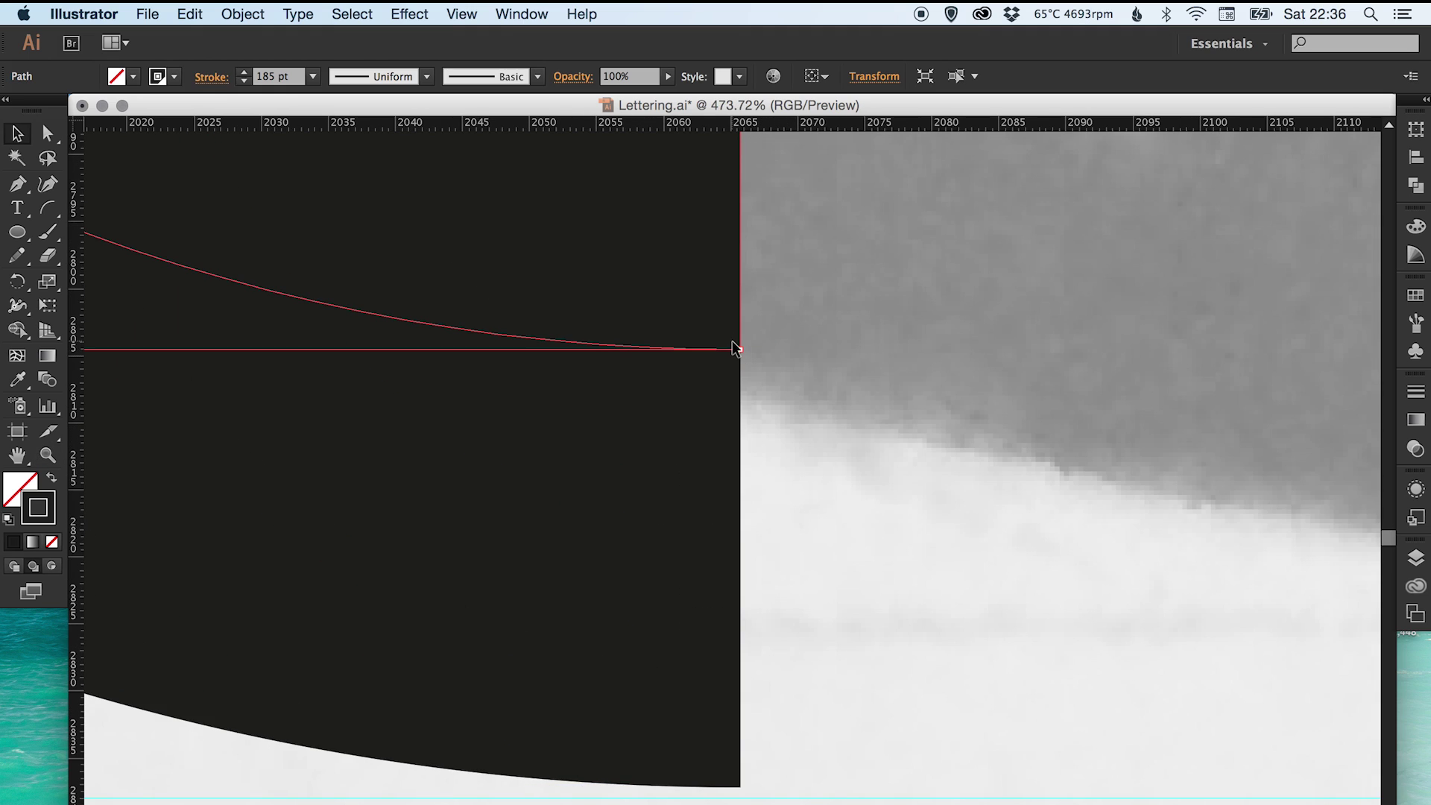
pyautogui.moveTo(732, 342); pyautogui.dragTo(753, 360)
pyautogui.press('super+minus')
pyautogui.press('super+minus')
pyautogui.press('super+minus')
pyautogui.press('super+minus')
pyautogui.press('super+minus')
pyautogui.press('super+minus')
pyautogui.press('super+minus')
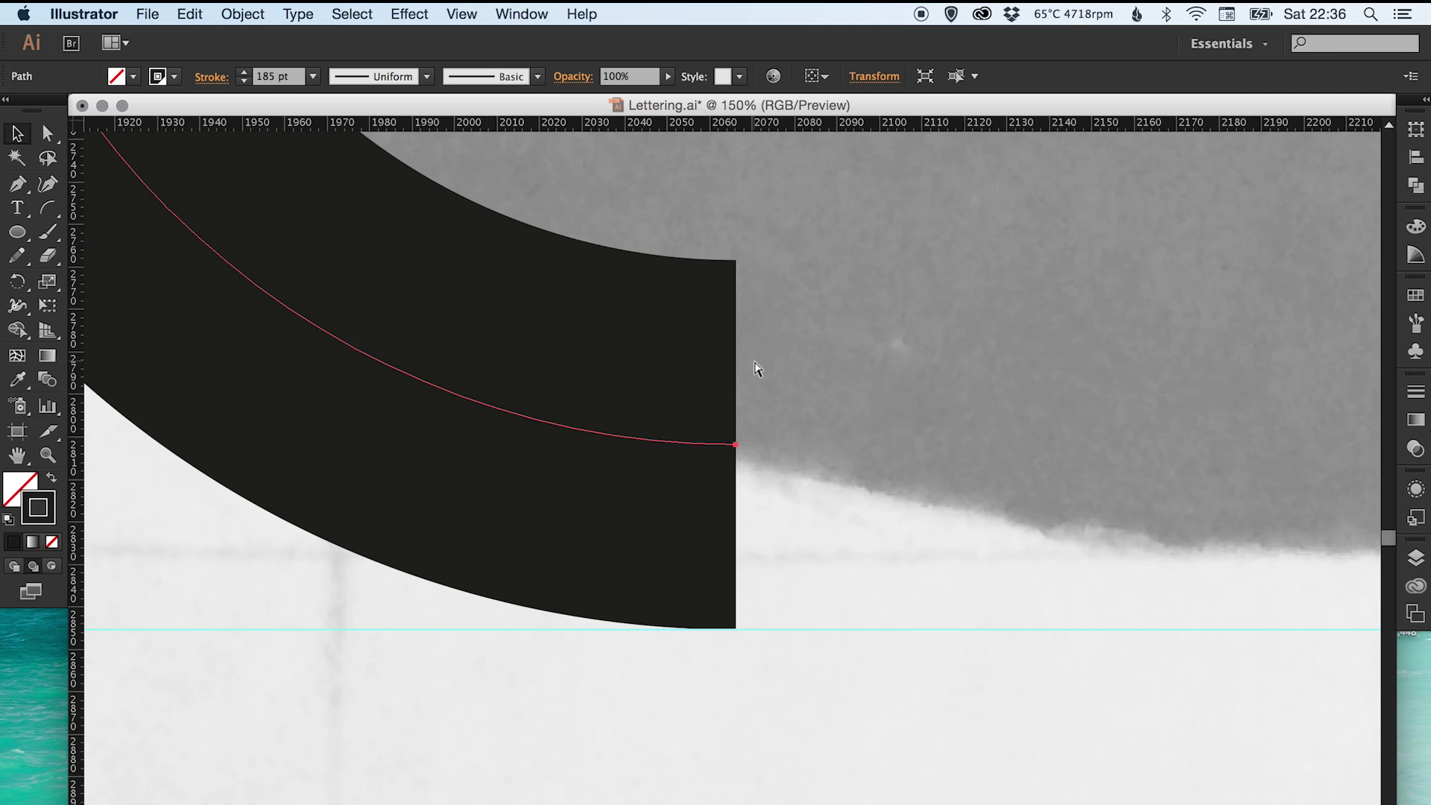
pyautogui.press('super+minus')
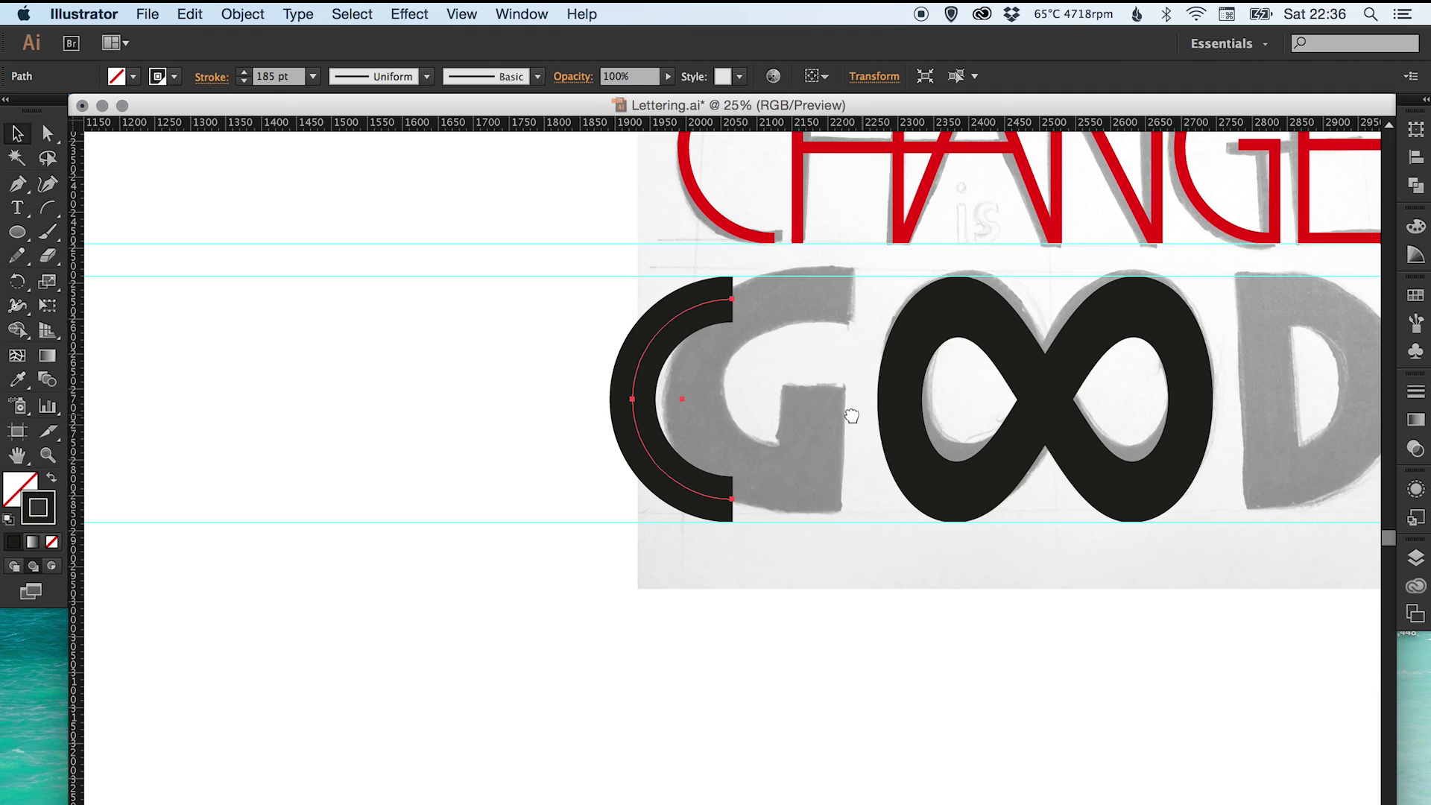
# - Extend the C's top end with a straight horizontal segment using the Pen tool
pyautogui.moveTo(824, 415); pyautogui.dragTo(552, 406)
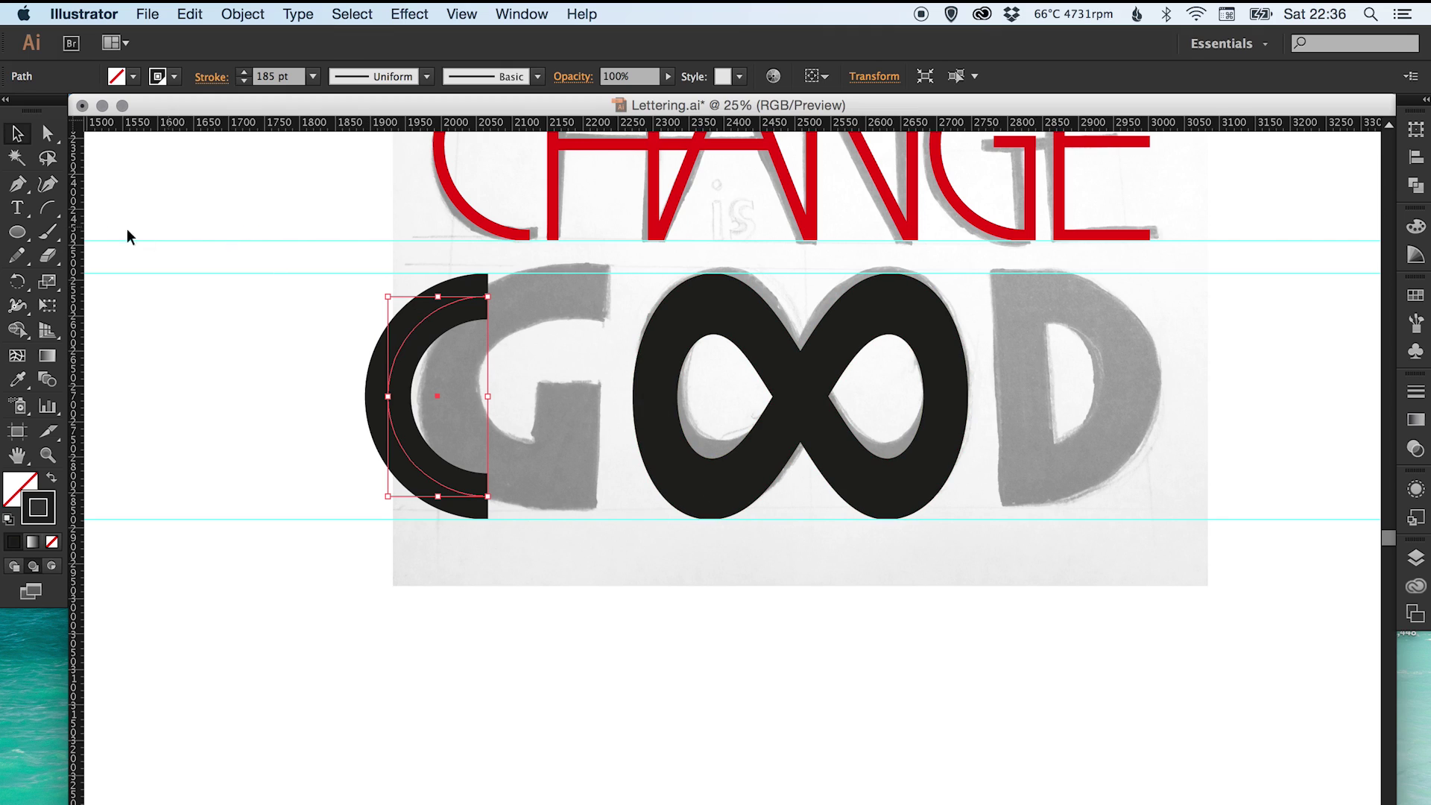
pyautogui.click(18, 184)
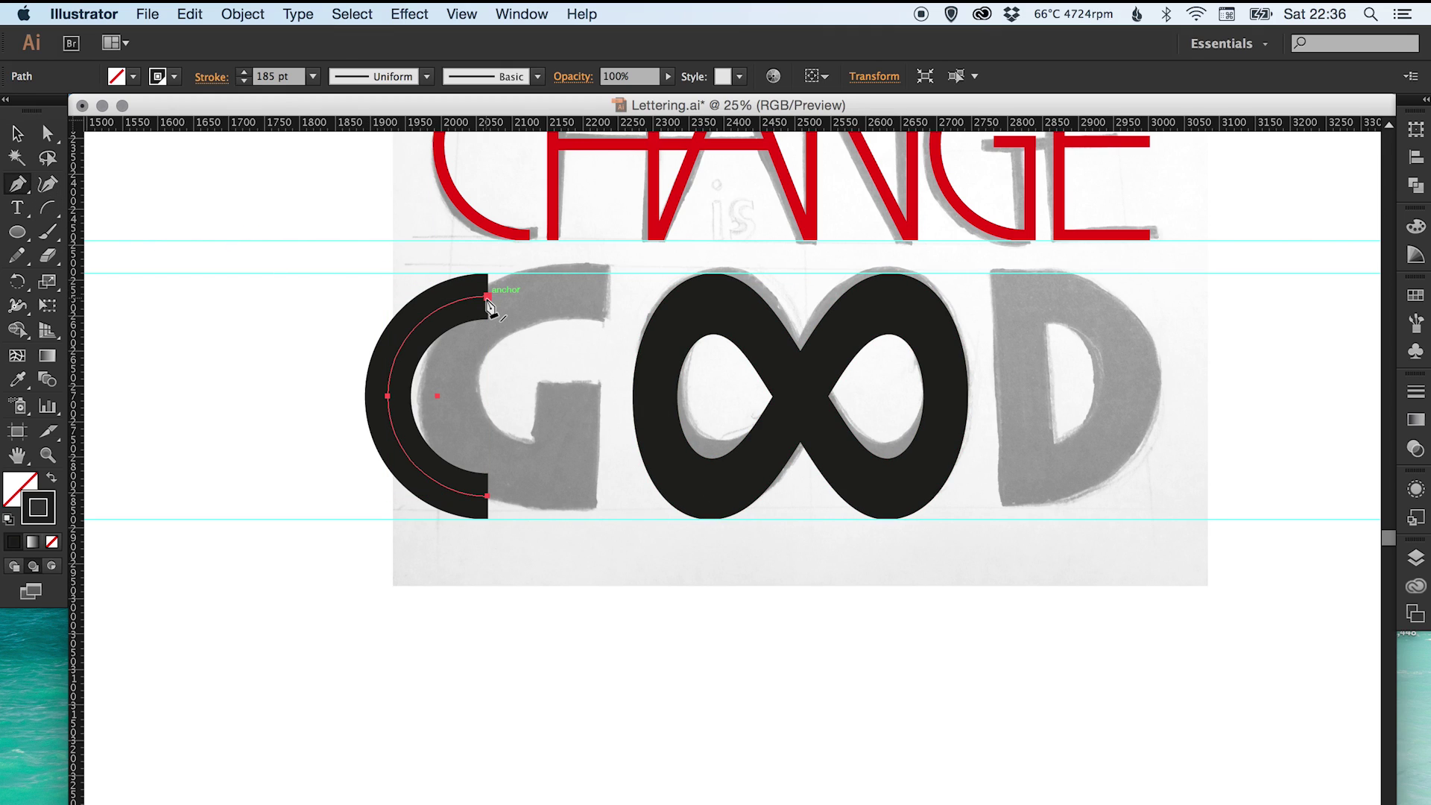
pyautogui.moveTo(486, 297); pyautogui.dragTo(556, 297)
pyautogui.press('super+shift+a')
pyautogui.press('a')
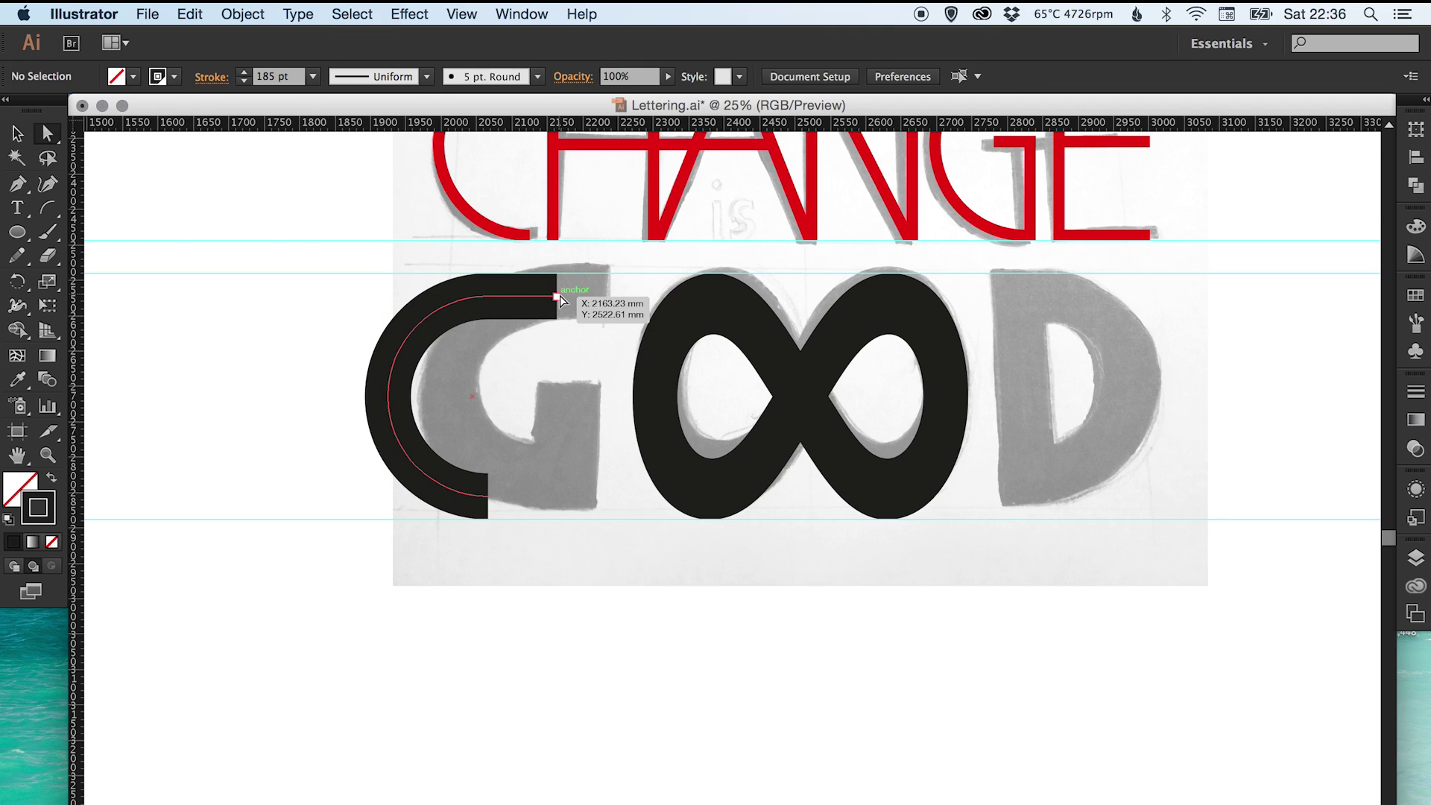
pyautogui.click(543, 296)
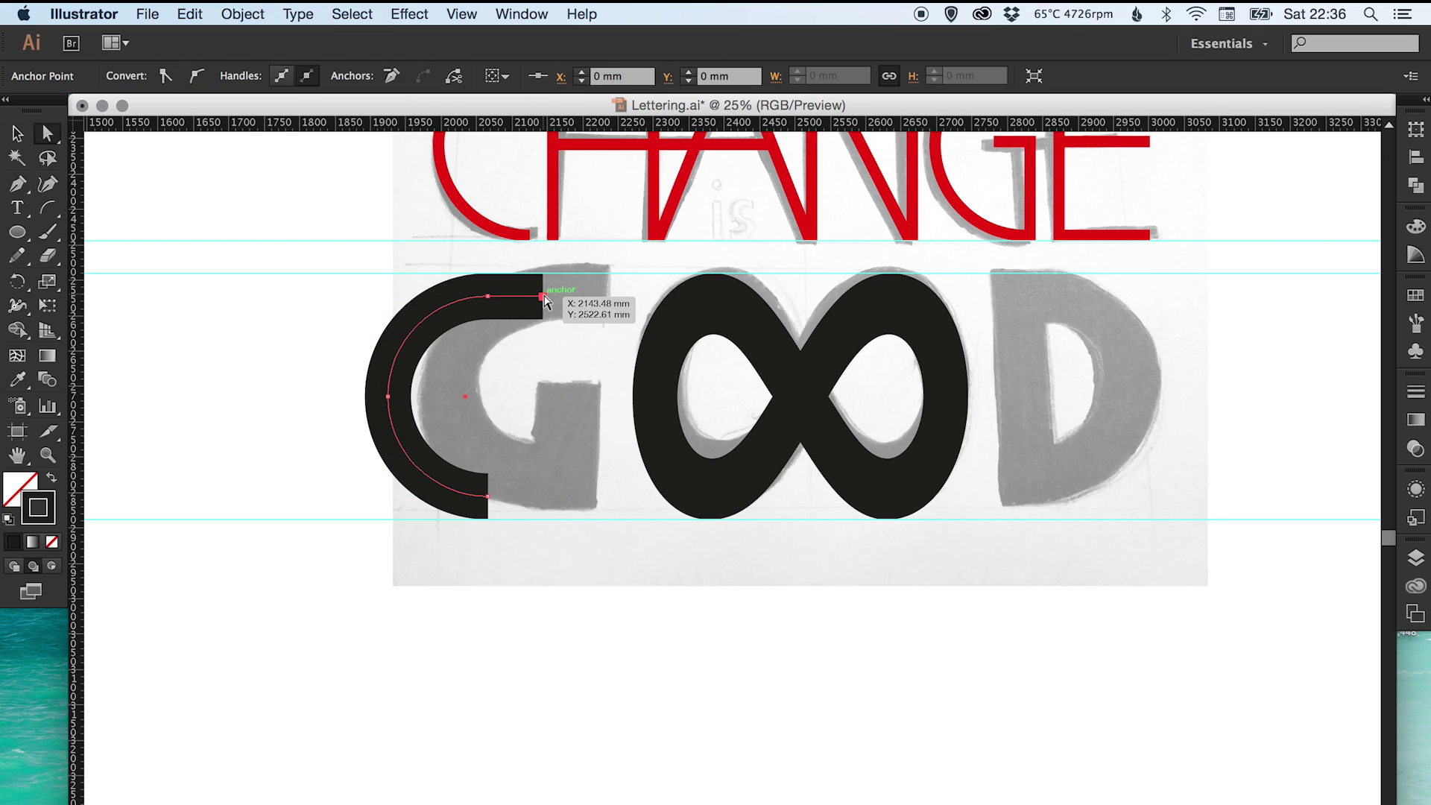
# - Extend the C's bottom end with a straight horizontal segment
pyautogui.click(17, 184)
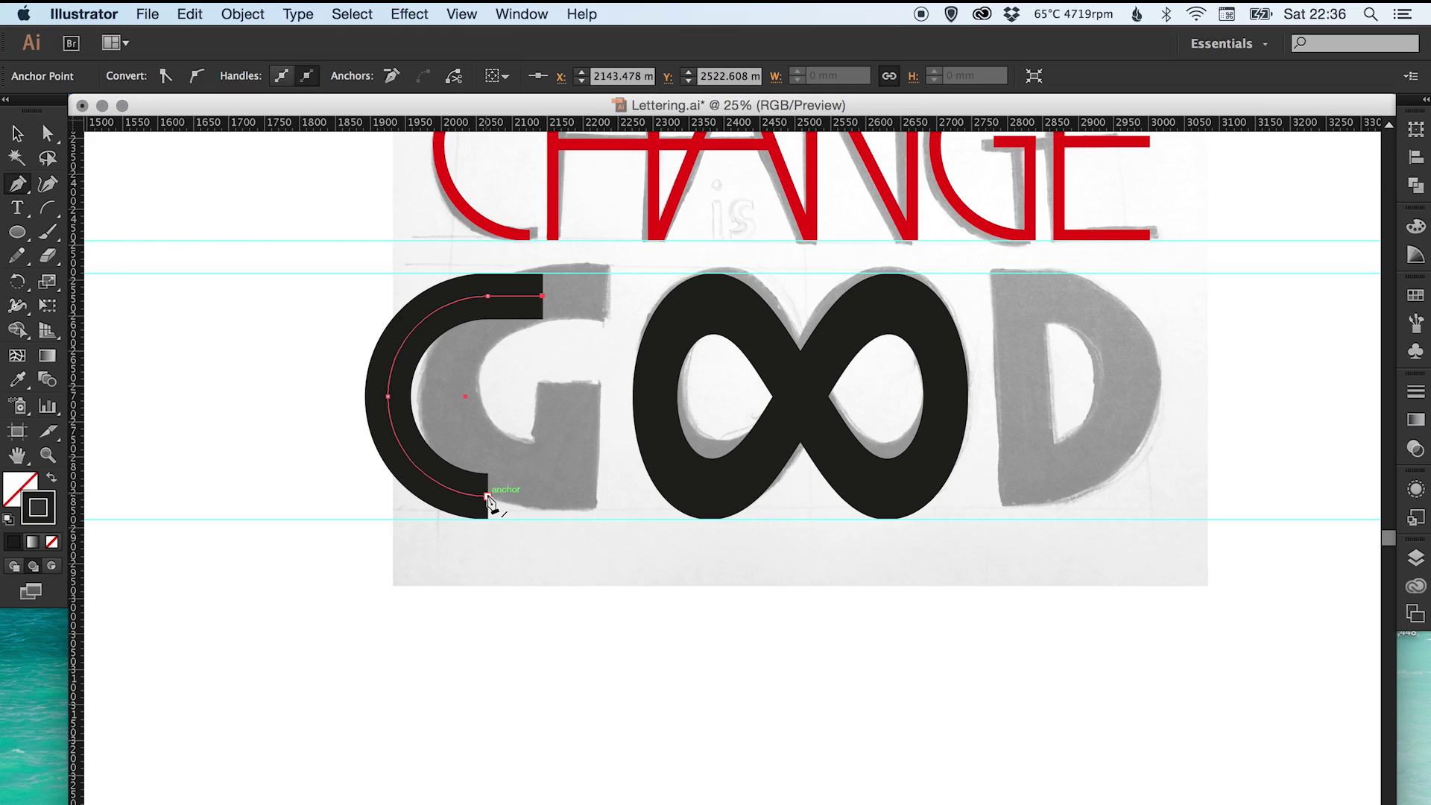
pyautogui.moveTo(488, 496); pyautogui.dragTo(543, 497)
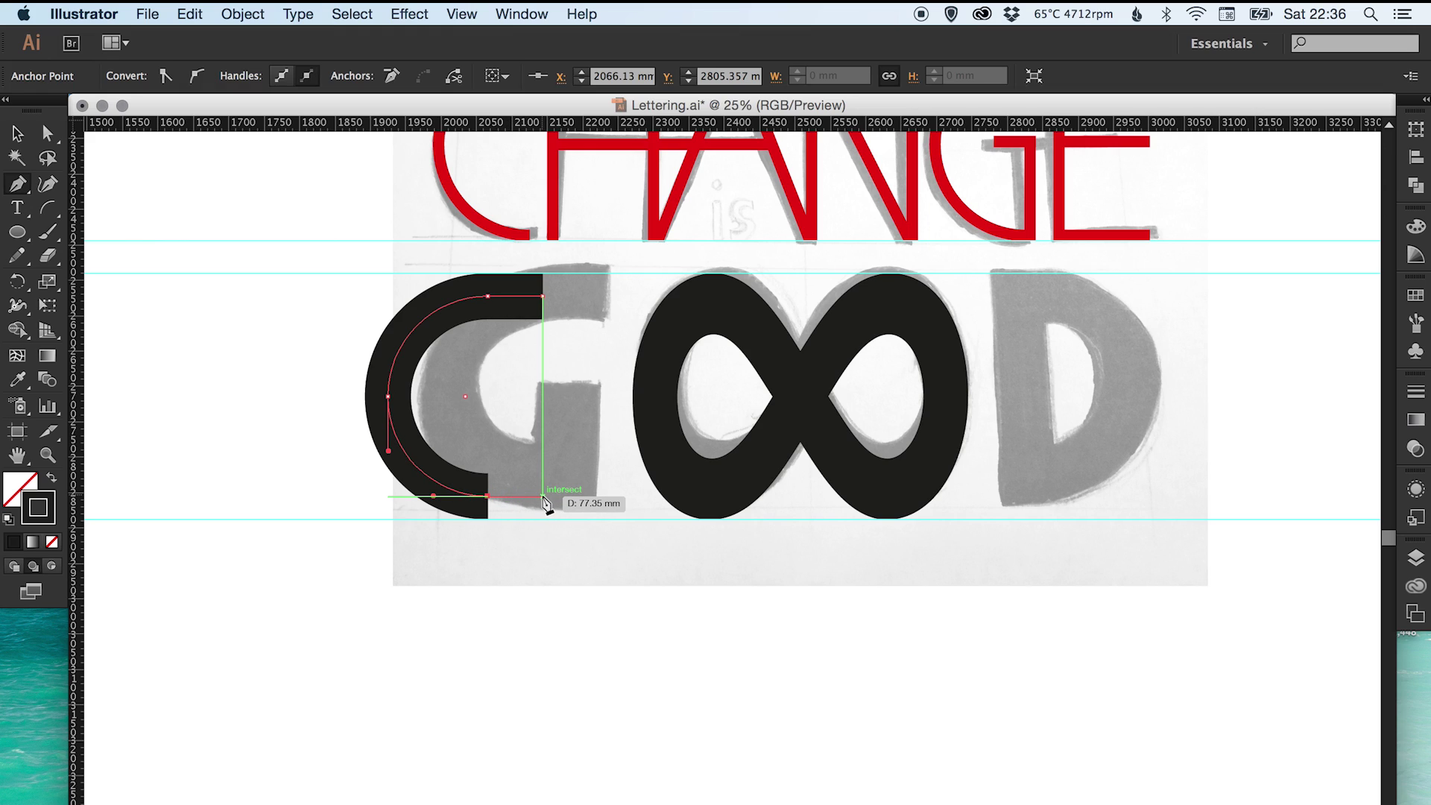
pyautogui.moveTo(544, 497); pyautogui.dragTo(543, 497)
pyautogui.click(543, 497)
pyautogui.press('super+shift+a')
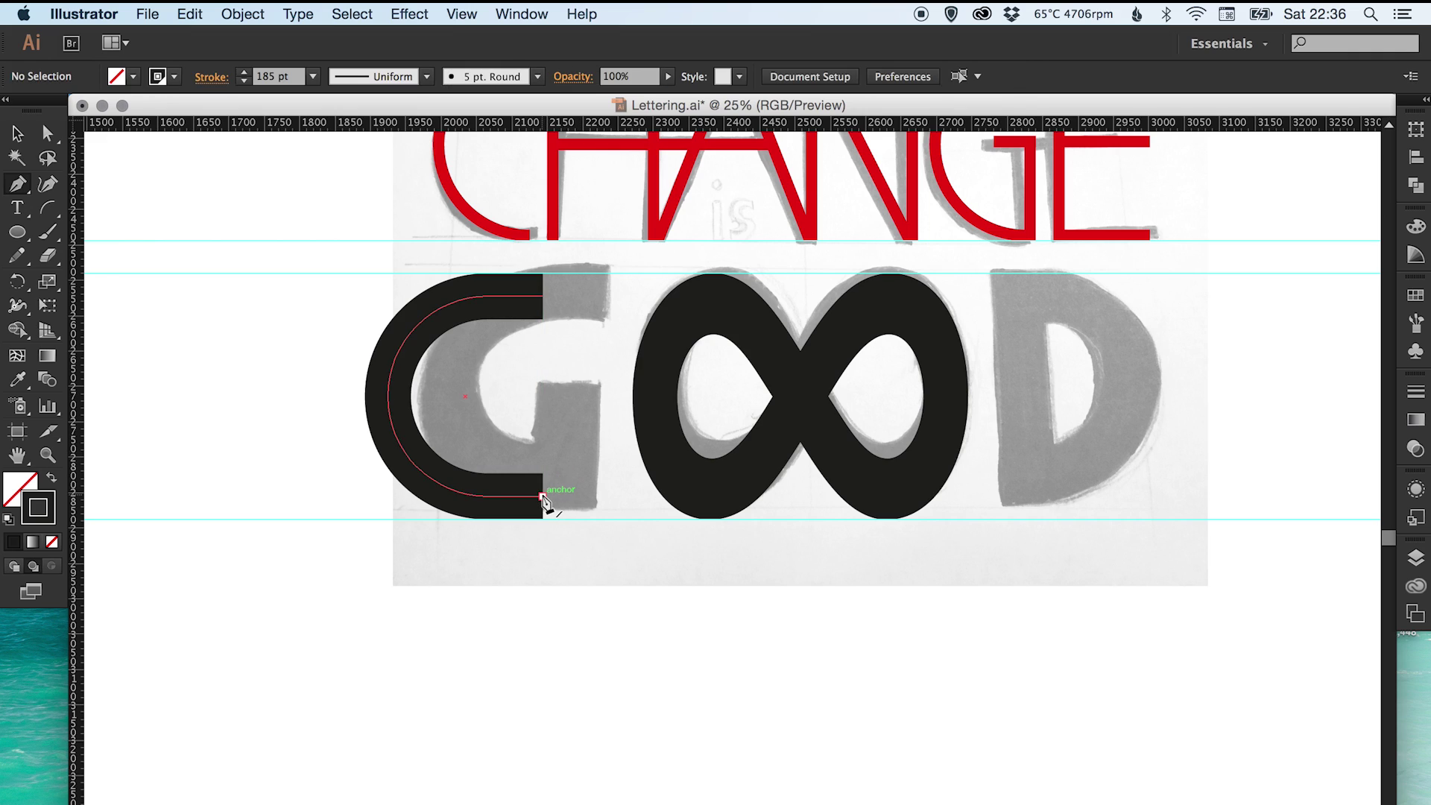
# - Add the G's vertical stem from the bottom endpoint and shift it left
pyautogui.click(543, 497)
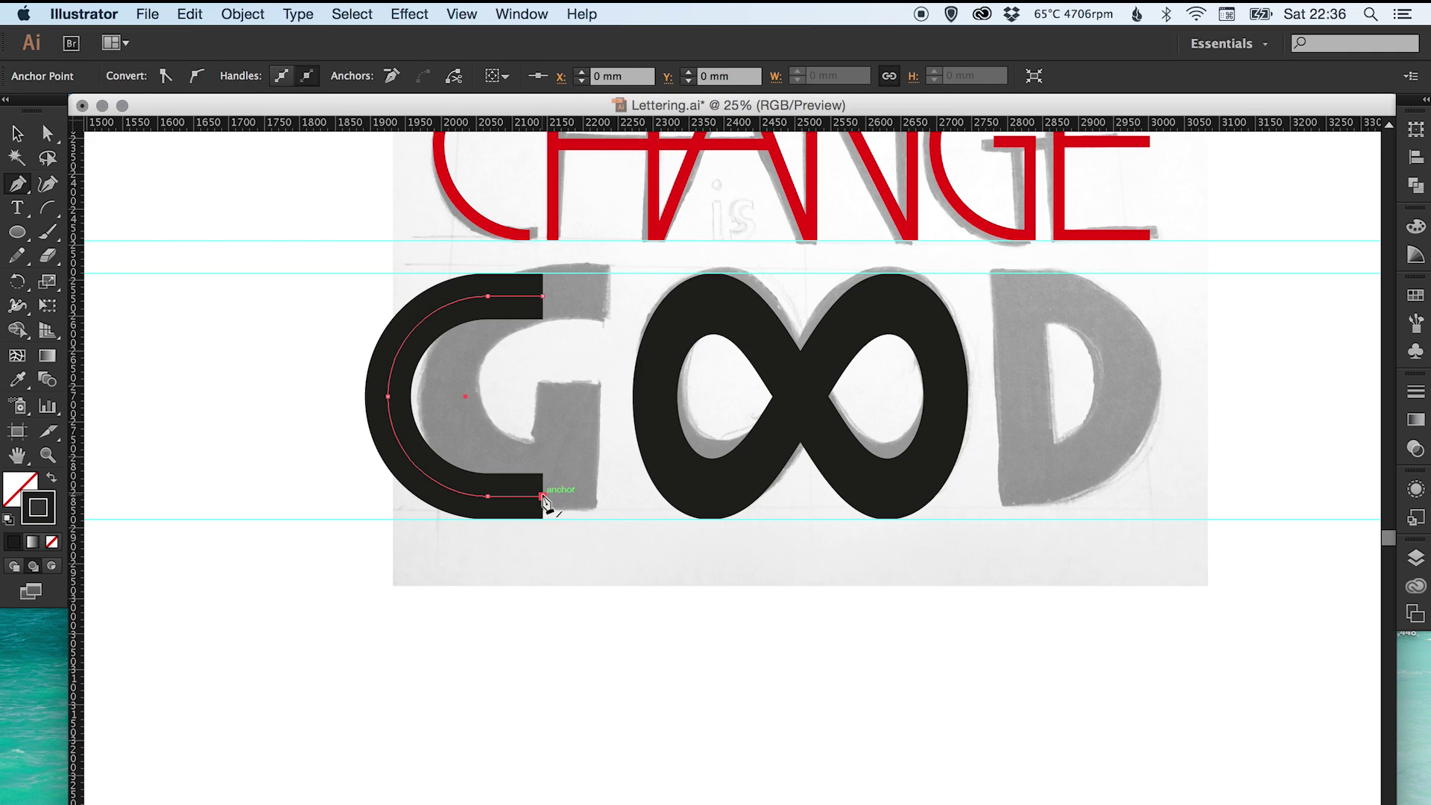
pyautogui.click(542, 396)
pyautogui.press('super+shift+a')
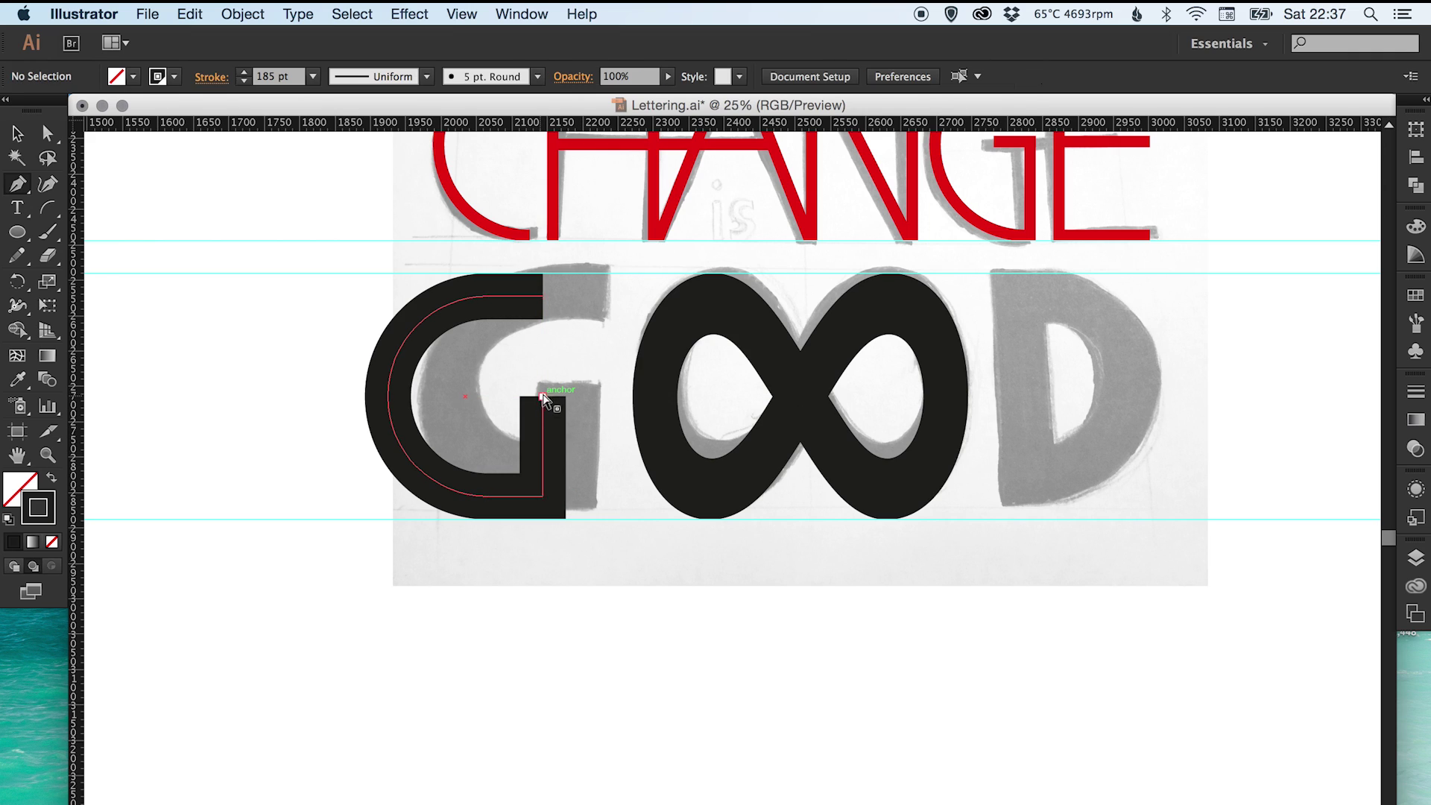
pyautogui.press('a')
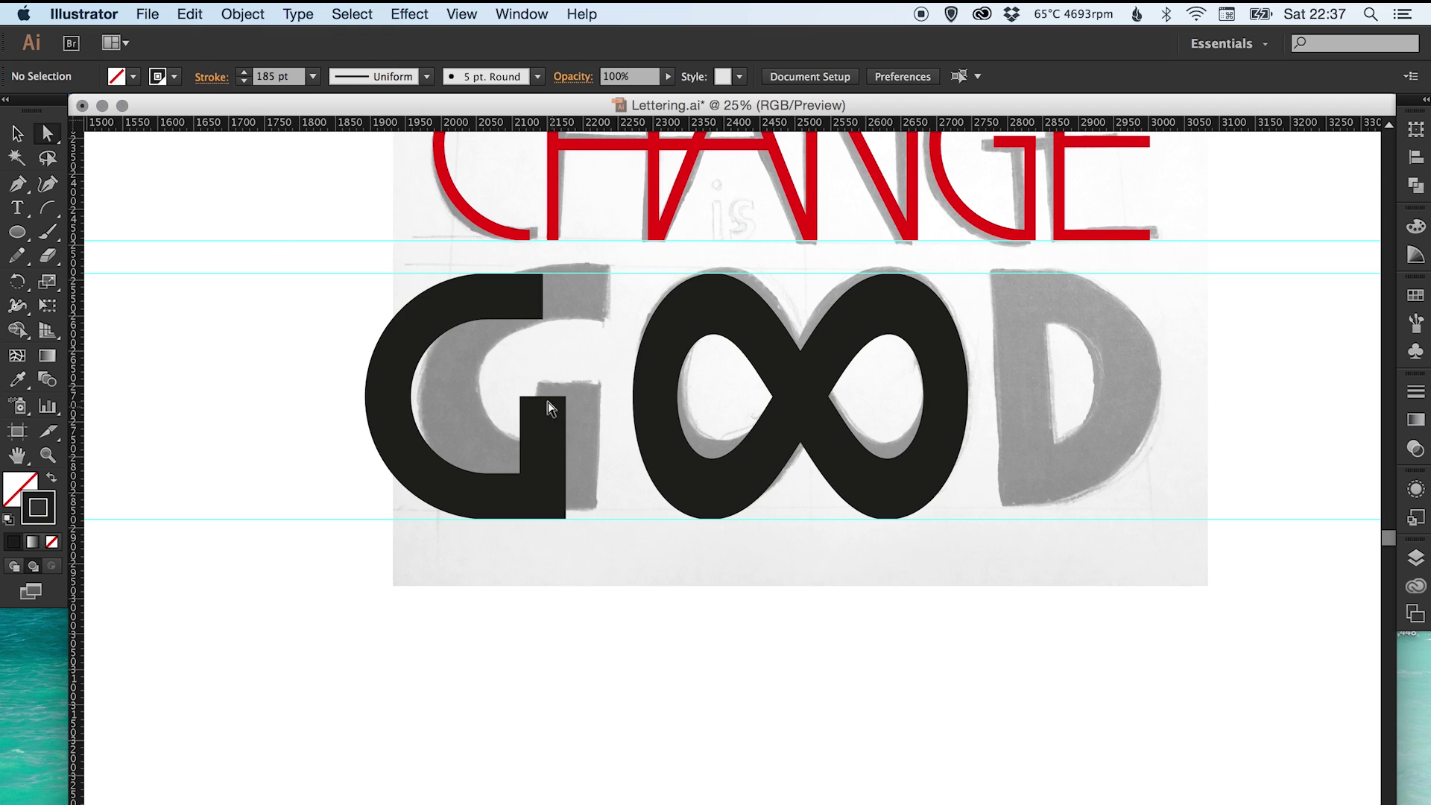
pyautogui.moveTo(514, 375); pyautogui.dragTo(565, 549)
pyautogui.moveTo(543, 398); pyautogui.dragTo(524, 400)
# - Nudge the G's stem three steps left with the arrow keys
pyautogui.press('z')
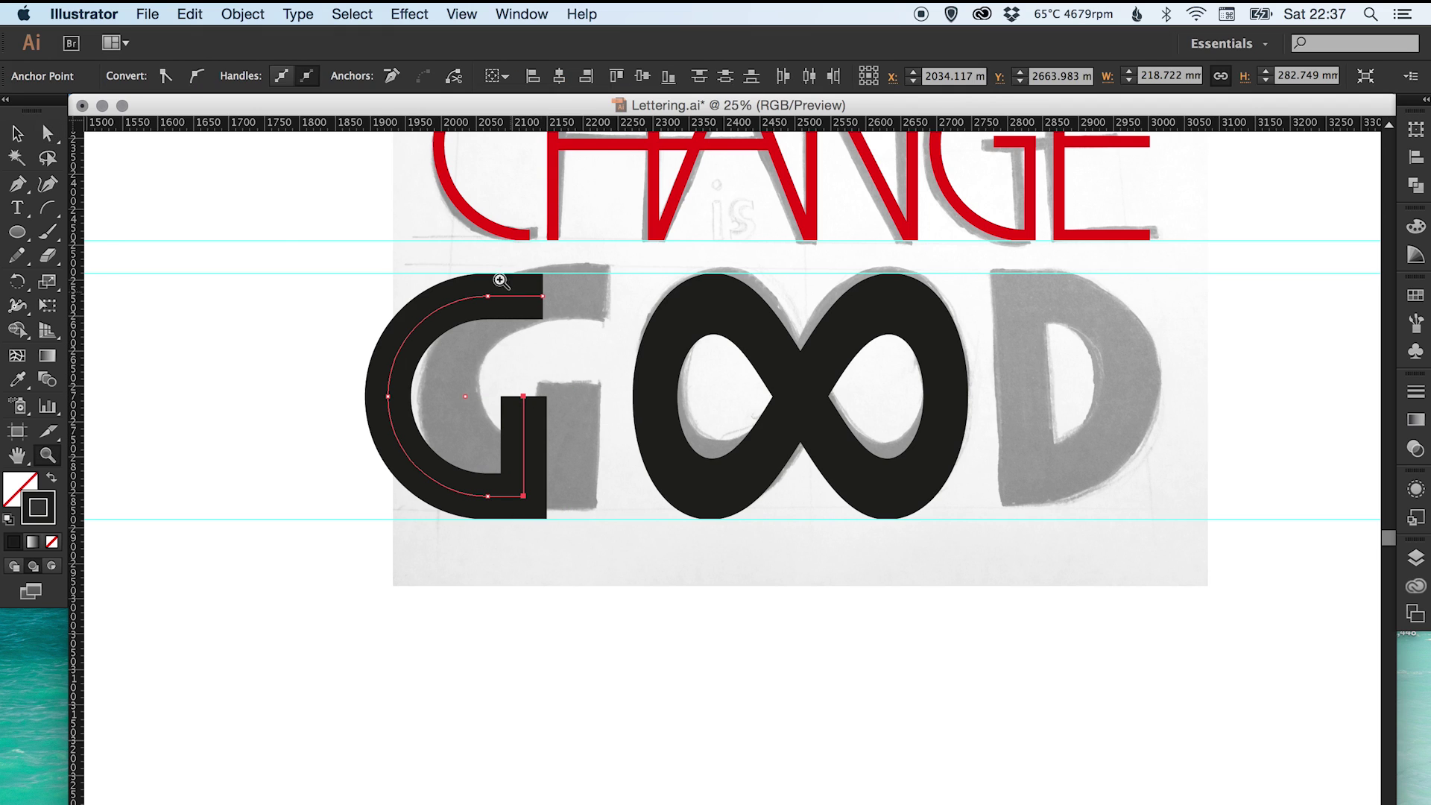
pyautogui.moveTo(491, 270); pyautogui.dragTo(601, 483)
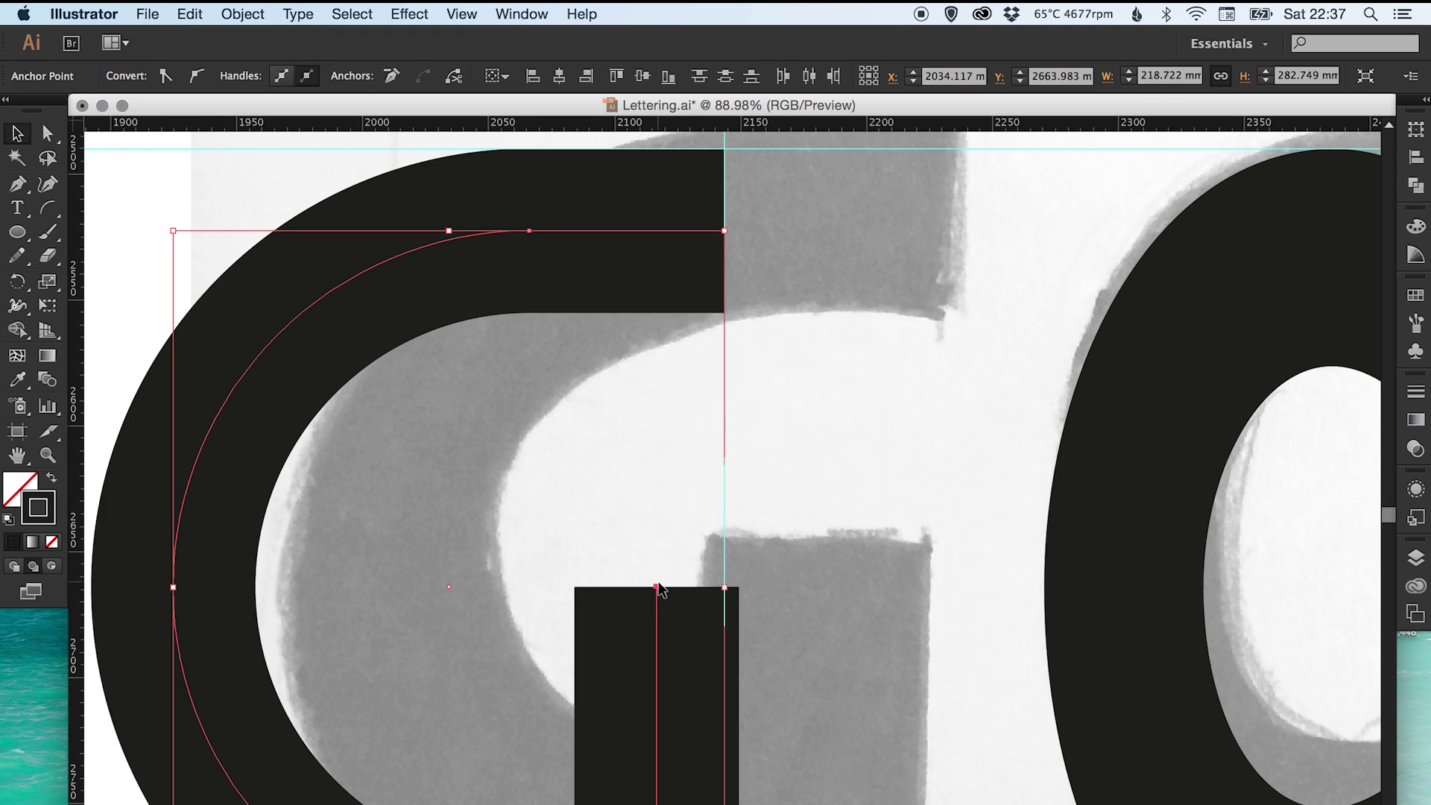
pyautogui.press('a')
pyautogui.press('Left')
pyautogui.press('Left')
pyautogui.press('Left')
pyautogui.press('Left')
pyautogui.press('Left')
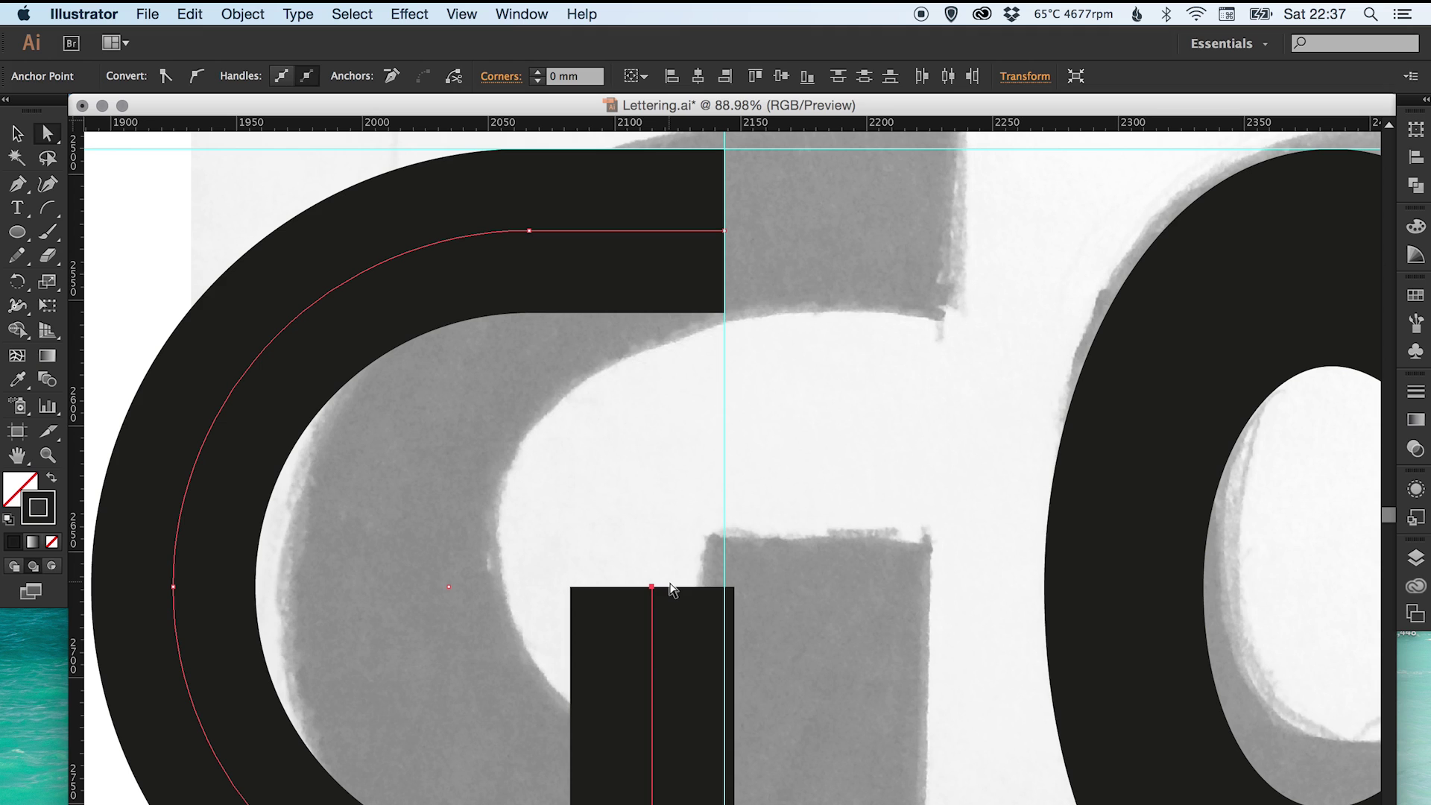
pyautogui.press('Left')
pyautogui.press('Left')
pyautogui.press('Left')
pyautogui.press('Left')
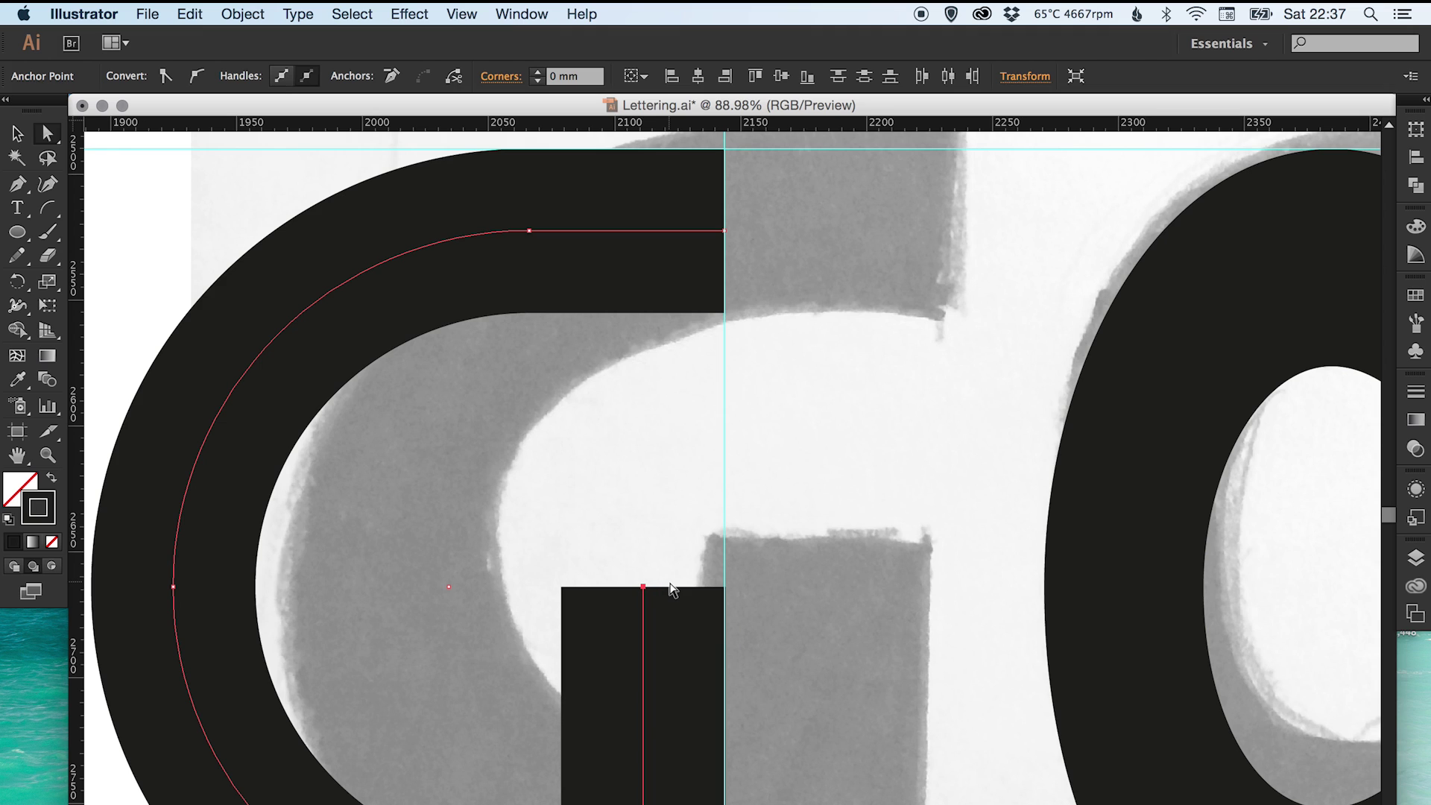
pyautogui.press('Left')
pyautogui.press('super+minus')
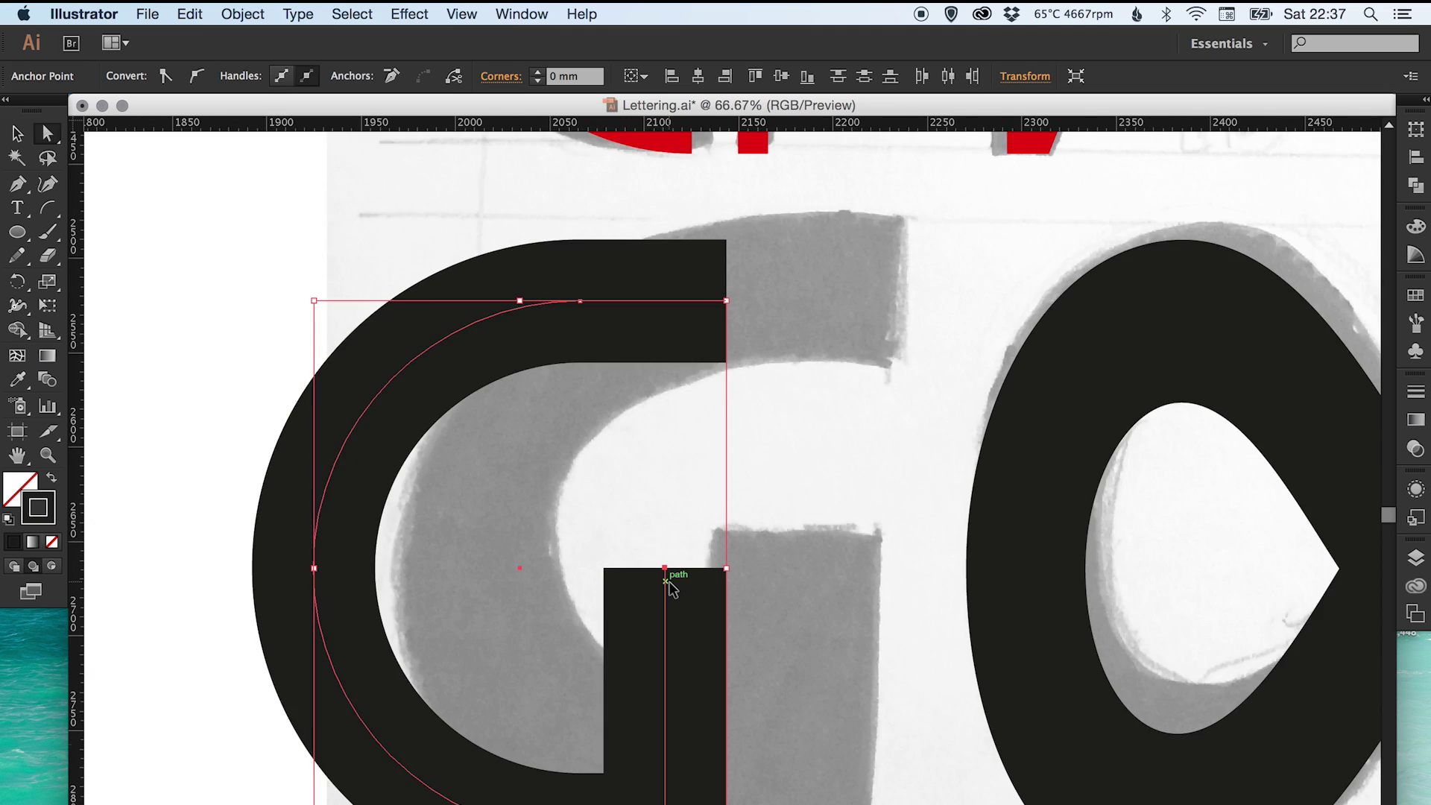
pyautogui.press('super+minus')
pyautogui.press('shift+super+a')
pyautogui.press('v')
pyautogui.moveTo(696, 585); pyautogui.dragTo(465, 561)
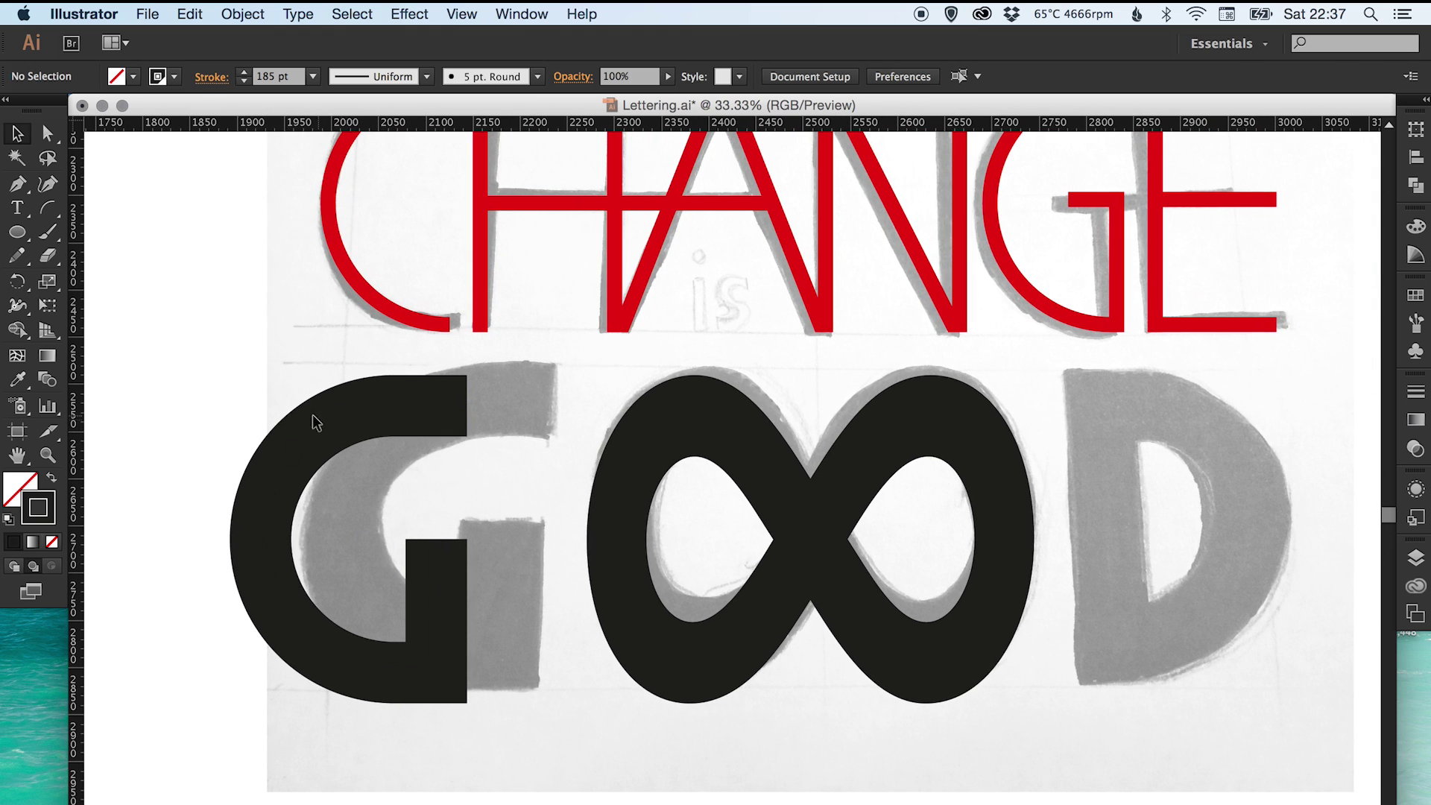
# - Place a copy of the G over the D sketch and reflect it to face right
pyautogui.moveTo(235, 387); pyautogui.dragTo(490, 703)
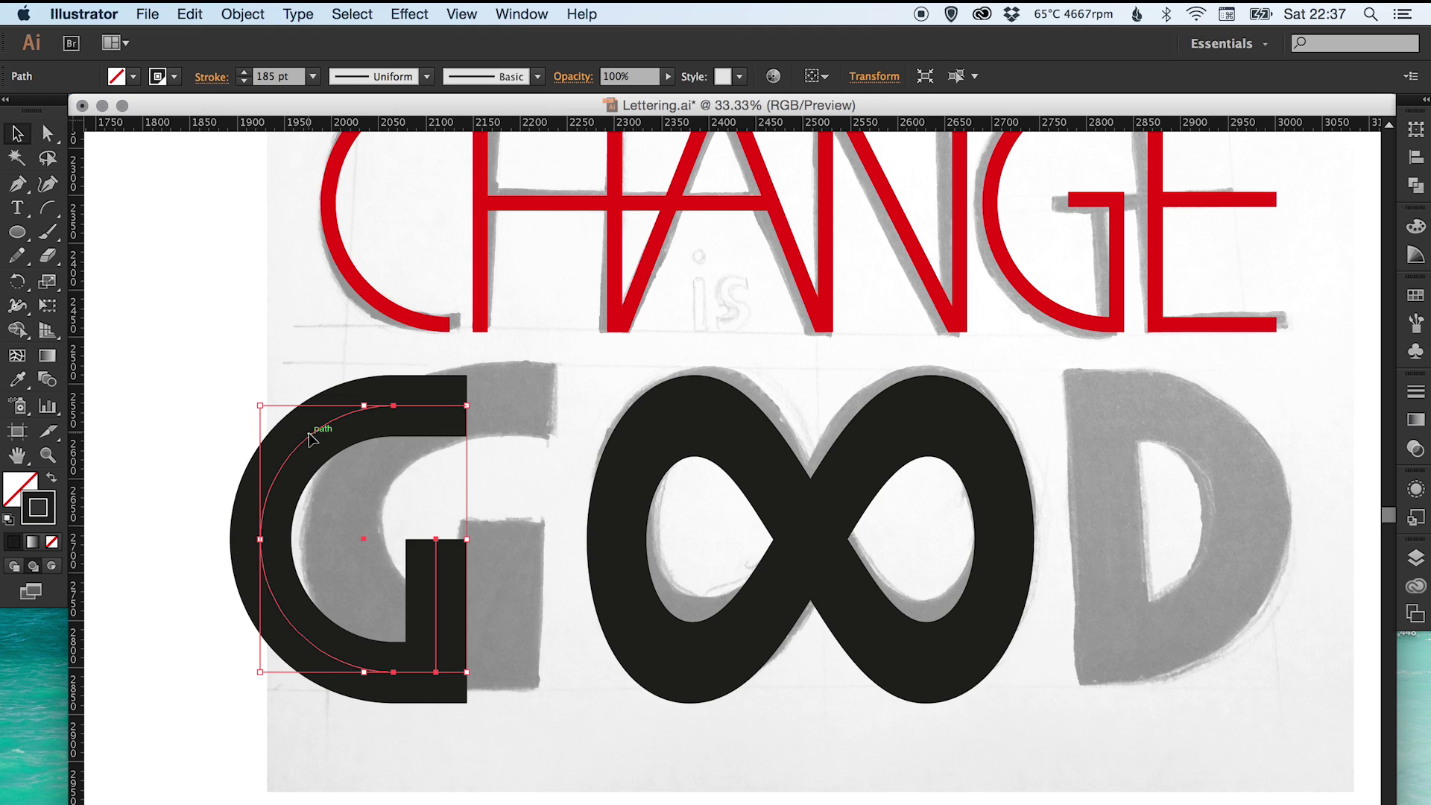
pyautogui.moveTo(310, 438); pyautogui.dragTo(1131, 439)
pyautogui.click(261, 12)
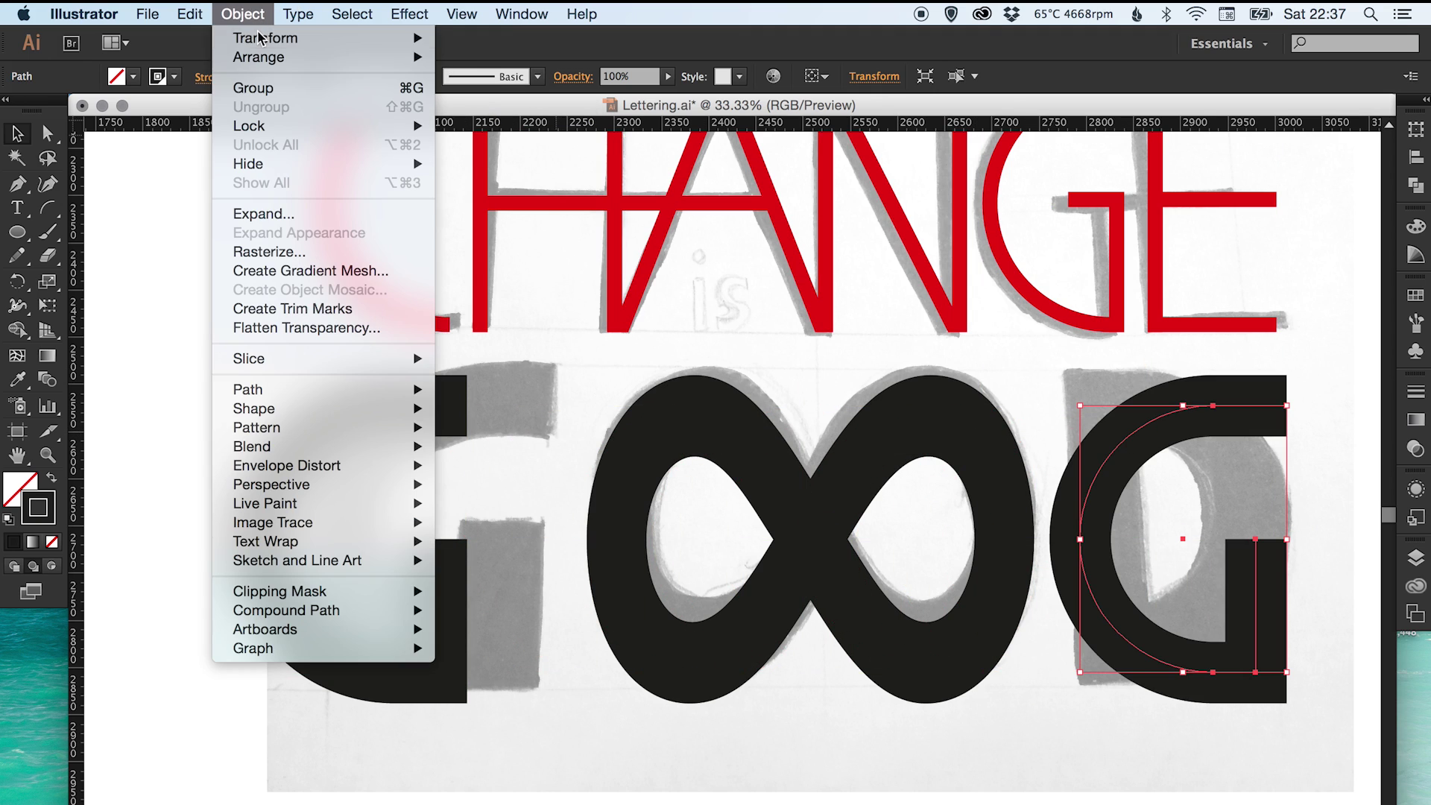
pyautogui.moveTo(260, 38)
pyautogui.click(481, 112)
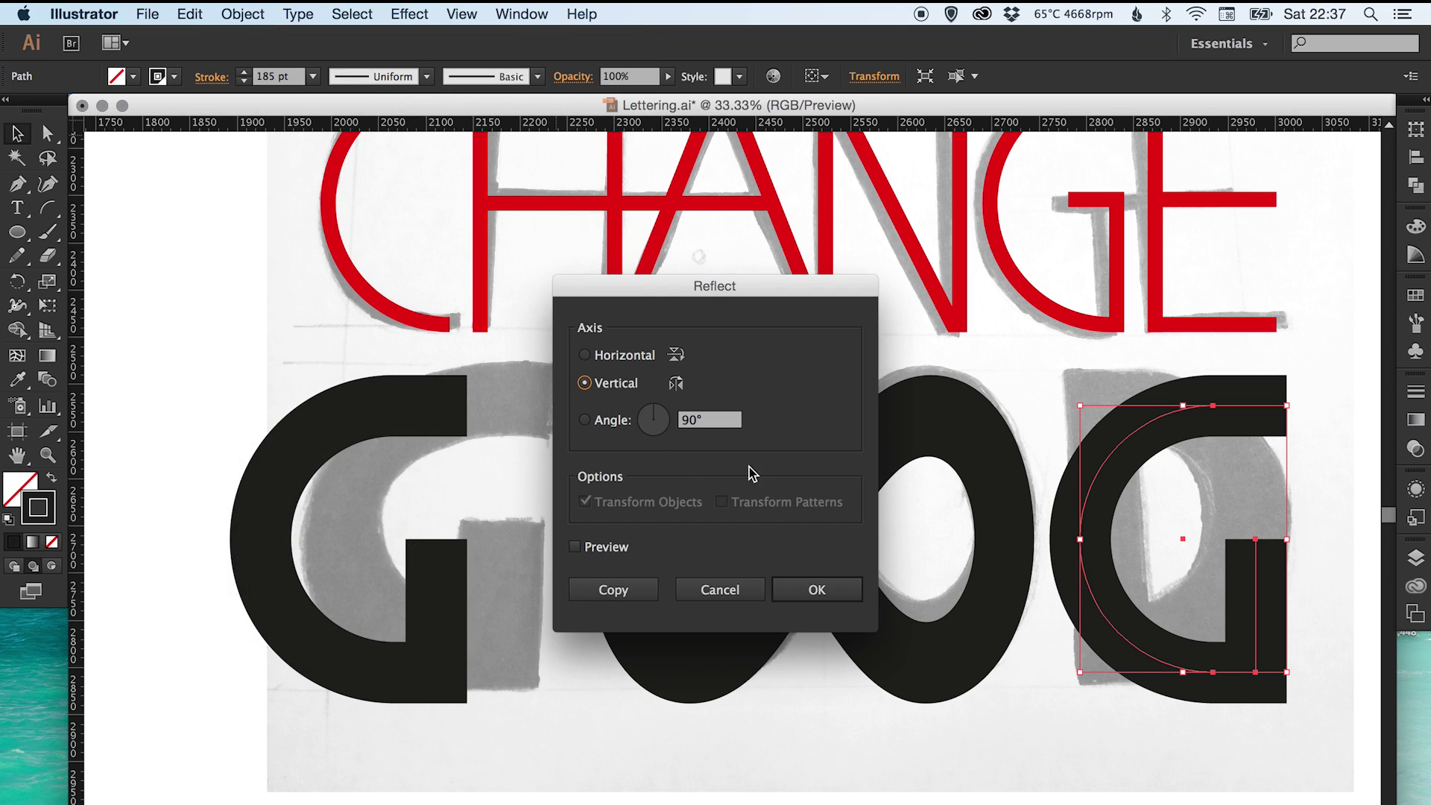
pyautogui.click(818, 589)
# - Raise the mirrored copy's inner corner anchor up to the D's top edge
pyautogui.hscroll(2, 958, 504)
pyautogui.press('a')
pyautogui.press('super+shift+a')
pyautogui.click(1078, 540)
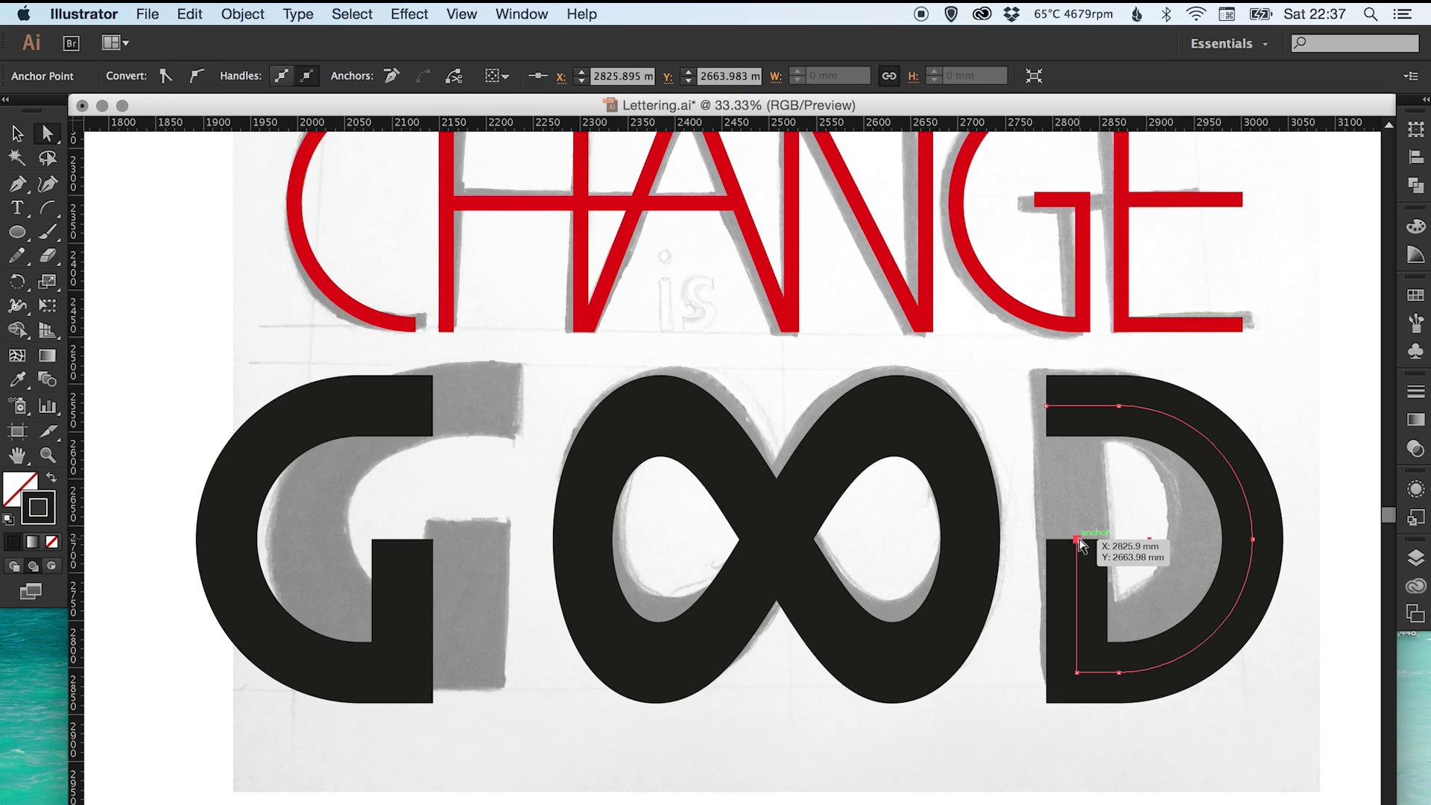
pyautogui.moveTo(1080, 541); pyautogui.dragTo(1071, 406)
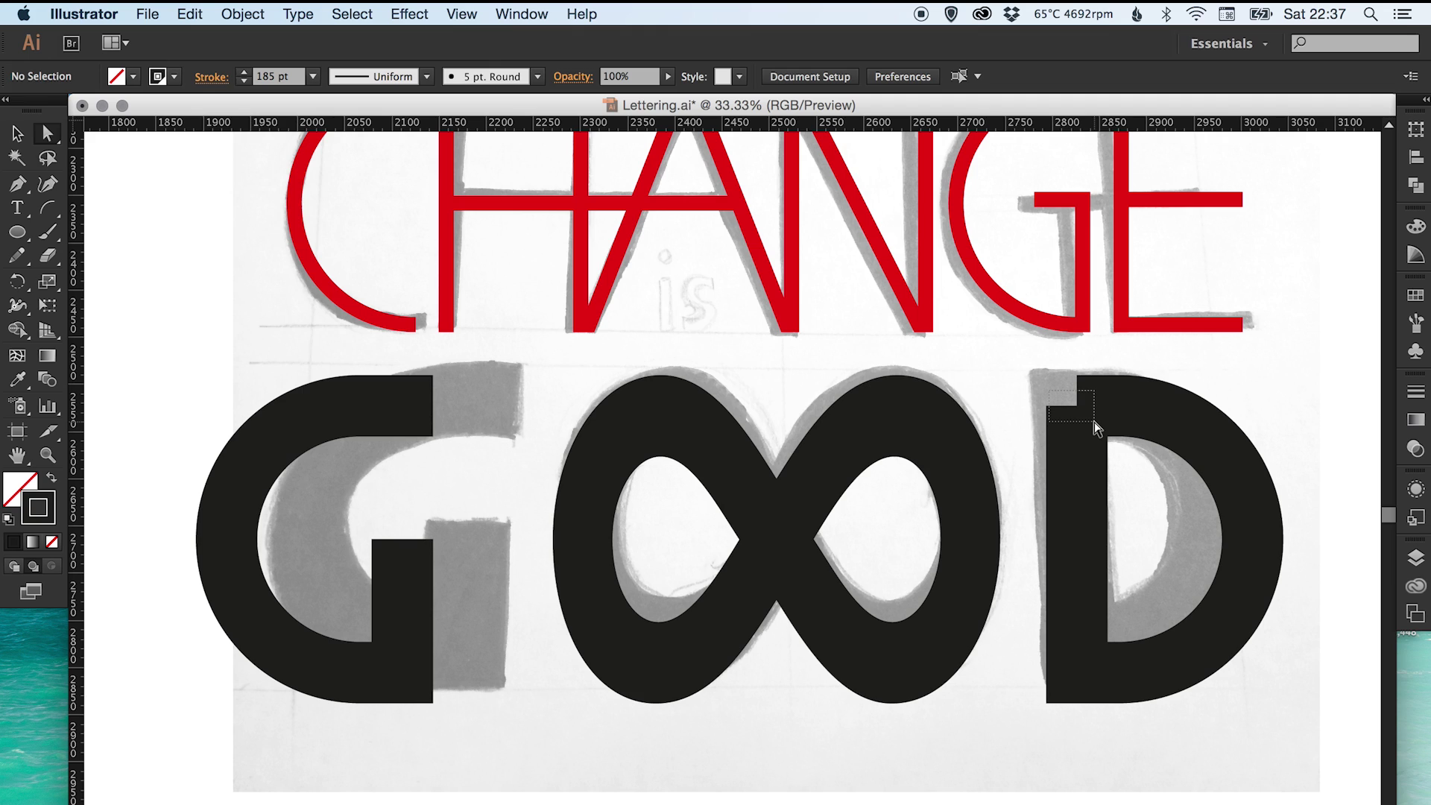
# - Join the two endpoints at the D's top-left into one path
pyautogui.moveTo(1096, 427); pyautogui.dragTo(1095, 423)
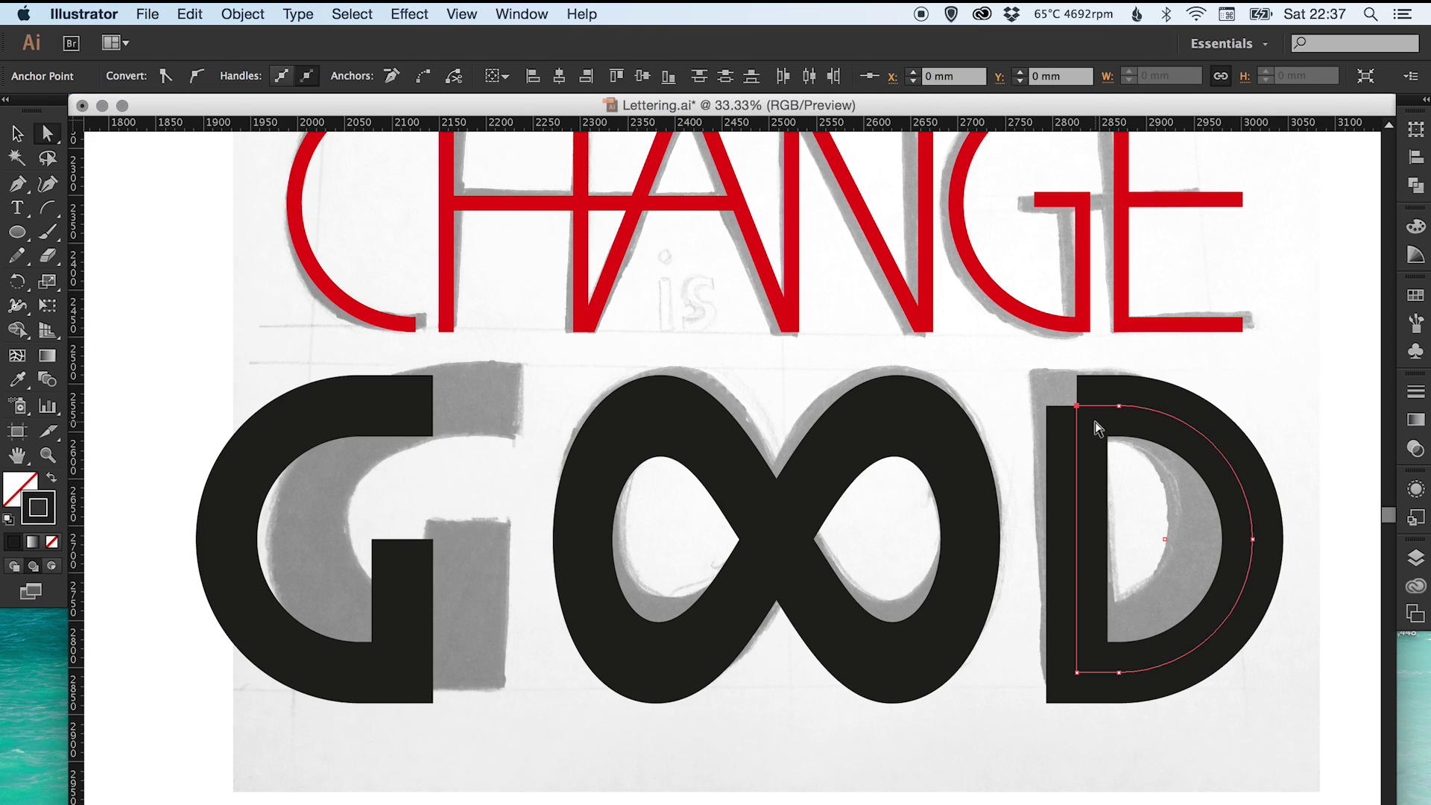
pyautogui.click(242, 14)
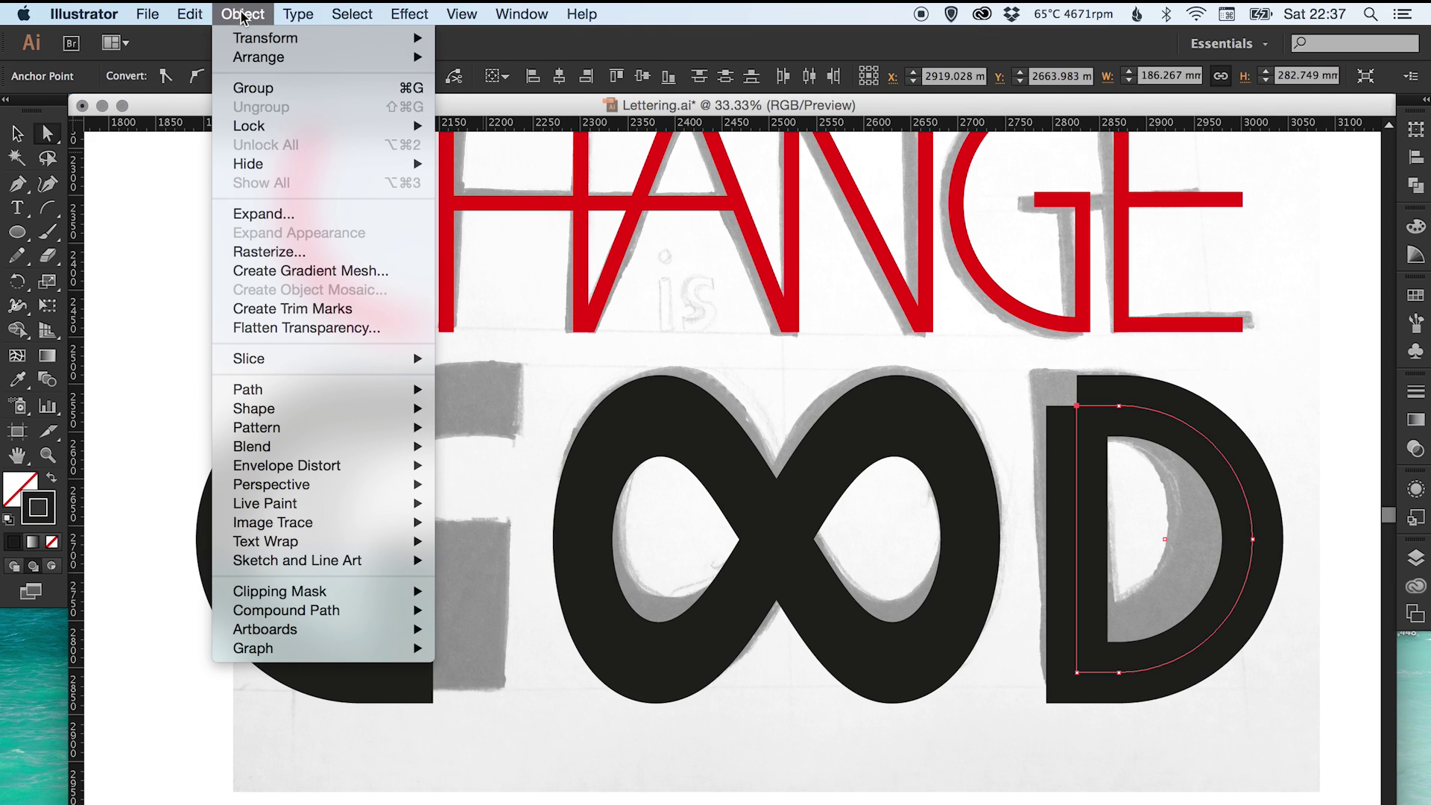
pyautogui.moveTo(345, 389)
pyautogui.click(502, 391)
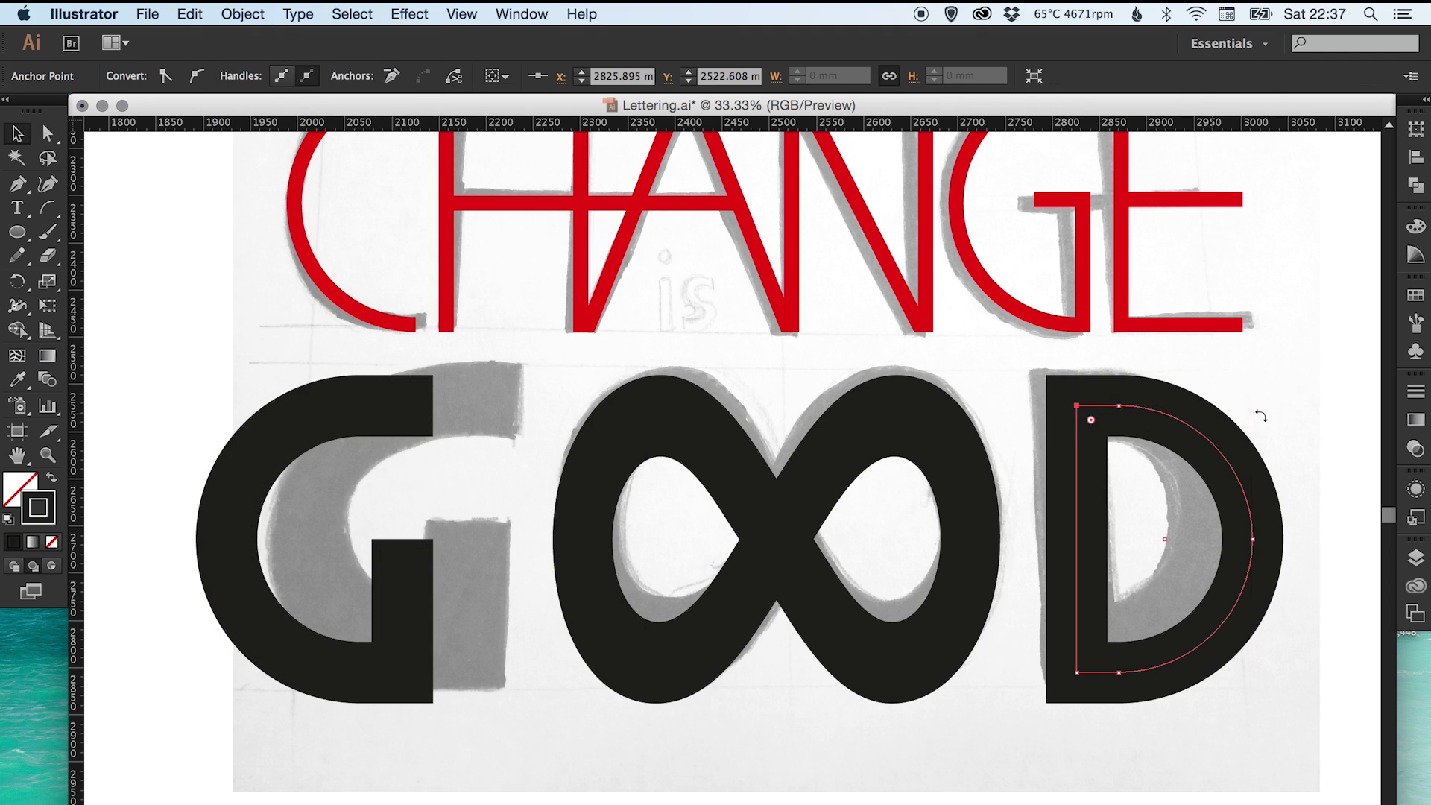
pyautogui.click(1318, 402)
pyautogui.press('v')
pyautogui.moveTo(1169, 406); pyautogui.dragTo(1096, 422)
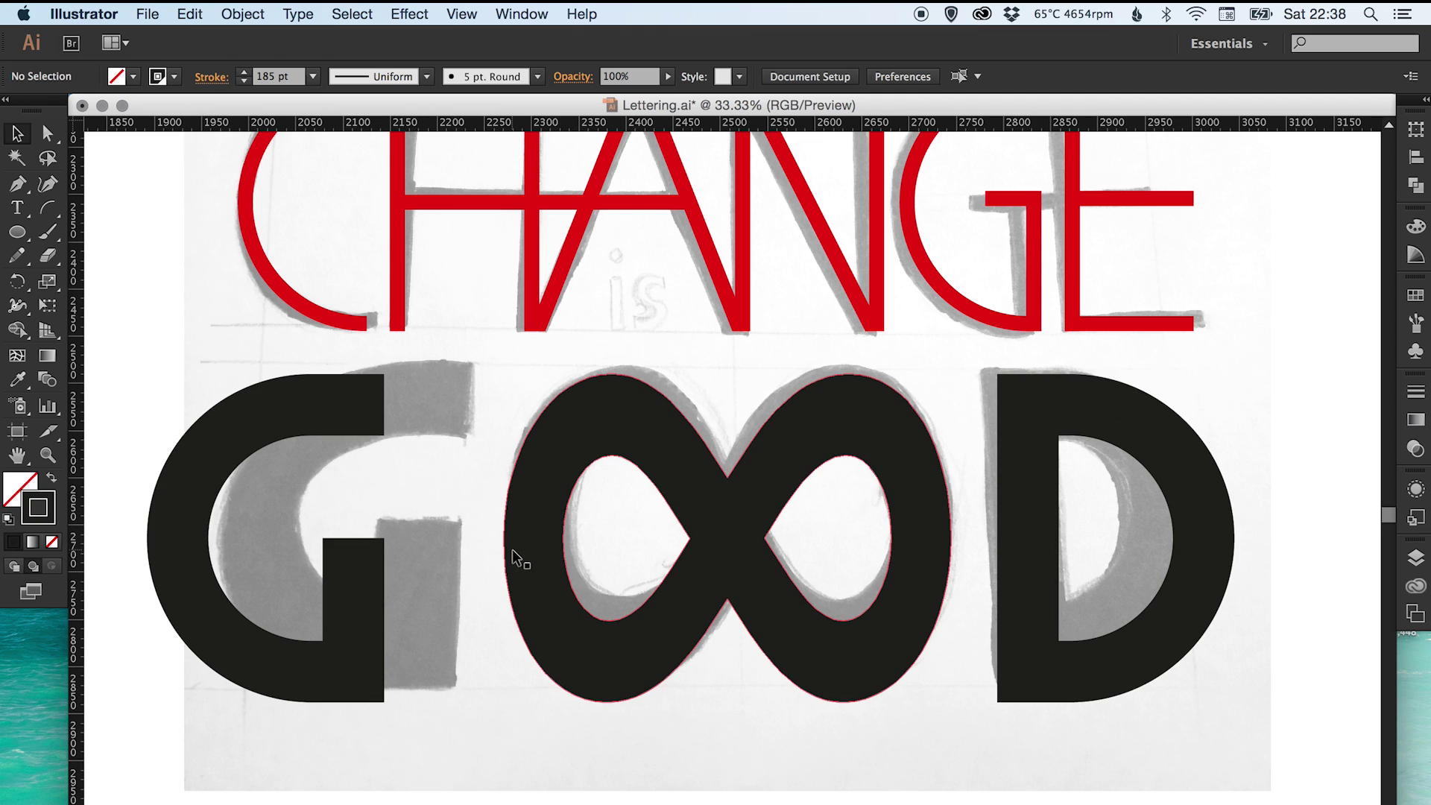
# - Expand the G and D strokes into filled shapes, checking them in Outline view
pyautogui.moveTo(137, 409); pyautogui.dragTo(387, 678)
pyautogui.moveTo(1157, 646); pyautogui.dragTo(1017, 444)
pyautogui.click(242, 15)
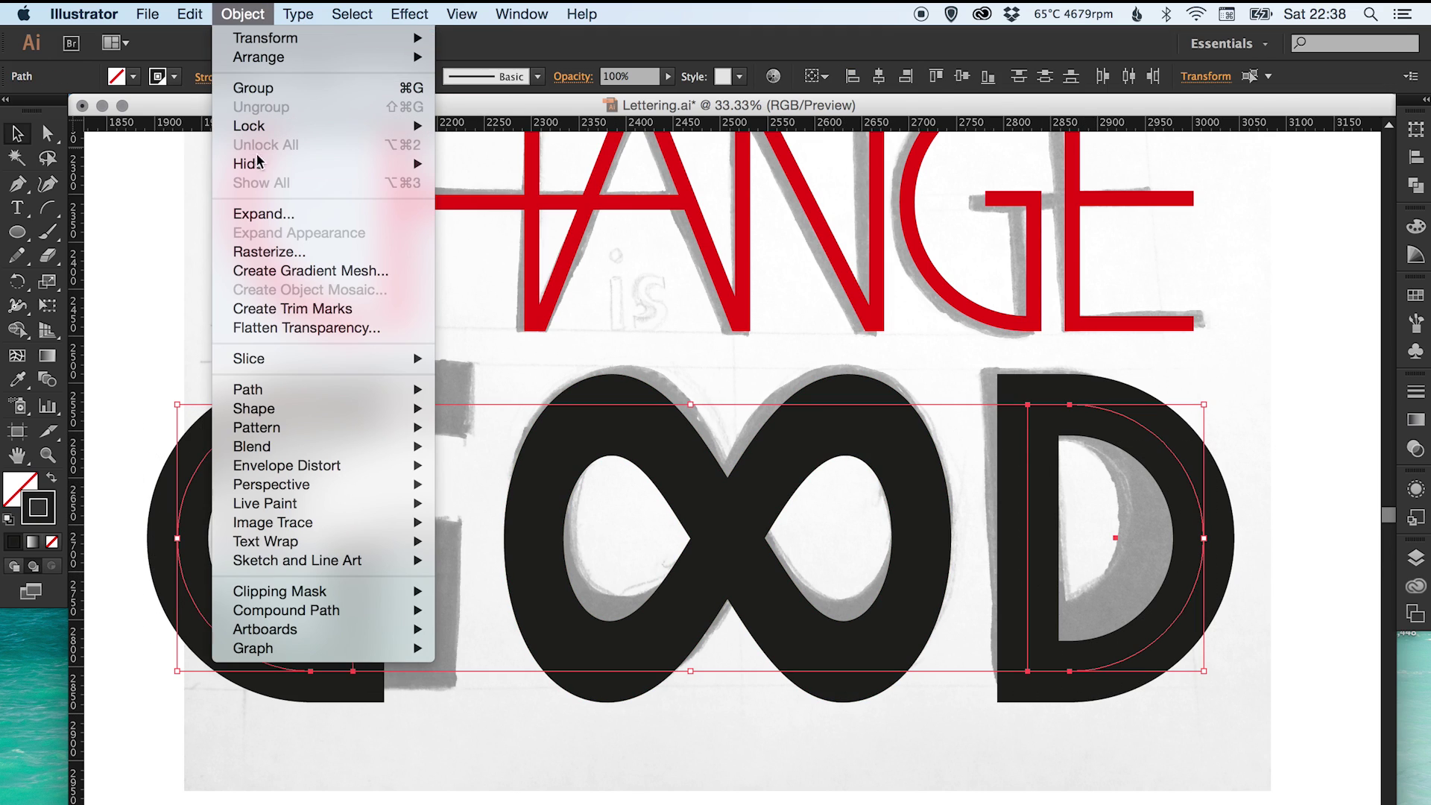
pyautogui.click(260, 214)
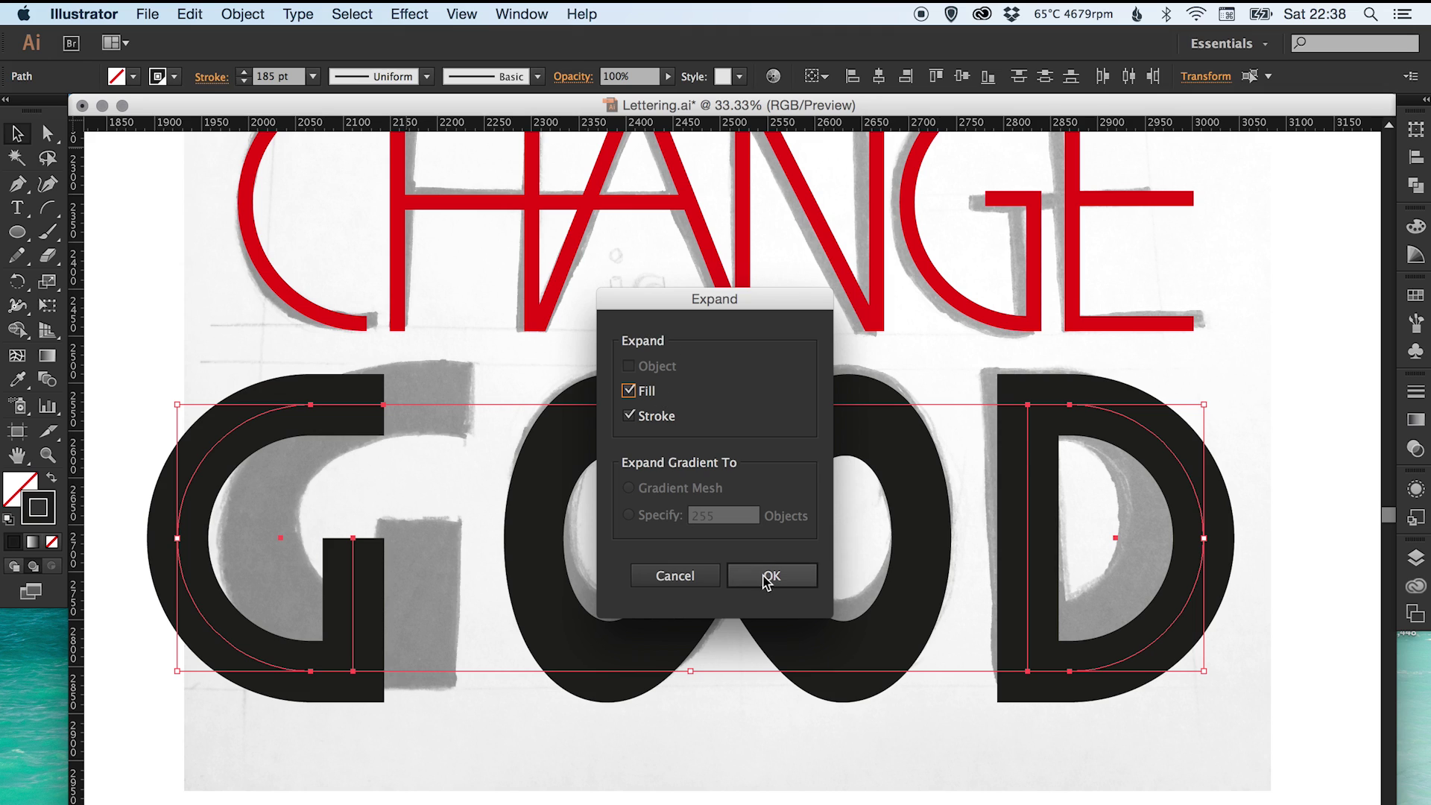
pyautogui.click(772, 576)
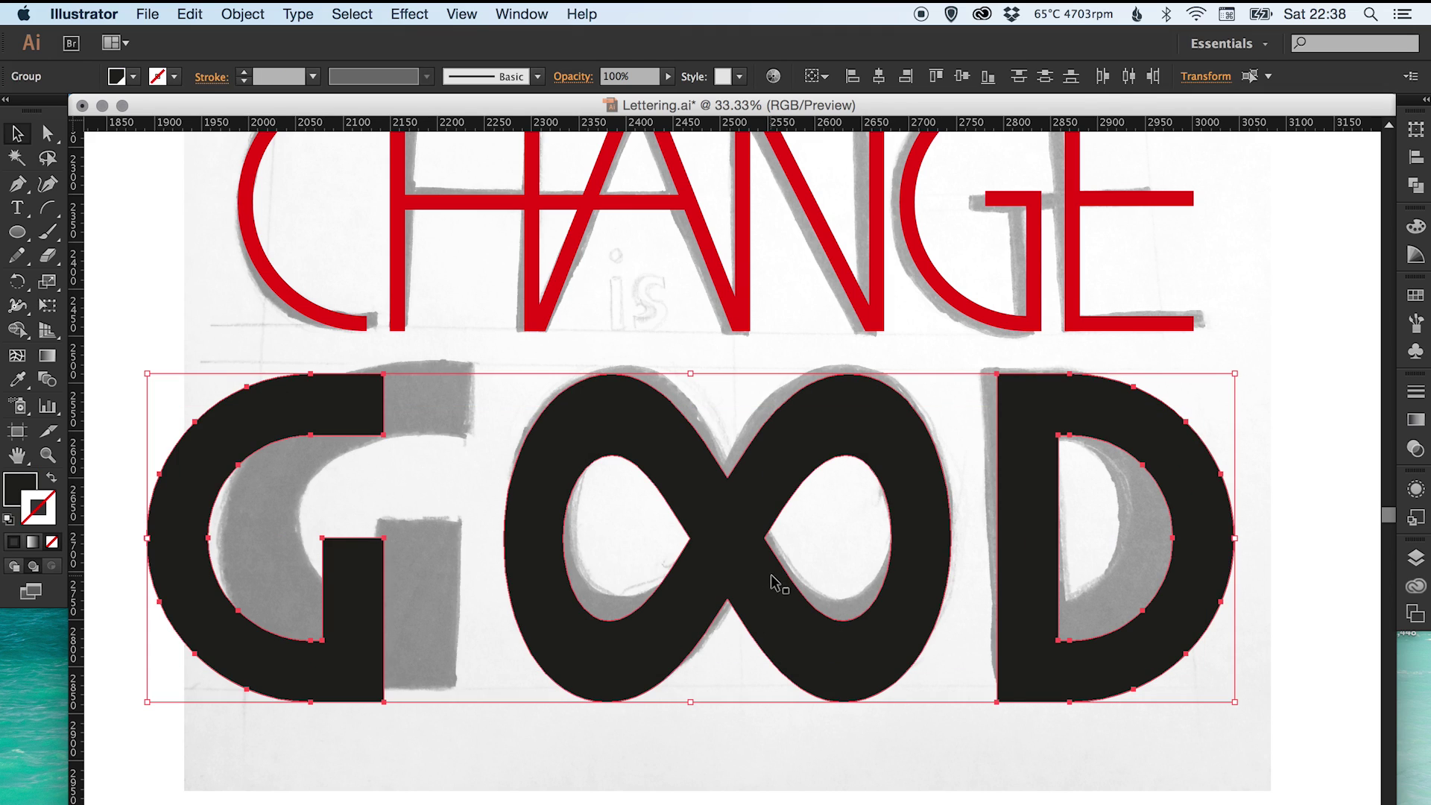
pyautogui.hotkey('ctrl', 'y')
pyautogui.click(1216, 406)
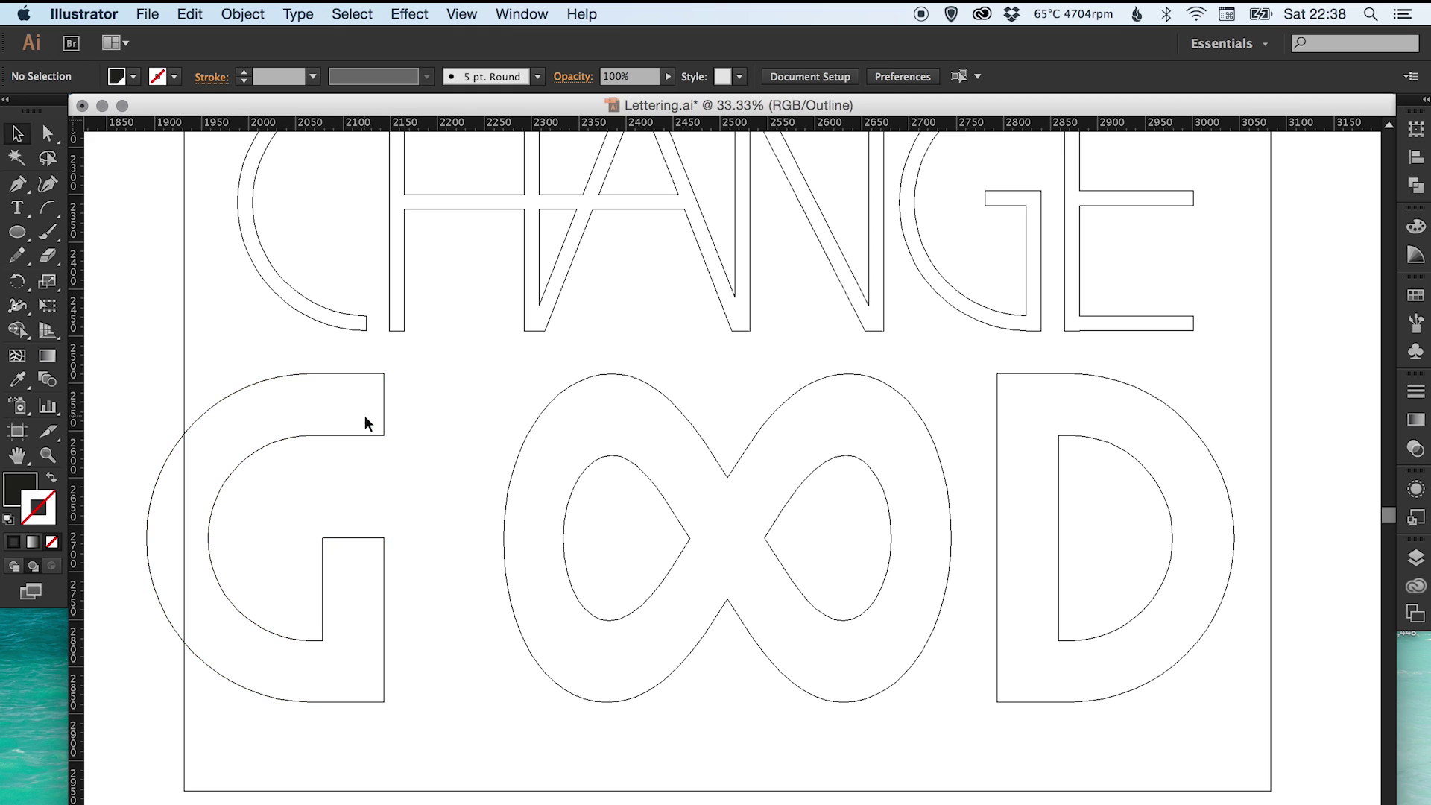
pyautogui.hotkey('ctrl', 'y')
# - Try moving the G right and up, then undo the move
pyautogui.click(371, 632)
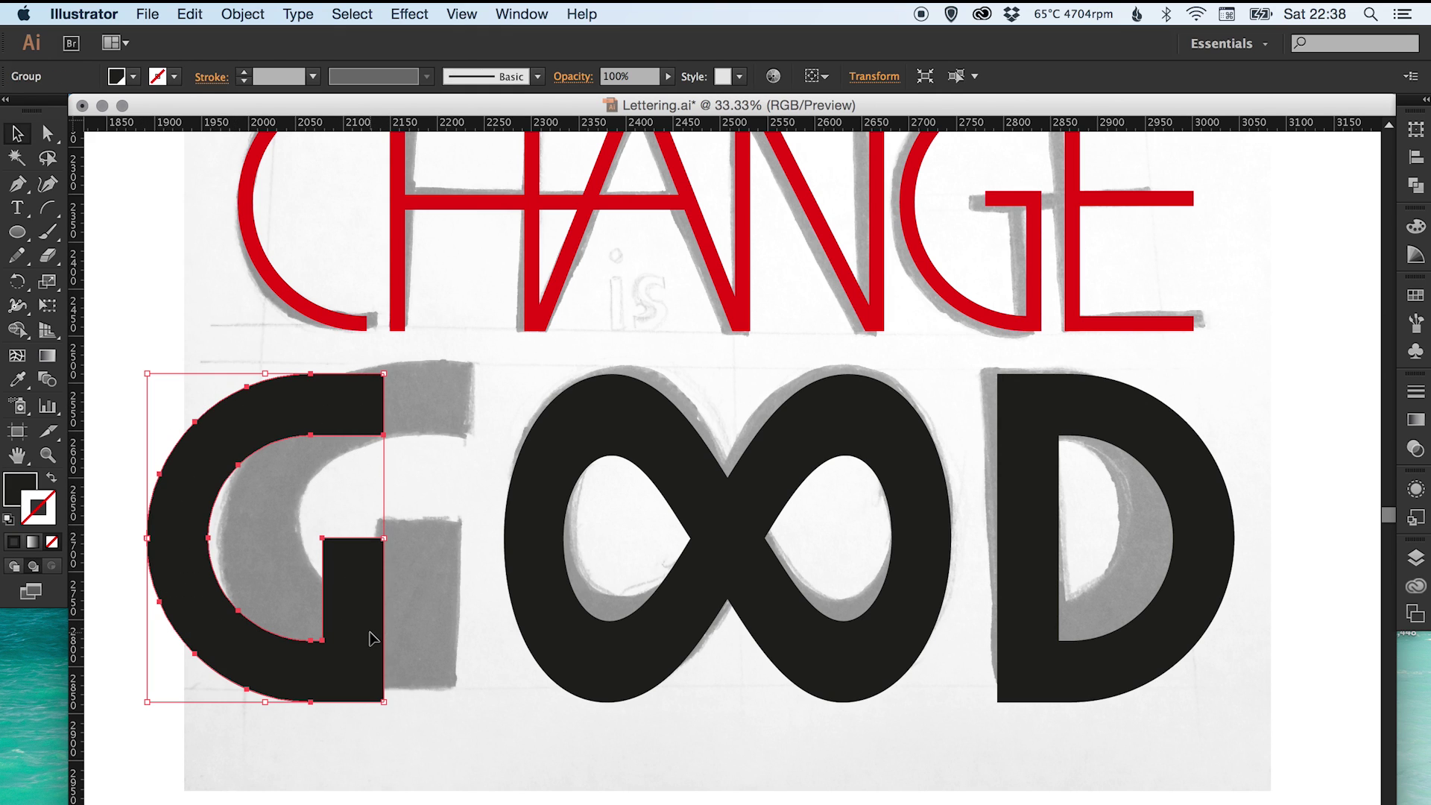
pyautogui.moveTo(267, 649); pyautogui.dragTo(360, 646)
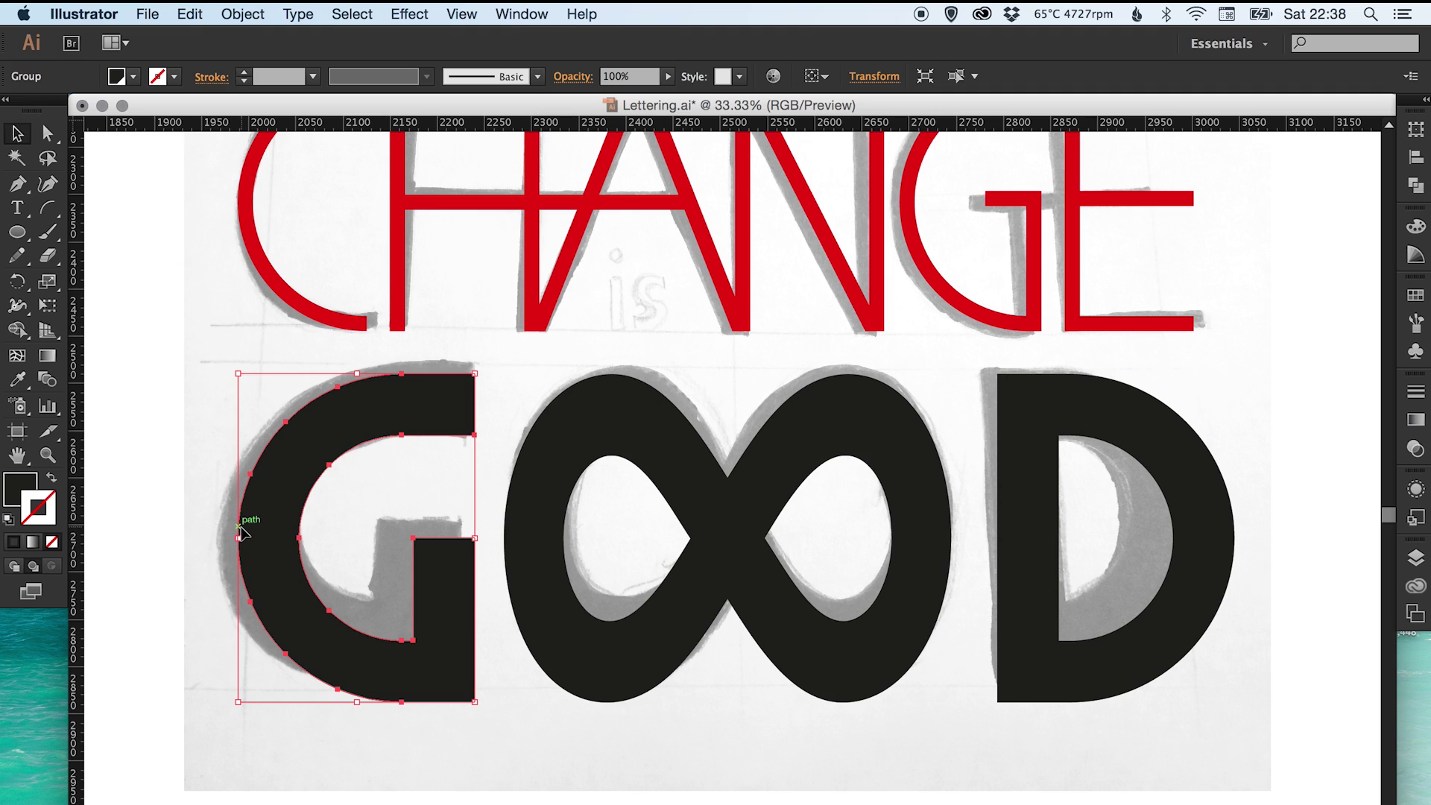
pyautogui.moveTo(257, 516); pyautogui.dragTo(257, 237)
pyautogui.press('super+z')
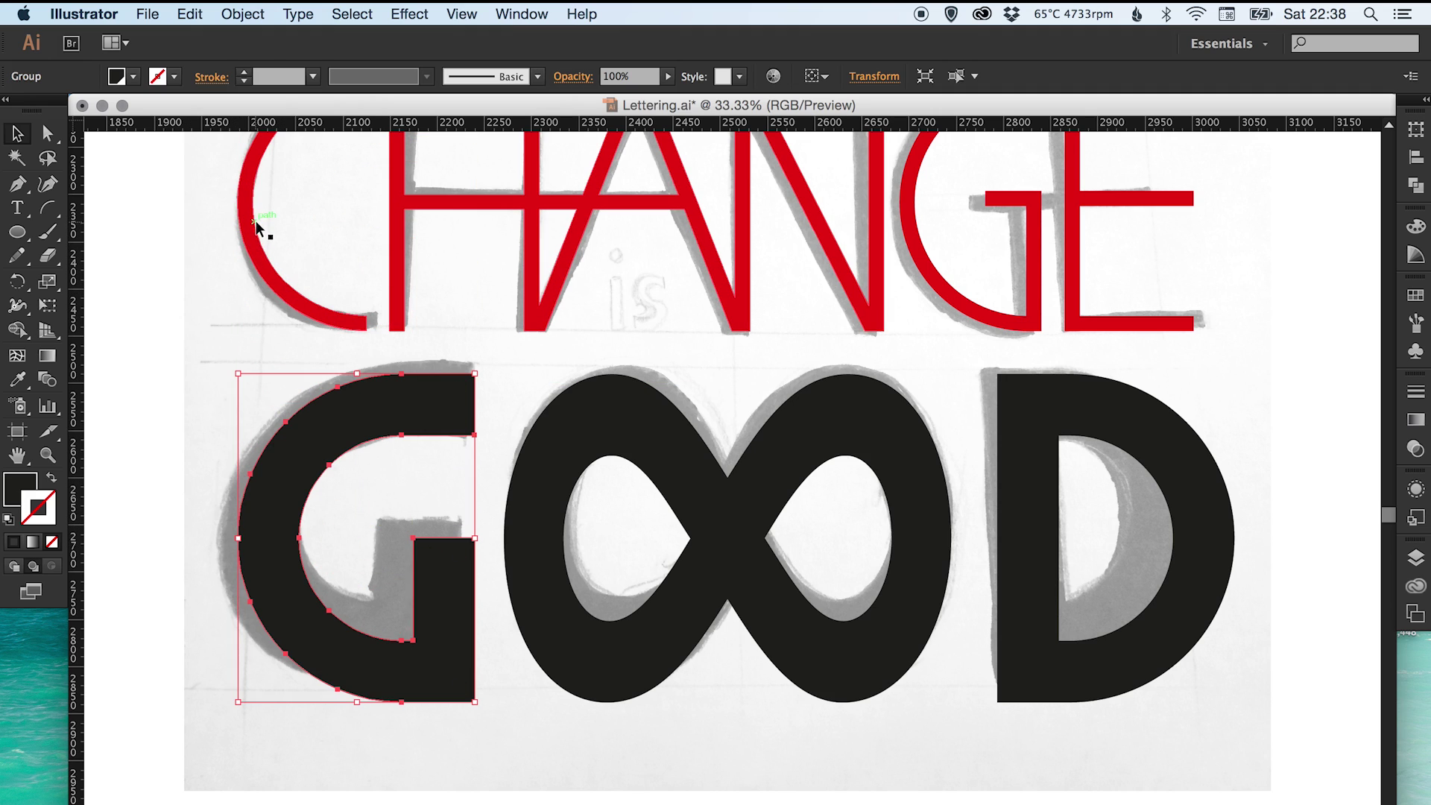
# - Move the D letter left and check its position zoomed in
pyautogui.scroll(4, 260, 313)
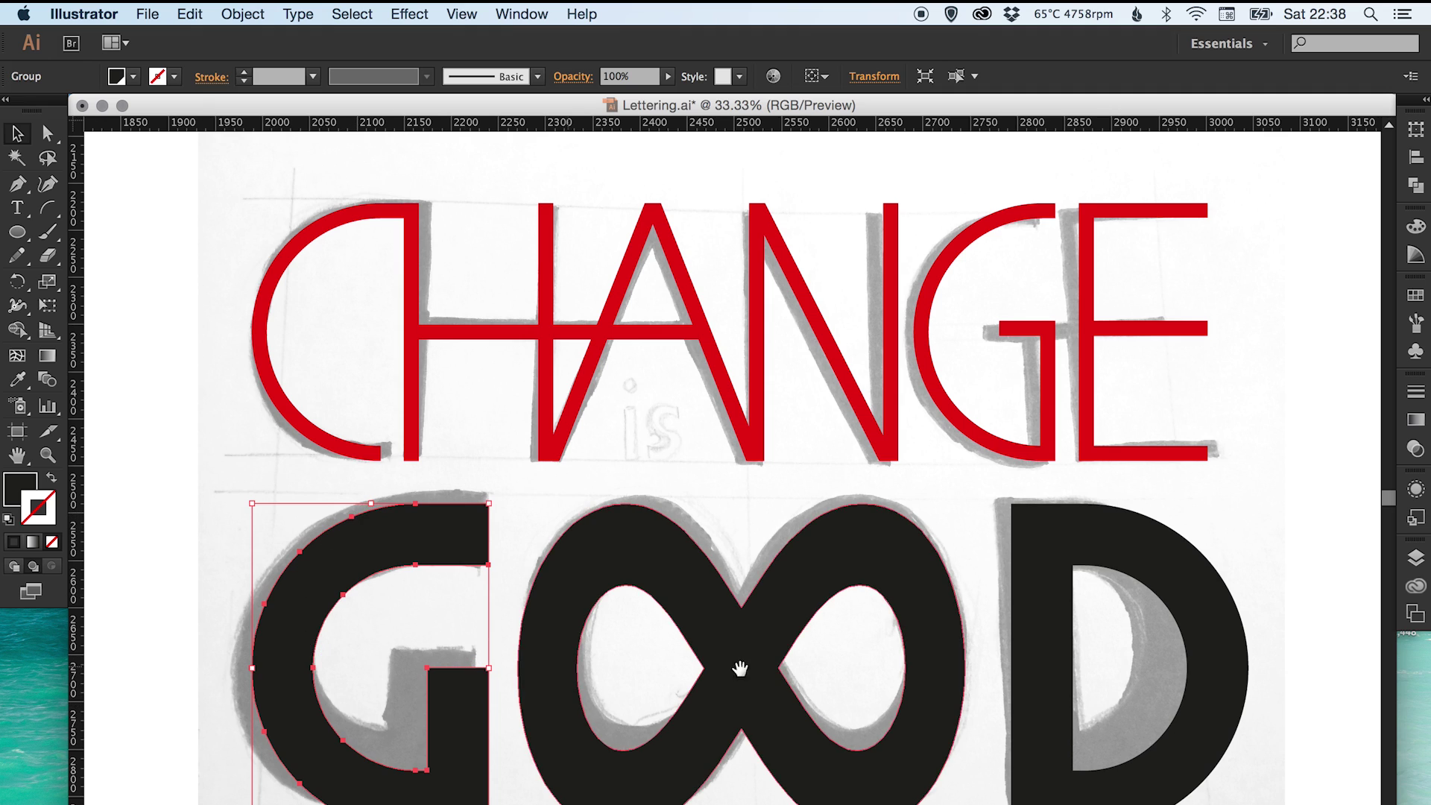
pyautogui.moveTo(738, 666); pyautogui.dragTo(575, 633)
pyautogui.moveTo(967, 514); pyautogui.dragTo(936, 511)
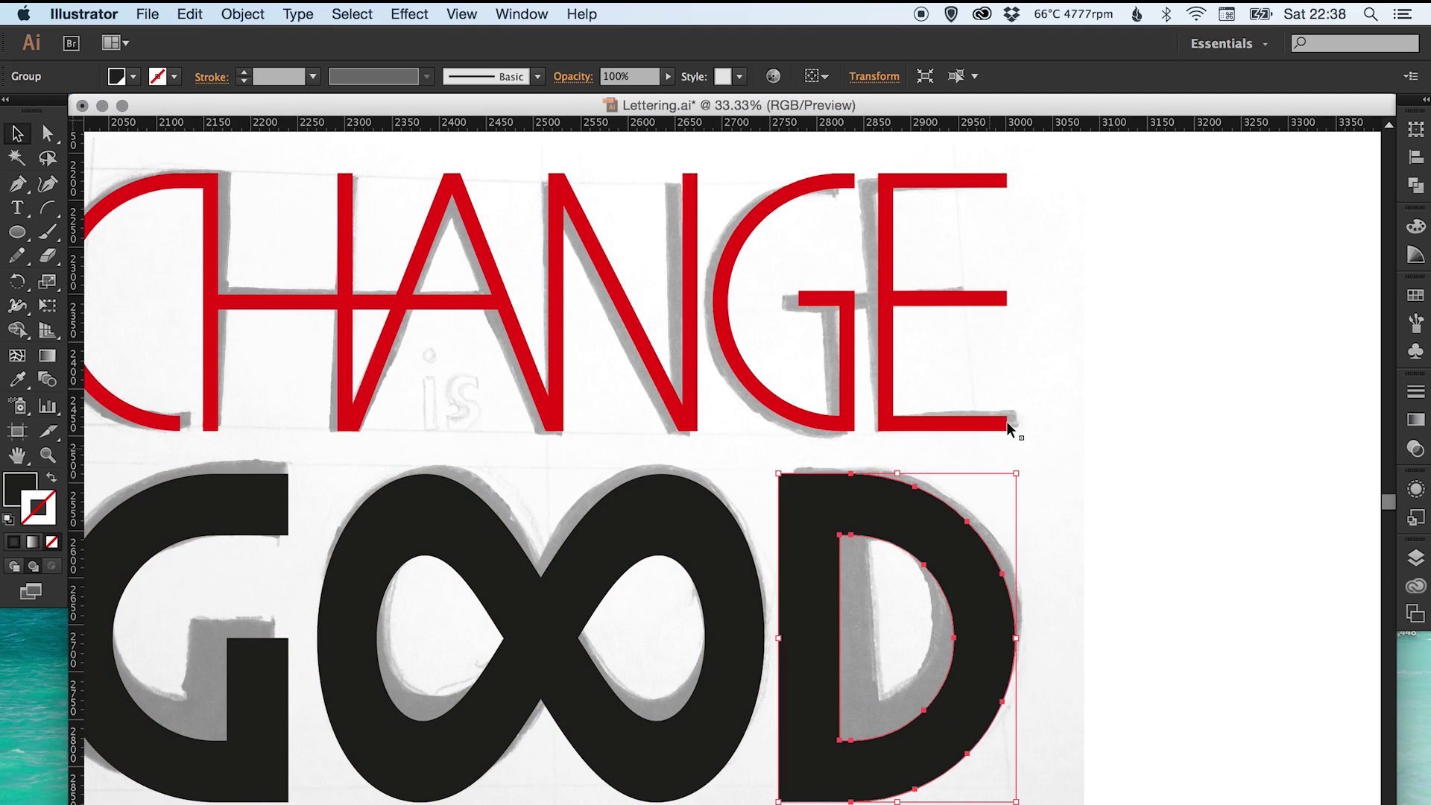
pyautogui.press('z')
pyautogui.click(1006, 578)
pyautogui.press('v')
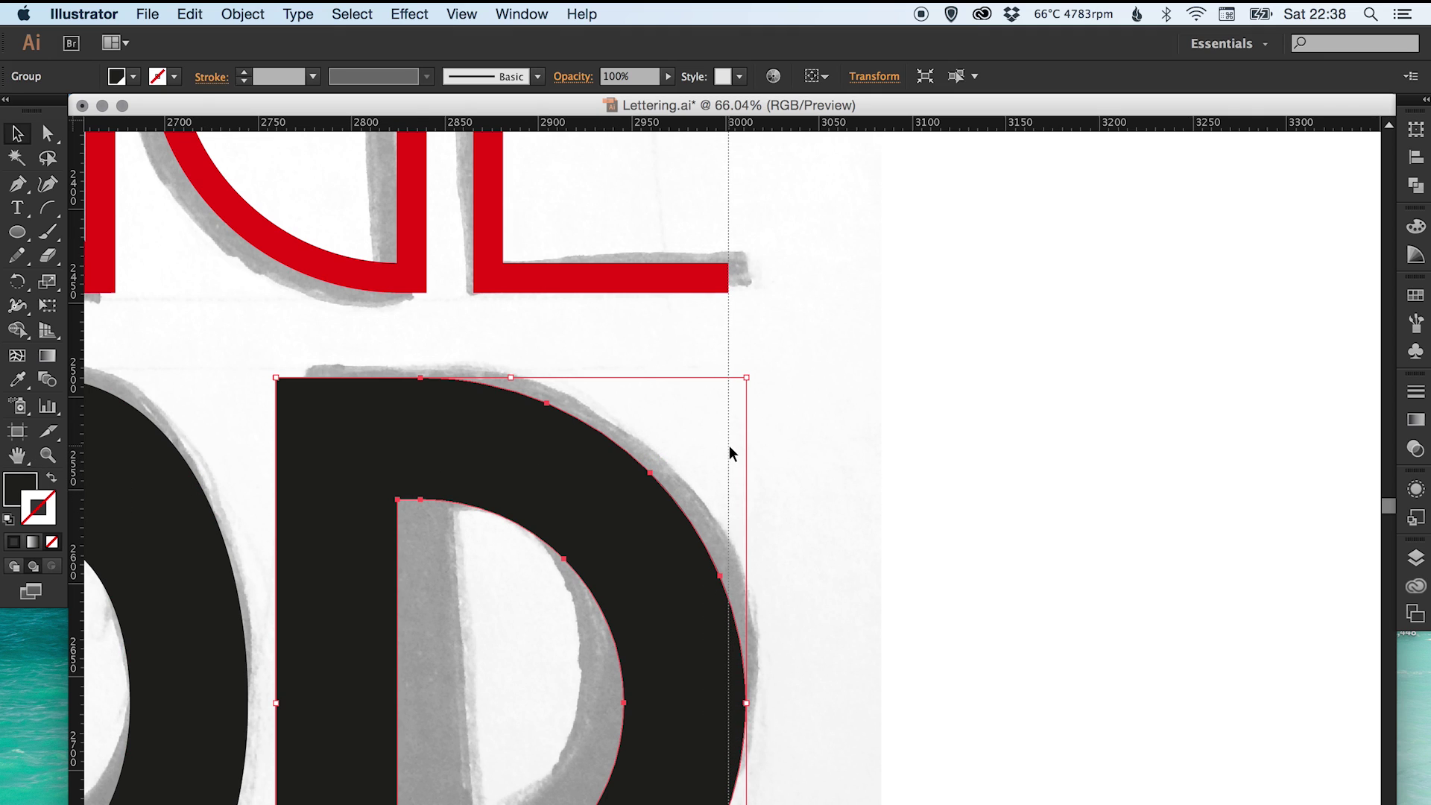
pyautogui.moveTo(662, 527); pyautogui.dragTo(653, 527)
# - Show the guides and nudge the infinity OO shape into position with arrow keys
pyautogui.press('a')
pyautogui.press('super+semicolon')
pyautogui.press('super+minus')
pyautogui.press('super+minus')
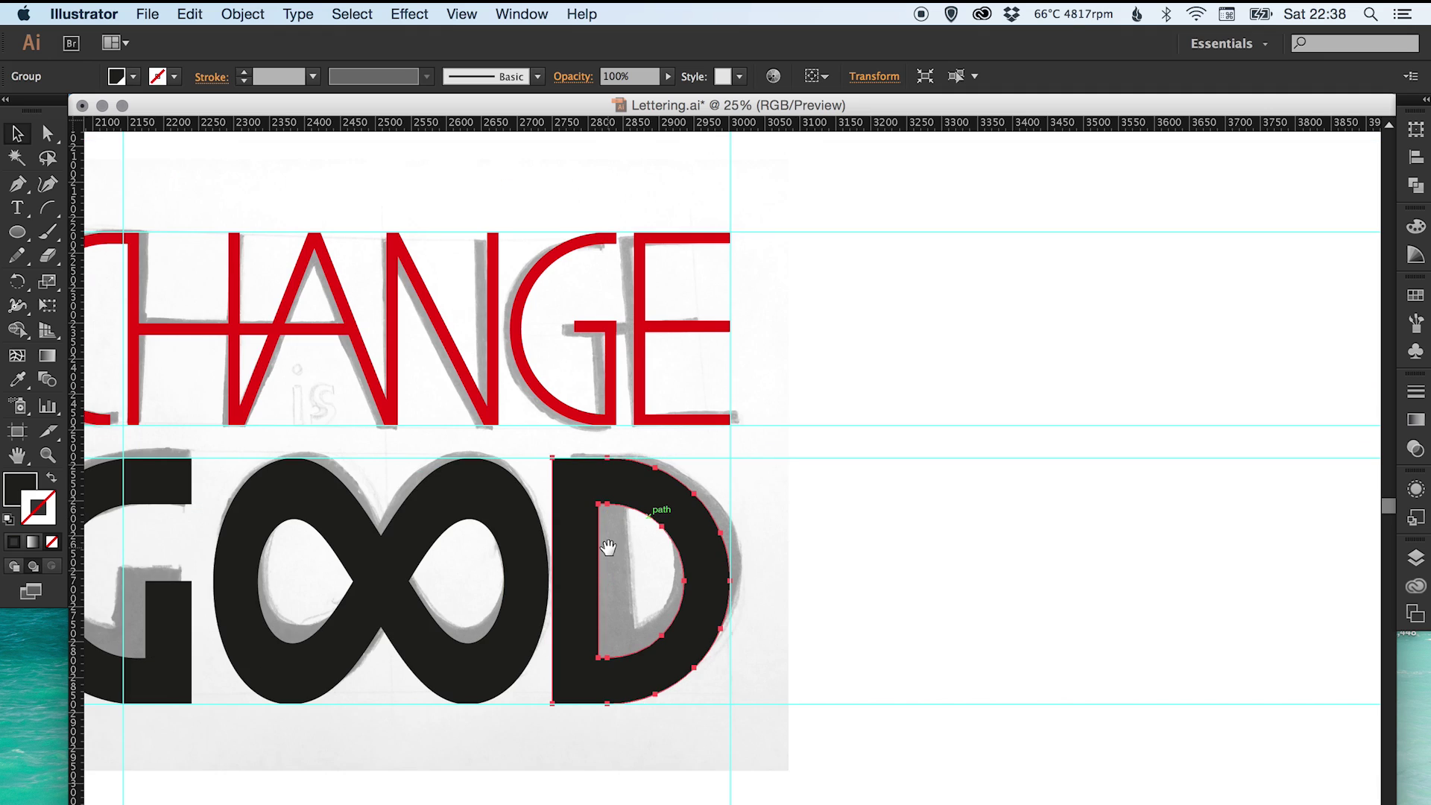
pyautogui.hscroll(-2, 647, 536)
pyautogui.click(527, 587)
pyautogui.hotkey('shift', 'Left')
pyautogui.hotkey('shift', 'Left')
pyautogui.hotkey('shift', 'Left')
pyautogui.press('Right')
pyautogui.press('Right')
pyautogui.press('super+shift+a')
pyautogui.moveTo(525, 584); pyautogui.dragTo(633, 582)
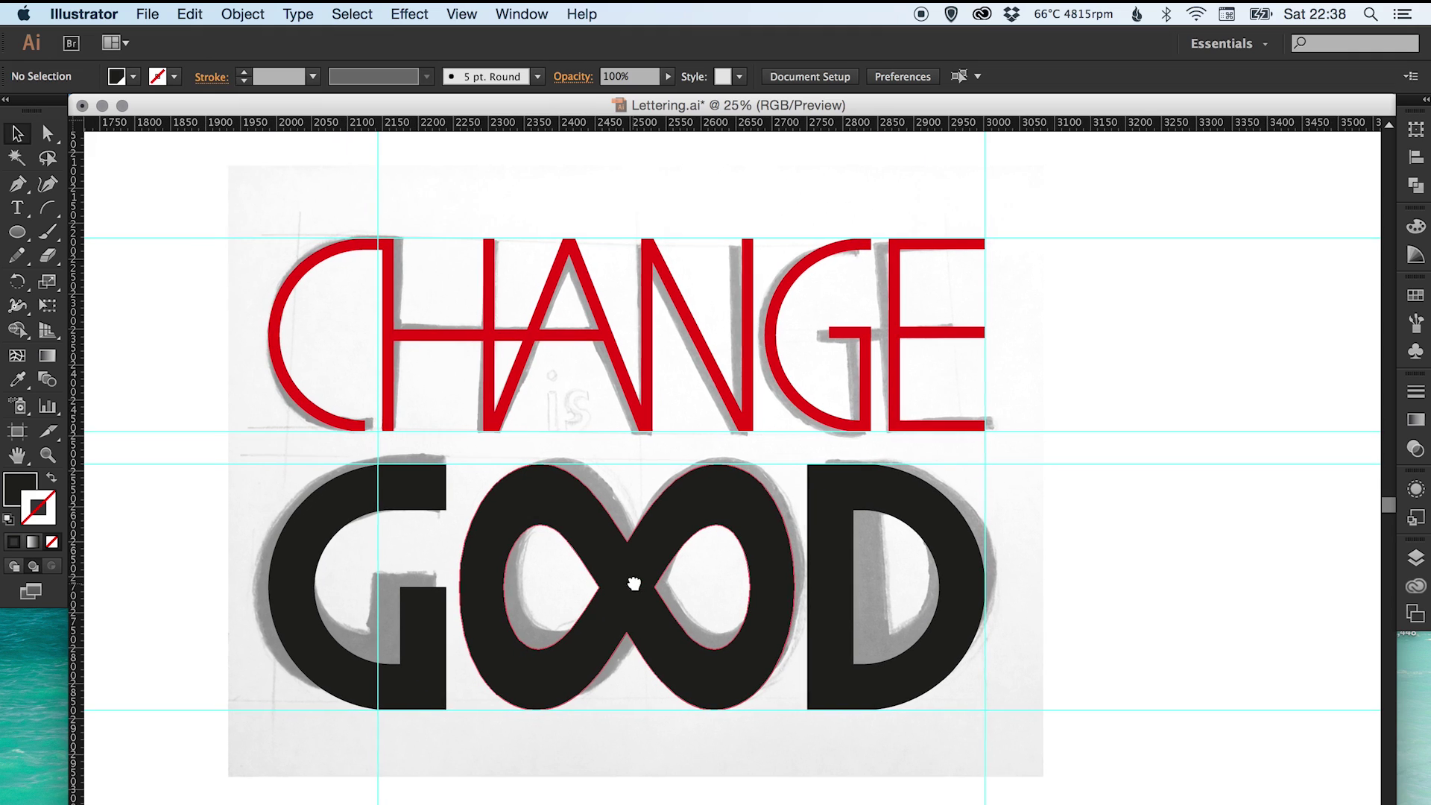
pyautogui.click(646, 576)
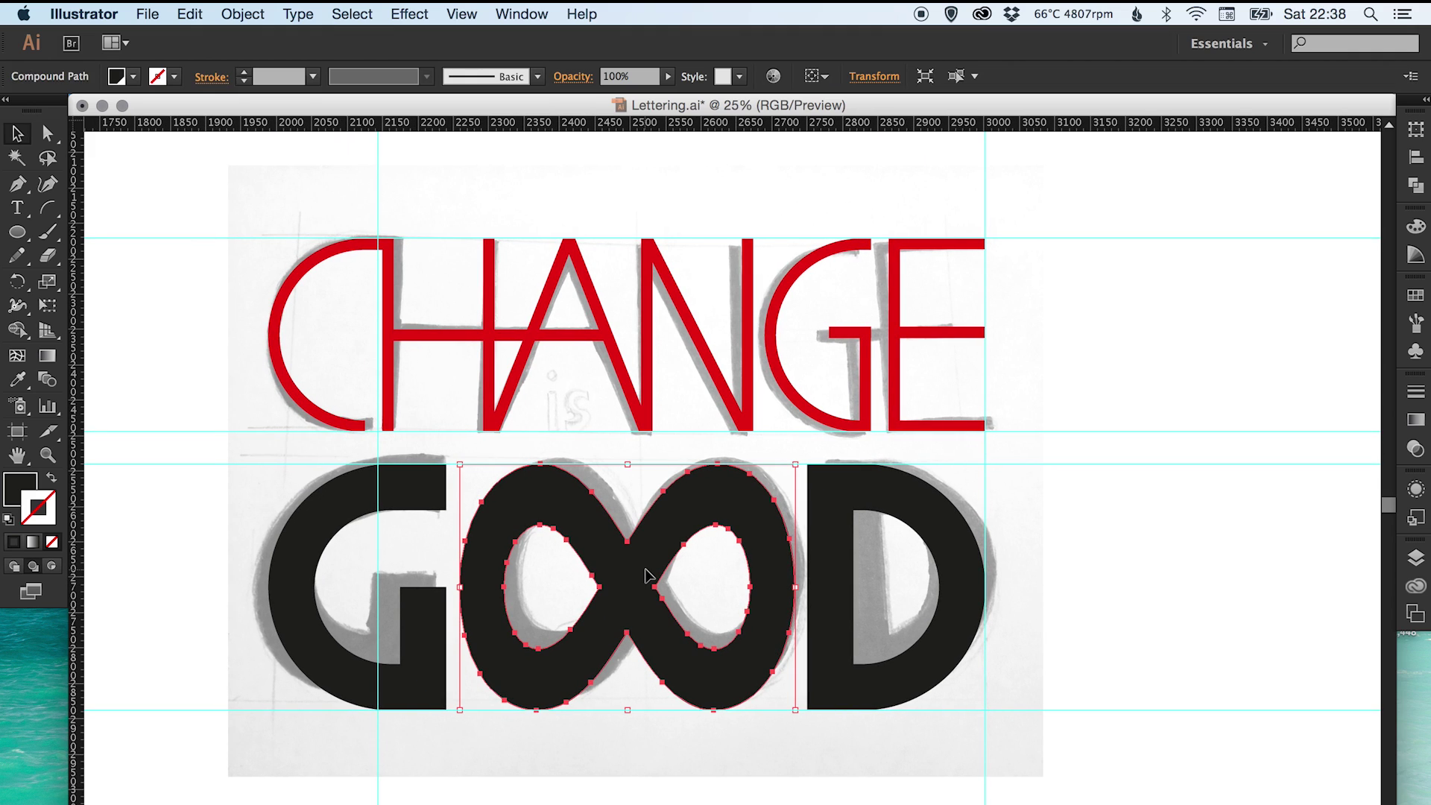
# - Hide the Trace layer holding the traced sketch
pyautogui.click(1088, 532)
pyautogui.click(1415, 558)
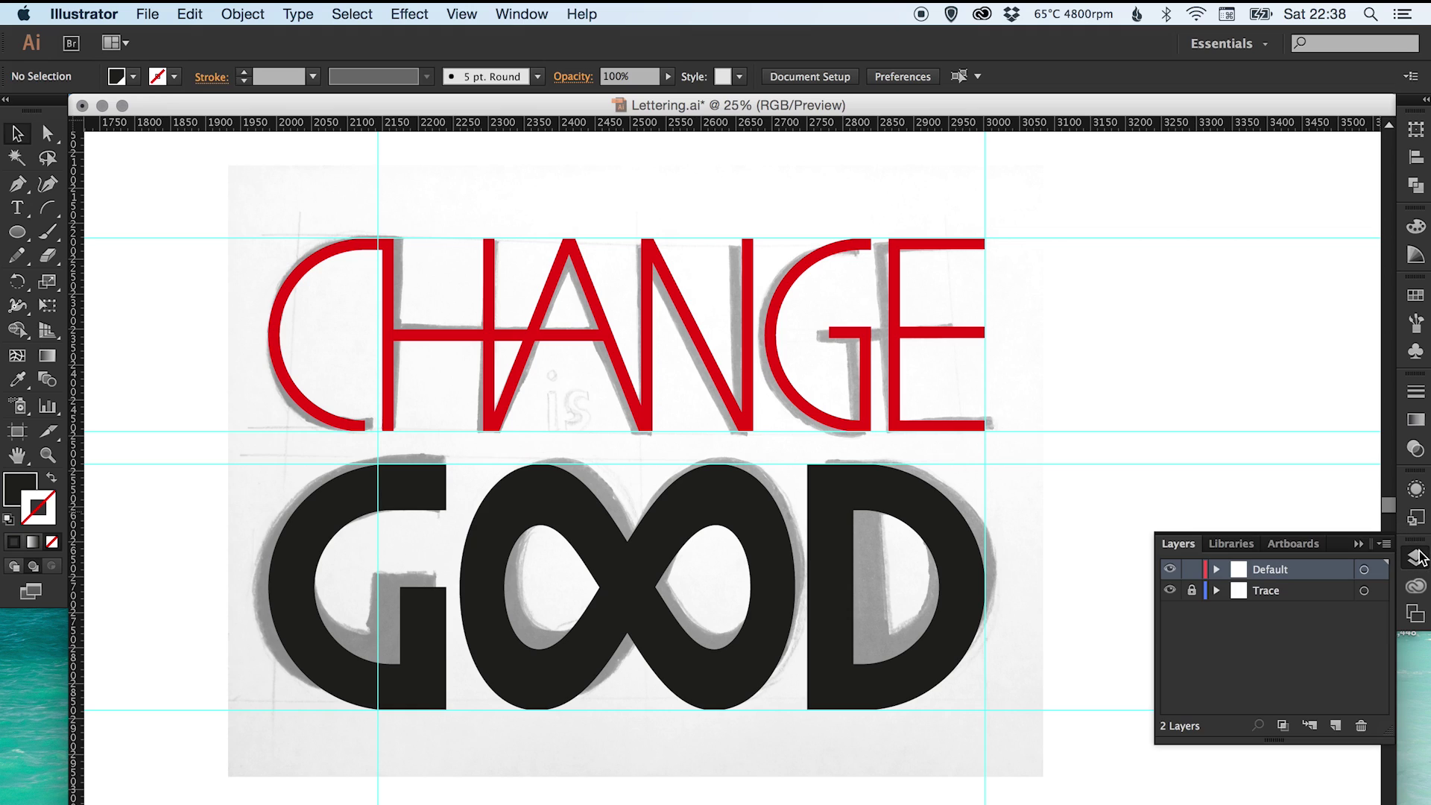
pyautogui.click(1169, 591)
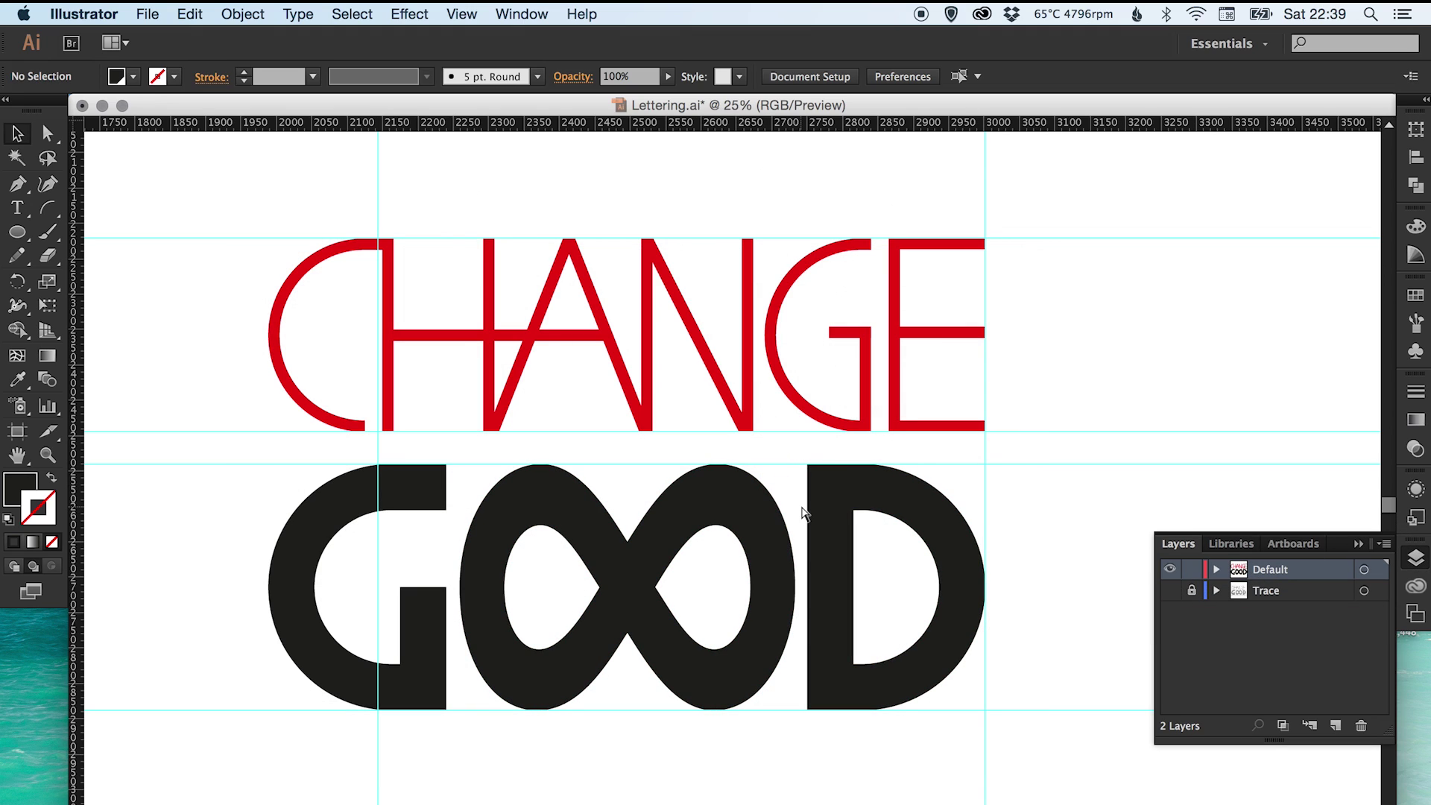
# - Turn the red CHANGE lettering black and hide all guides
pyautogui.moveTo(218, 300); pyautogui.dragTo(1067, 434)
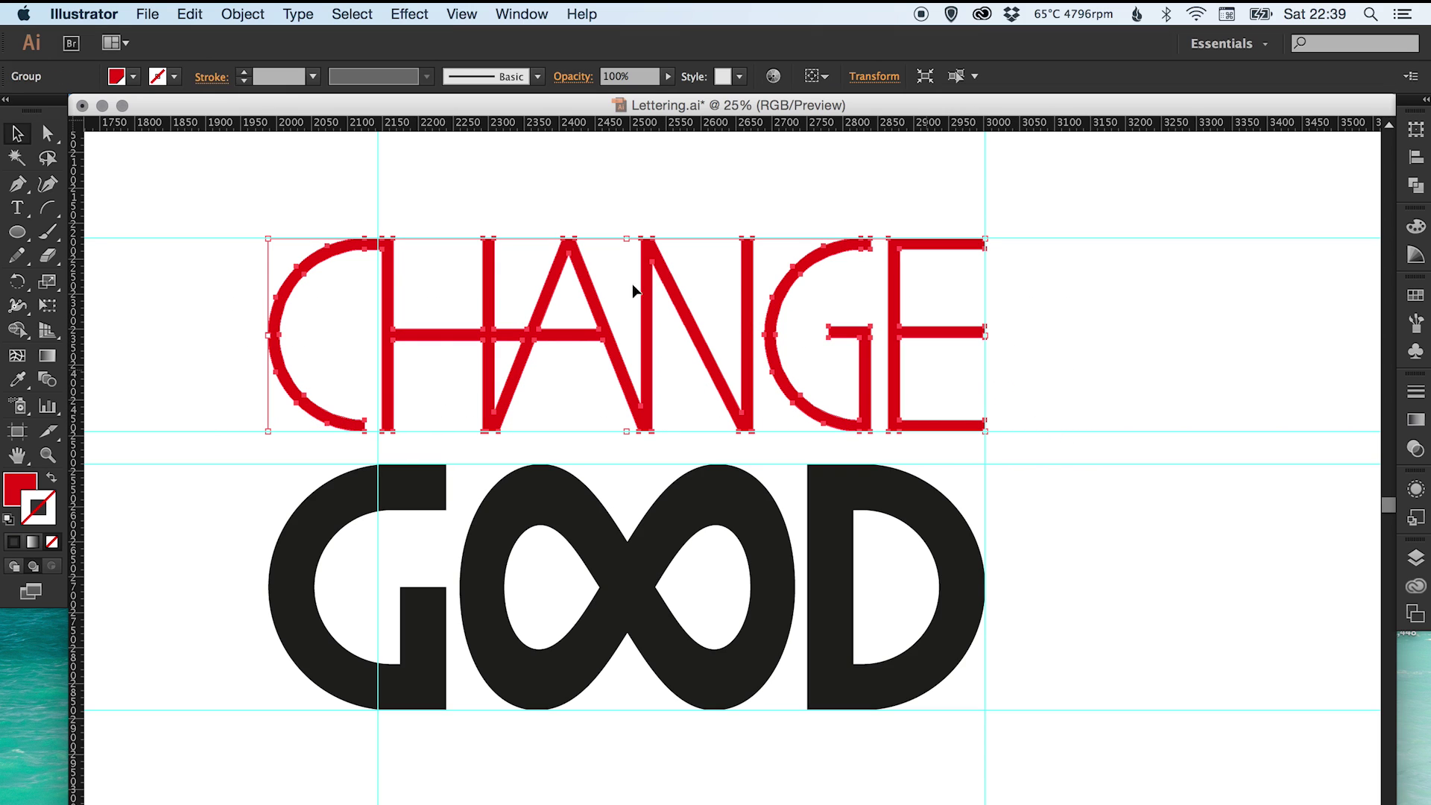
pyautogui.click(1415, 295)
pyautogui.click(27, 491)
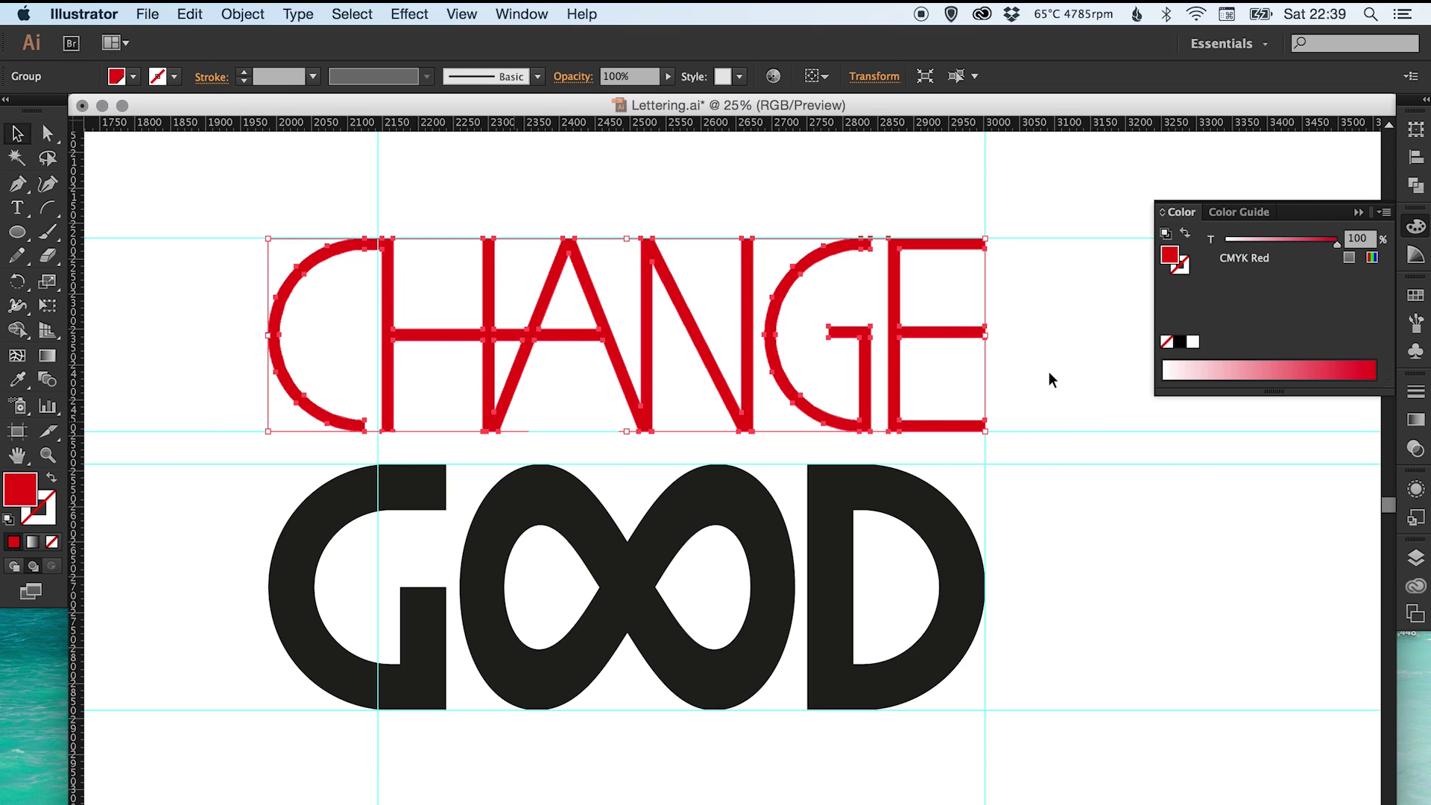
pyautogui.click(1415, 298)
pyautogui.click(1211, 340)
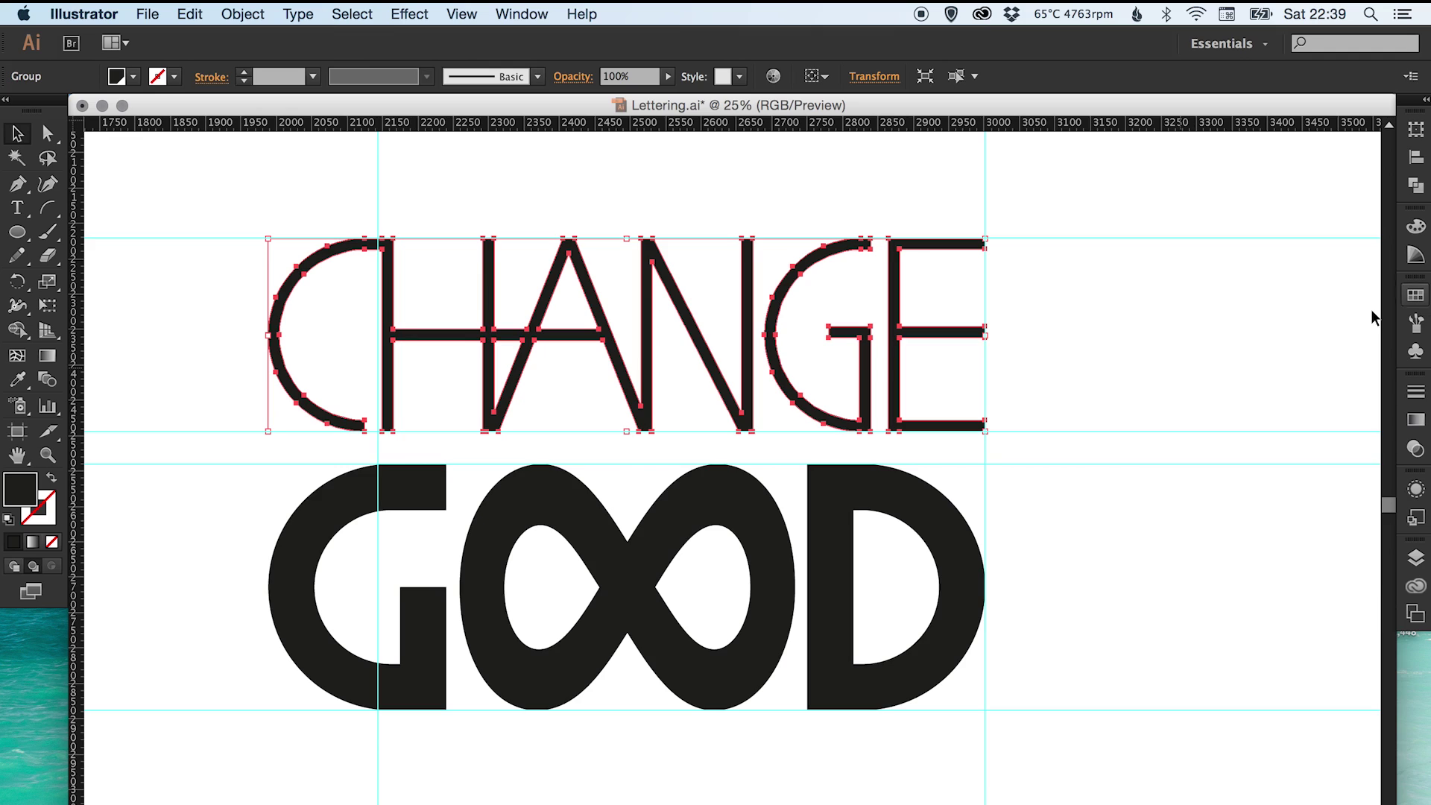
pyautogui.click(1415, 297)
pyautogui.click(1104, 333)
pyautogui.press('super+semicolon')
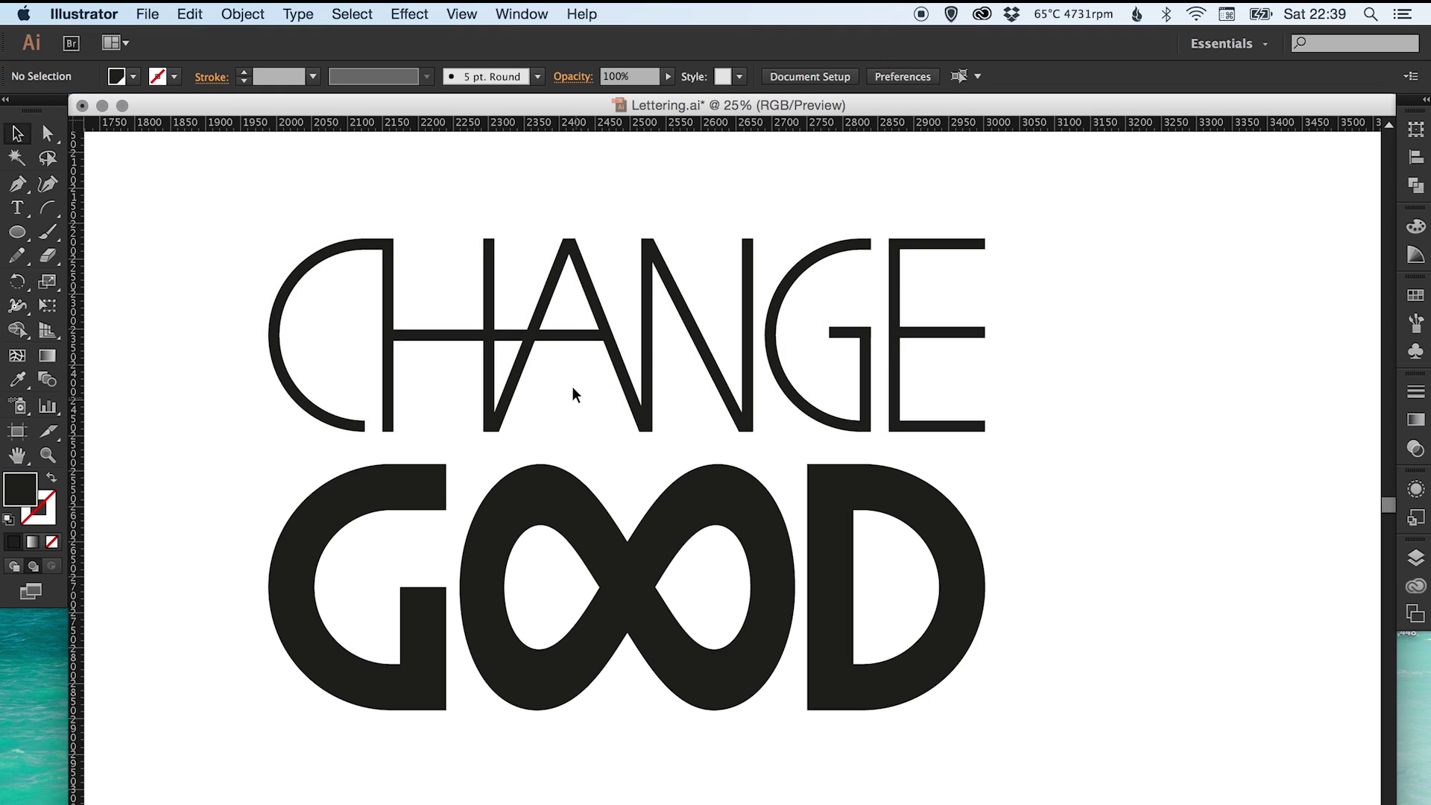
# - Type the word 'is' on a new text line below CHANGE
pyautogui.click(18, 209)
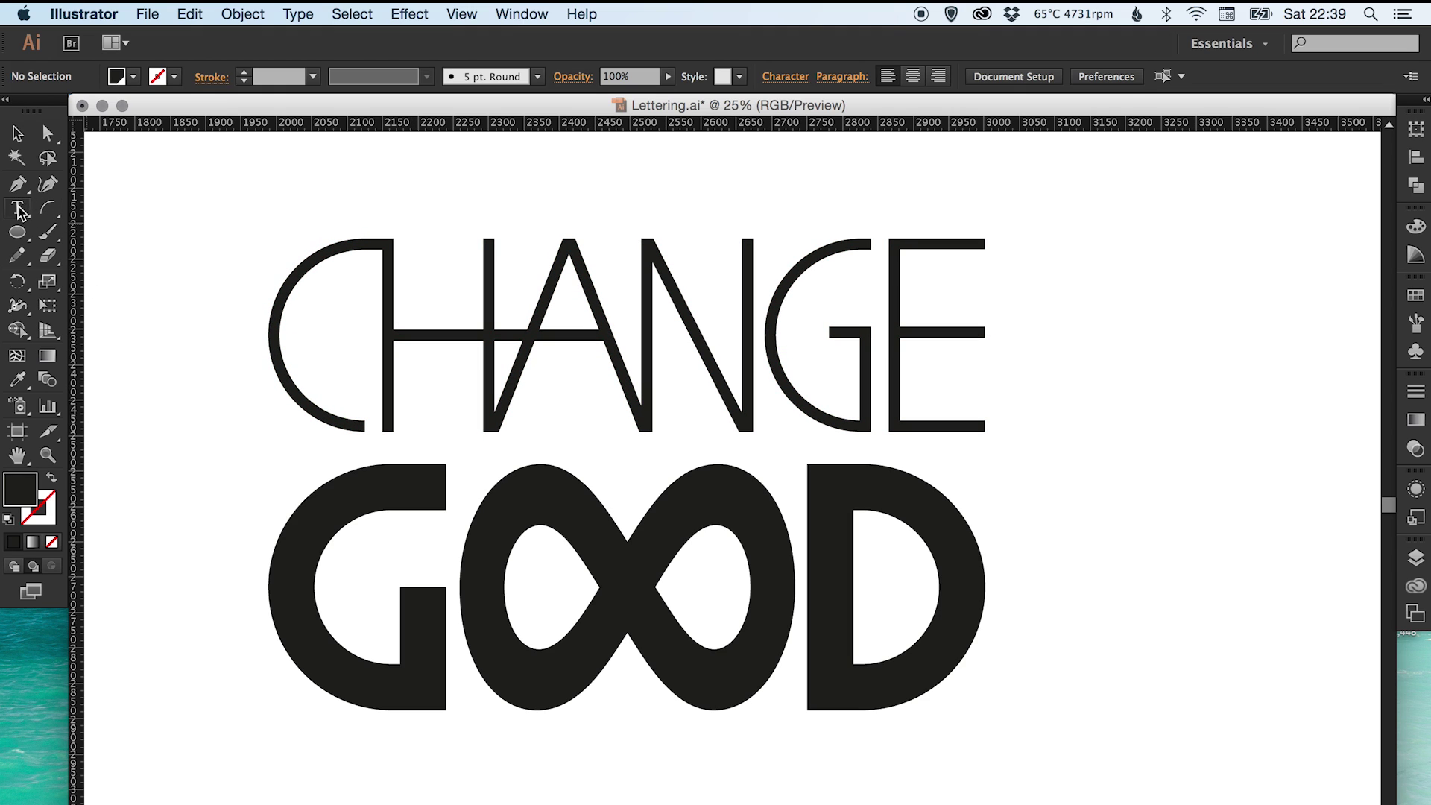
pyautogui.click(548, 416)
pyautogui.write('is')
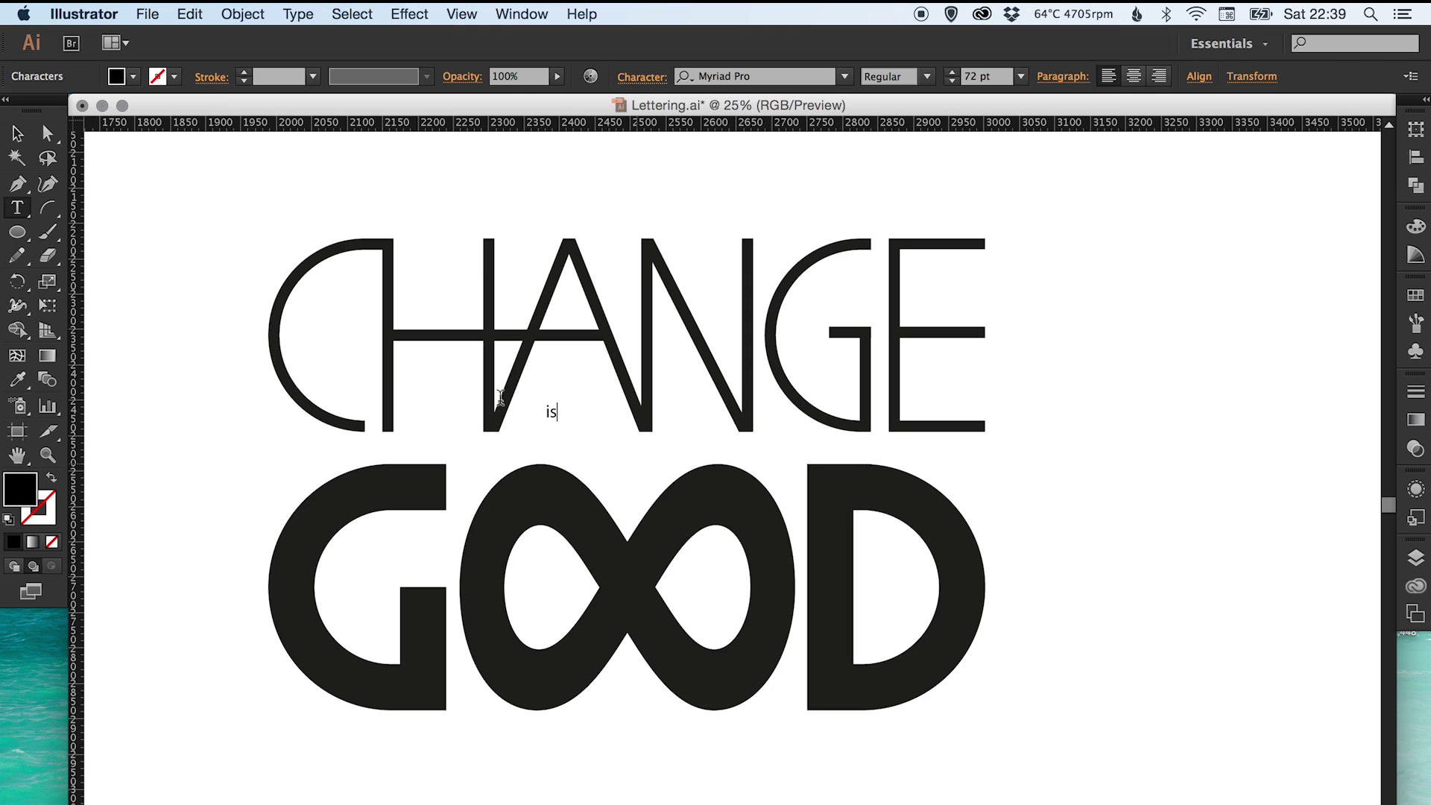
pyautogui.press('Escape')
# - Scale up 'is' and move it into CHANGE's lower middle
pyautogui.press('s')
pyautogui.click(545, 418)
pyautogui.moveTo(575, 437); pyautogui.dragTo(690, 526)
pyautogui.press('v')
pyautogui.moveTo(588, 408); pyautogui.dragTo(583, 424)
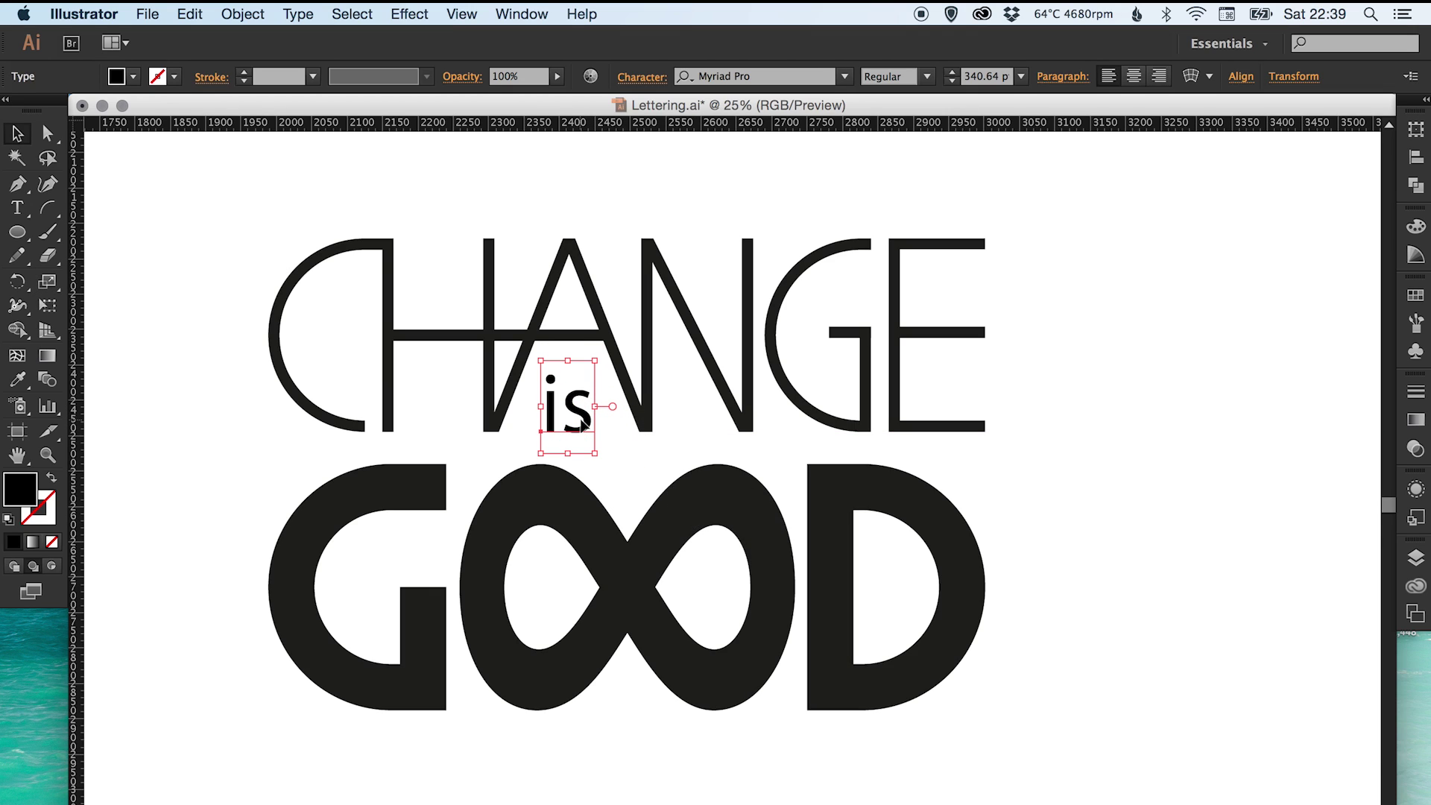
pyautogui.click(1027, 332)
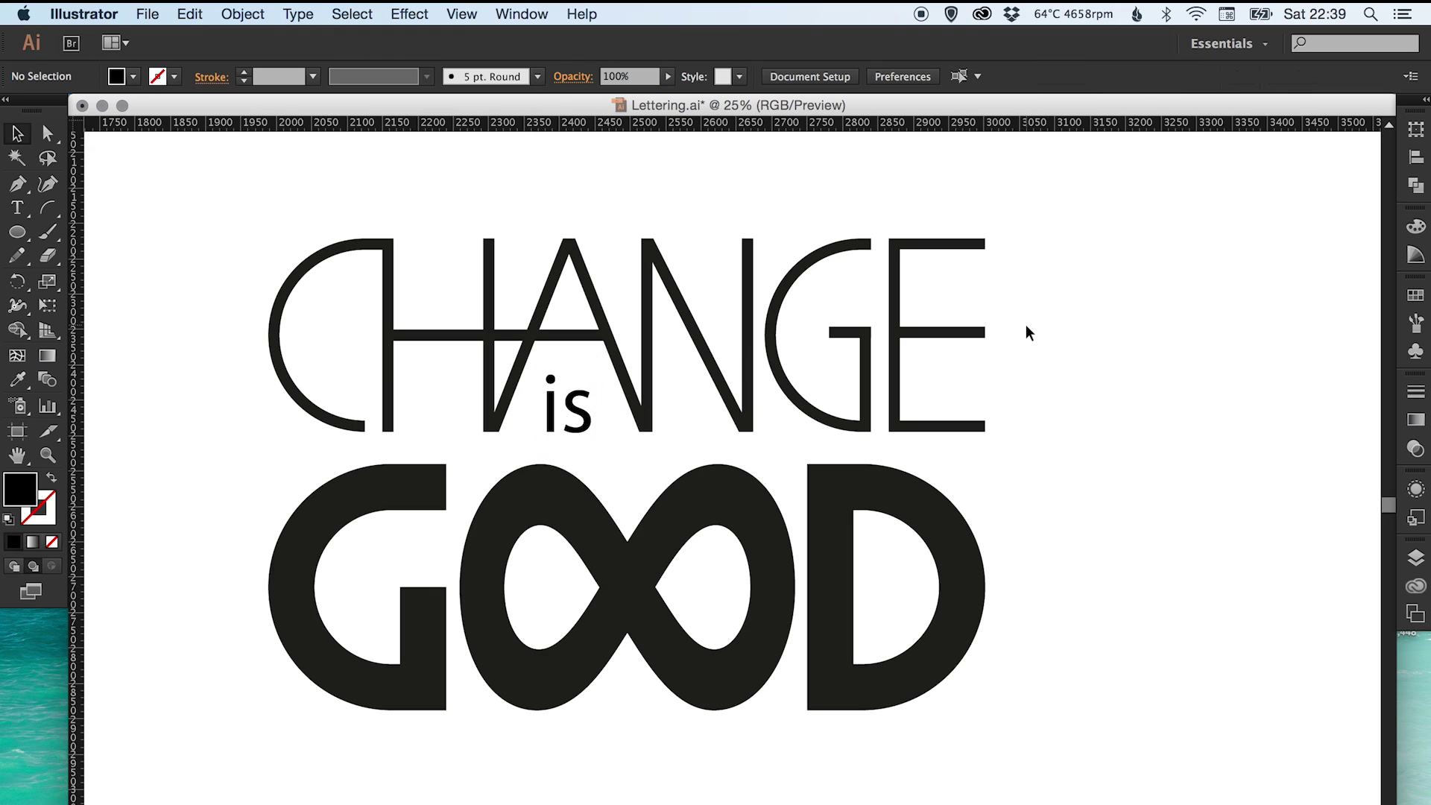
# - Set the word 'is' in the Times font with Italic style
pyautogui.click(576, 406)
pyautogui.click(727, 76)
pyautogui.write('time')
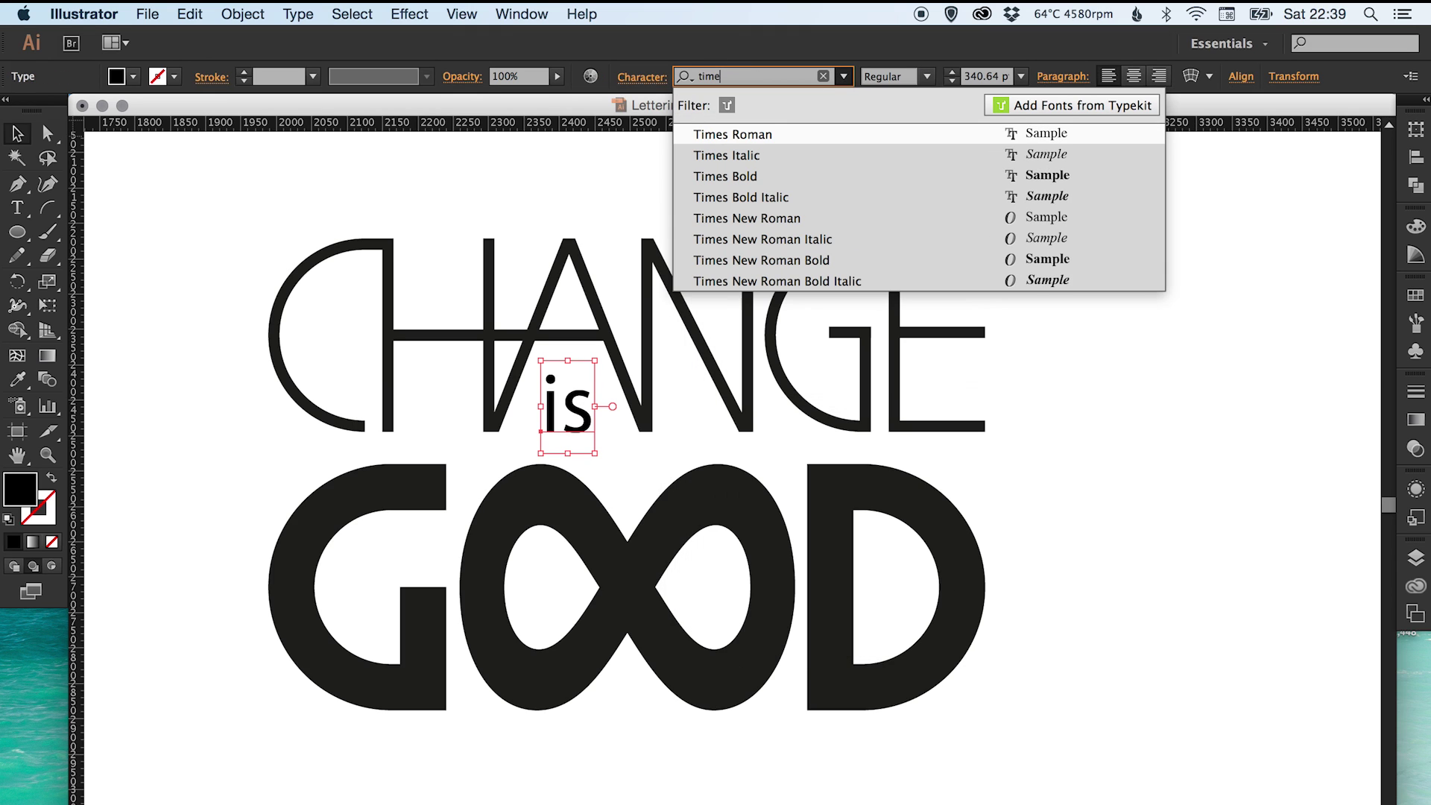
pyautogui.write('s')
pyautogui.press('Return')
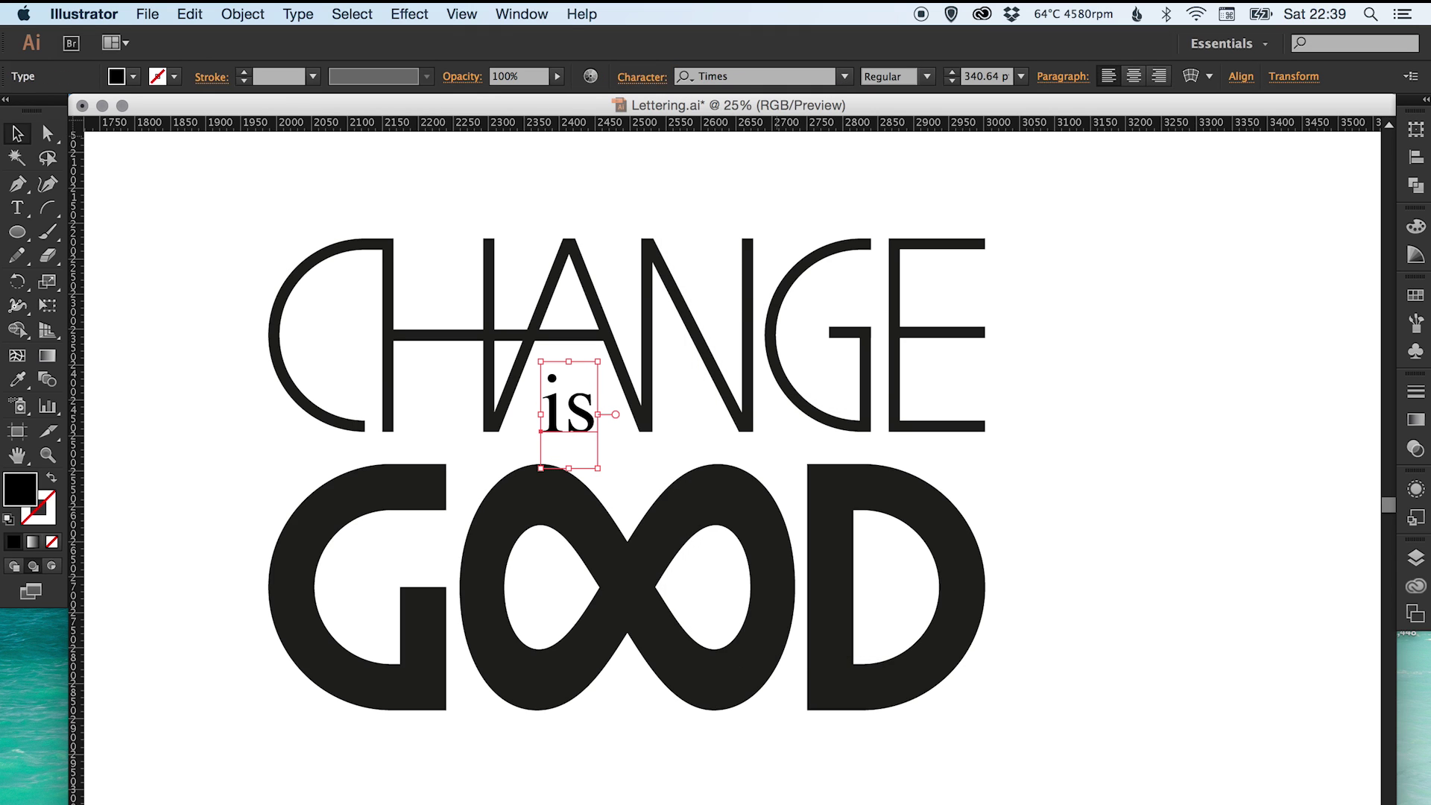
pyautogui.click(926, 76)
pyautogui.click(895, 120)
# - Tighten the tracking of both letters of 'is' to -30
pyautogui.click(1184, 328)
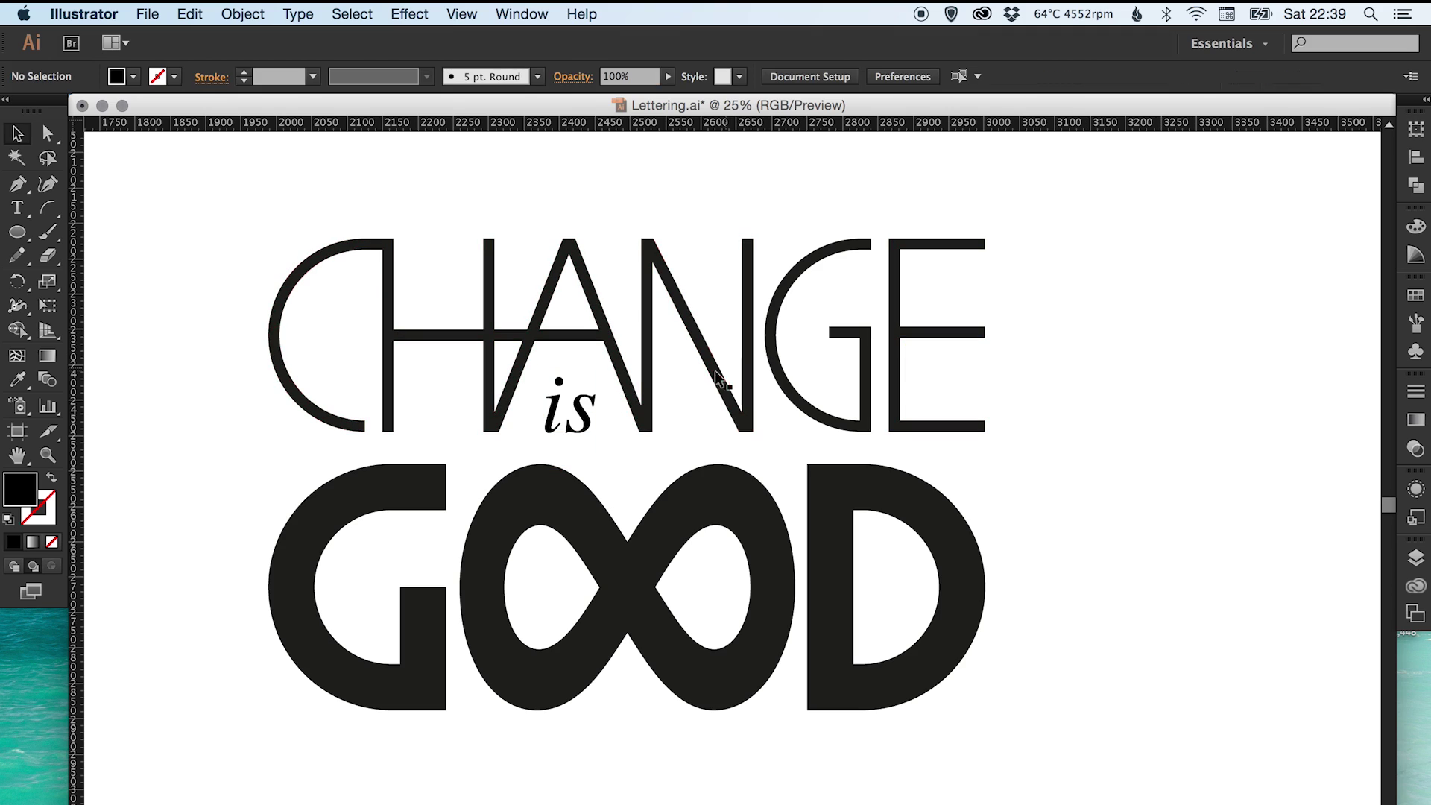
pyautogui.moveTo(447, 350); pyautogui.dragTo(640, 518)
pyautogui.click(566, 425)
pyautogui.doubleClick(708, 455)
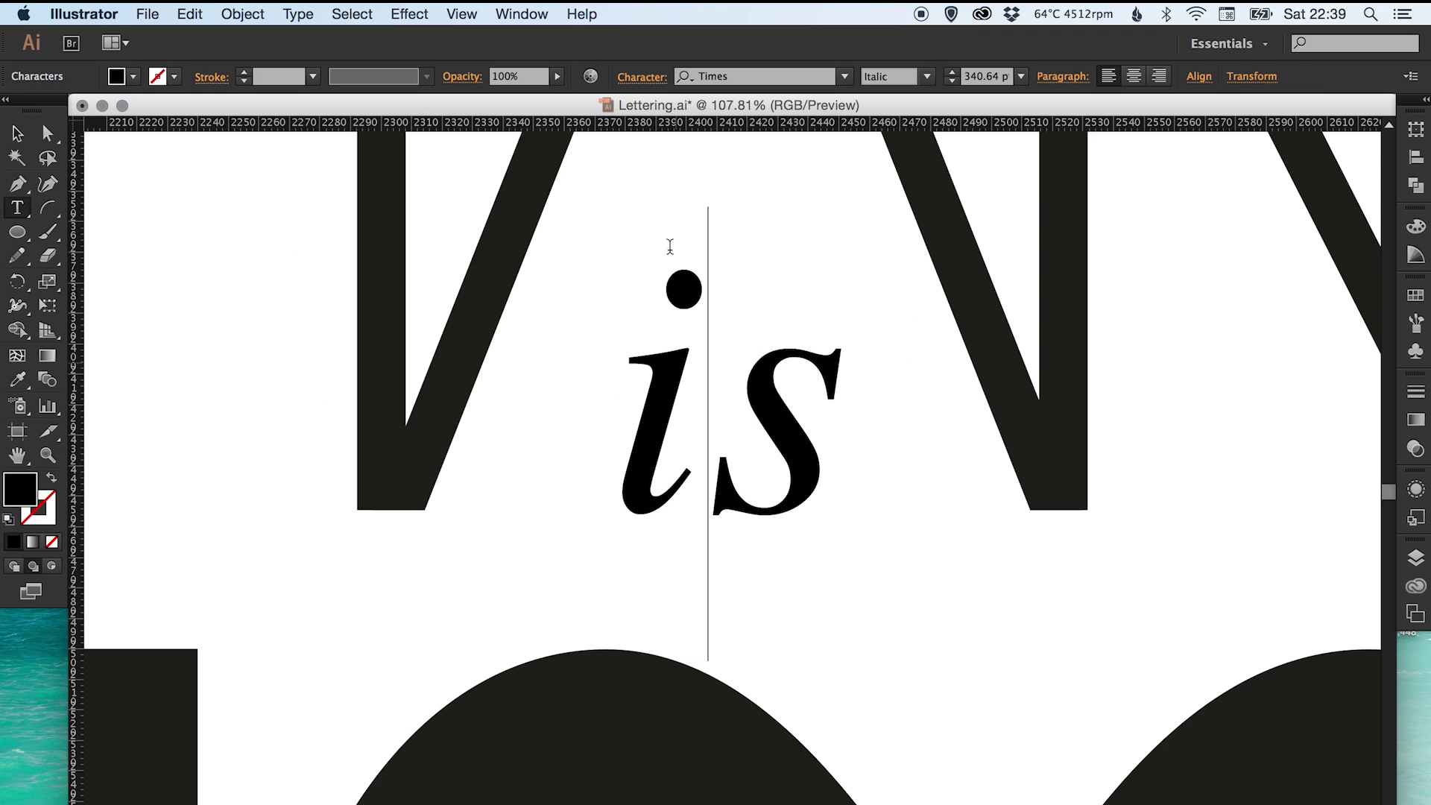
pyautogui.hotkey('ctrl', 'a')
pyautogui.click(632, 78)
pyautogui.click(584, 231)
pyautogui.click(583, 232)
pyautogui.click(583, 232)
pyautogui.click(584, 232)
pyautogui.click(583, 232)
pyautogui.click(583, 231)
pyautogui.click(583, 232)
pyautogui.click(584, 232)
pyautogui.click(583, 231)
pyautogui.click(583, 232)
pyautogui.click(584, 231)
pyautogui.press('Escape')
pyautogui.press('Escape')
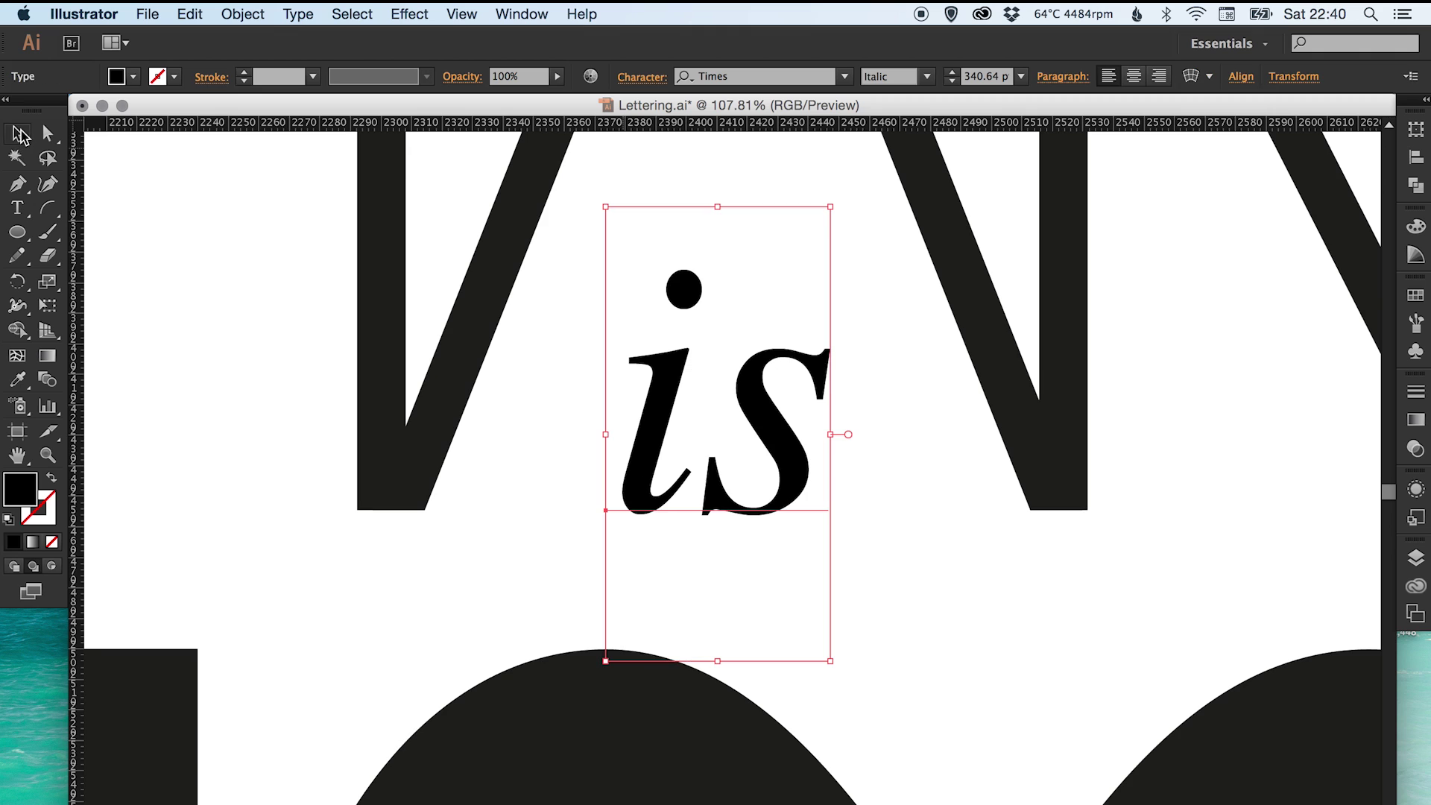
pyautogui.click(244, 14)
# - Convert the word 'is' into outline shapes via Create Outlines
pyautogui.moveTo(298, 14)
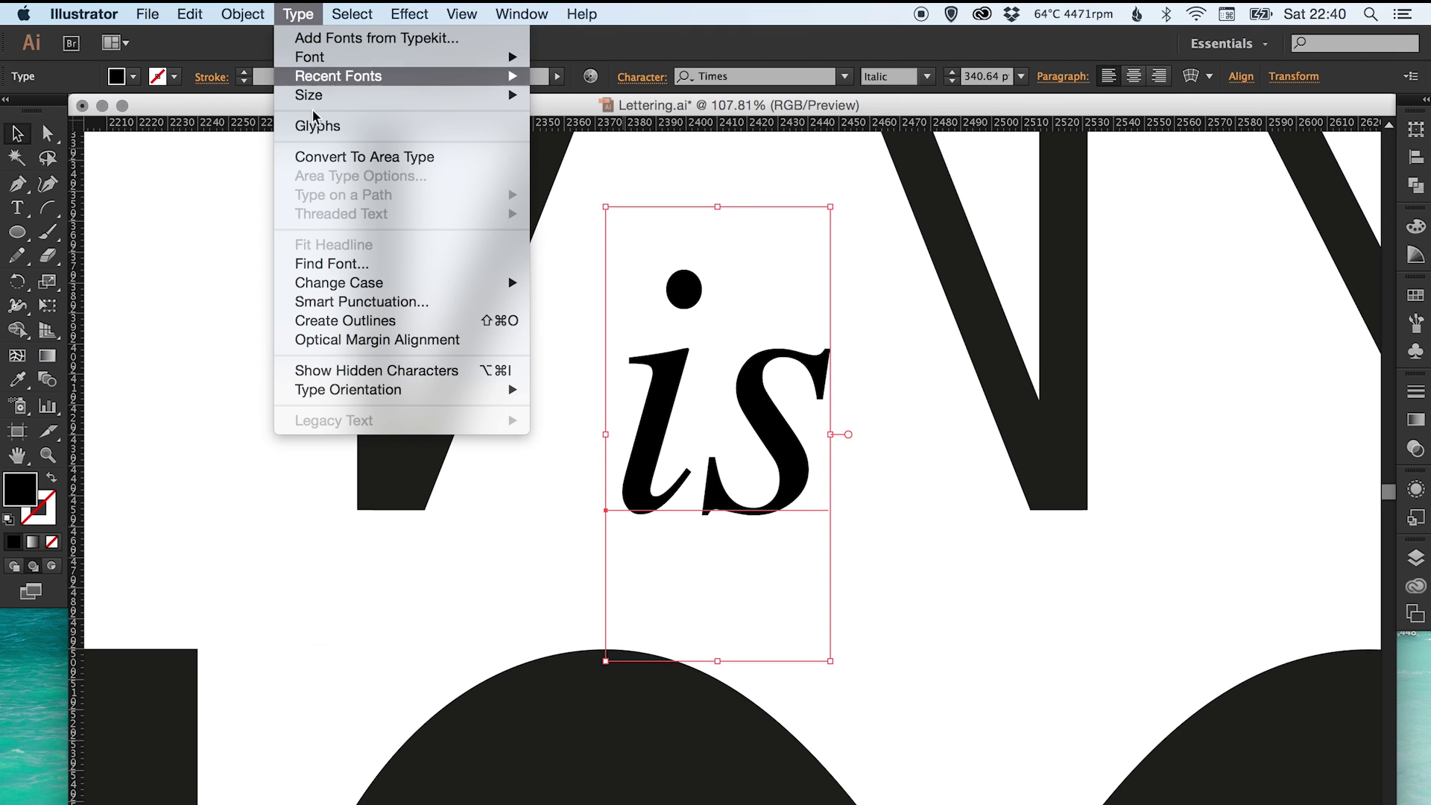
pyautogui.click(350, 322)
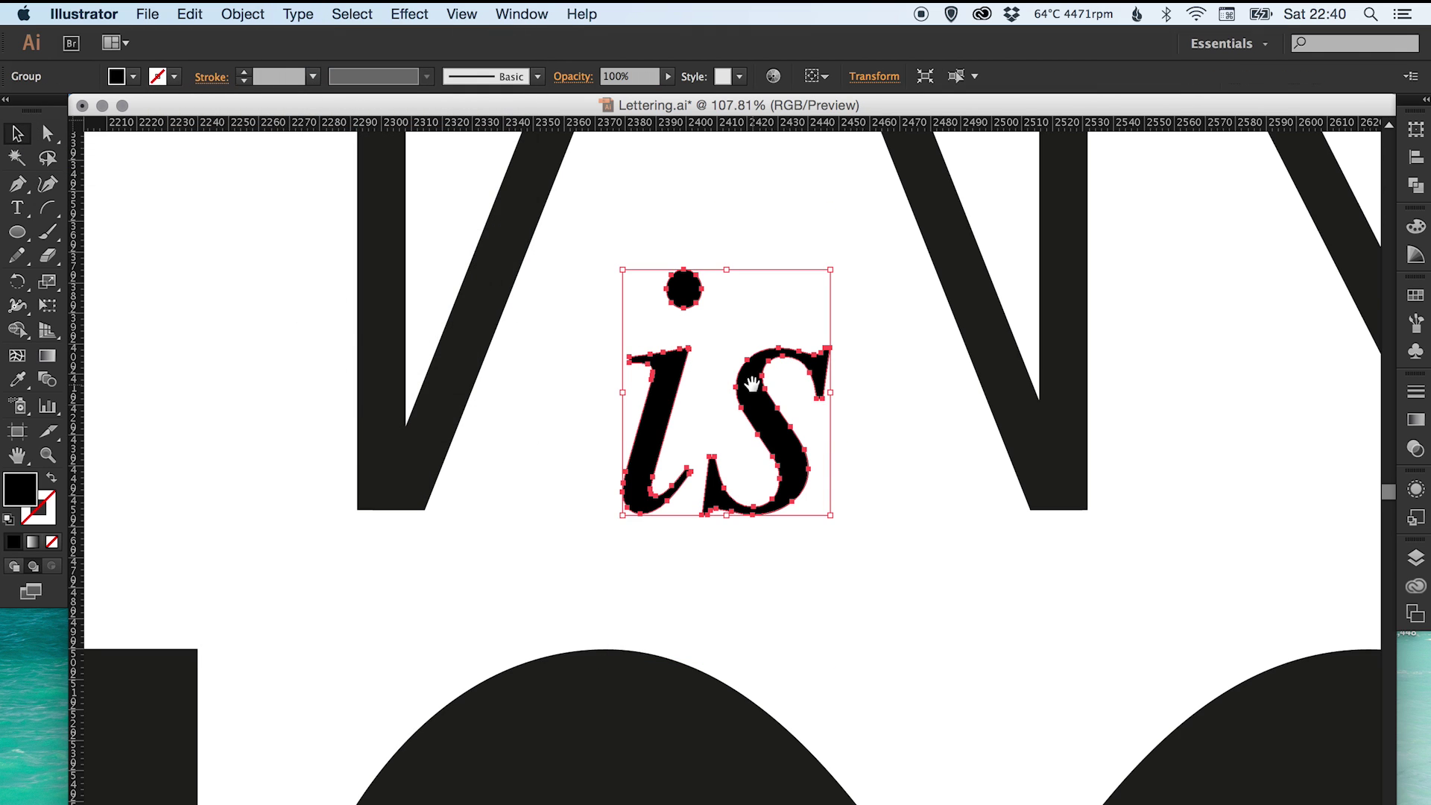
pyautogui.hscroll(2, 680, 389)
# - Enlarge the outlined 'is' slightly and settle it inside CHANGE's lower middle
pyautogui.moveTo(648, 395); pyautogui.dragTo(352, 402)
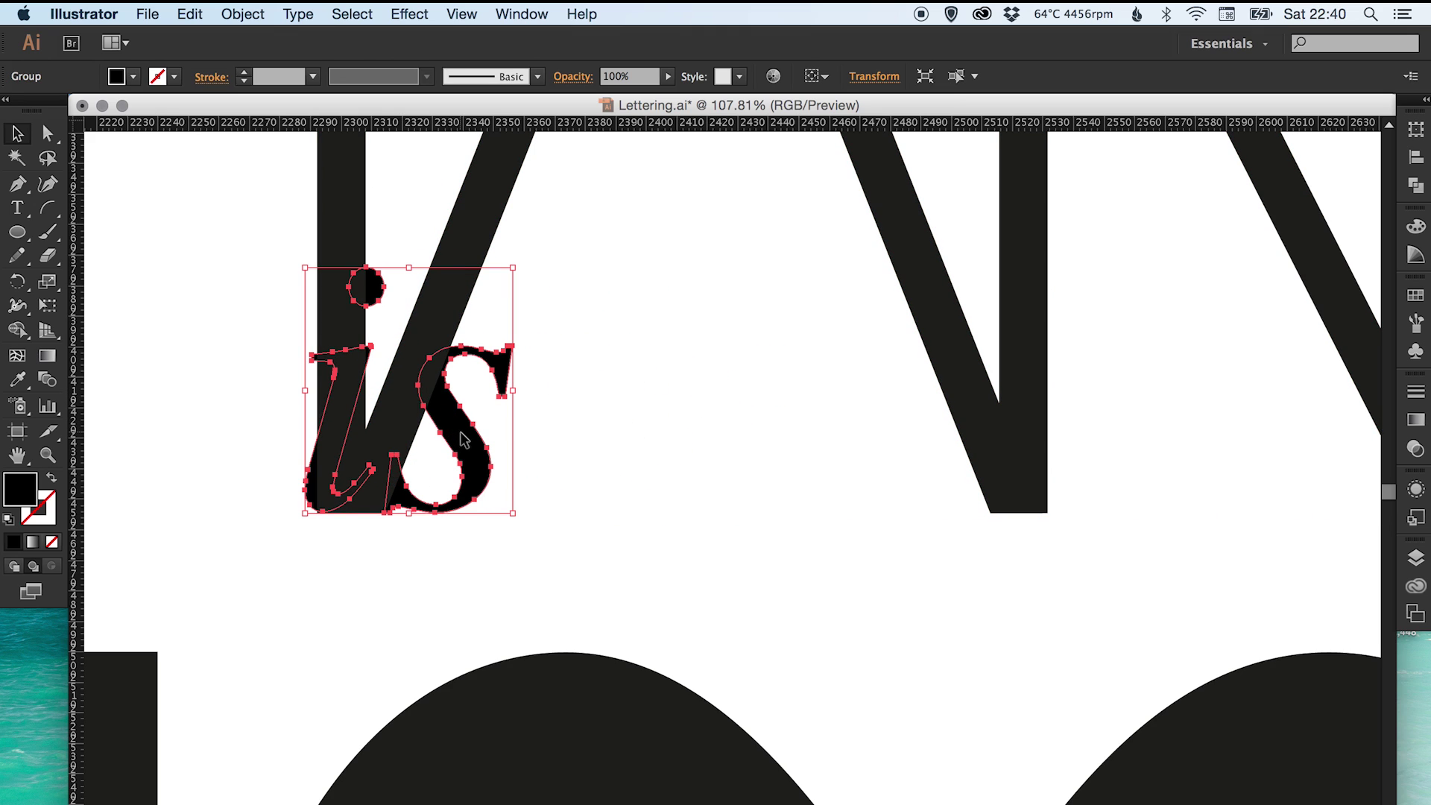
pyautogui.moveTo(452, 438); pyautogui.dragTo(730, 441)
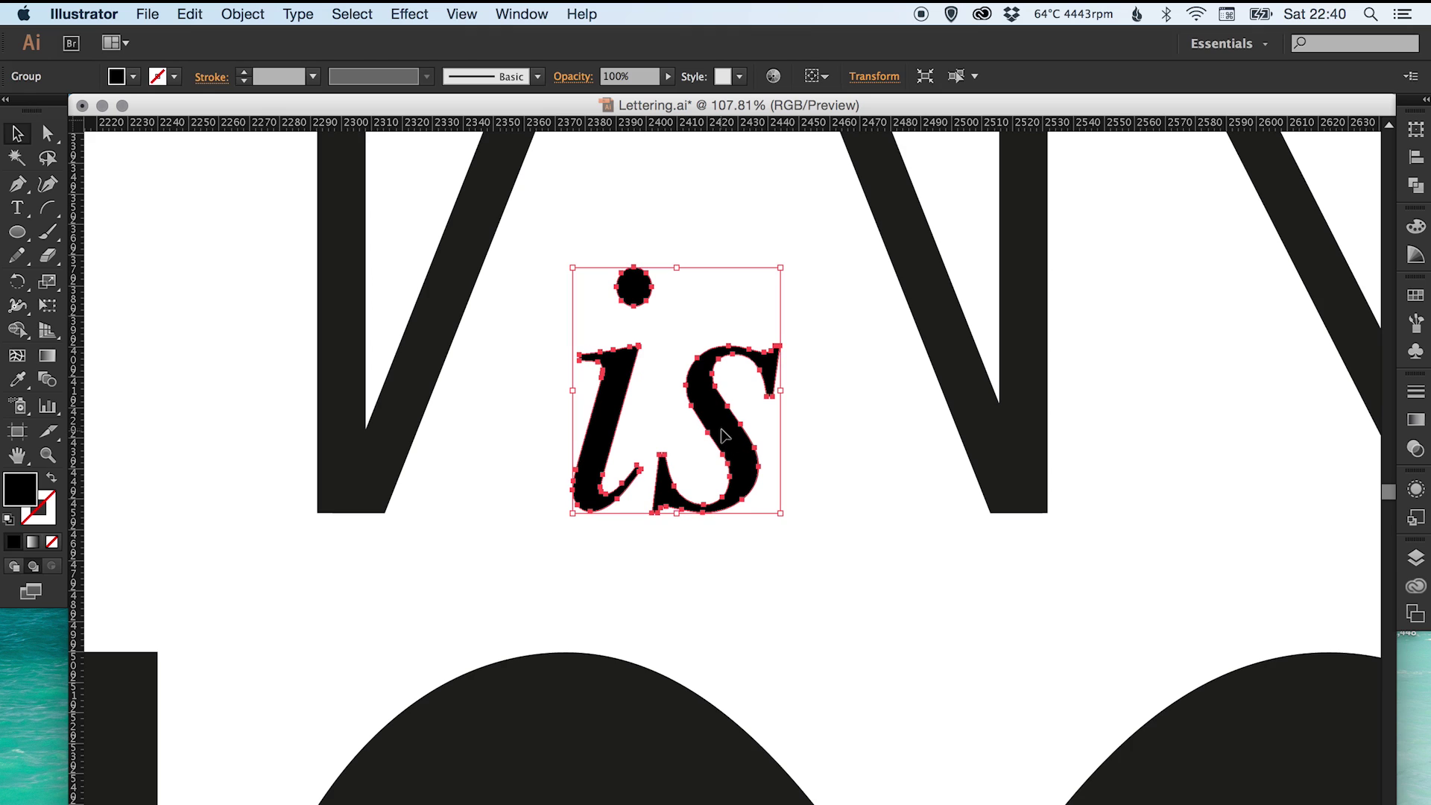
pyautogui.moveTo(780, 266); pyautogui.dragTo(825, 212)
pyautogui.moveTo(754, 407); pyautogui.dragTo(739, 409)
pyautogui.click(1074, 476)
pyautogui.press('super+minus')
pyautogui.press('super+minus')
pyautogui.press('super+minus')
pyautogui.press('super+minus')
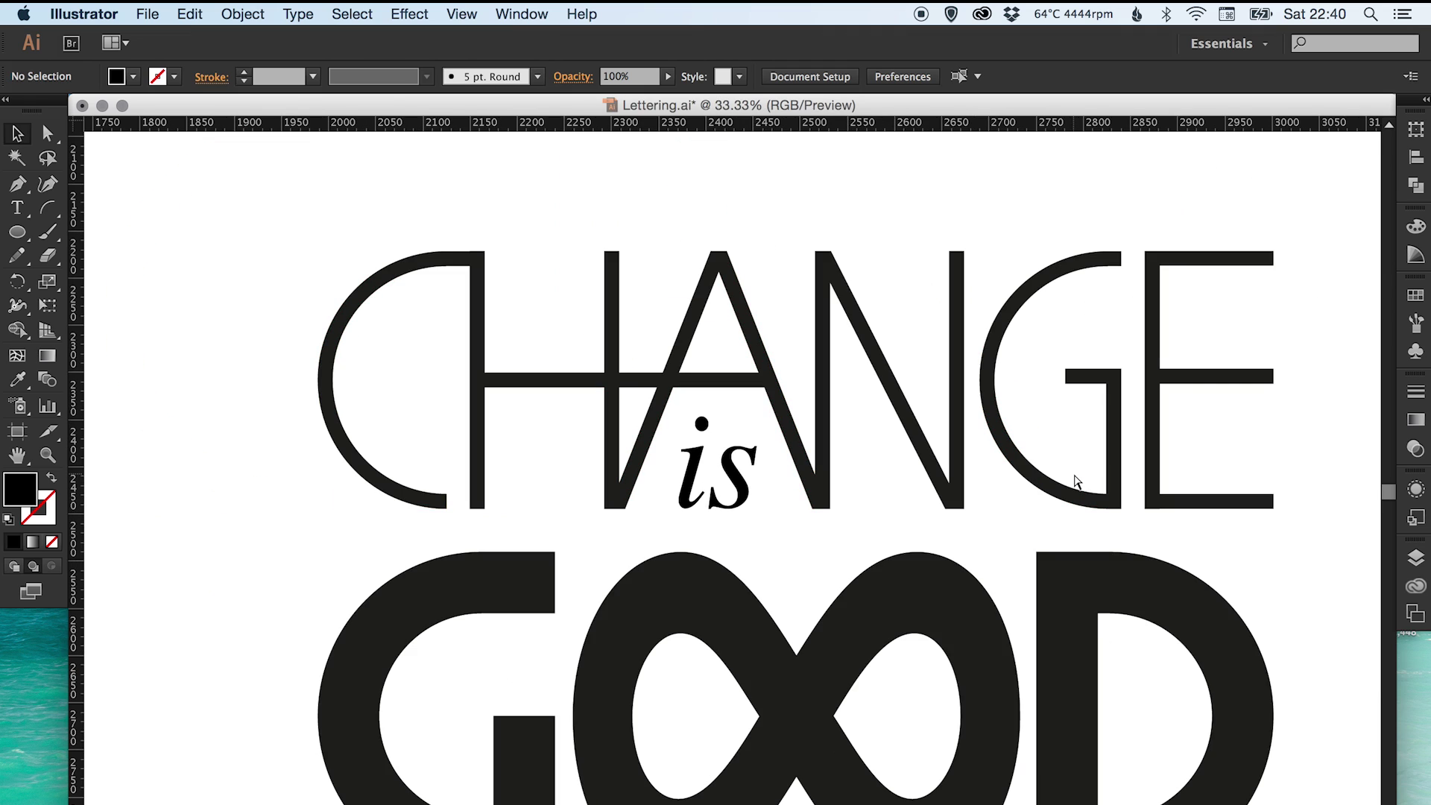
pyautogui.press('super+minus')
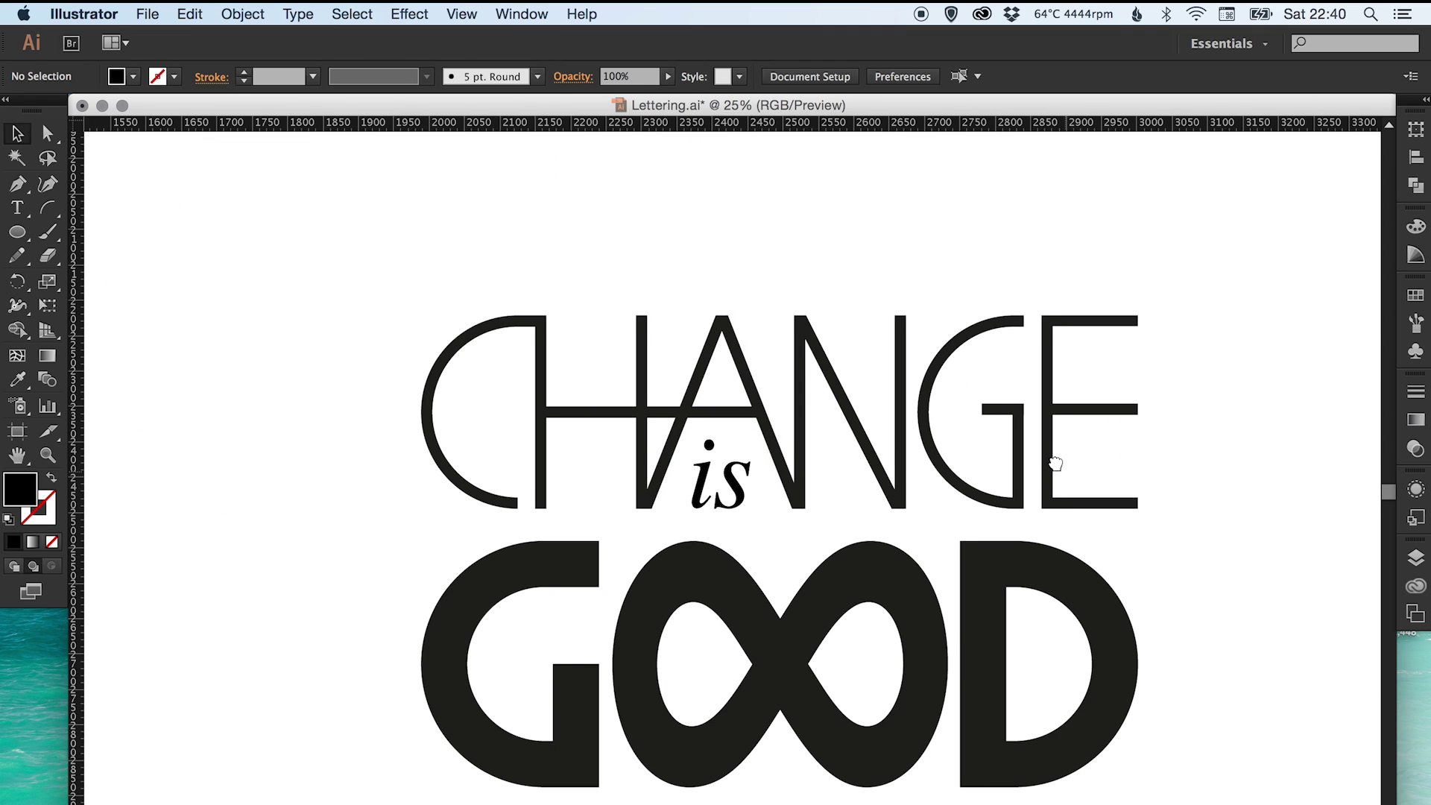
pyautogui.moveTo(1051, 457); pyautogui.dragTo(995, 429)
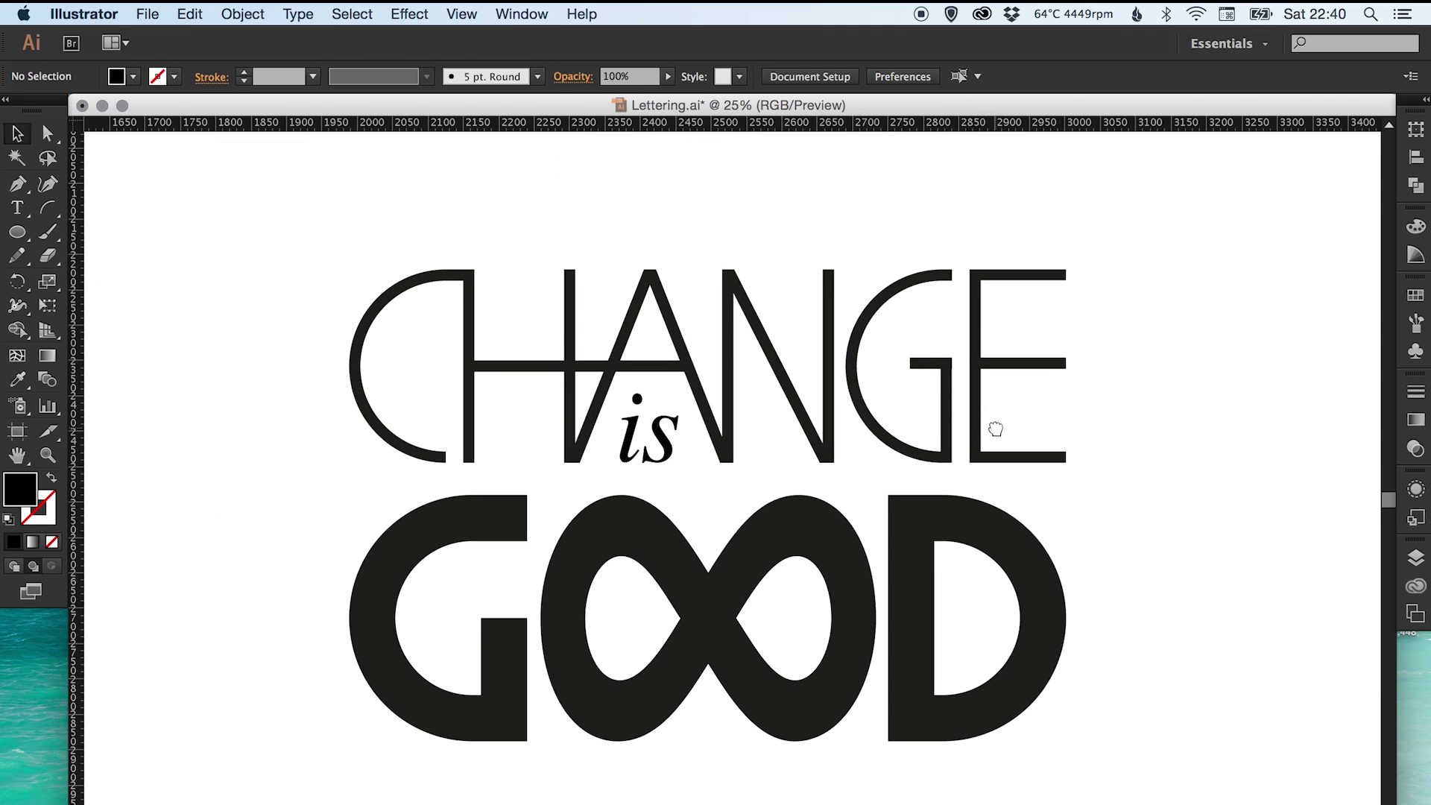